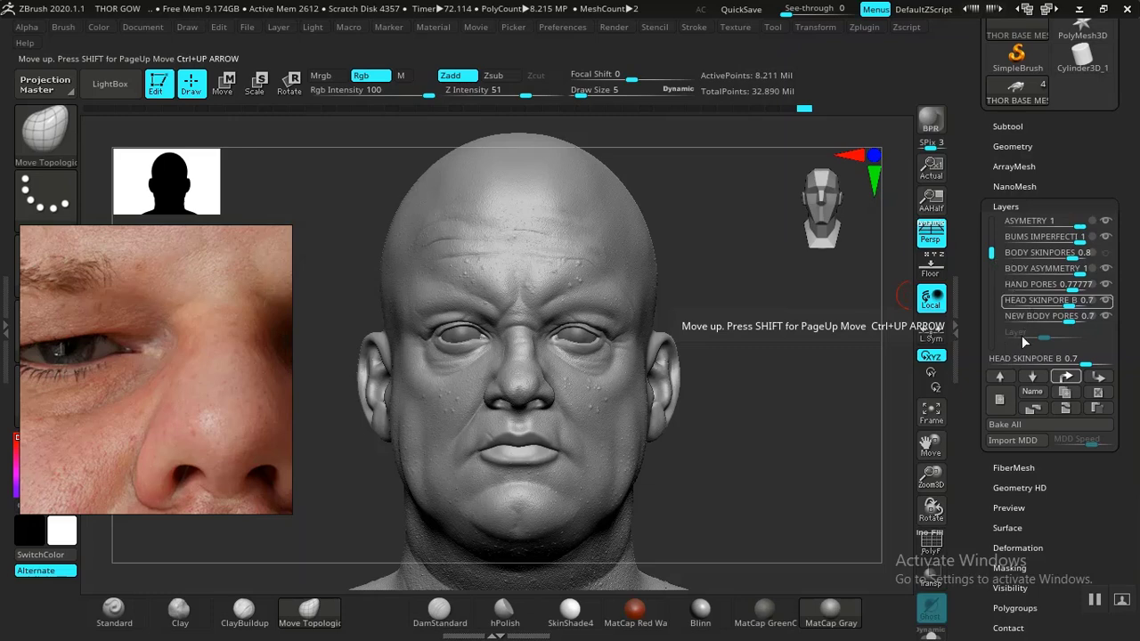
- Reorder the layer stack so HEAD SKINPORE B sits directly below NEW BODY PORES
left_click(1066, 376)
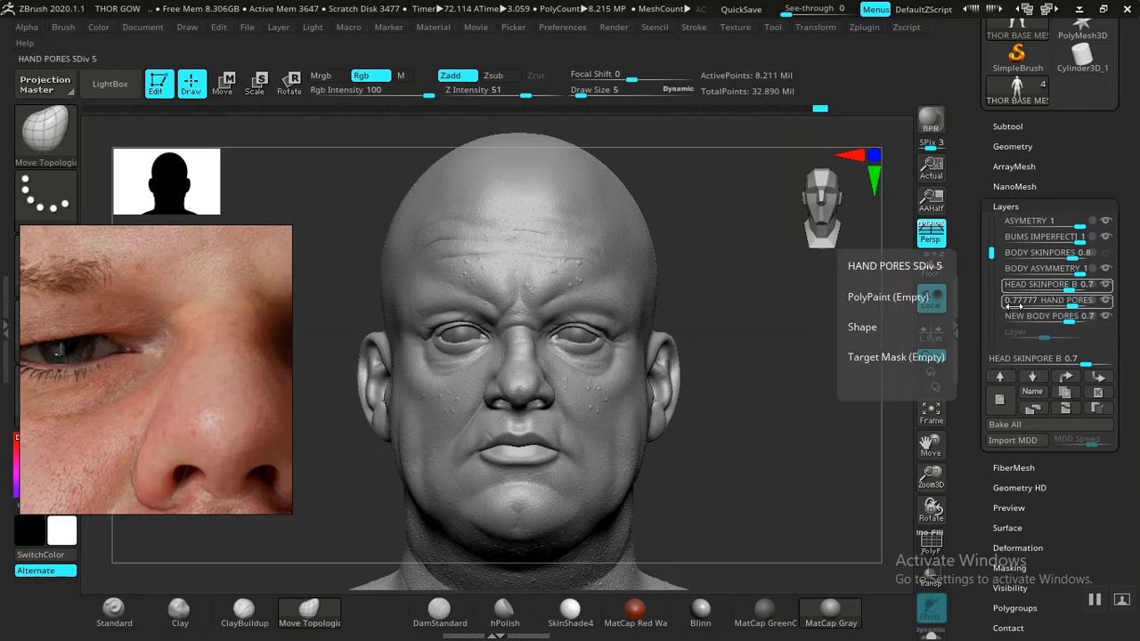
left_click(1098, 378)
left_click(1067, 381)
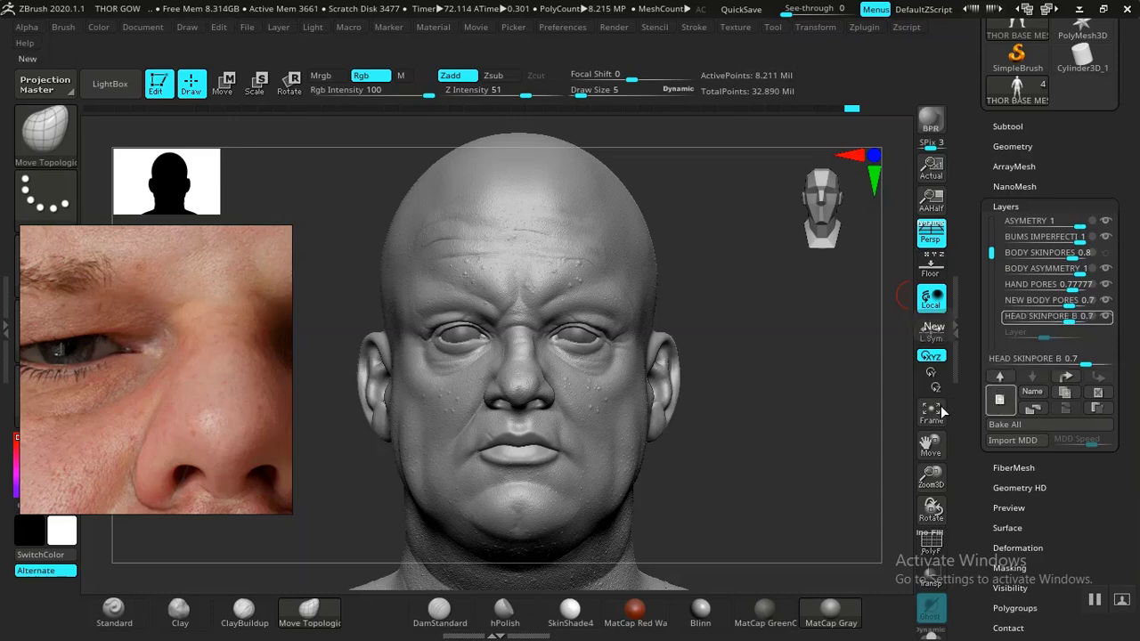
- Create a new sculpt layer below HEAD SKINPORE B and name it XYZ FACE PORES
left_click(999, 399)
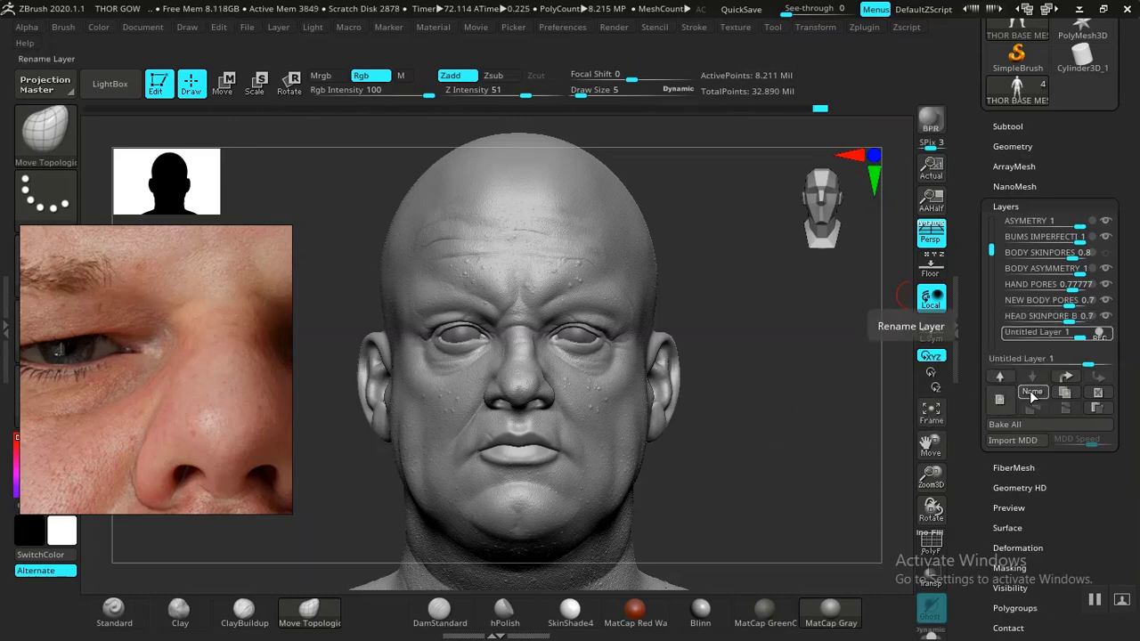
left_click(1032, 392)
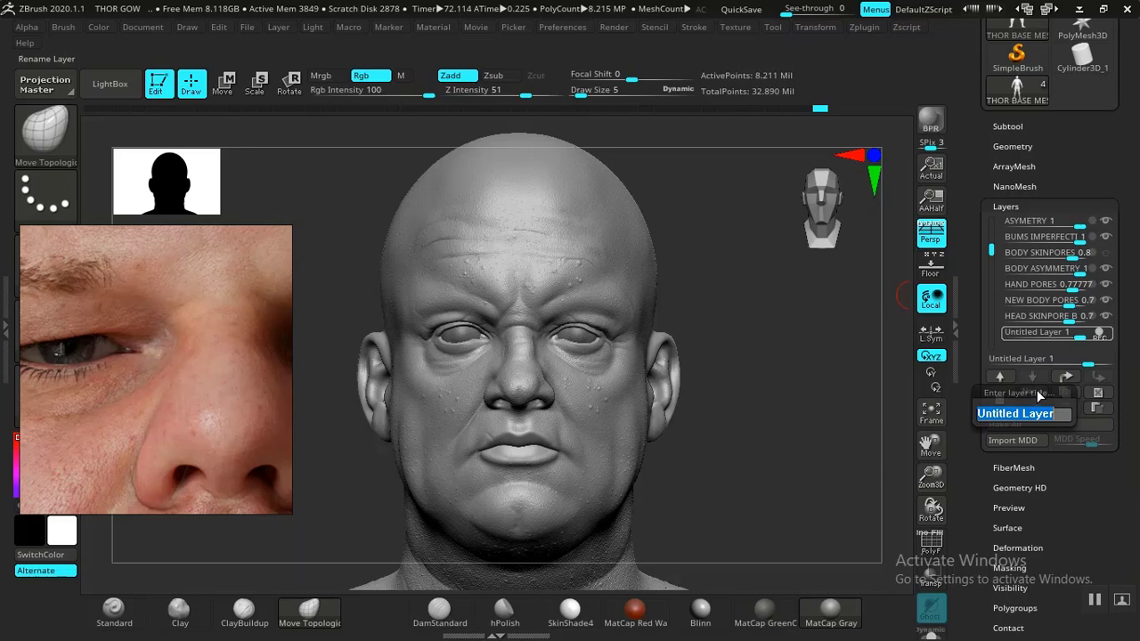
type("XYZ")
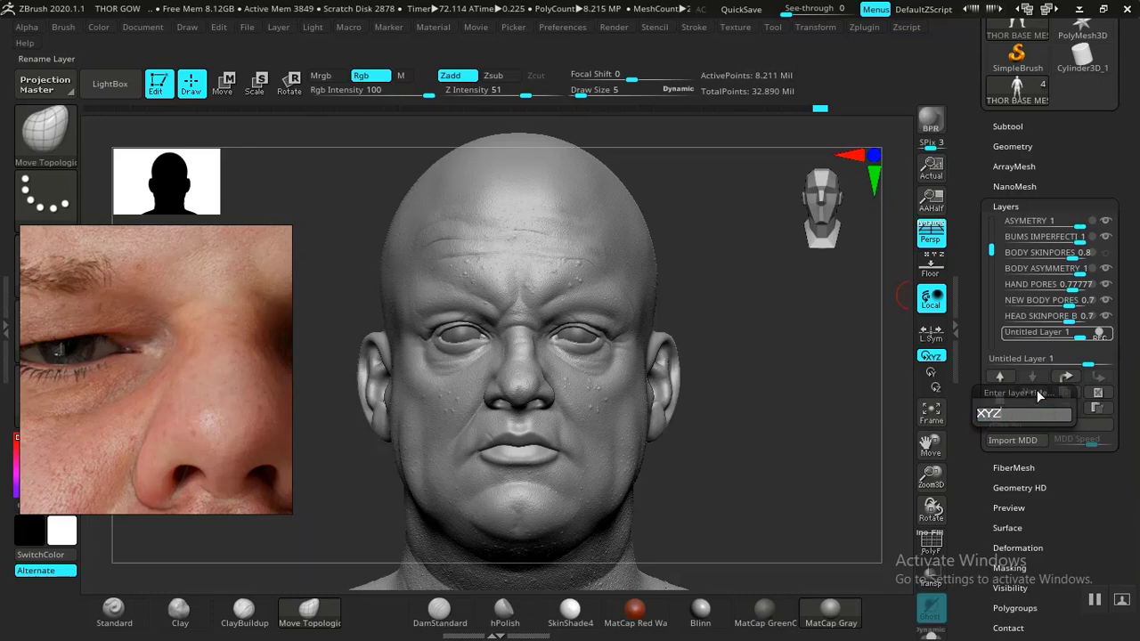
type(" SKIN")
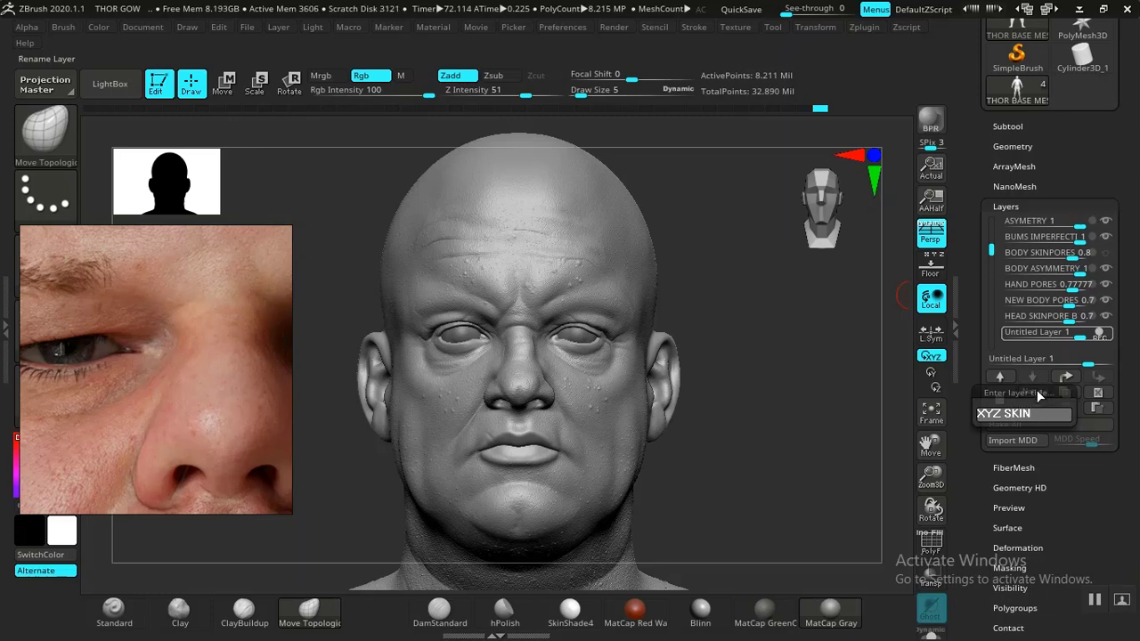
type(" FACE PORES")
key("Return")
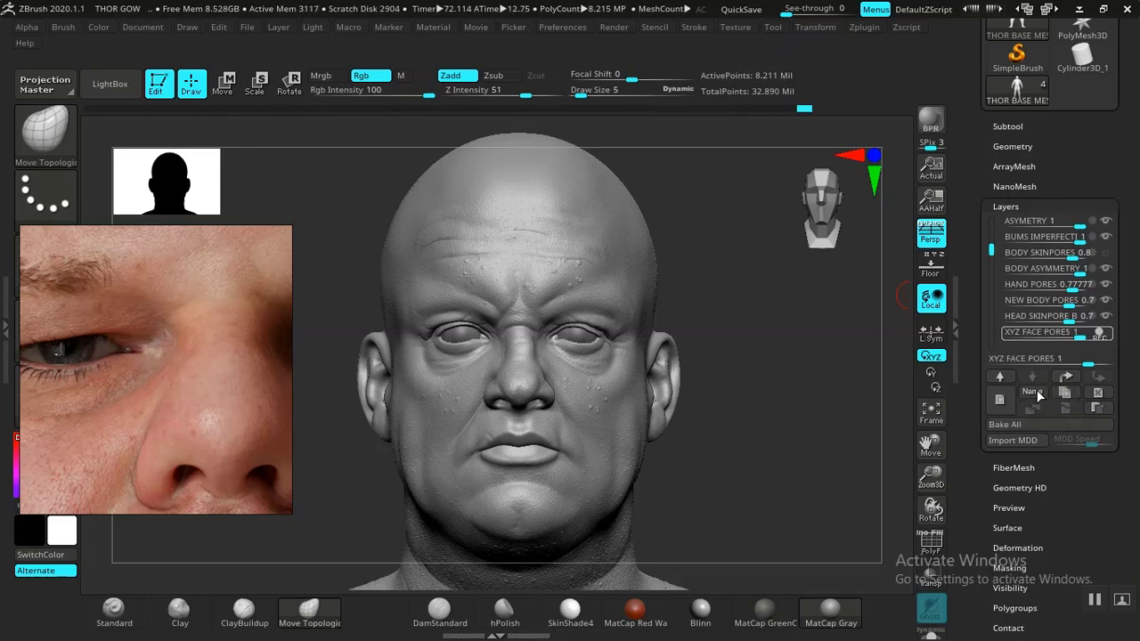
- Isolate the complete head and neck by toggling polygroup visibility and hiding the rest of the body
mouse_move(763, 403)
right_mouse_down("ctrl")
mouse_move(764, 433)
mouse_move(754, 401)
right_mouse_up("ctrl")
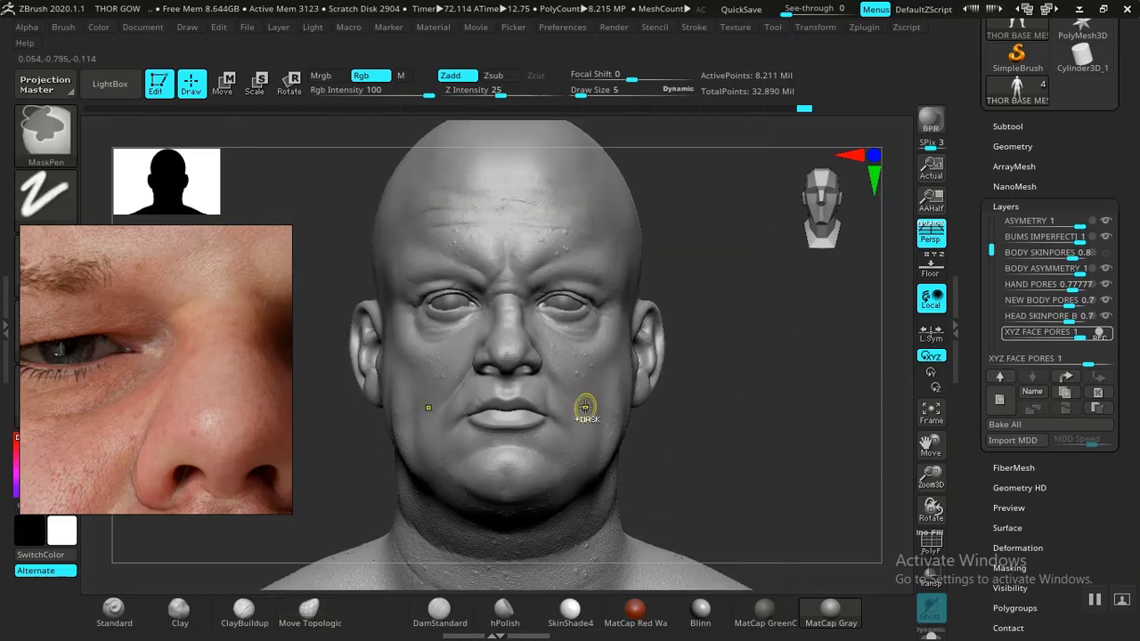
key("ctrl+shift")
key("shift")
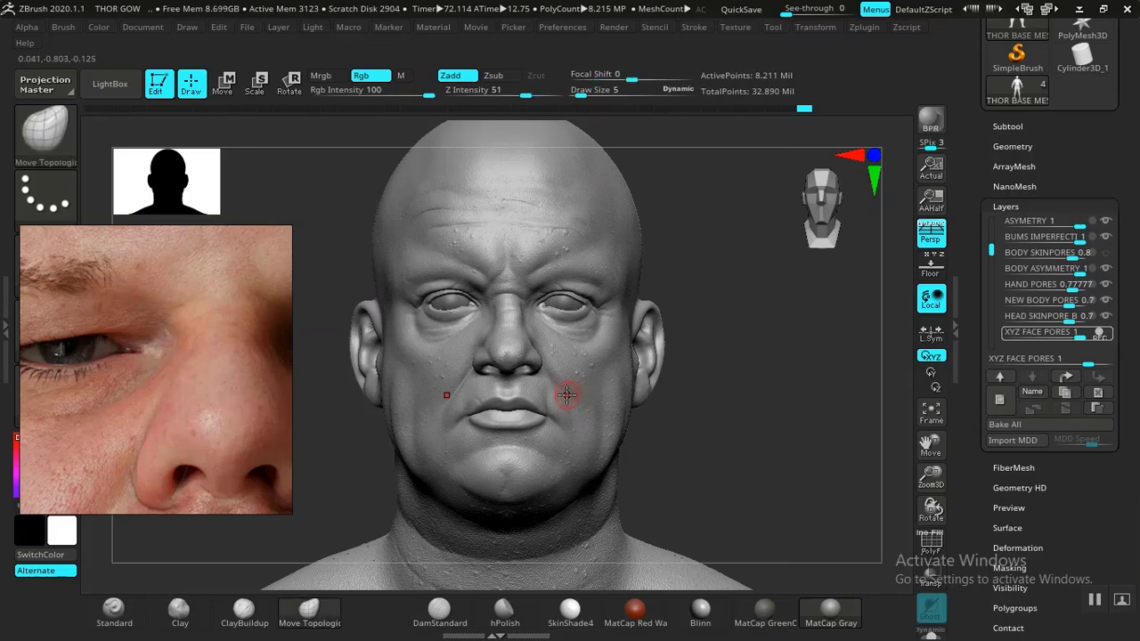
key("ctrl+shift")
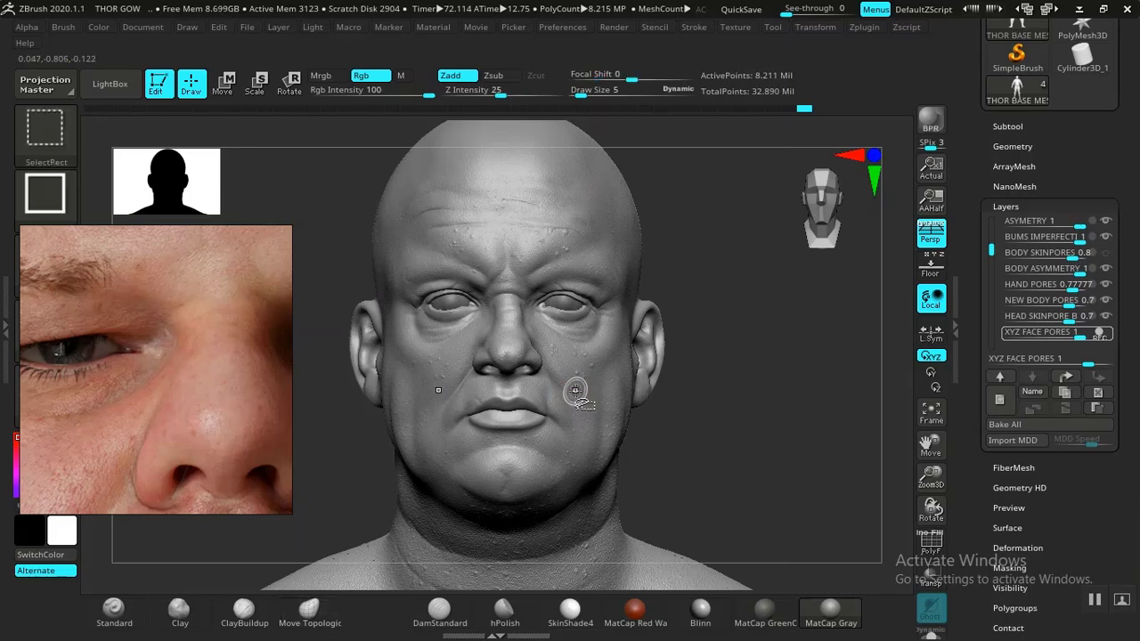
left_click(661, 430, "ctrl+shift")
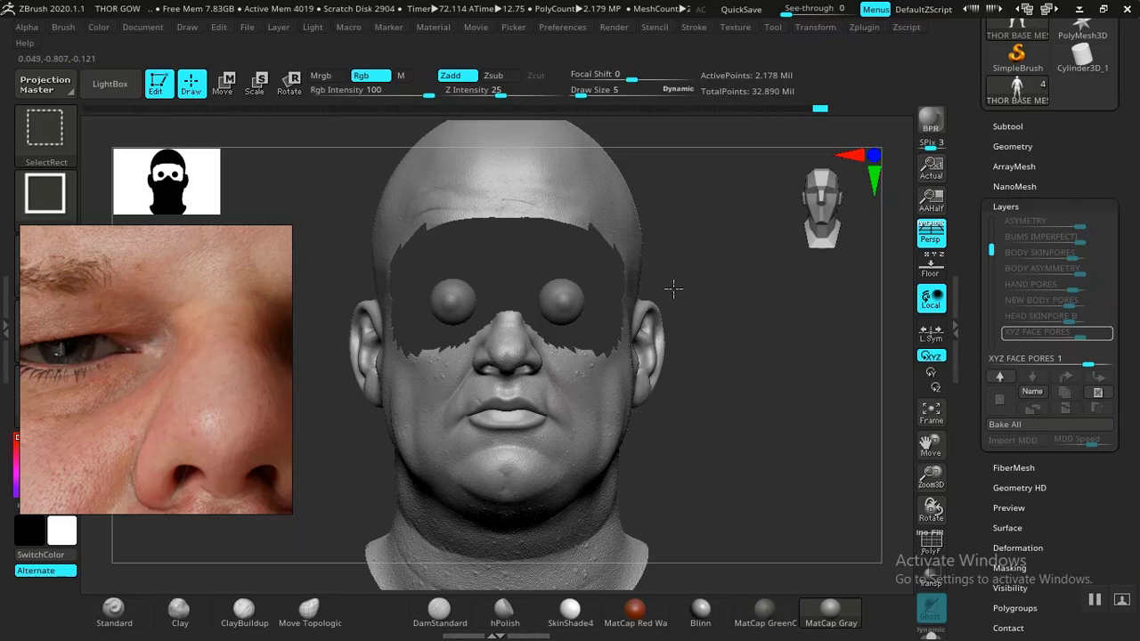
left_click_drag(730, 313, 733, 315, "ctrl+shift")
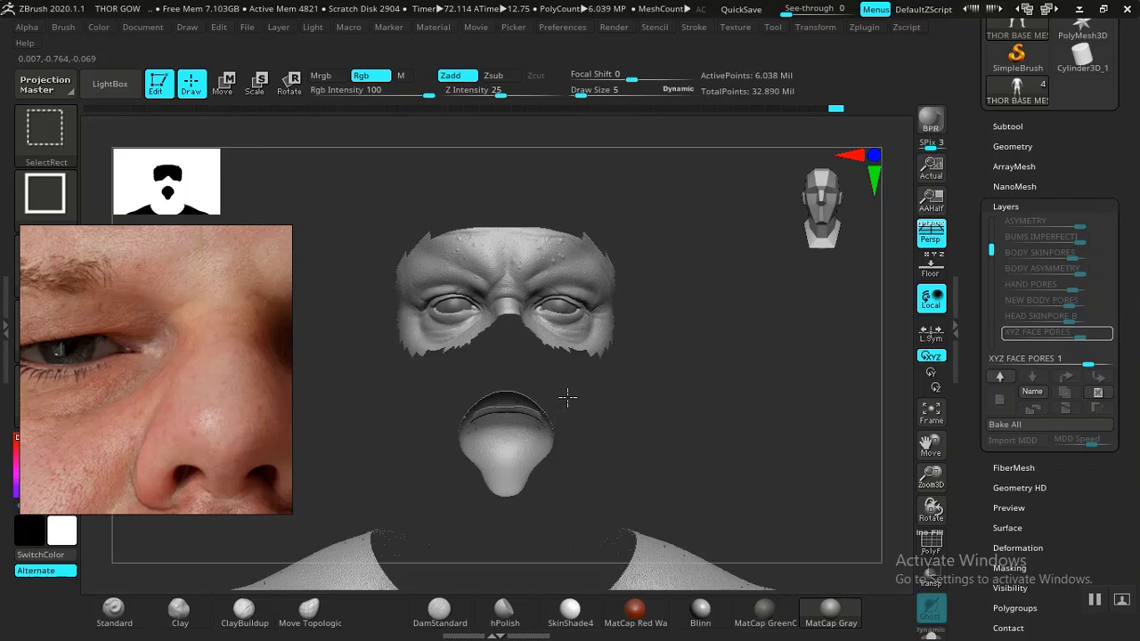
left_click(581, 357, "ctrl+shift")
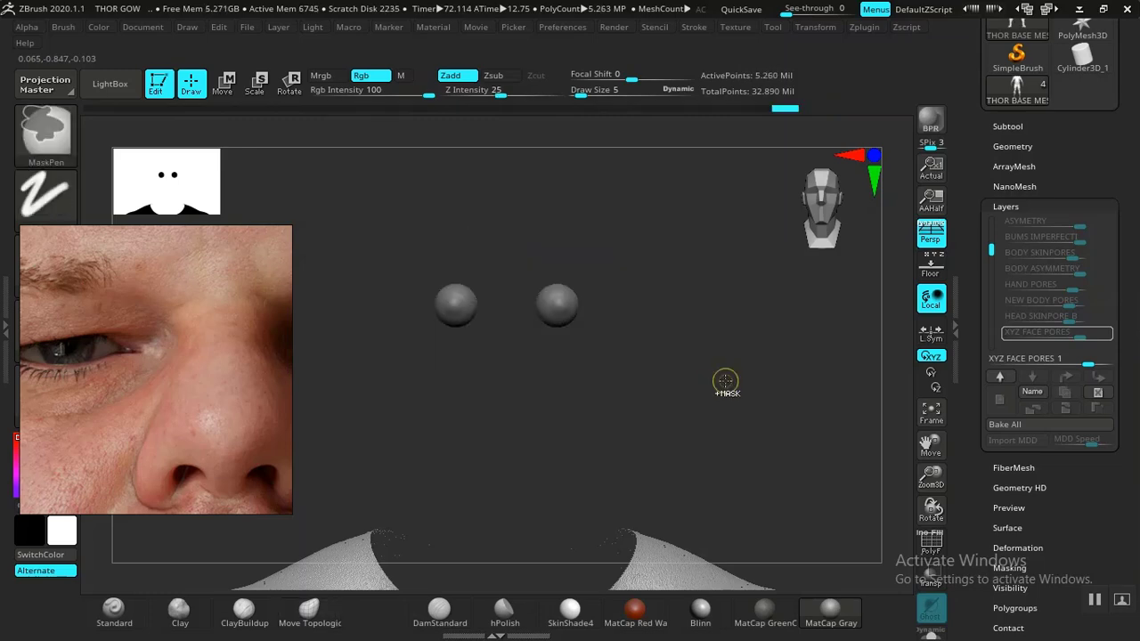
left_click_drag(727, 366, 762, 450, "ctrl+shift")
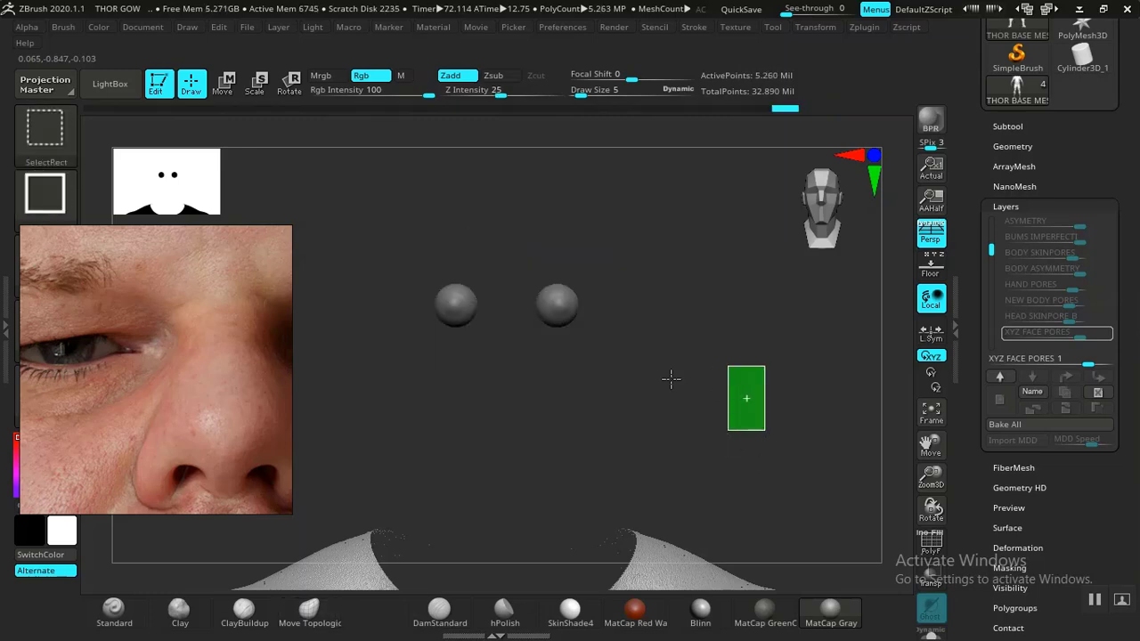
left_click(646, 352, "ctrl+shift")
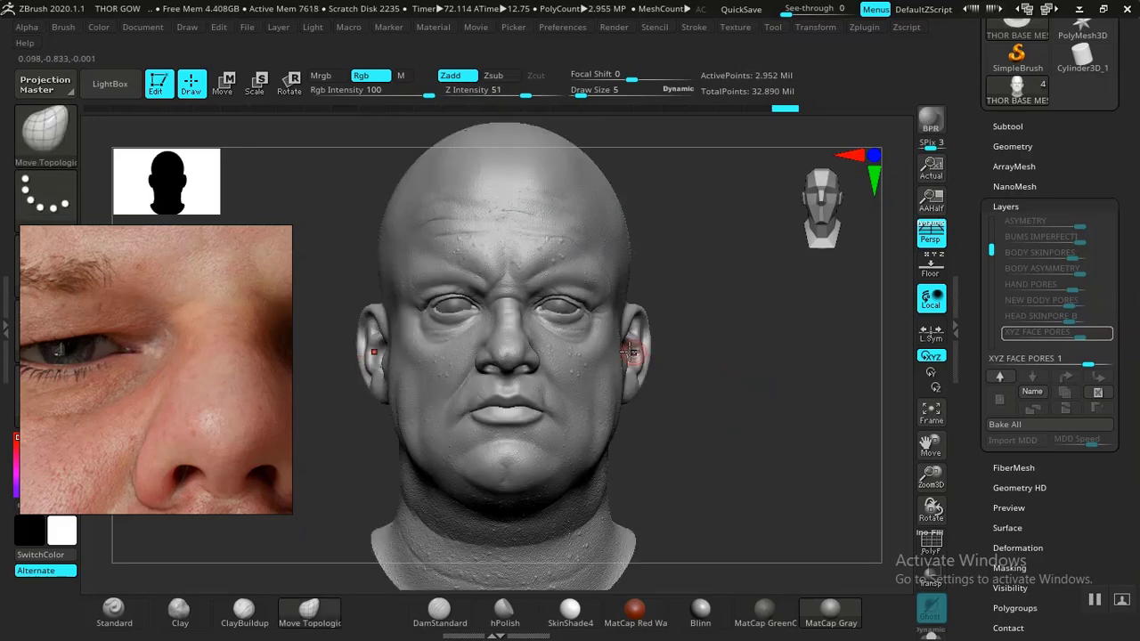
- Move the eye-and-nose skin reference photo to the other side of the head, clear of the face
left_click_drag(674, 335, 655, 226, "alt")
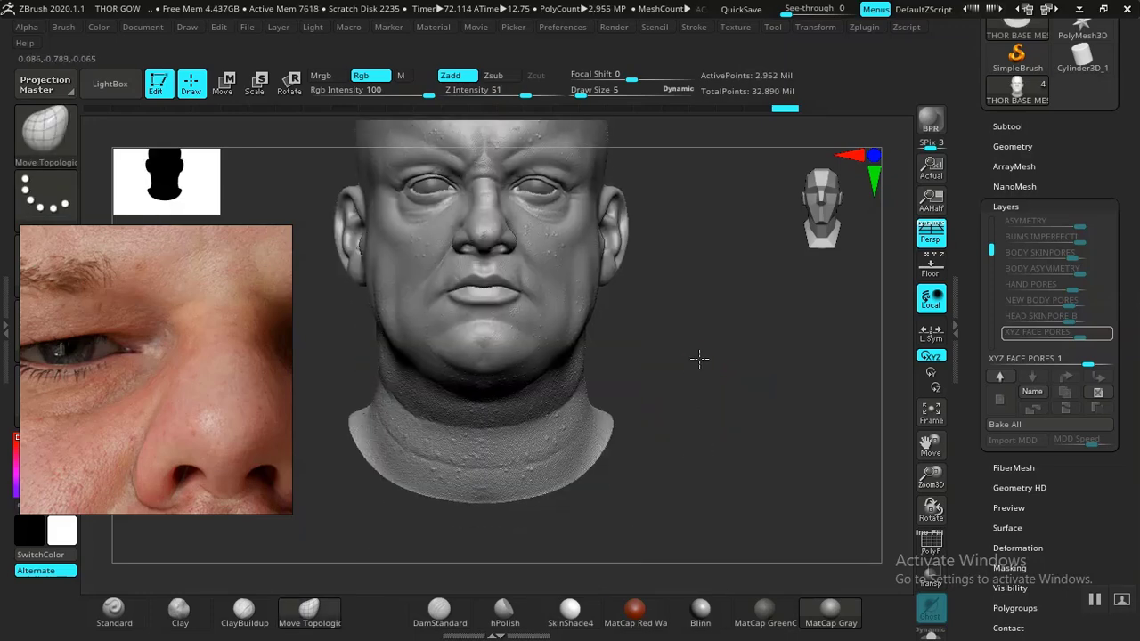
left_click_drag(734, 438, 784, 324, "alt")
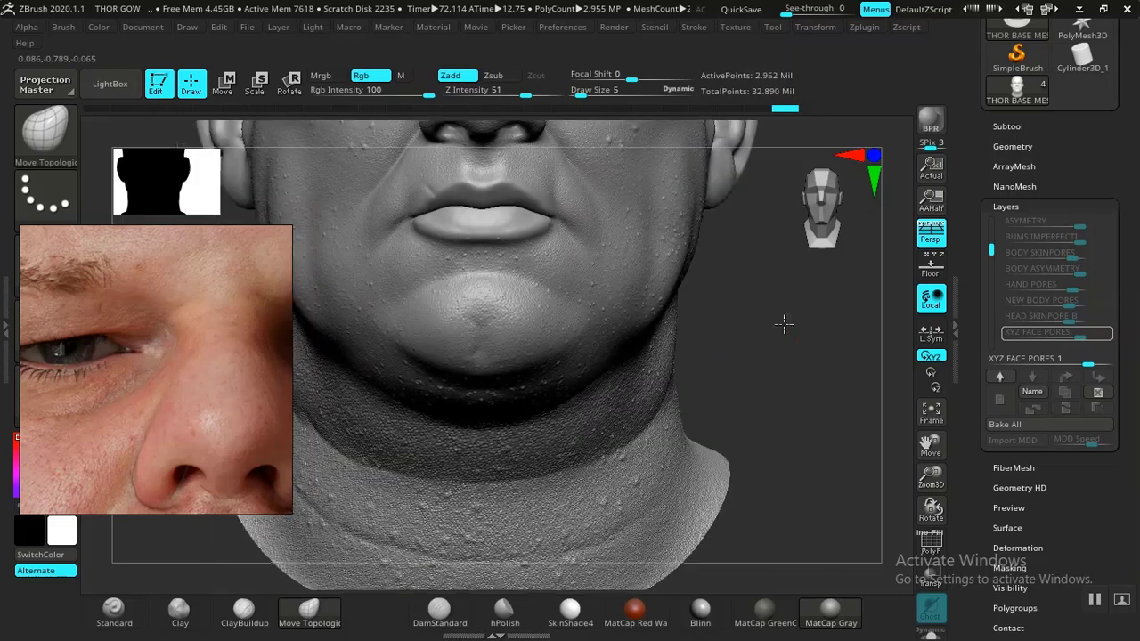
left_click_drag(756, 255, 767, 530, "alt")
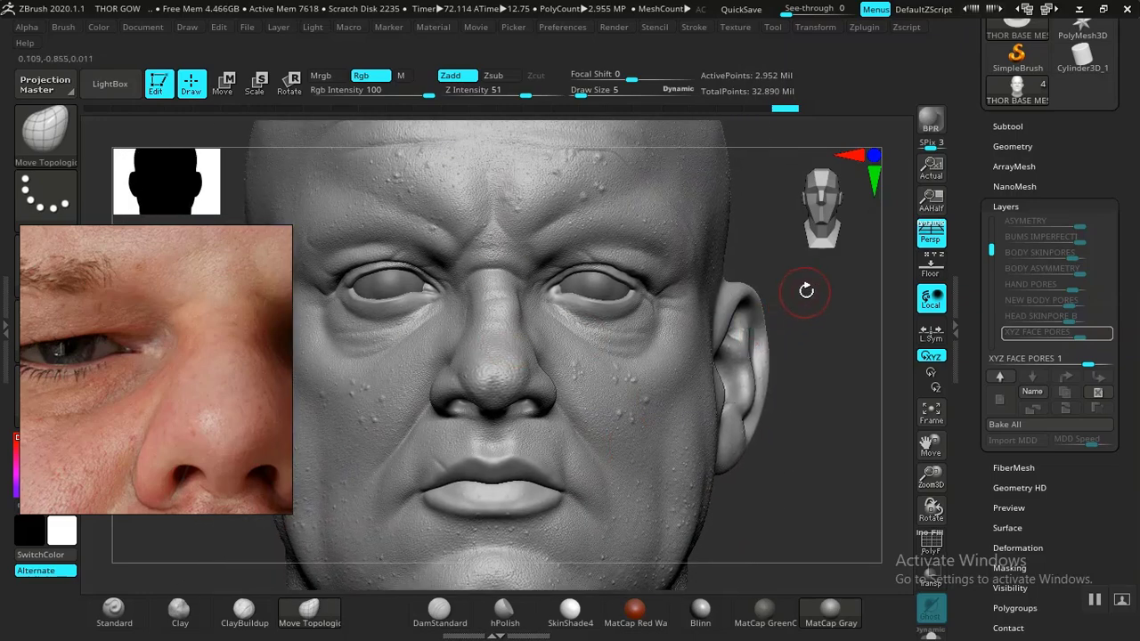
left_click_drag(807, 295, 771, 333, "alt")
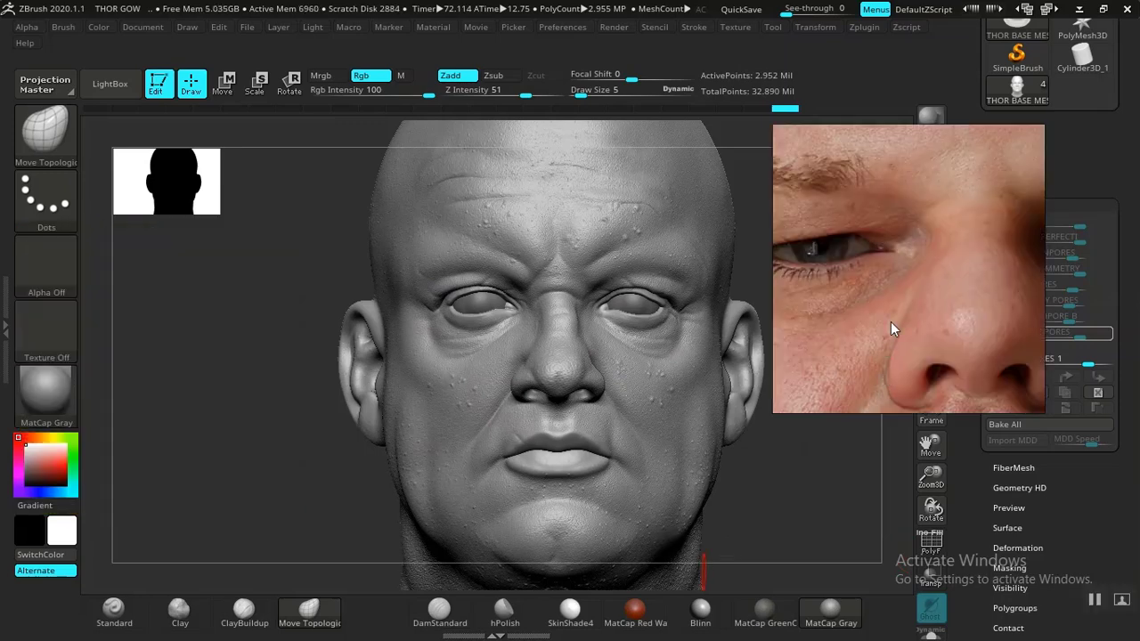
left_click_drag(891, 301, 944, 217)
- Unhide the rest of the body mesh around the isolated head and neck
left_click_drag(807, 418, 799, 412, "alt")
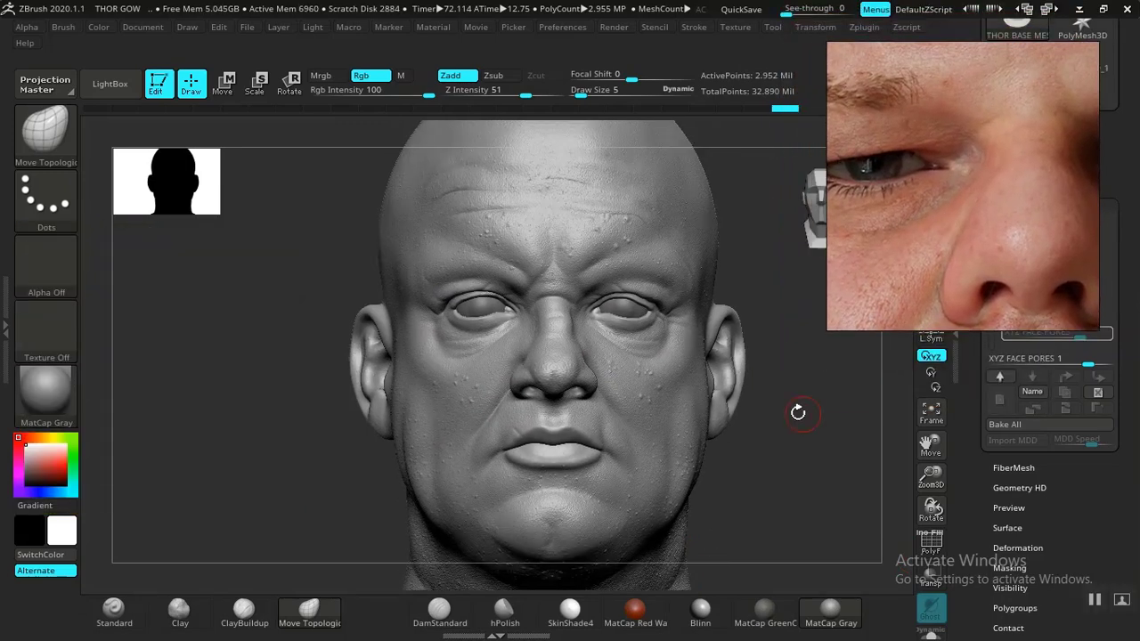
mouse_move(801, 466)
left_mouse_down("alt")
mouse_move(793, 457)
mouse_move(769, 474)
mouse_move(640, 415)
left_mouse_up("alt")
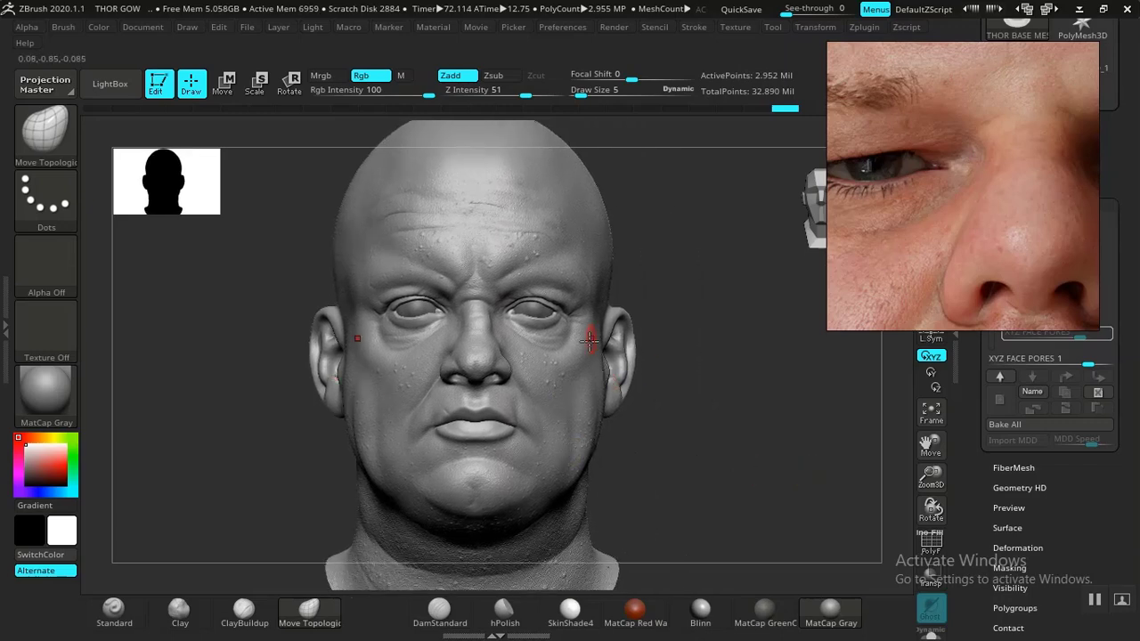
left_click_drag(728, 438, 697, 417, "alt")
key("ctrl+shift")
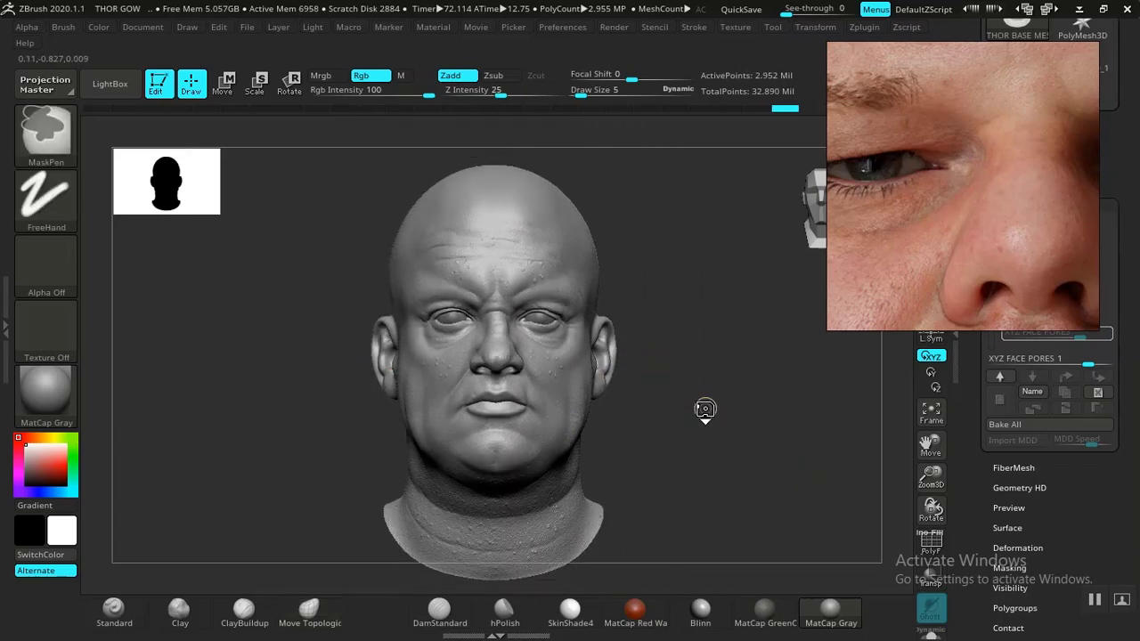
left_click(497, 406, "ctrl+shift")
- Open the Geometry HD settings and start Sculpt HD on the body mesh
scroll(968, 448, "down", 5)
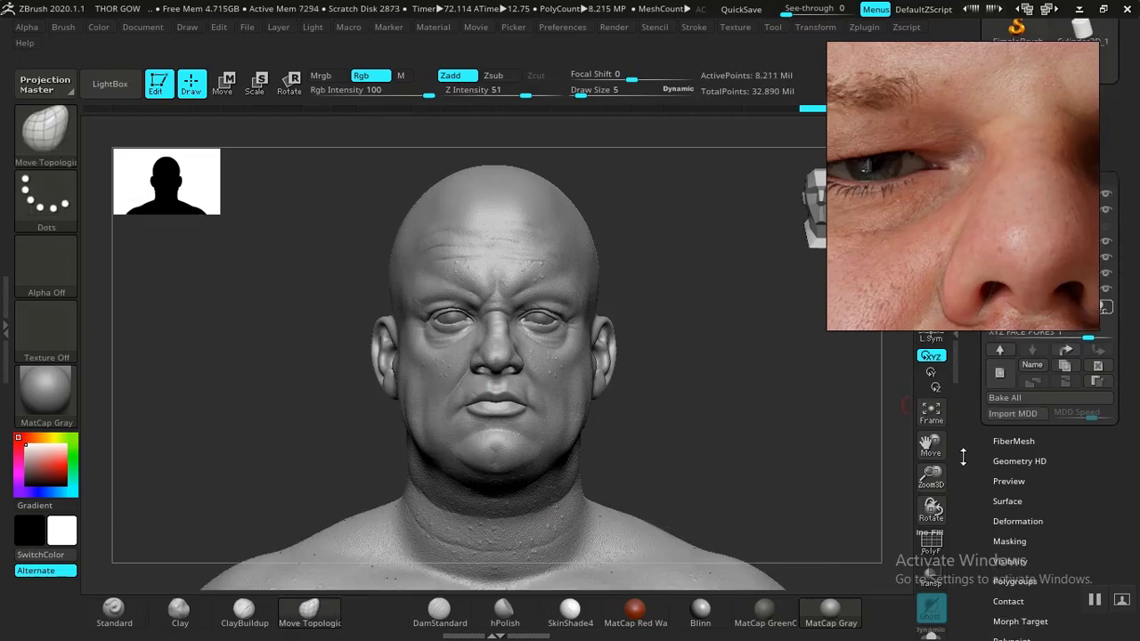
scroll(1002, 401, "up", 2)
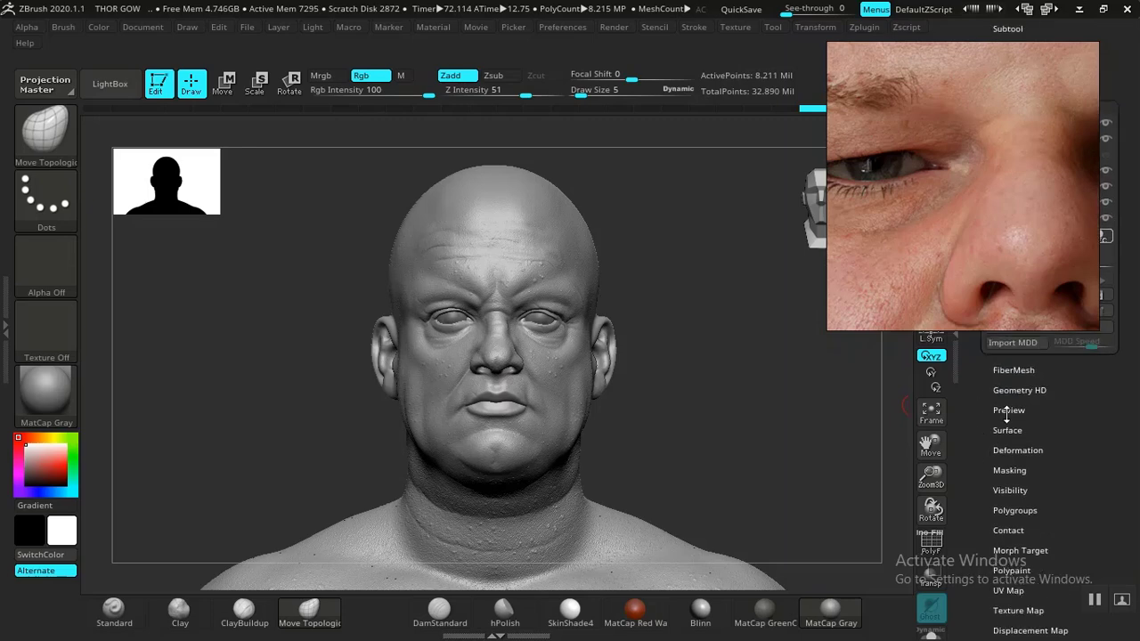
left_click(1017, 389)
left_click_drag(982, 407, 965, 537)
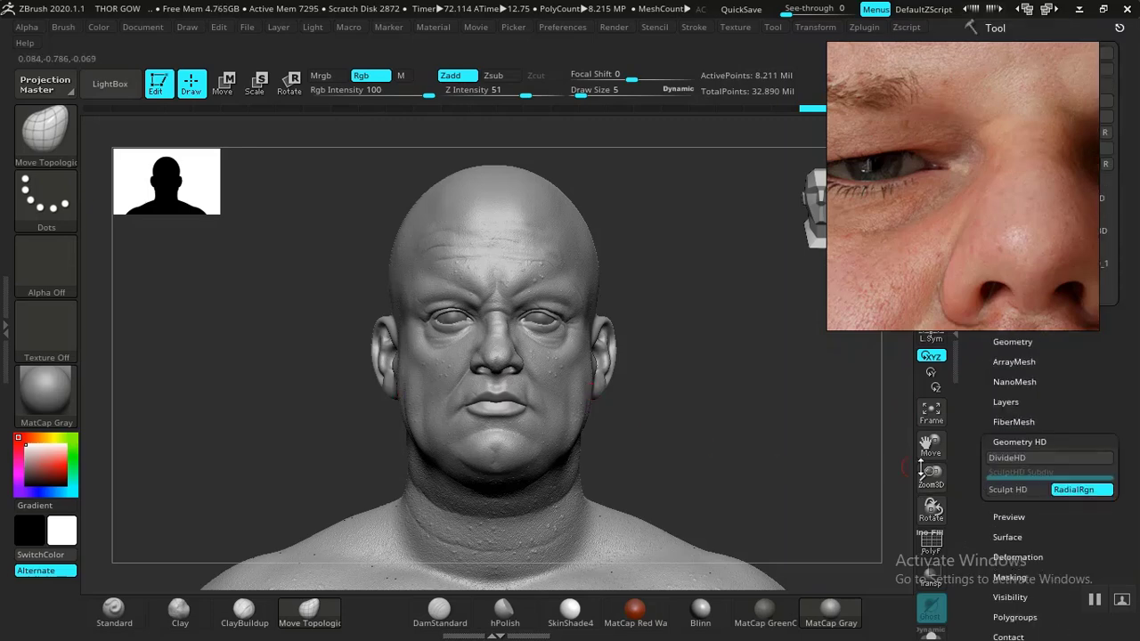
left_click(1006, 490)
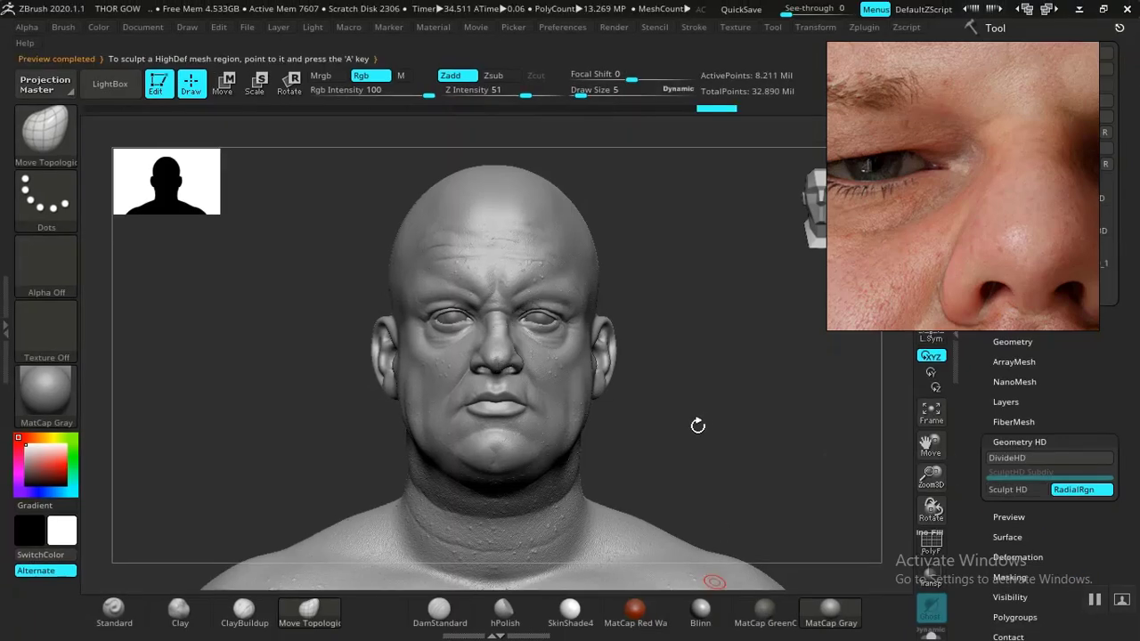
- Try an HD sculpting region centred on the chest, then return to the full body mesh
mouse_move(694, 387)
left_mouse_down()
mouse_move(756, 511)
mouse_move(746, 425)
mouse_move(715, 364)
mouse_move(728, 304)
mouse_move(722, 392)
left_mouse_up()
left_click_drag(715, 348, 713, 342, "alt")
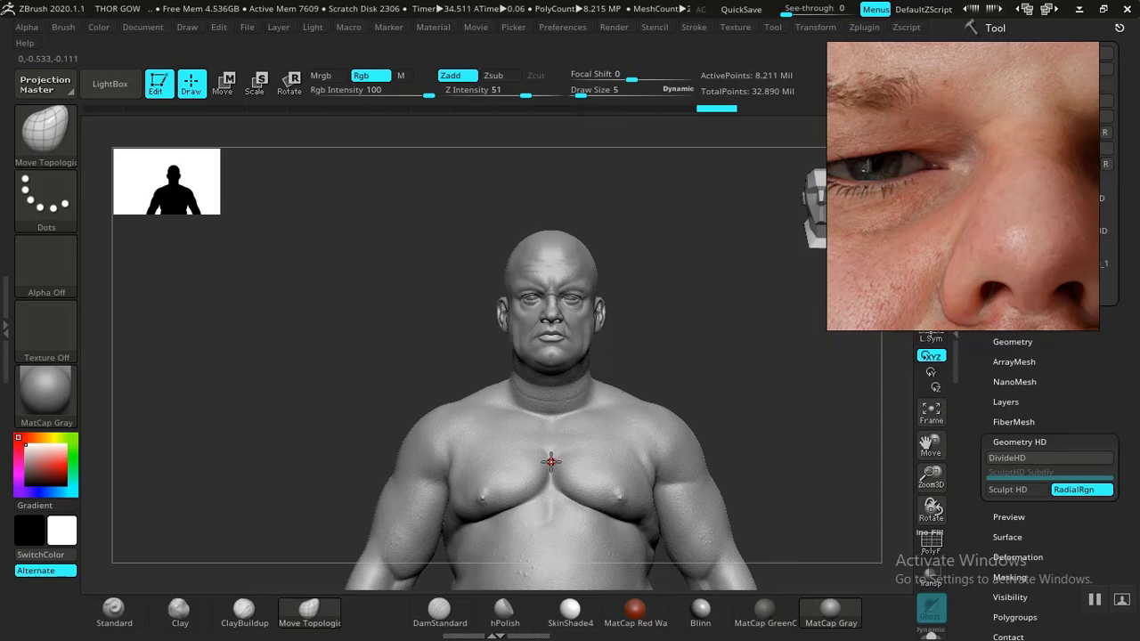
key("ctrl+d")
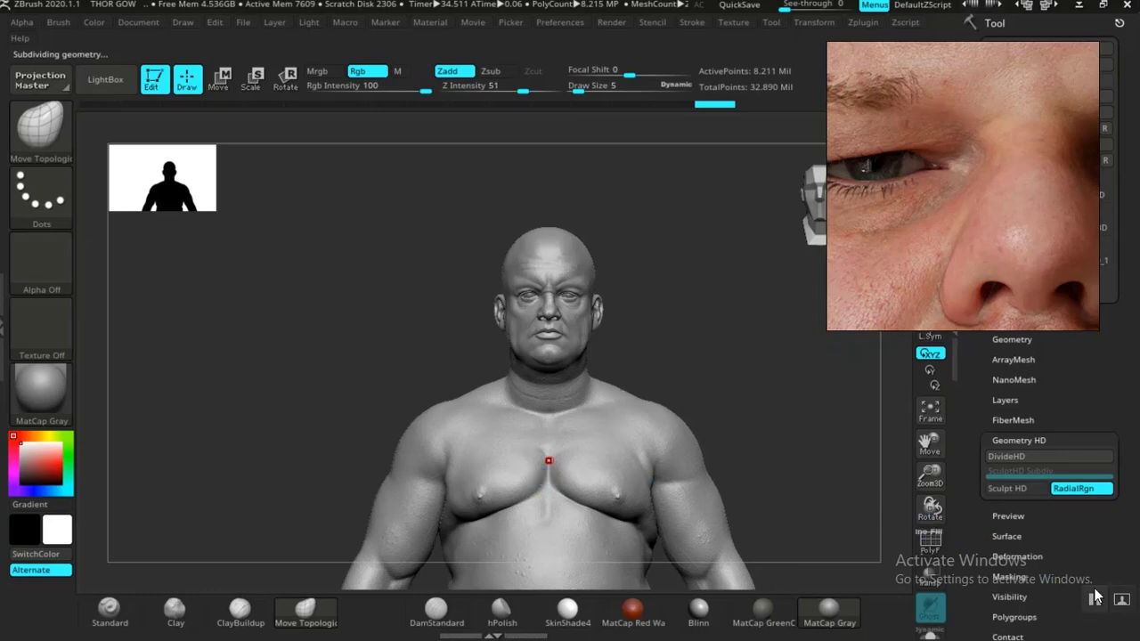
left_click(931, 633)
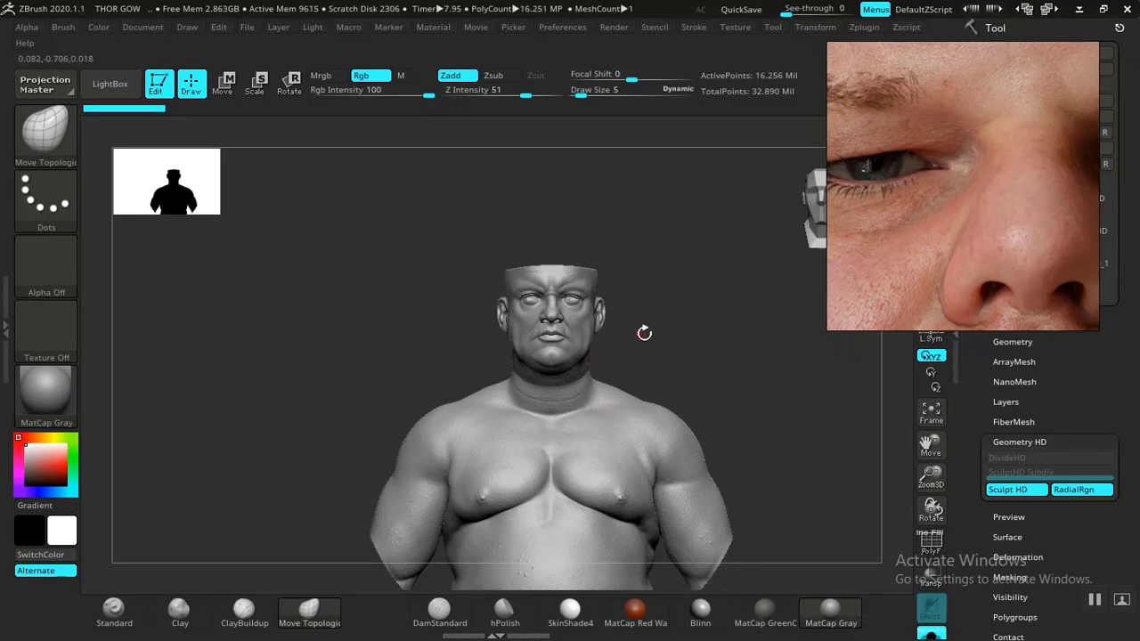
left_click_drag(643, 316, 634, 260, "alt")
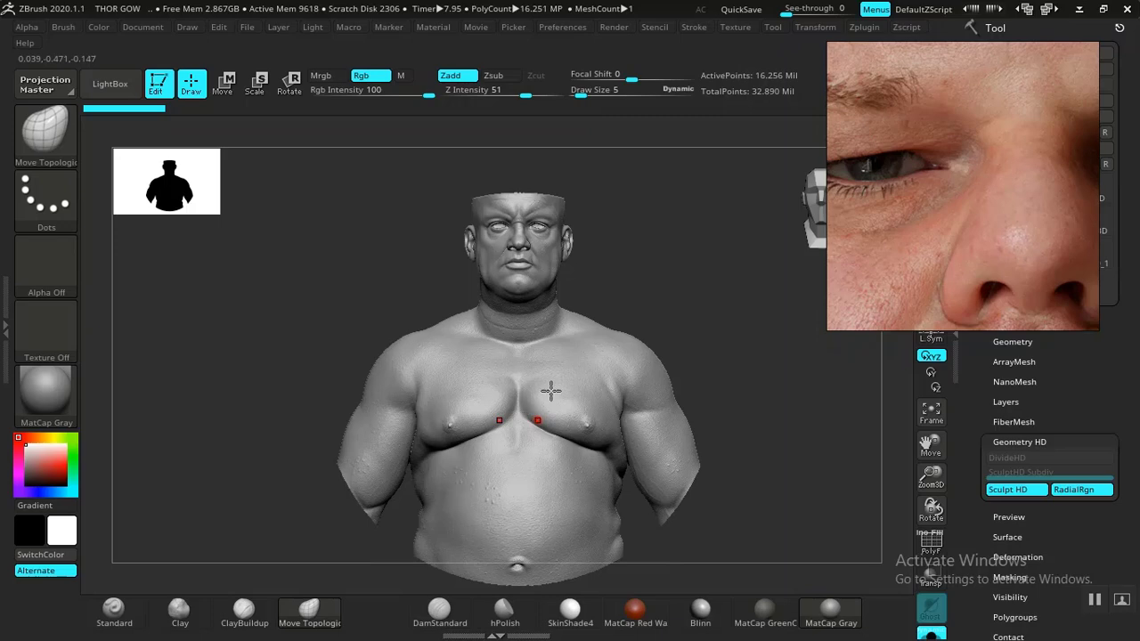
key("ctrl+d")
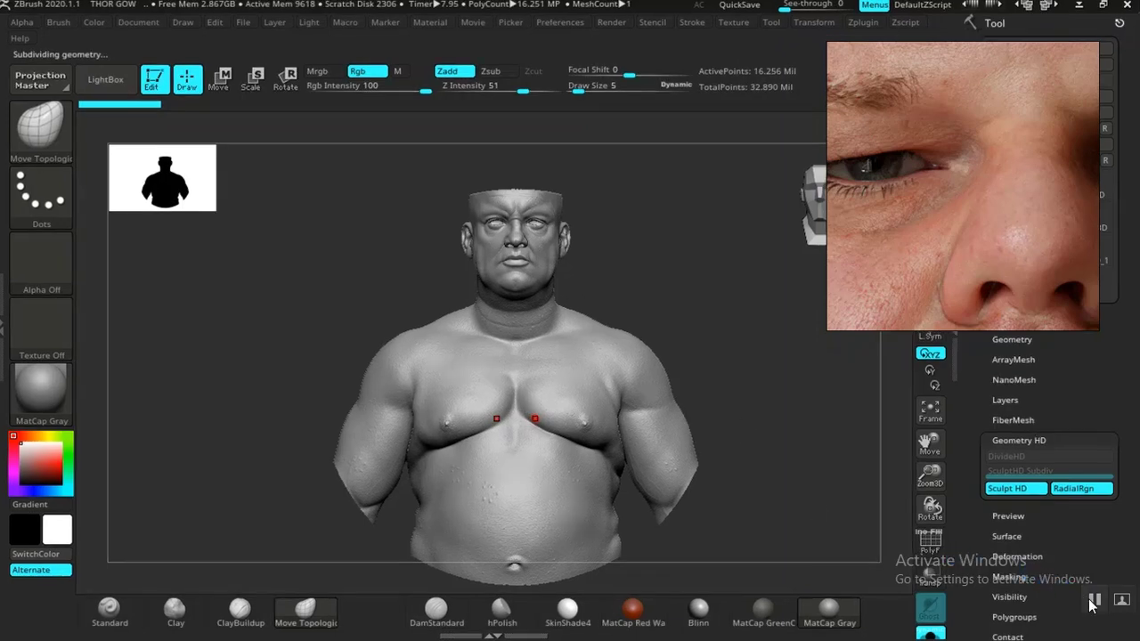
- Activate an HD sculpting region centred on the neck that includes the whole head, and frame the face
left_click_drag(529, 324, 629, 281)
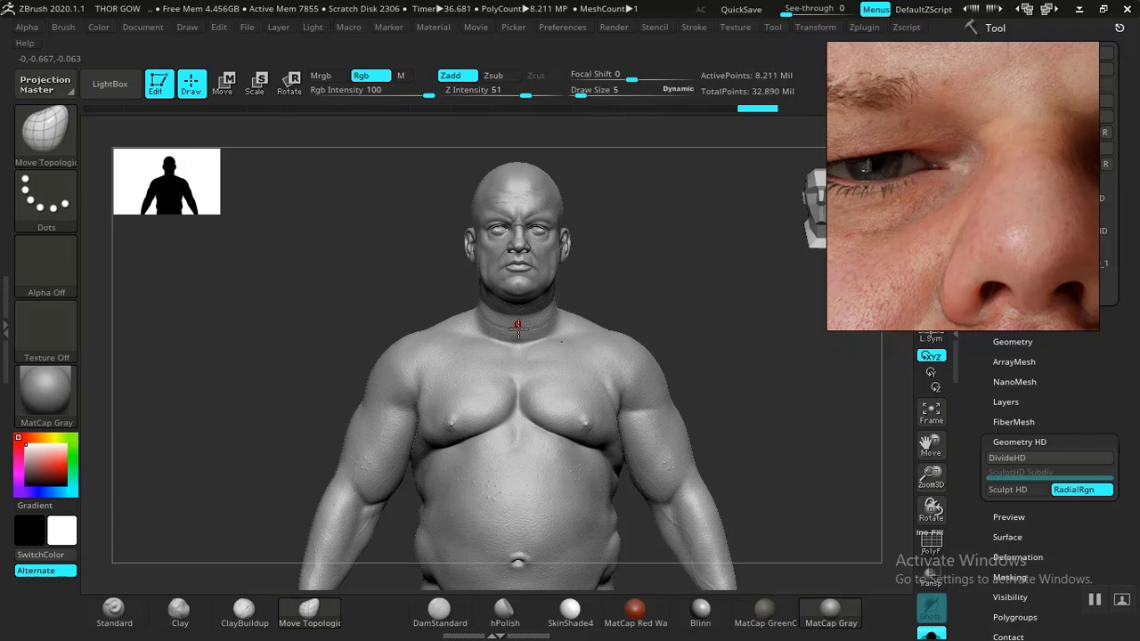
key("a")
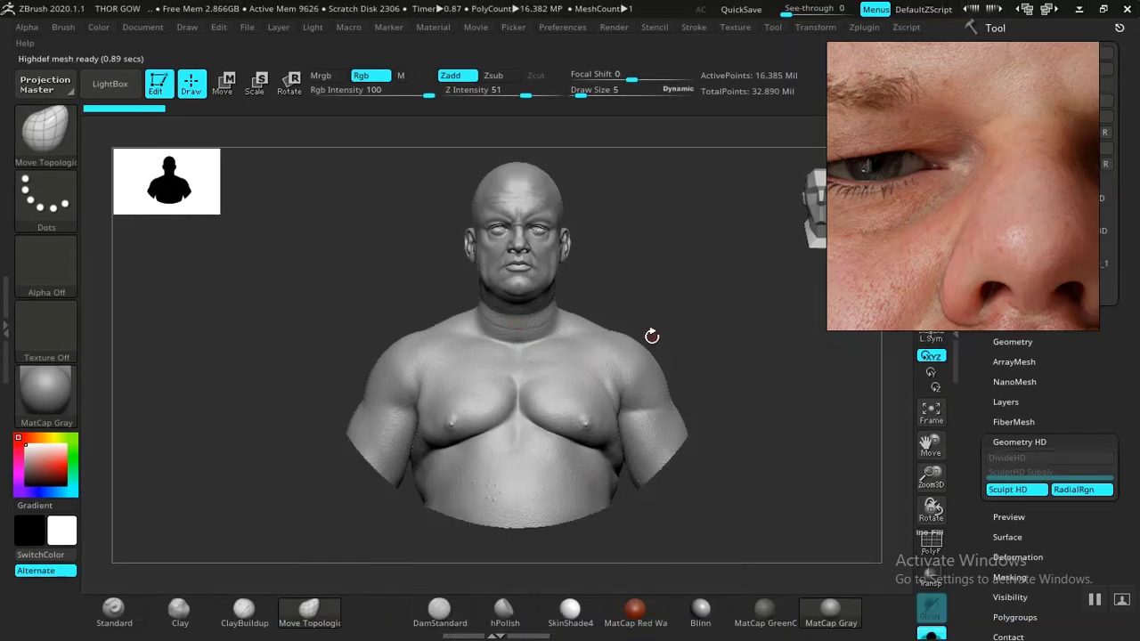
left_click_drag(698, 283, 661, 293)
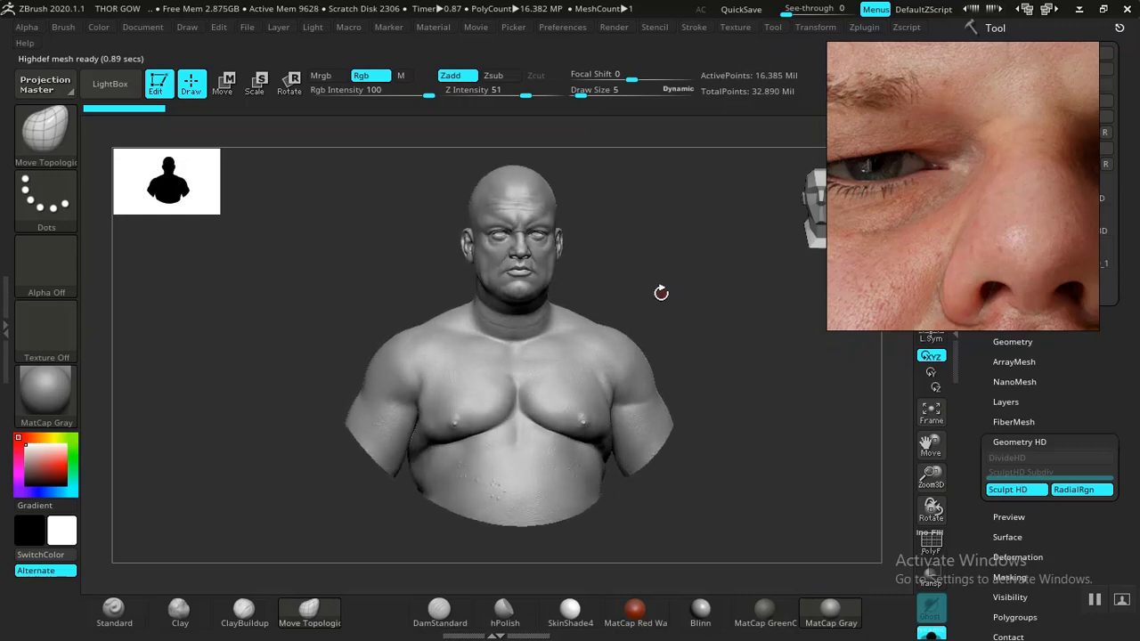
mouse_move(680, 243)
left_mouse_down("alt")
mouse_move(667, 280)
mouse_move(755, 424)
mouse_move(646, 376)
mouse_move(719, 410)
mouse_move(740, 468)
mouse_move(727, 423)
mouse_move(706, 401)
left_mouse_up("alt")
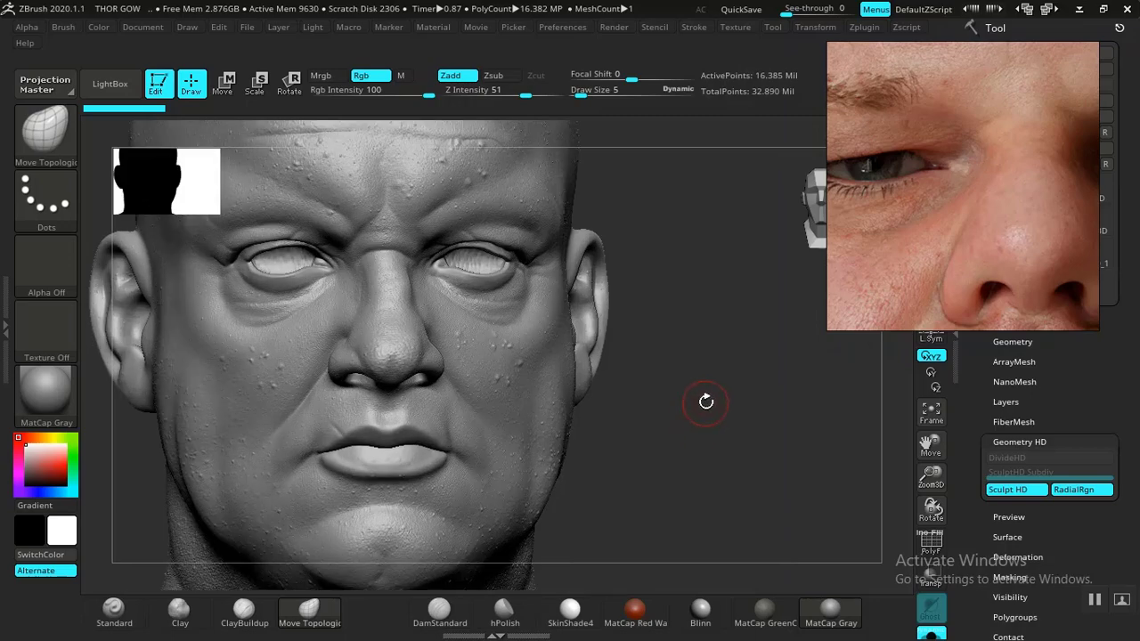
- Choose the Standard brush and set its stroke to DragRect, with the whole face framed for pore detailing
mouse_move(776, 448)
left_mouse_down("alt")
mouse_move(753, 463)
mouse_move(758, 479)
mouse_move(741, 475)
left_mouse_up("alt")
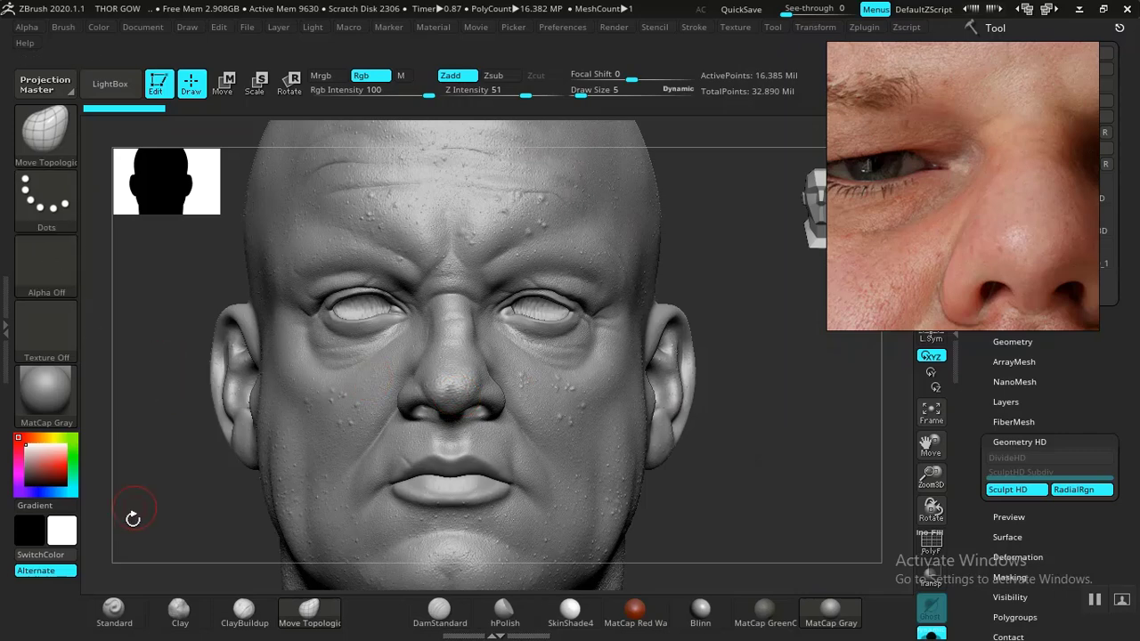
left_click(112, 615)
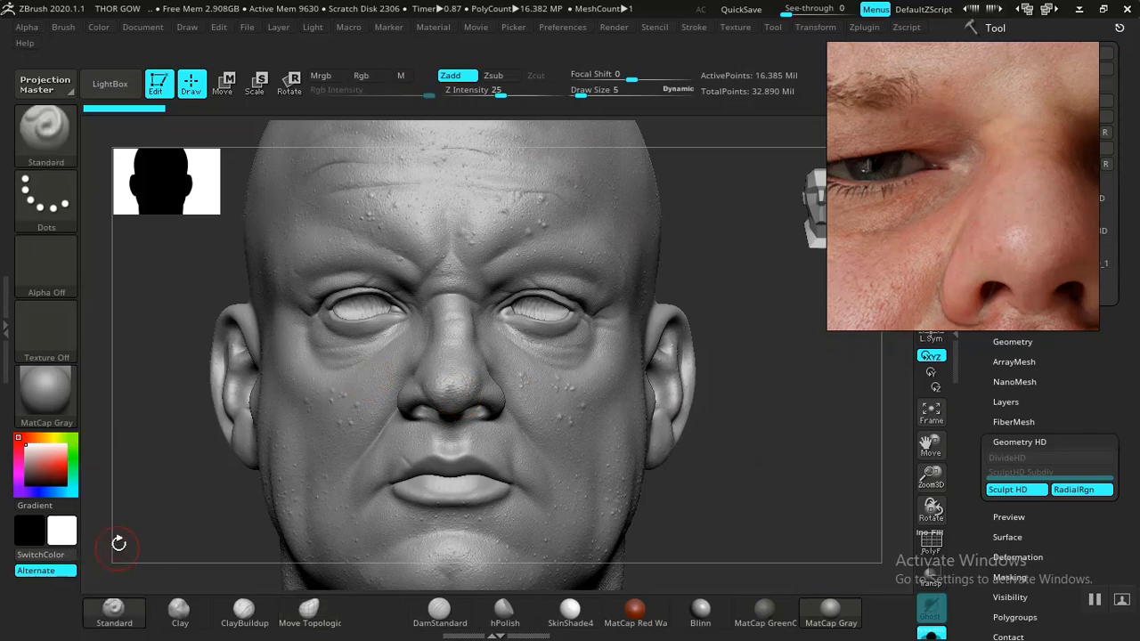
left_click(692, 27)
left_click(732, 282)
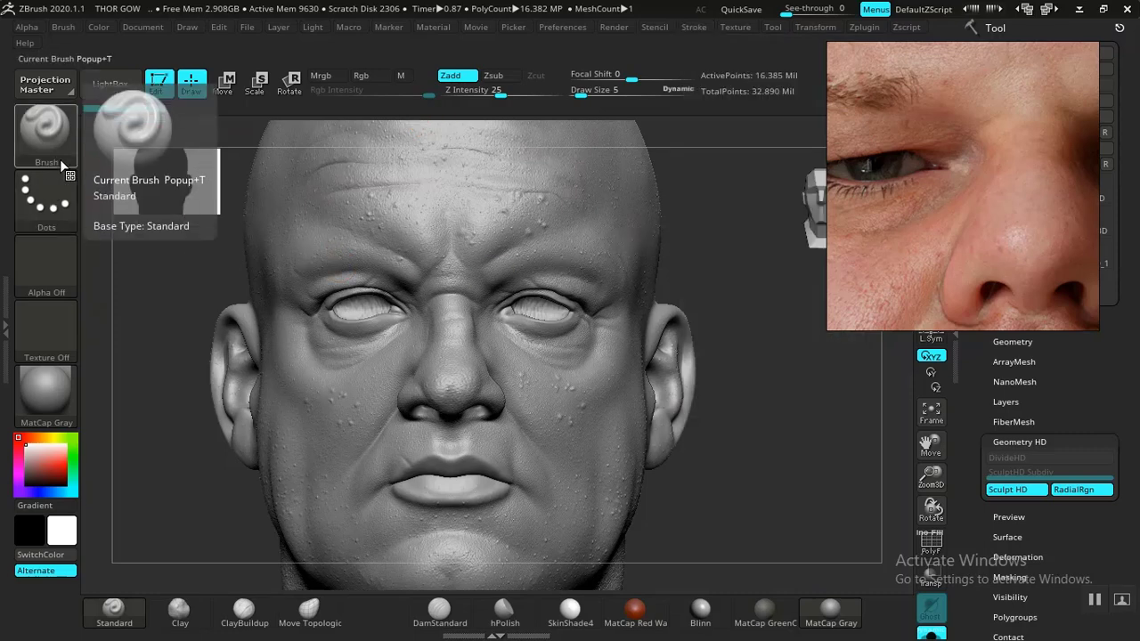
left_click(45, 205)
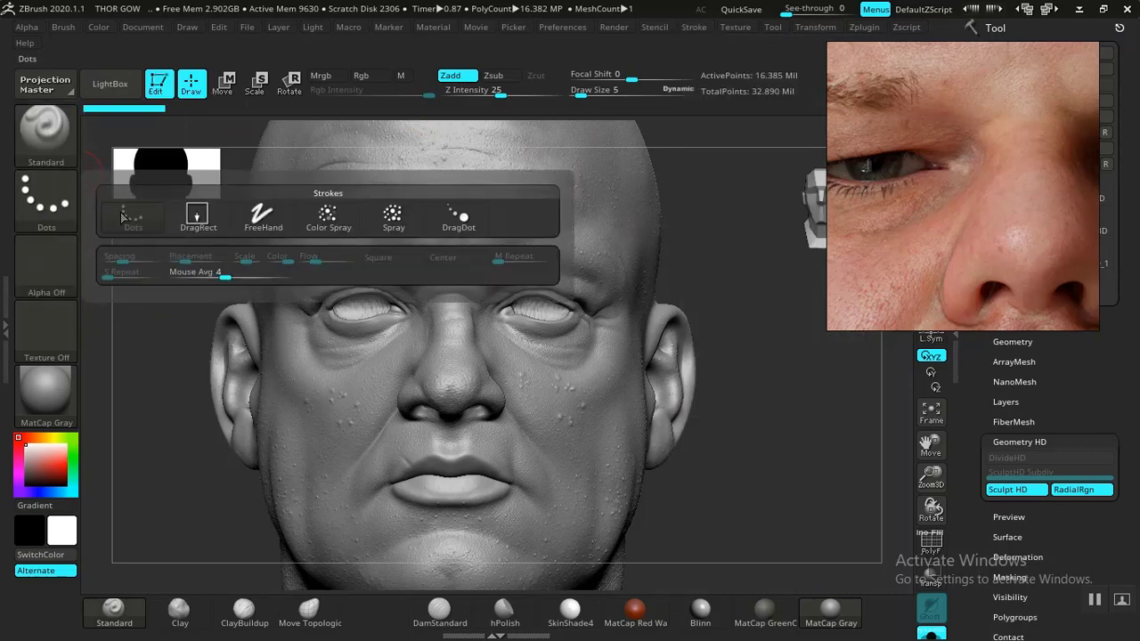
left_click(197, 217)
- Open the femaleFace_30s_05 folder inside the XYZ 175 SKIN alphas in LightBox and browse its numbered files
left_click(116, 84)
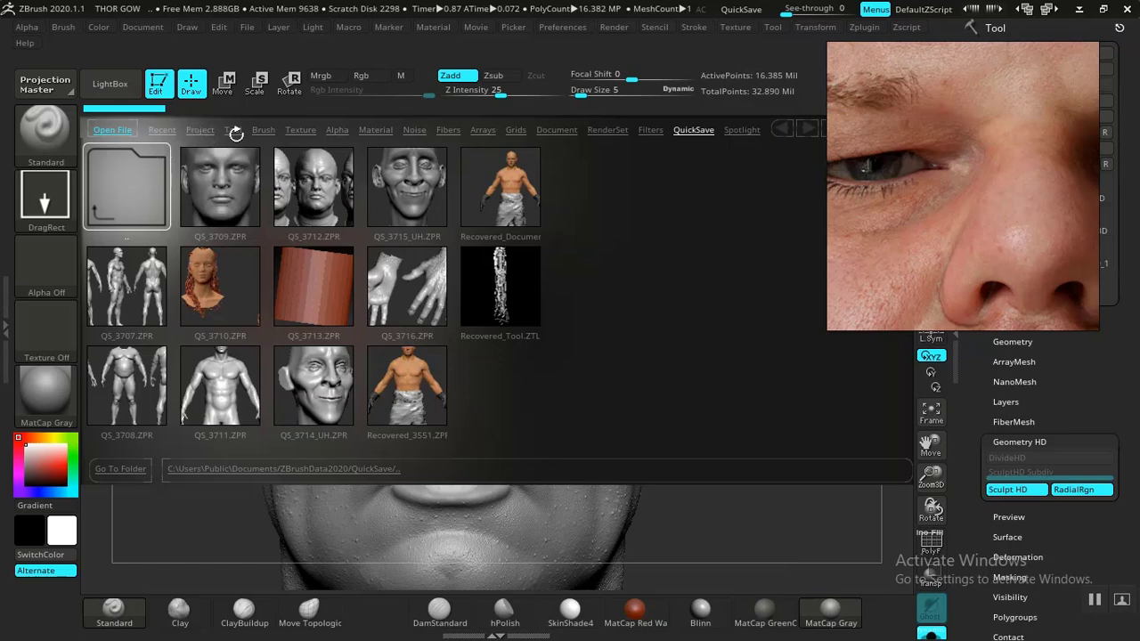
left_click(337, 130)
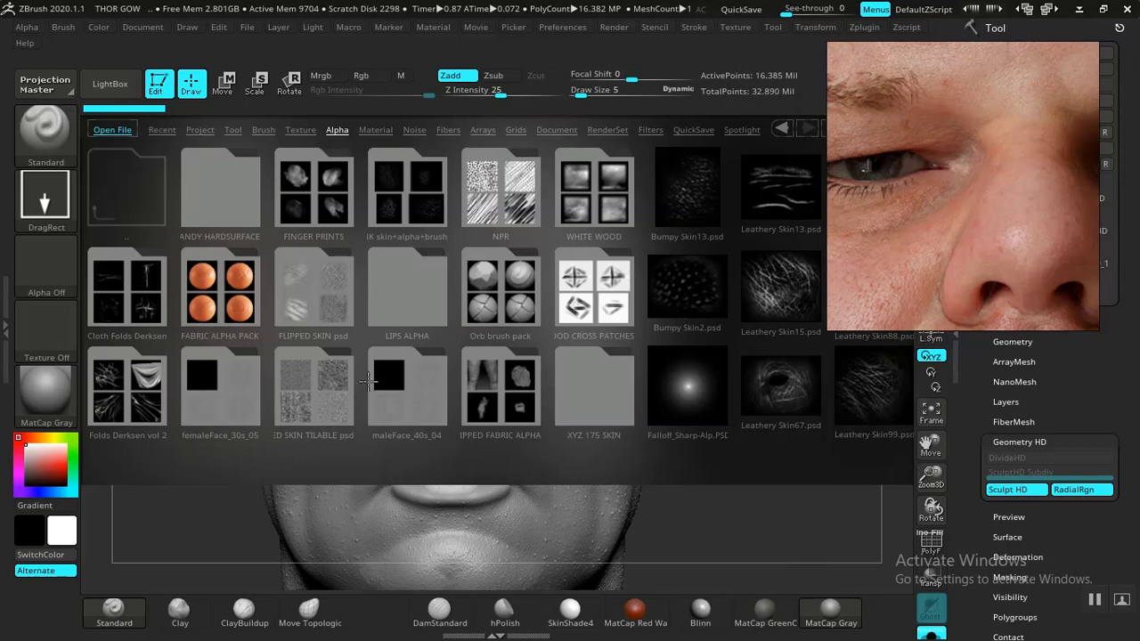
left_click(601, 398)
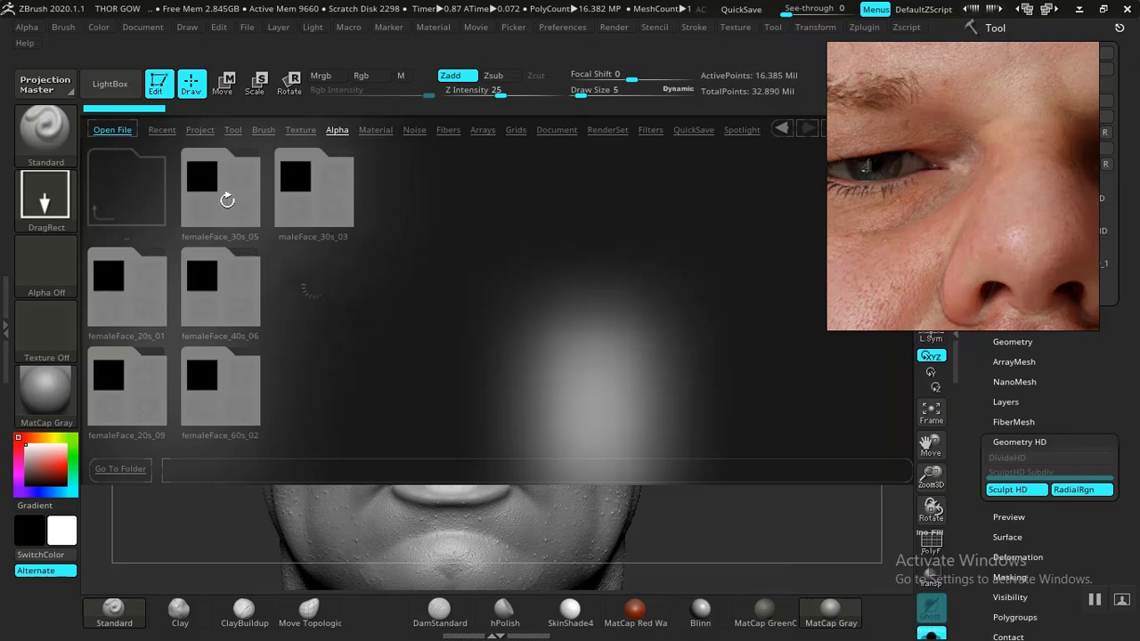
left_click(227, 201)
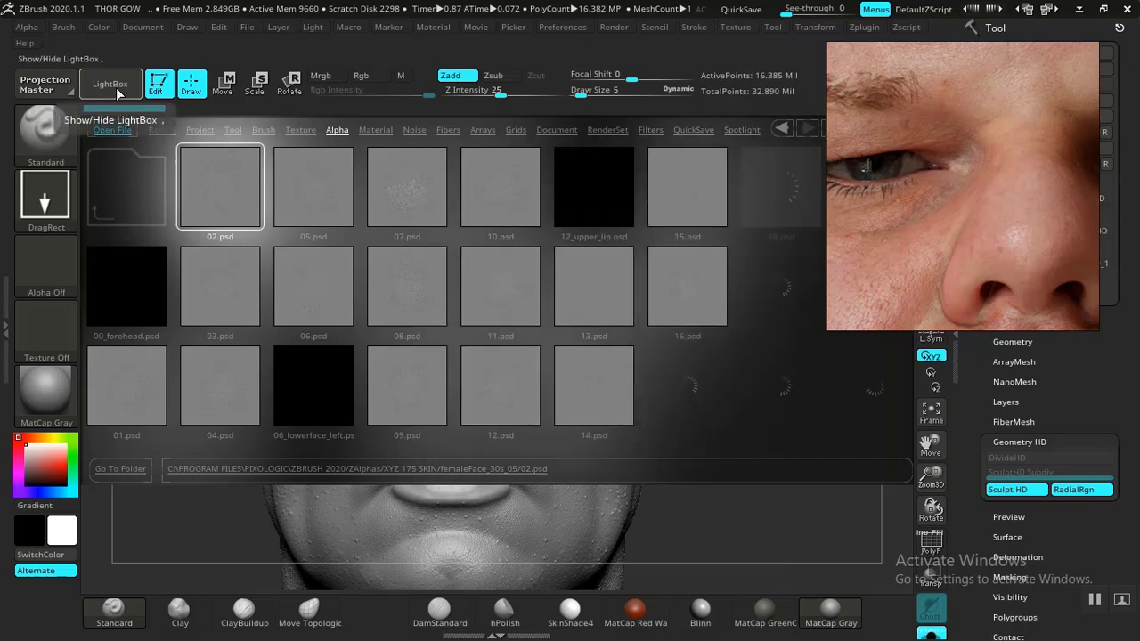
left_click_drag(541, 353, 418, 347)
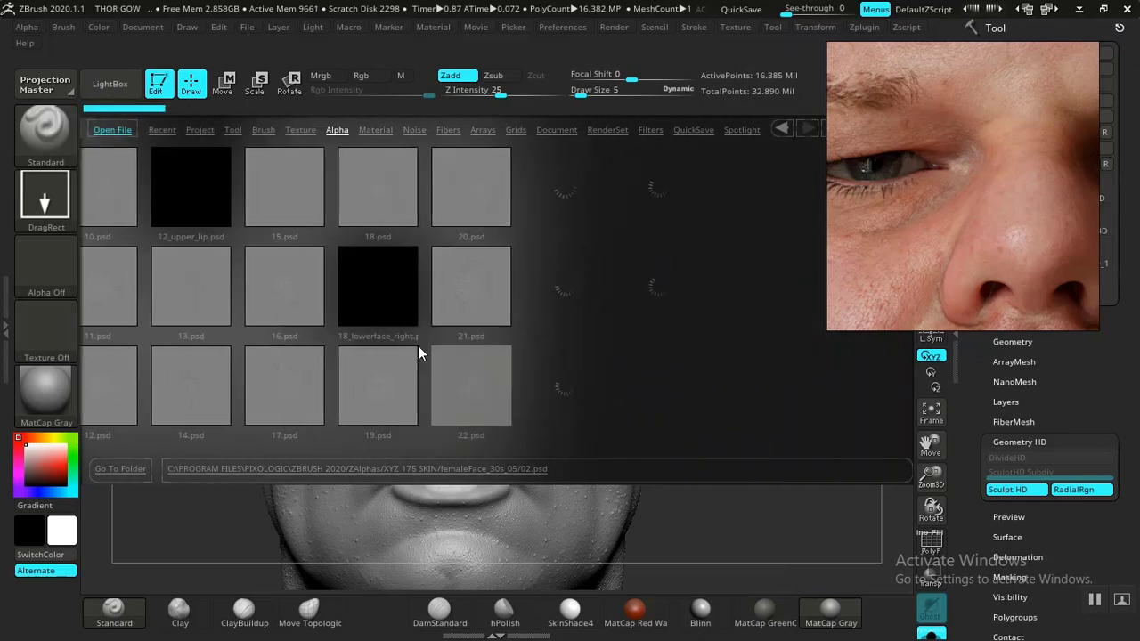
- Switch to Photos and examine the pore patterns of forehead regions 1 to 6 in texturingxyz_fem30s_05_cut.jpg, enlarged
left_click(1094, 600)
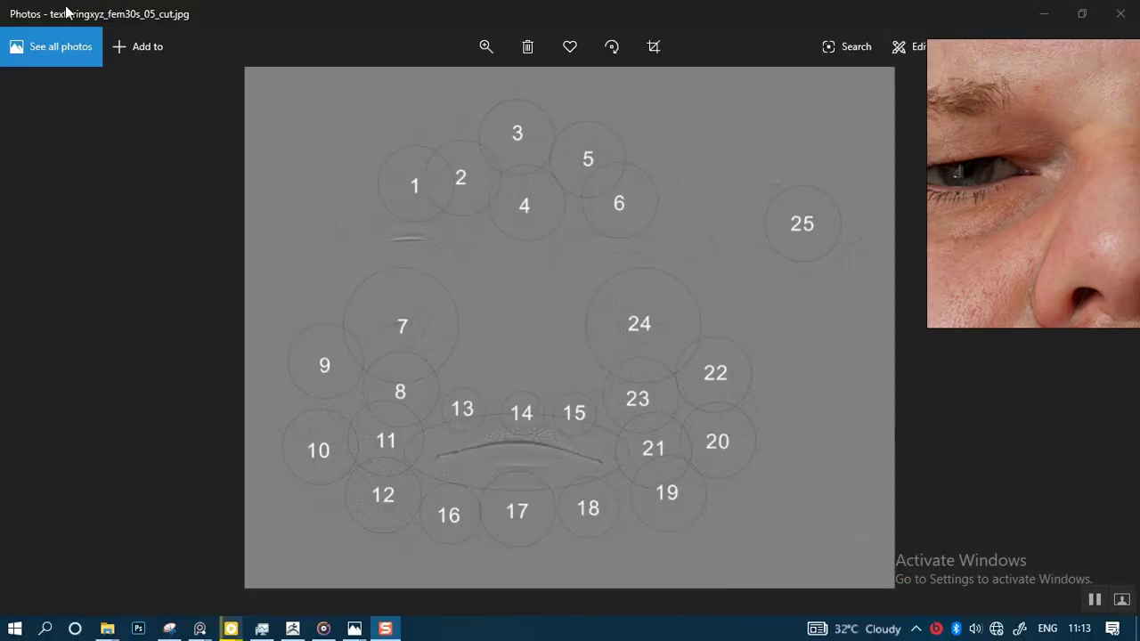
left_click(497, 204)
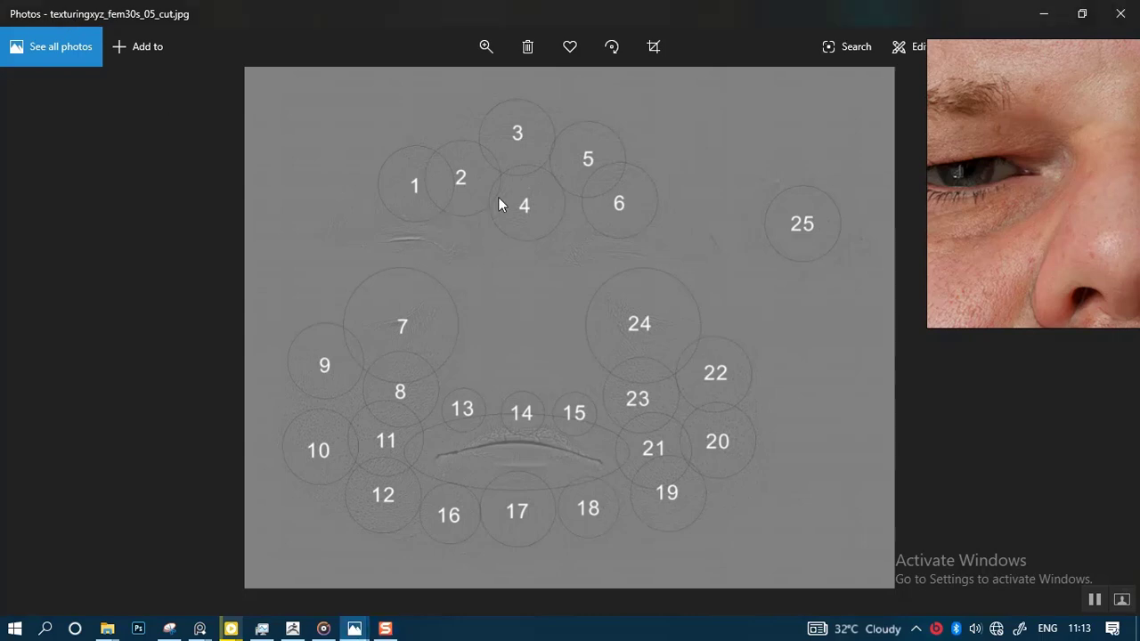
left_click(486, 47)
left_click_drag(407, 90, 439, 93)
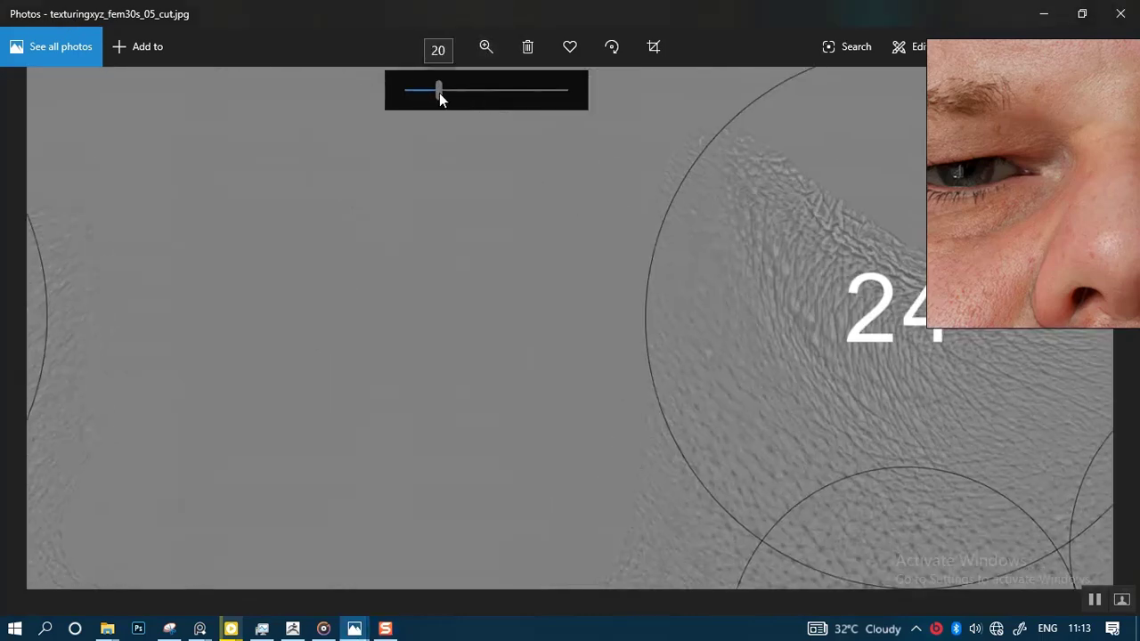
left_click_drag(481, 248, 550, 399)
left_click_drag(498, 344, 592, 413)
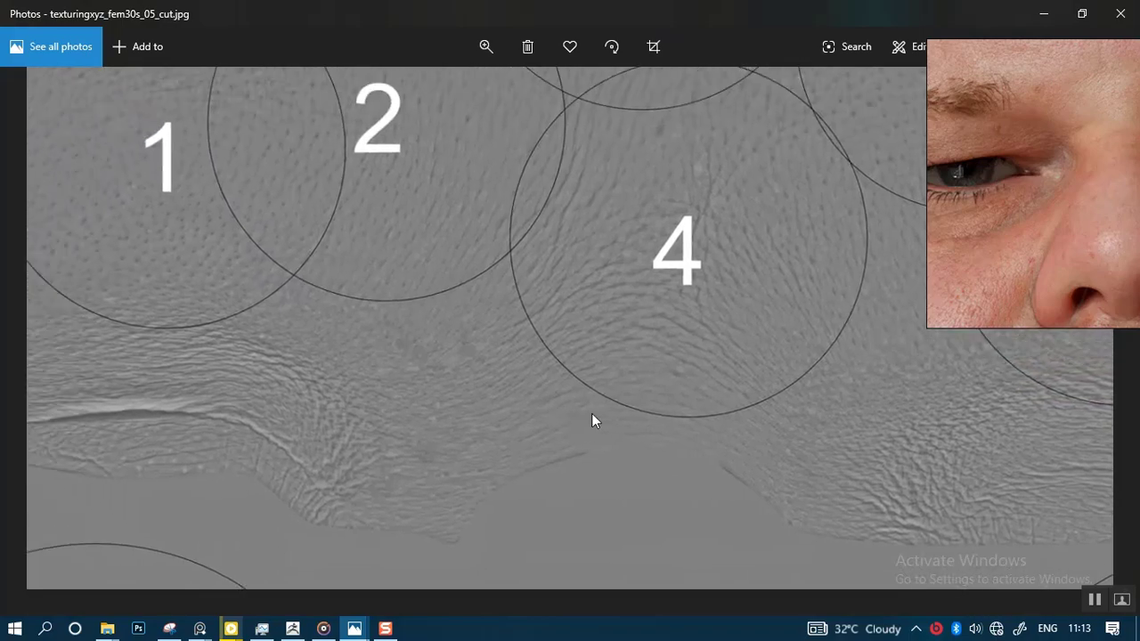
left_click_drag(410, 377, 563, 385)
left_click_drag(564, 345, 583, 466)
left_click_drag(566, 410, 343, 437)
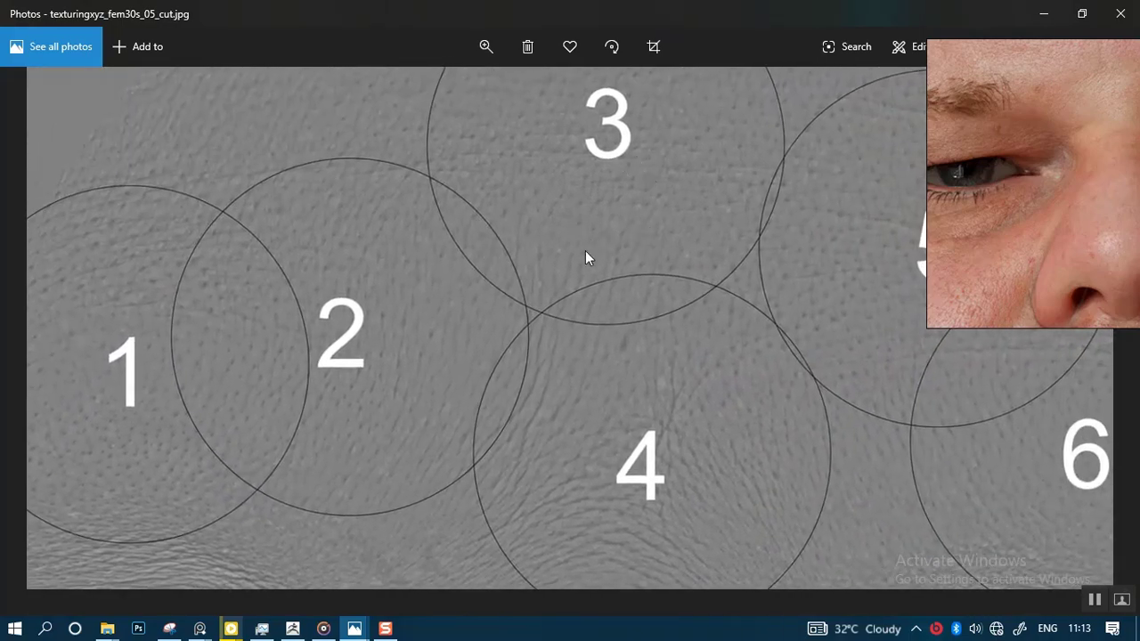
left_click_drag(585, 258, 508, 259)
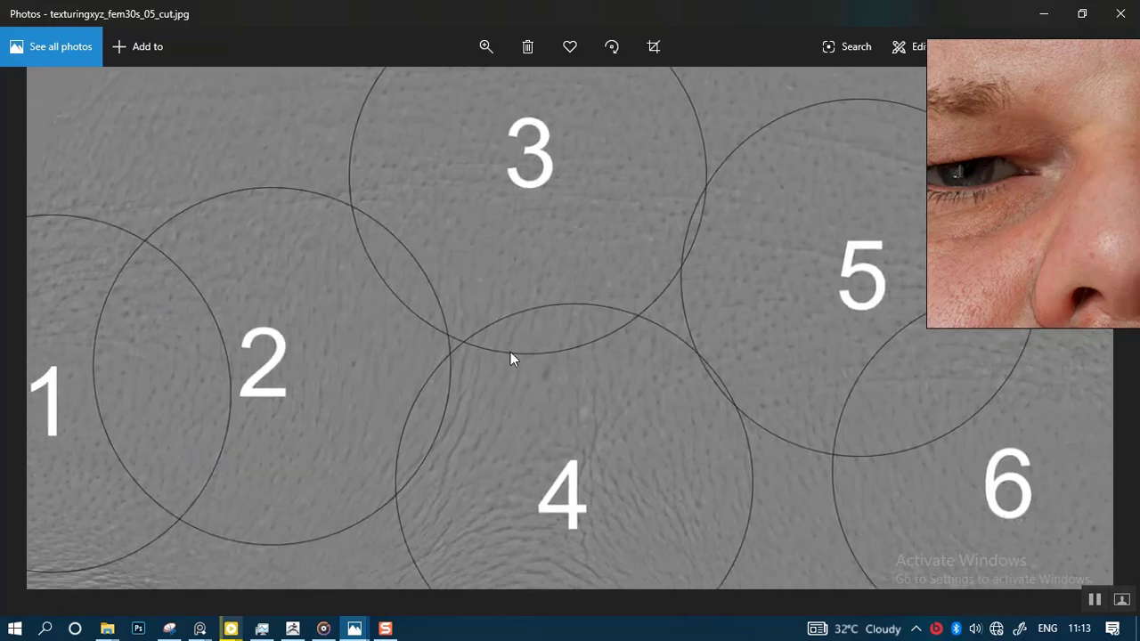
left_click_drag(511, 357, 526, 280)
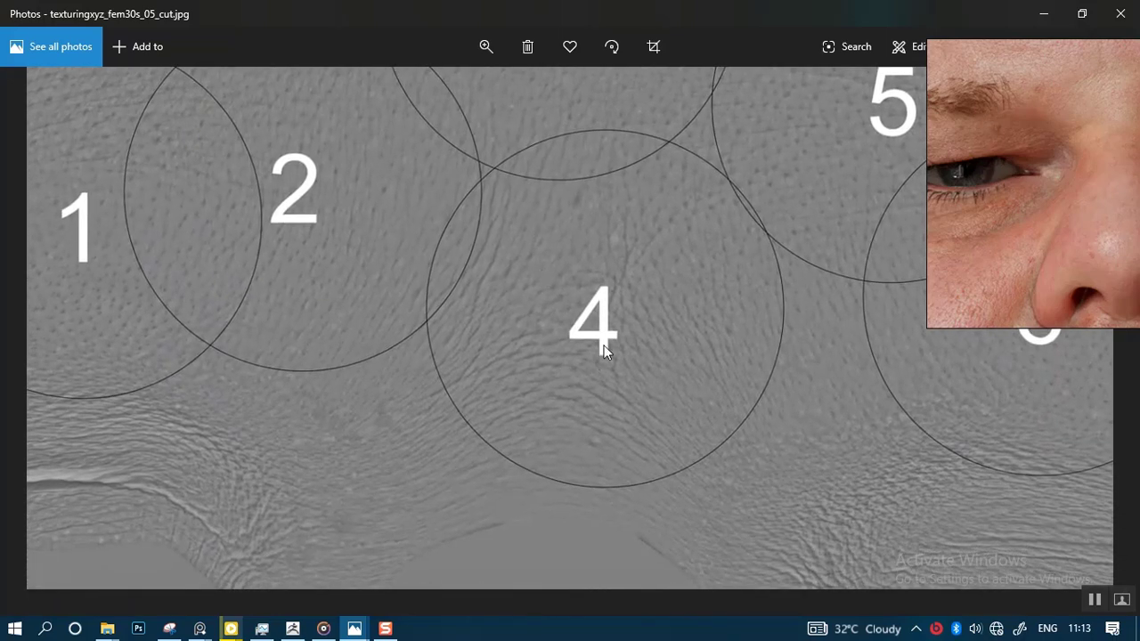
left_click_drag(445, 343, 582, 337)
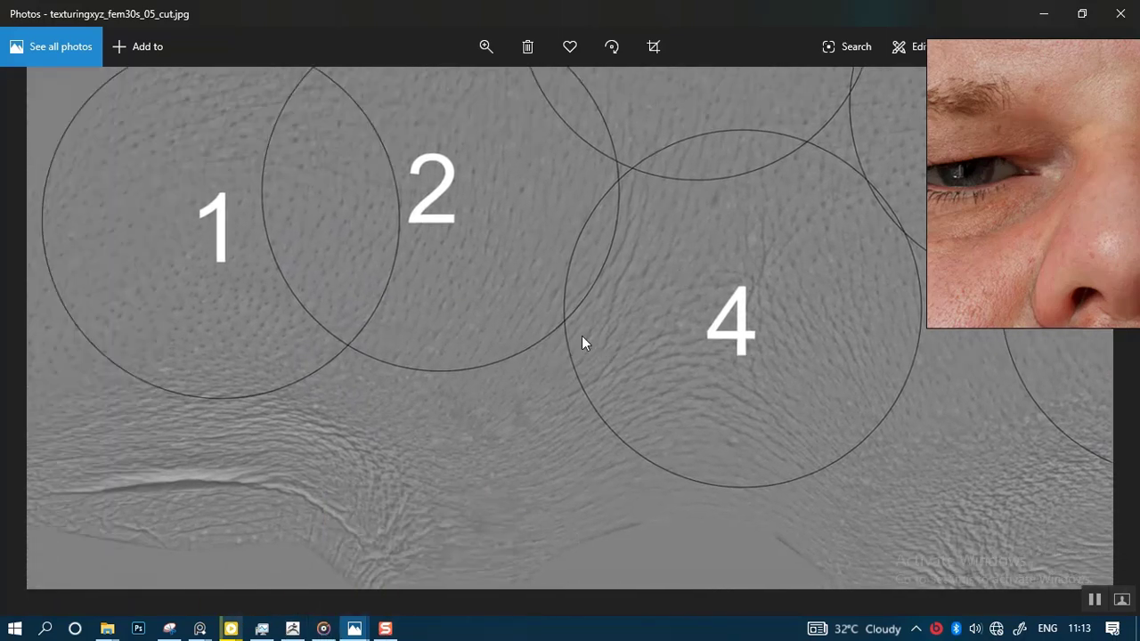
left_click_drag(460, 402, 447, 272)
left_click_drag(642, 301, 527, 307)
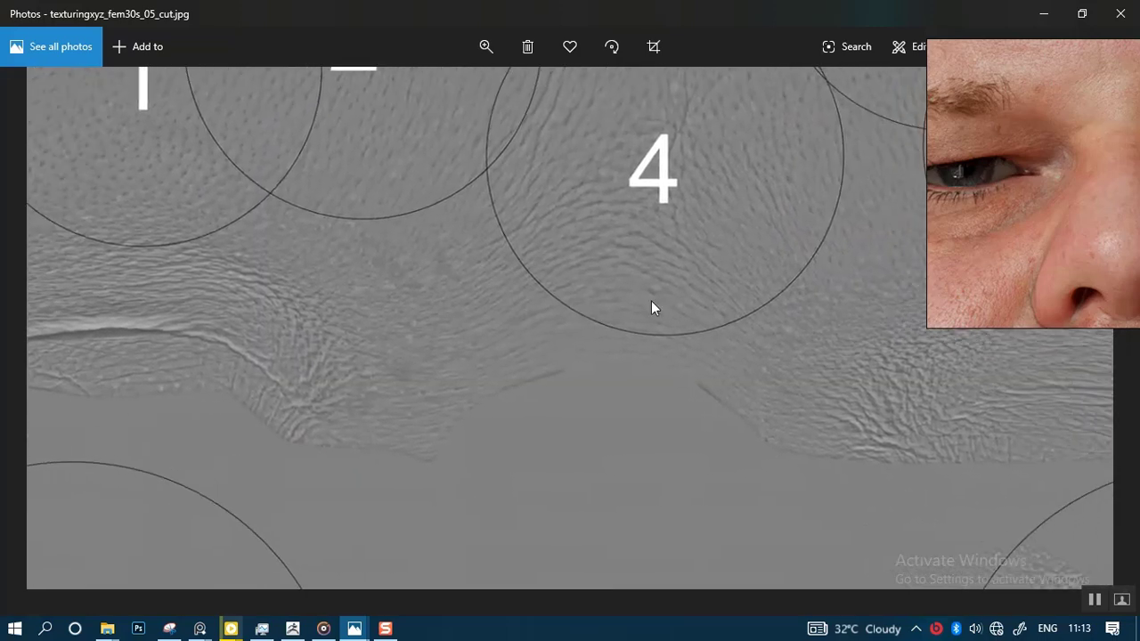
- Examine the under-eye, cheek, lip and chin pore regions of the numbered face map, including 24, 8, 13 and 10 to 12
left_click_drag(651, 308, 584, 200)
left_click_drag(592, 374, 378, 301)
left_click_drag(555, 317, 556, 231)
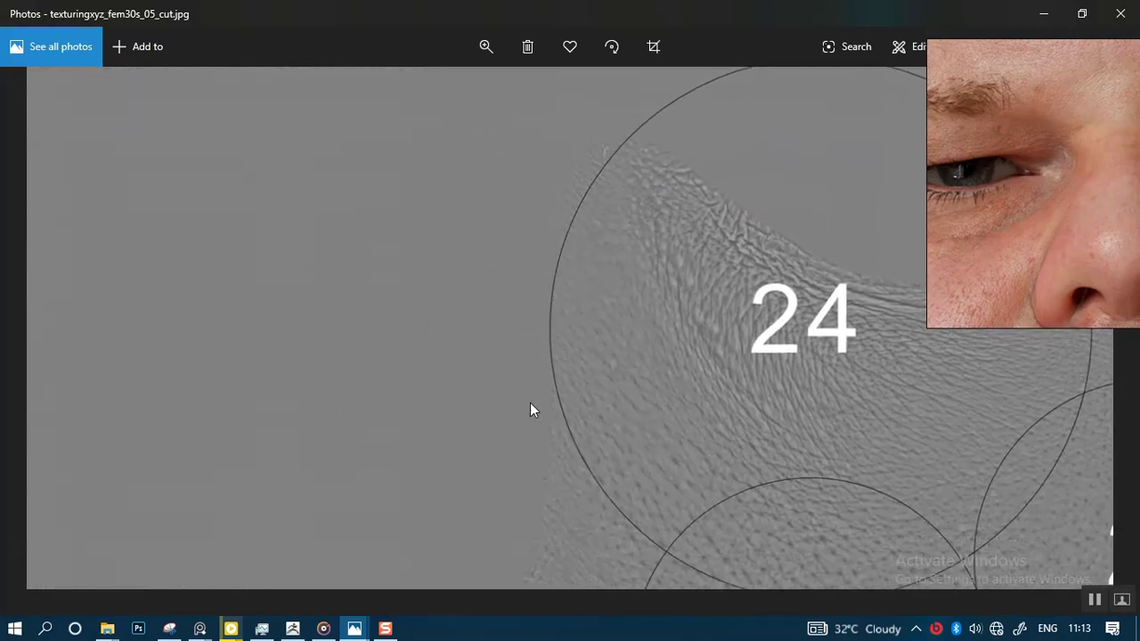
left_click_drag(530, 402, 575, 379)
left_click_drag(486, 380, 657, 380)
left_click_drag(414, 370, 537, 319)
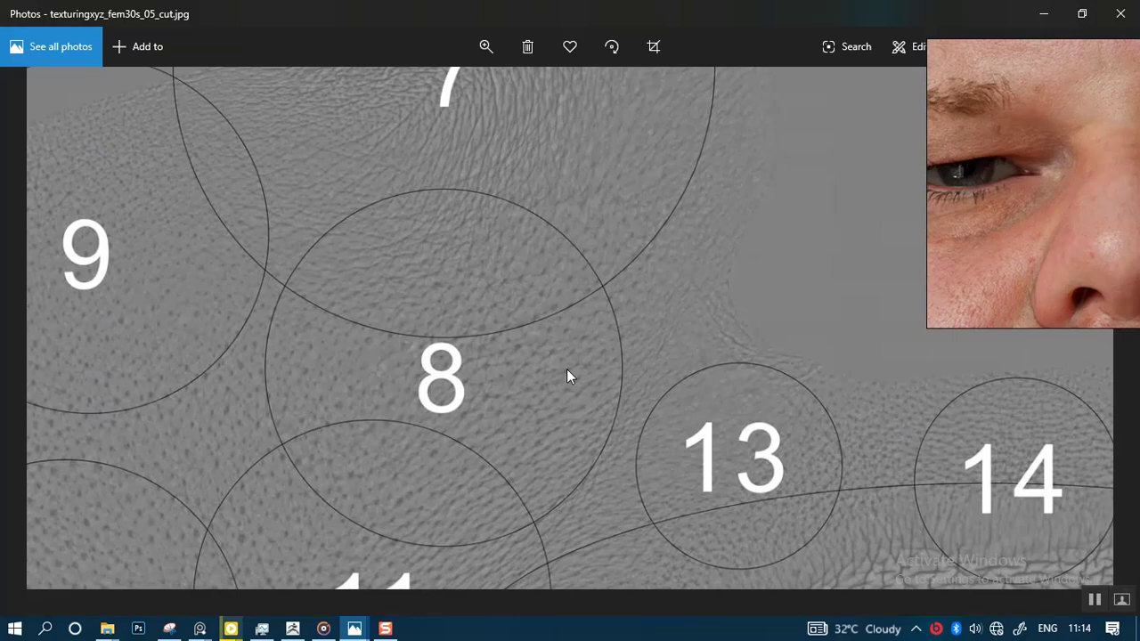
left_click_drag(567, 368, 532, 290)
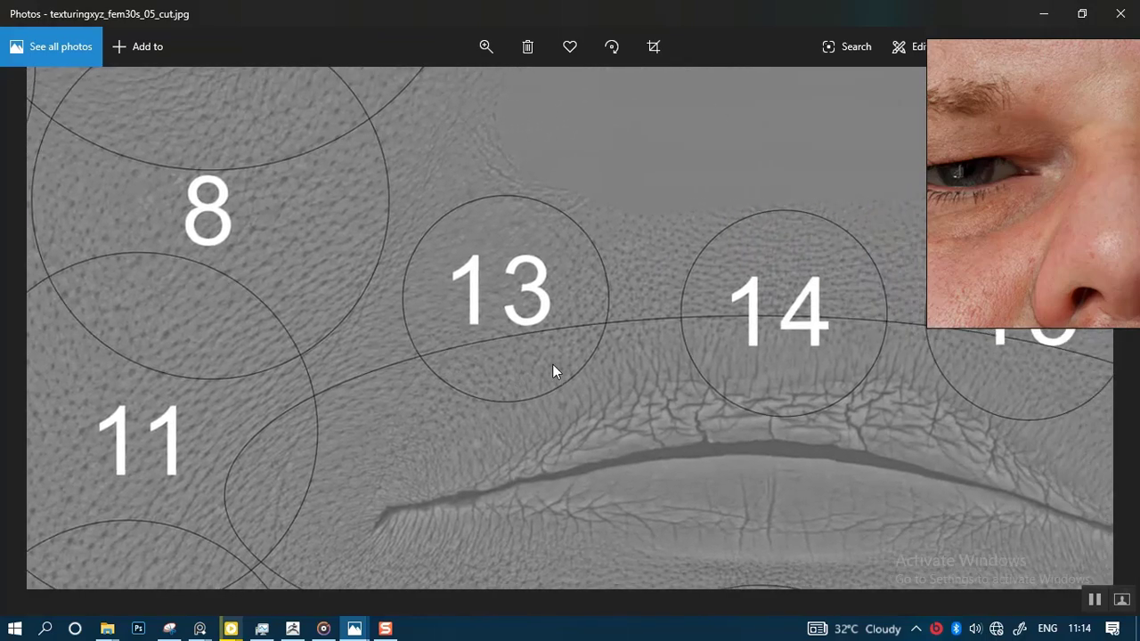
left_click_drag(607, 350, 638, 296)
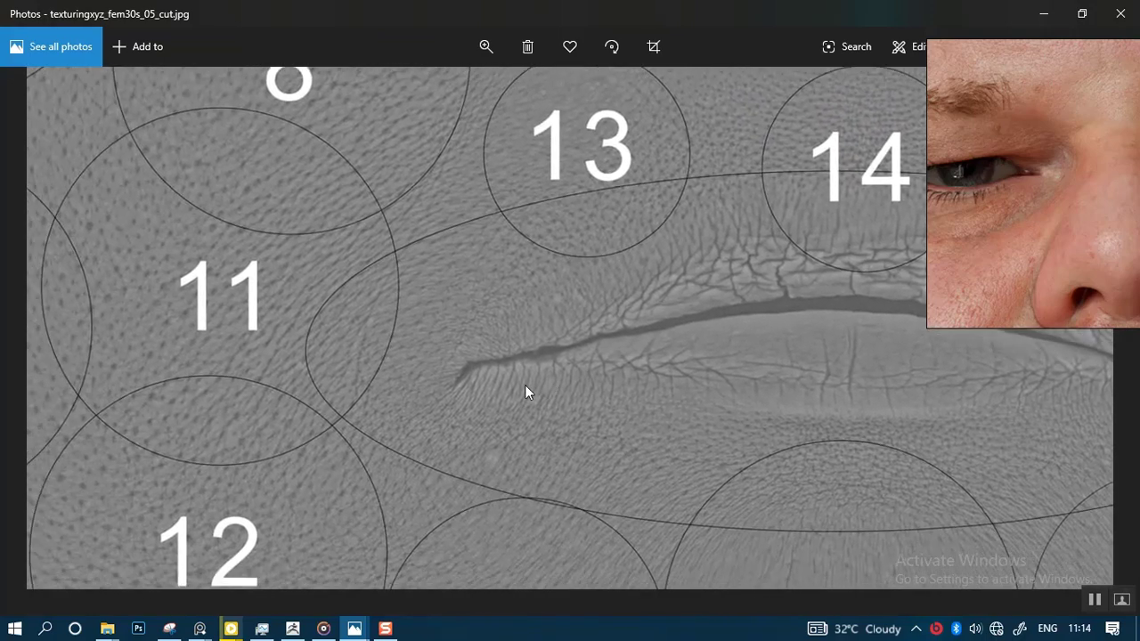
left_click_drag(524, 385, 619, 350)
left_click_drag(555, 375, 432, 374)
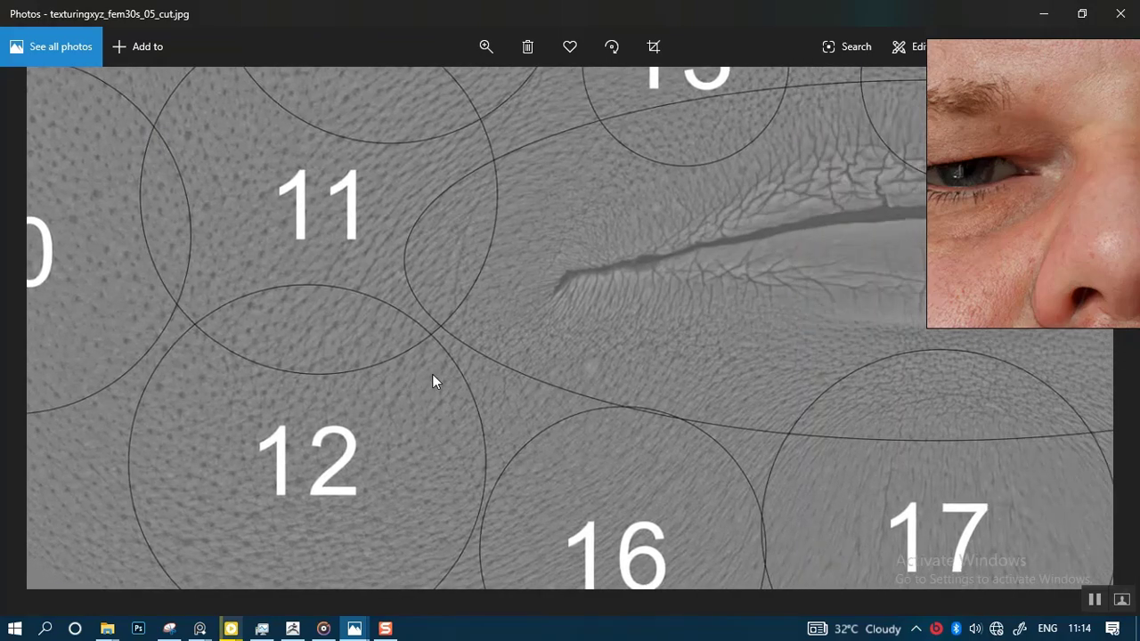
left_click_drag(502, 365, 418, 369)
left_click_drag(598, 368, 442, 368)
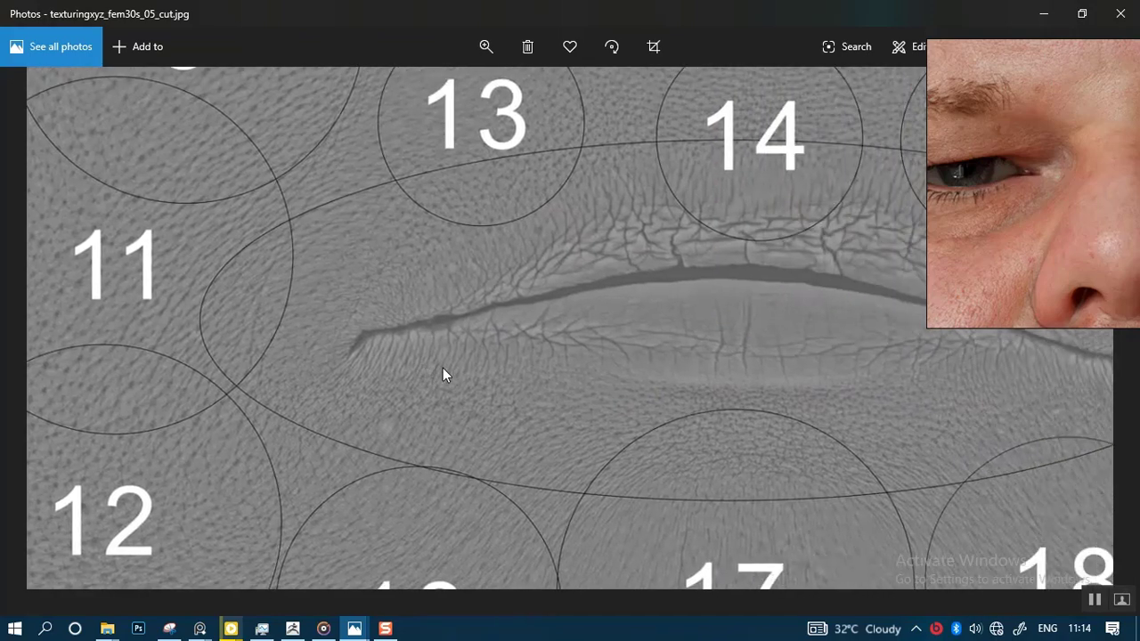
left_click_drag(570, 370, 633, 374)
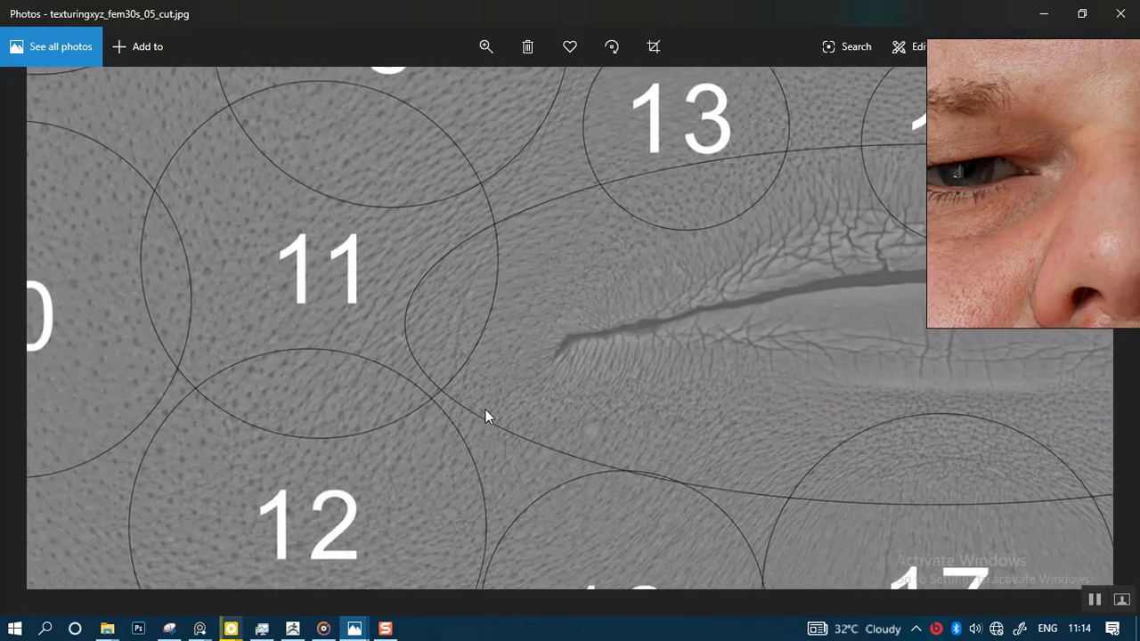
left_click_drag(486, 412, 564, 424)
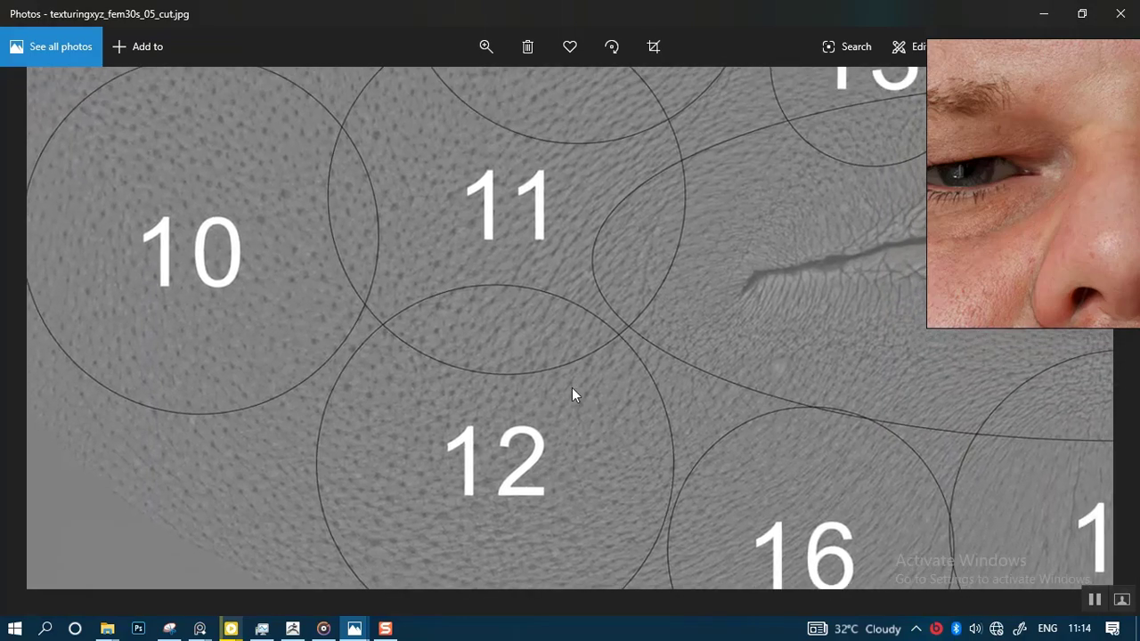
- Return to ZBrush, move the floating reference board over the alpha browser and pick the numbered pore map on it
left_click(293, 629)
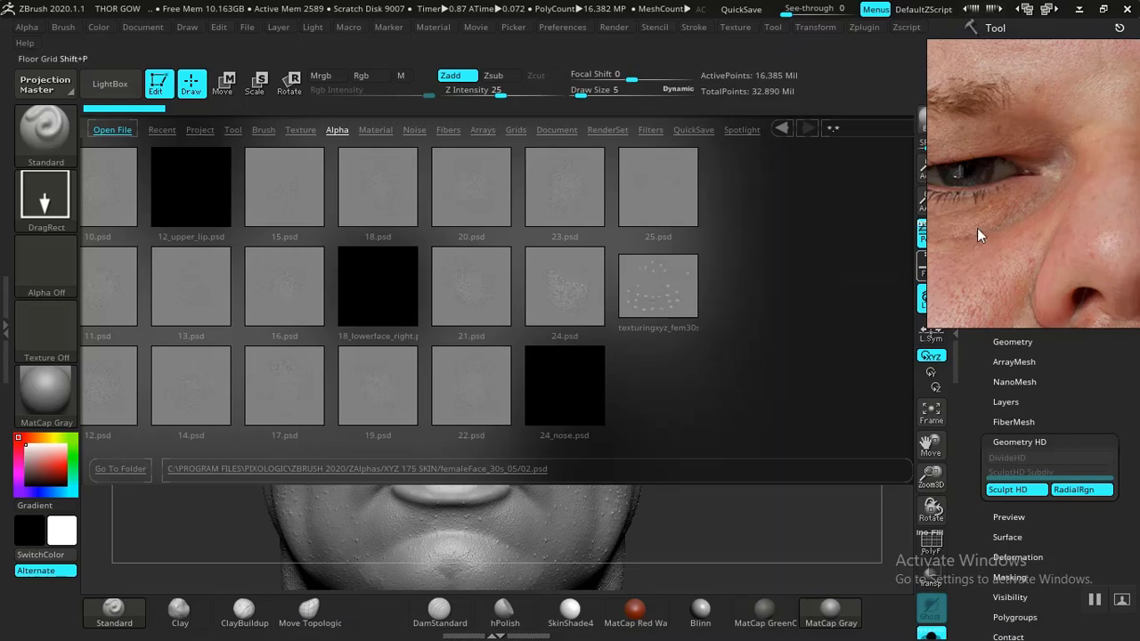
right_click_drag(978, 229, 697, 392)
scroll(712, 384, "down", 8)
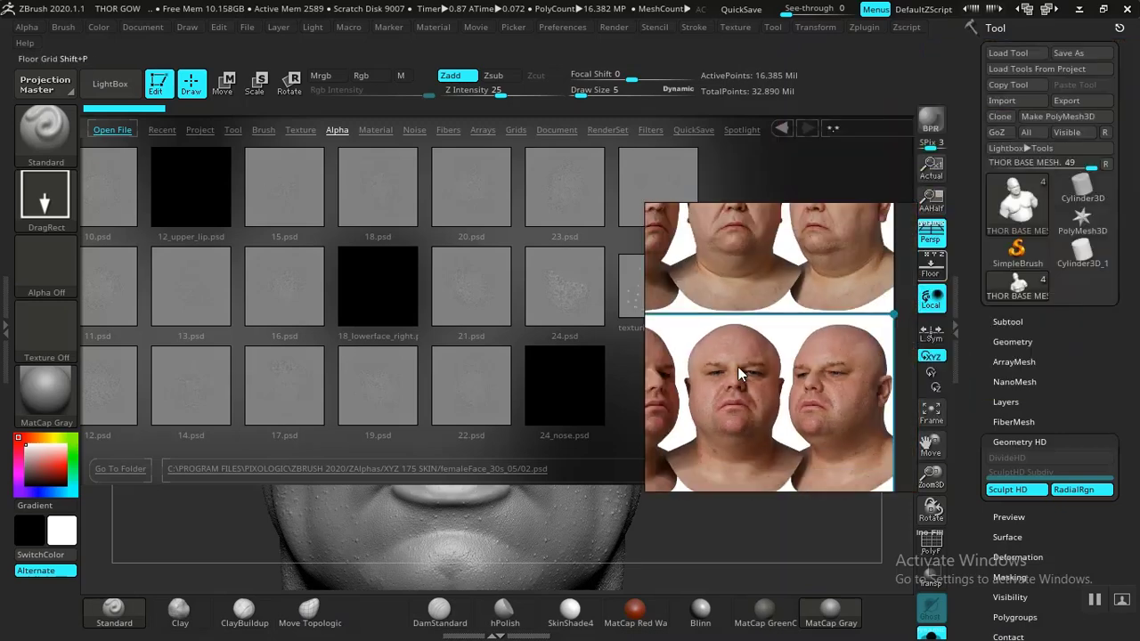
scroll(737, 367, "down", 5)
scroll(826, 266, "up", 2)
left_click(849, 304)
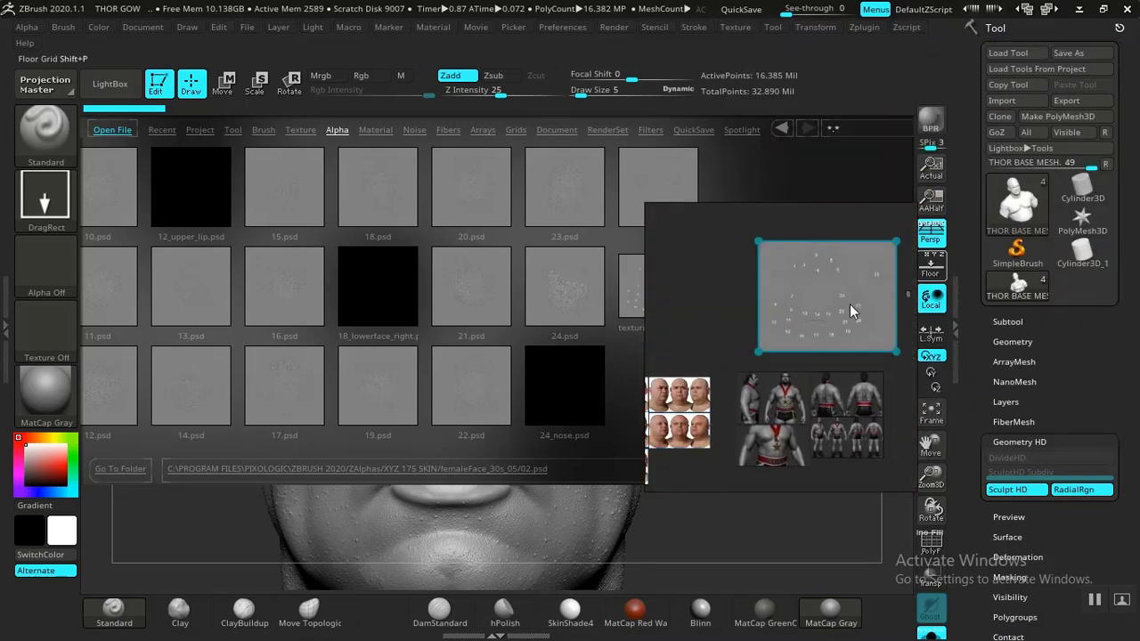
- Enlarge the pore map in the reference board so that forehead region 4 fills the view
scroll(846, 305, "up", 8)
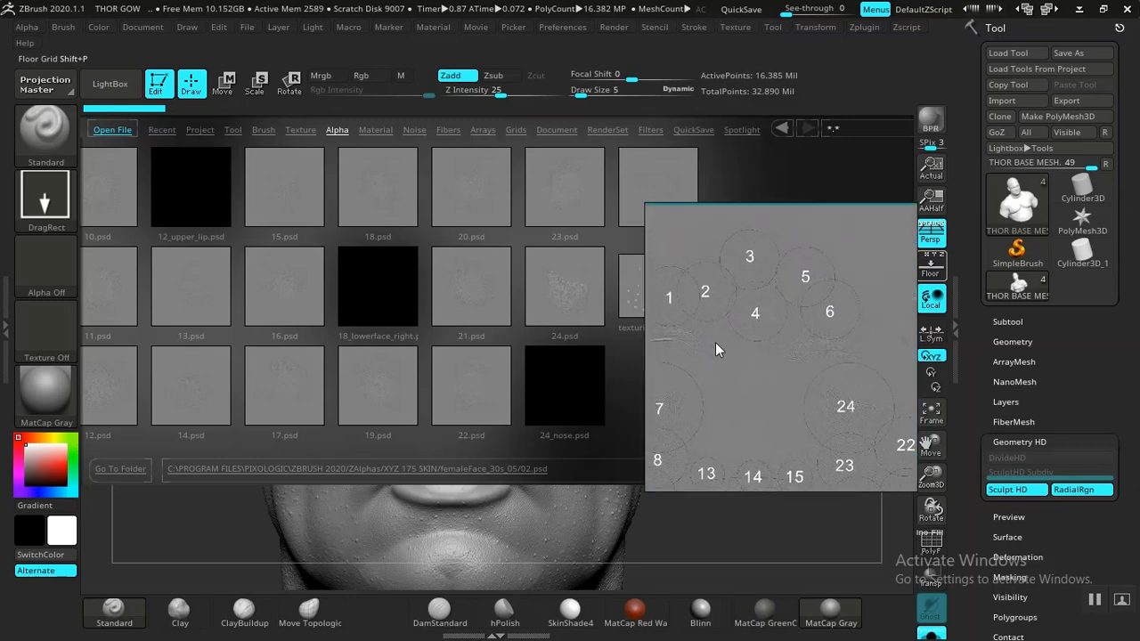
scroll(764, 333, "up", 6)
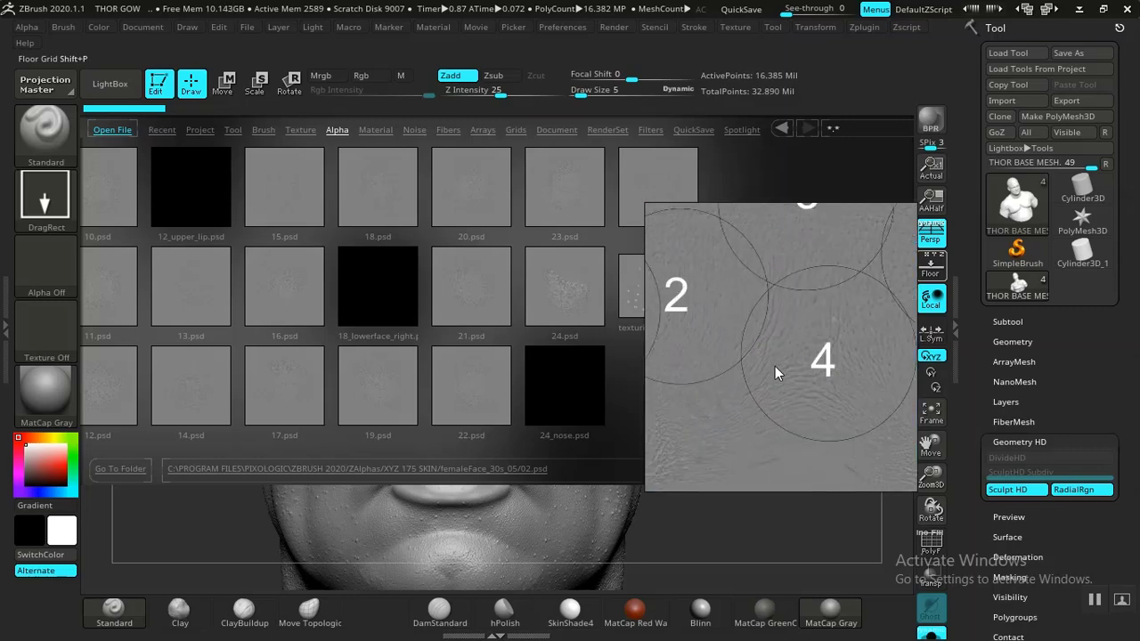
middle_click_drag(777, 360, 763, 384)
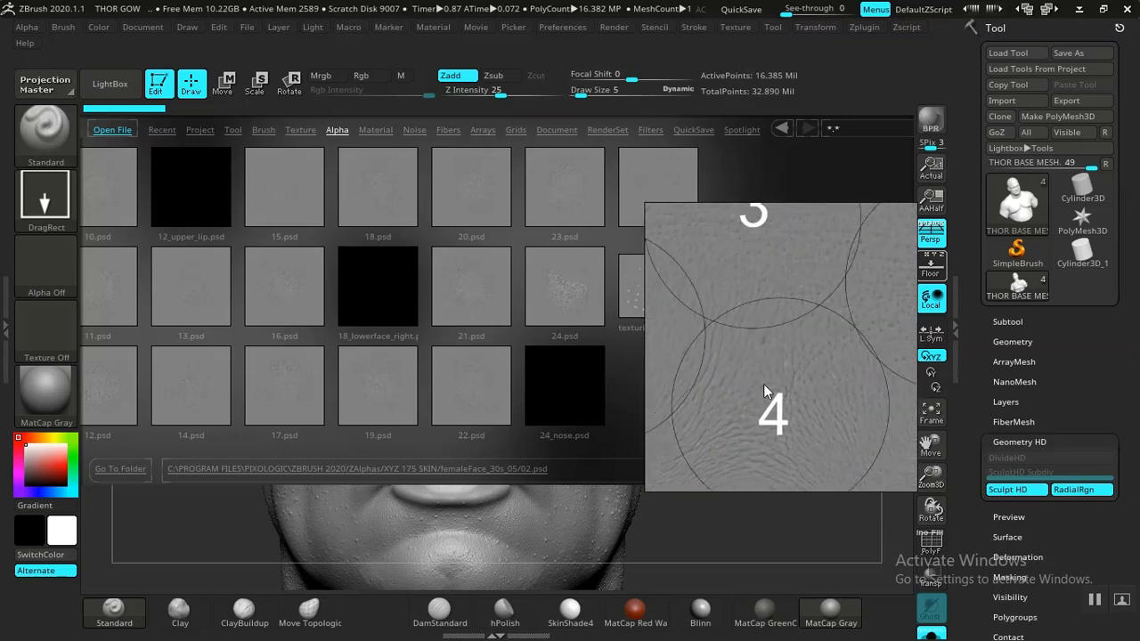
left_click_drag(764, 383, 779, 335)
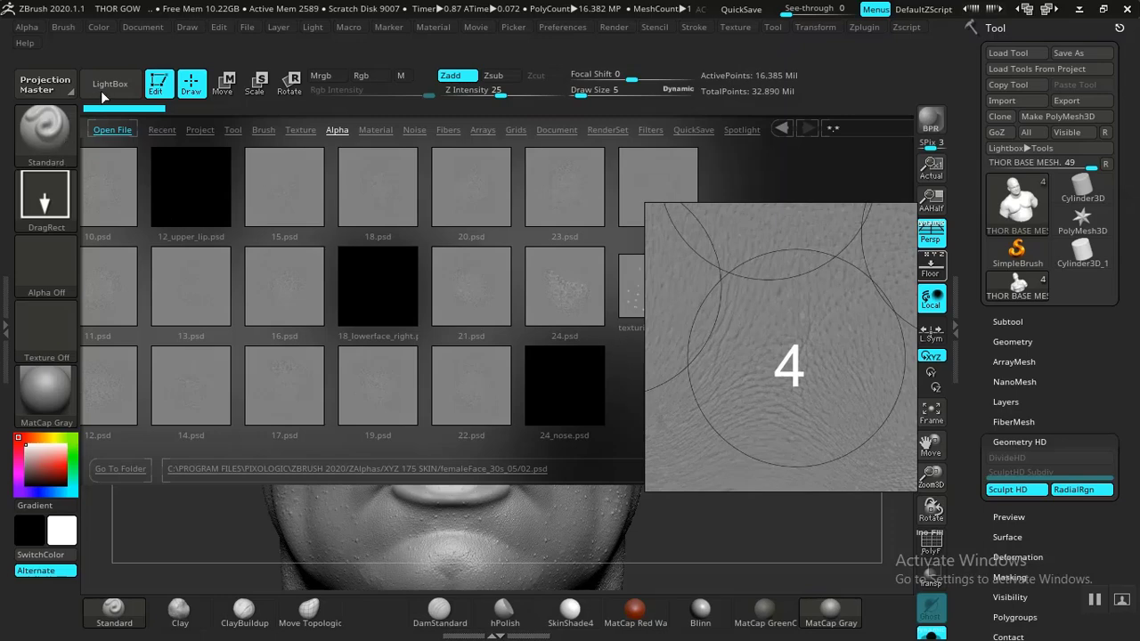
- Load the 04.psd skin alpha from the femaleFace_30s_05 folder onto the Standard brush and close the alpha browser
left_click_drag(223, 260, 298, 245)
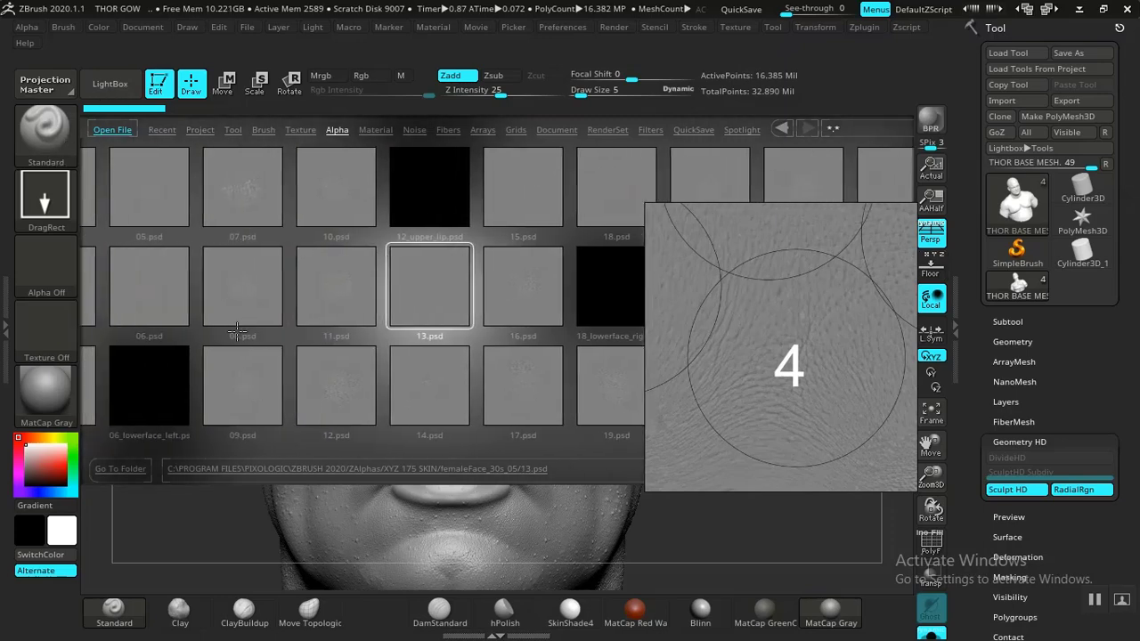
left_click_drag(237, 331, 282, 333)
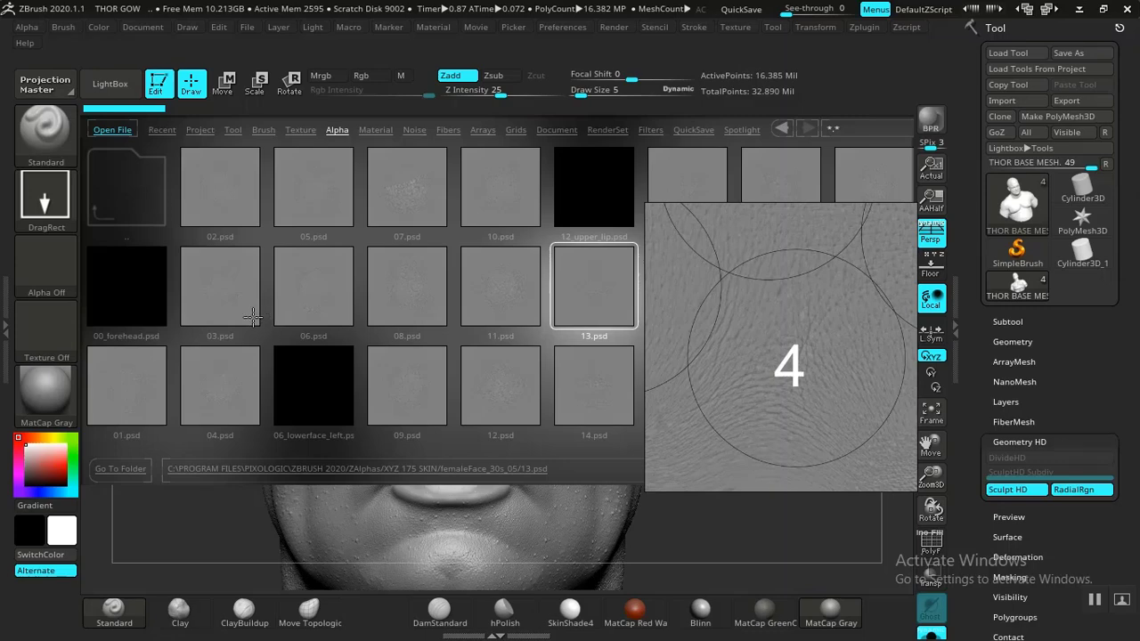
left_click(217, 398)
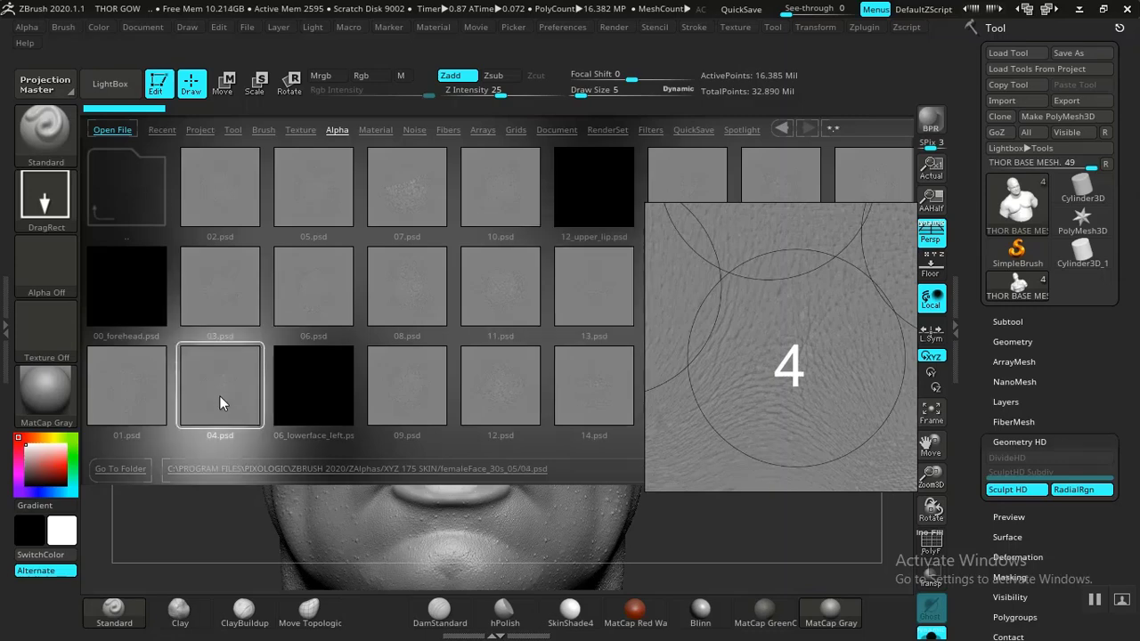
double_click(221, 397)
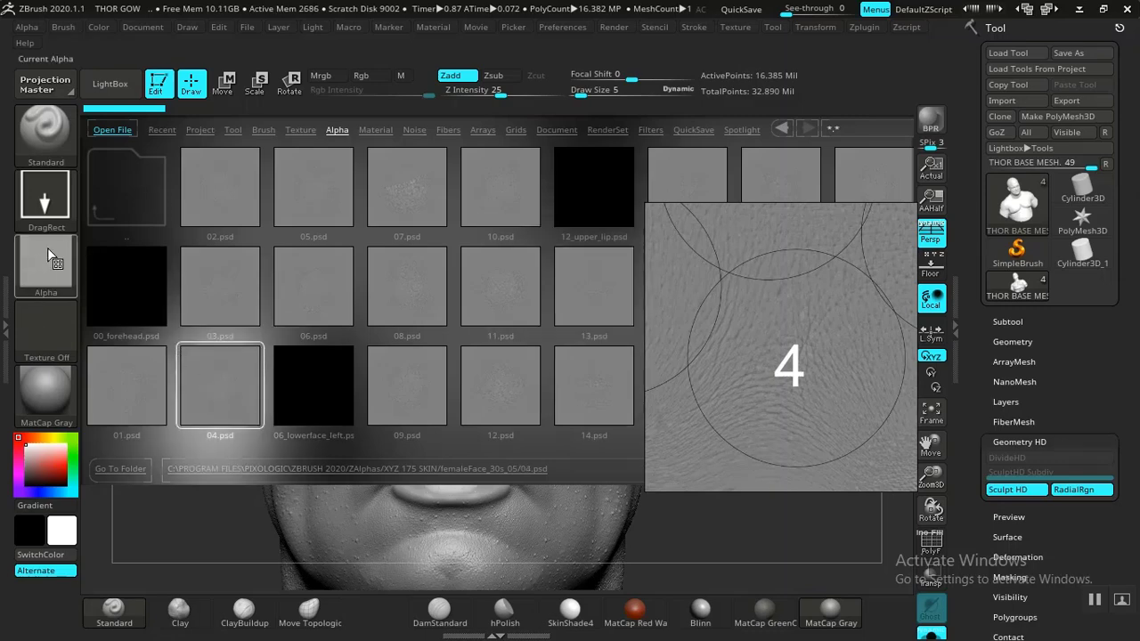
left_click(109, 84)
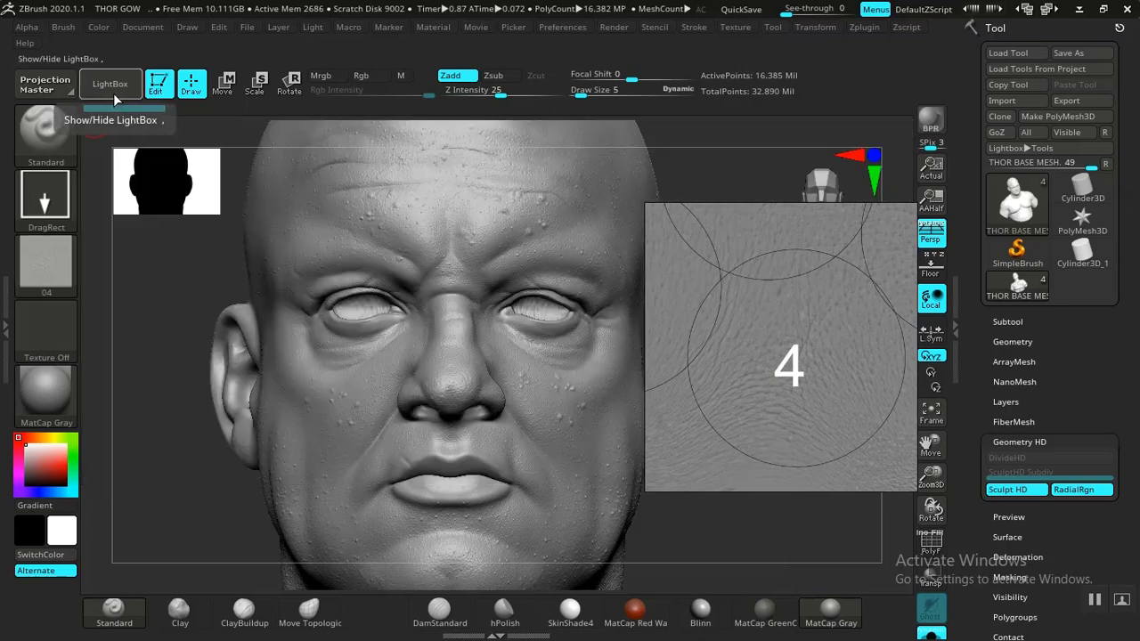
- Set the mid value of the 04 alpha to 45 in its modify settings
left_click(28, 30)
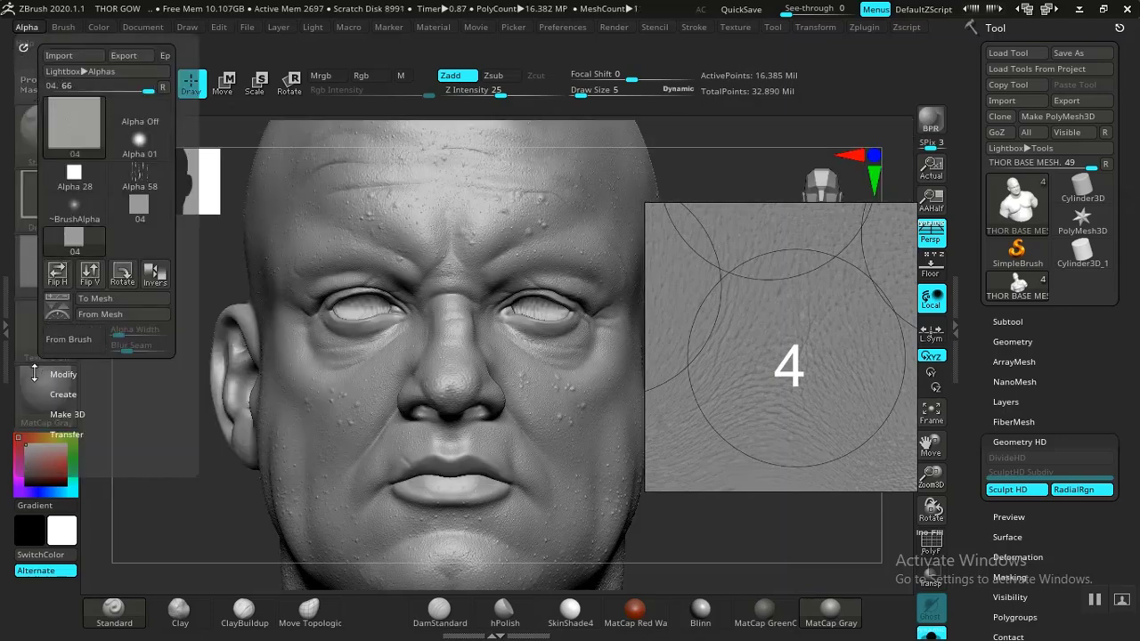
left_click_drag(34, 374, 49, 347)
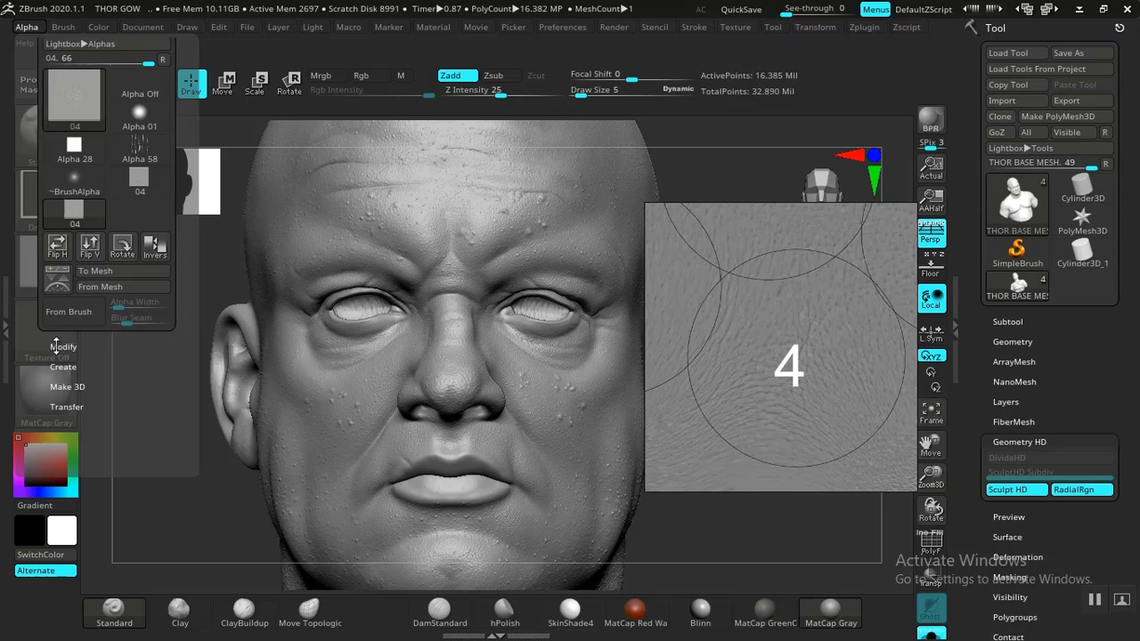
left_click(56, 347)
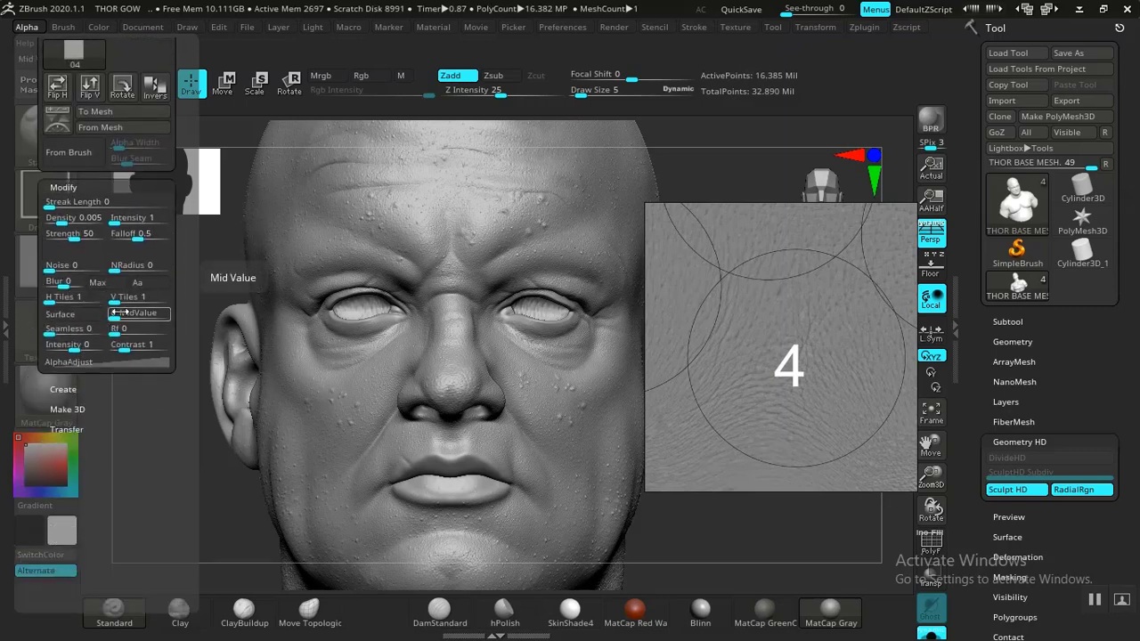
left_click(121, 312)
type("45")
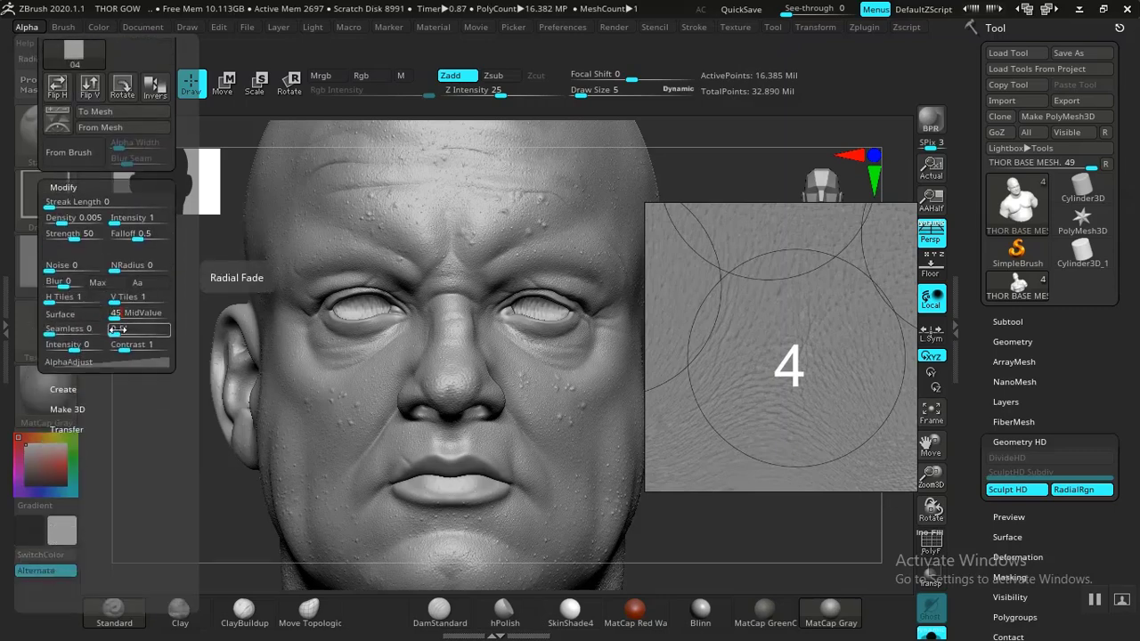
key("Return")
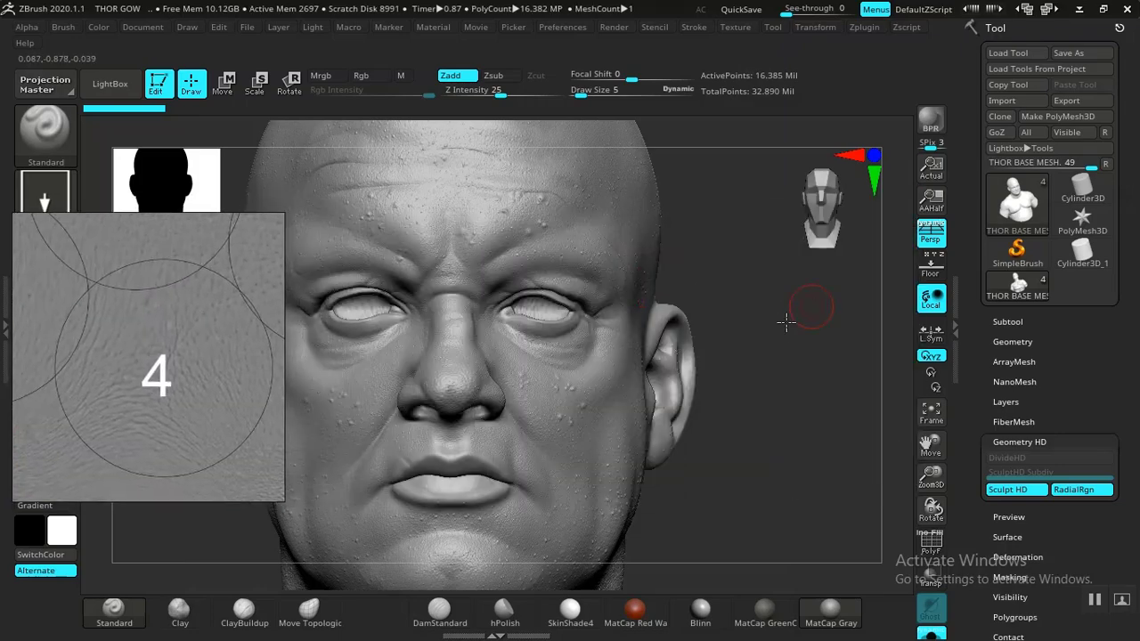
- Try stamping the 04 alpha over the central forehead between the brows, check the pores up close and undo the stamp
mouse_move(772, 311)
left_mouse_down()
mouse_move(769, 386)
mouse_move(757, 318)
left_mouse_up()
key("f")
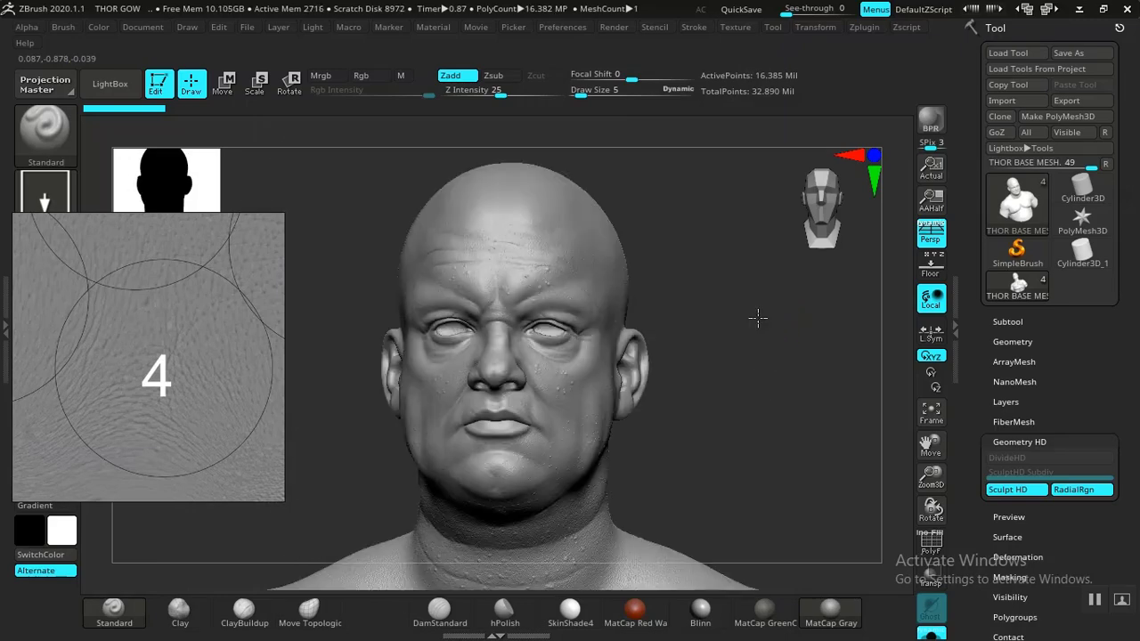
mouse_move(790, 368)
left_mouse_down("alt")
mouse_move(808, 396)
mouse_move(803, 339)
mouse_move(739, 351)
left_mouse_up("alt")
key("shift")
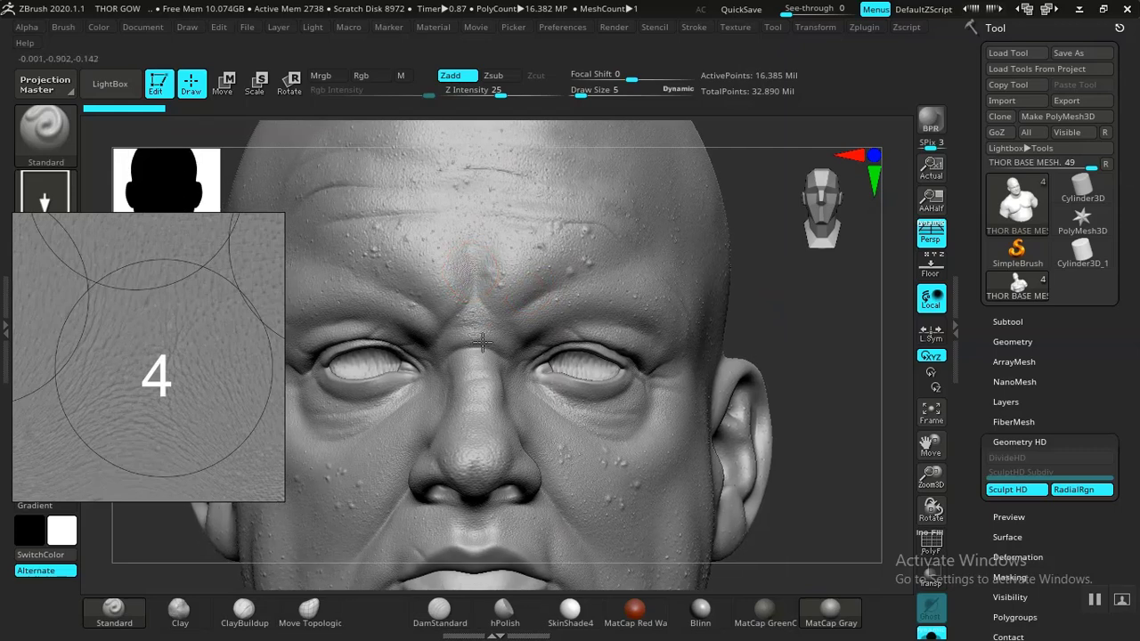
left_click_drag(483, 354, 481, 398)
middle_click_drag(125, 393, 141, 270)
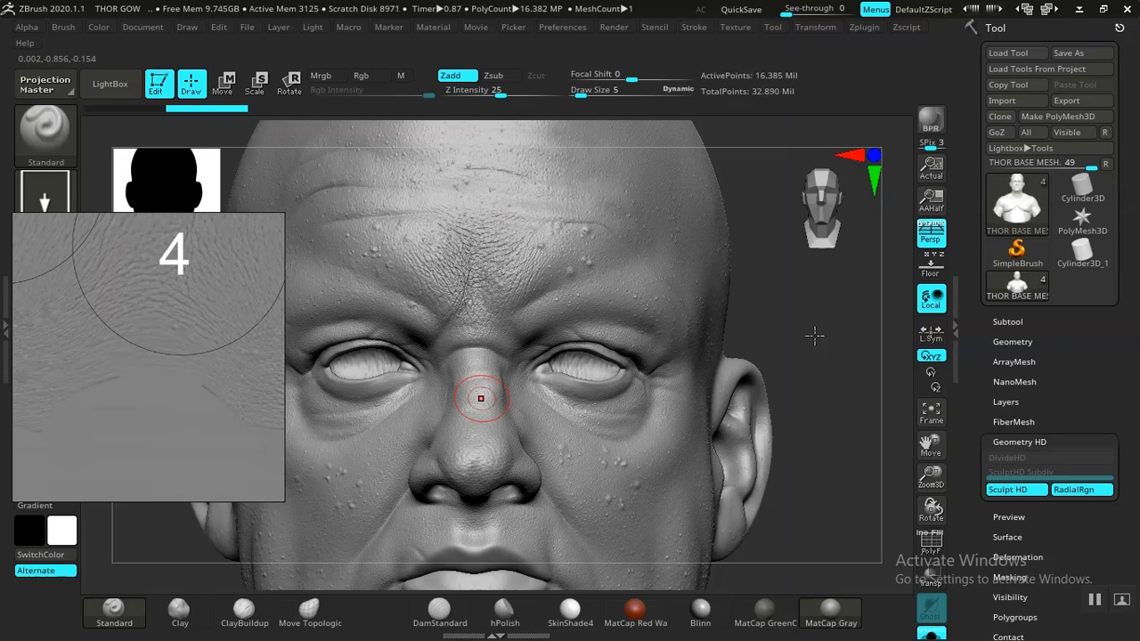
left_click_drag(814, 335, 798, 313)
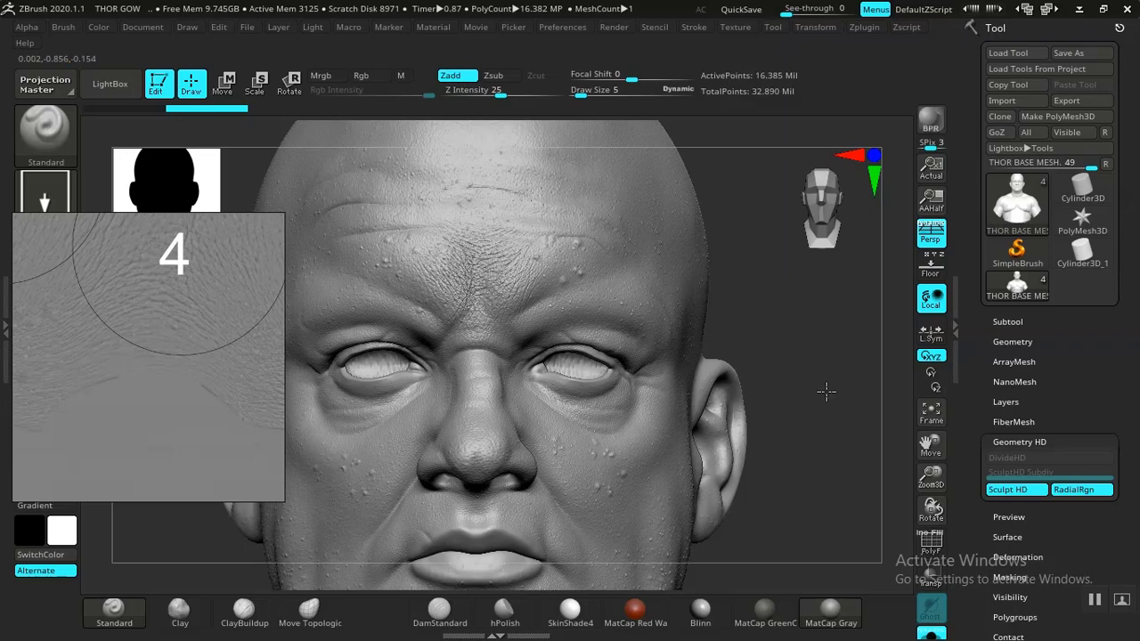
left_click_drag(826, 392, 833, 412, "alt")
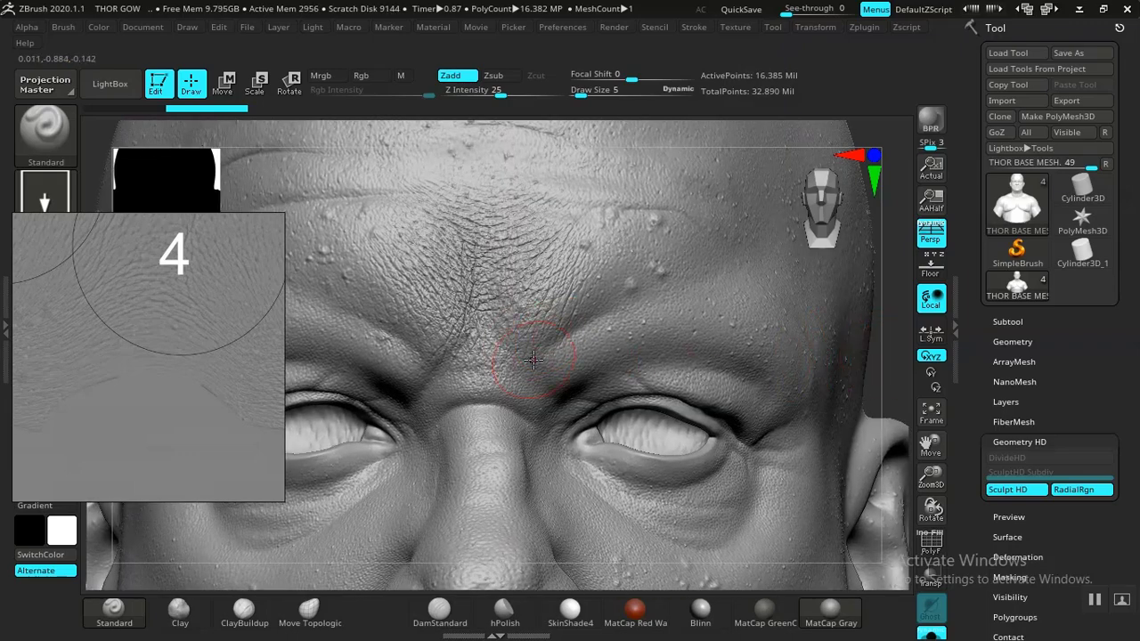
key("ctrl")
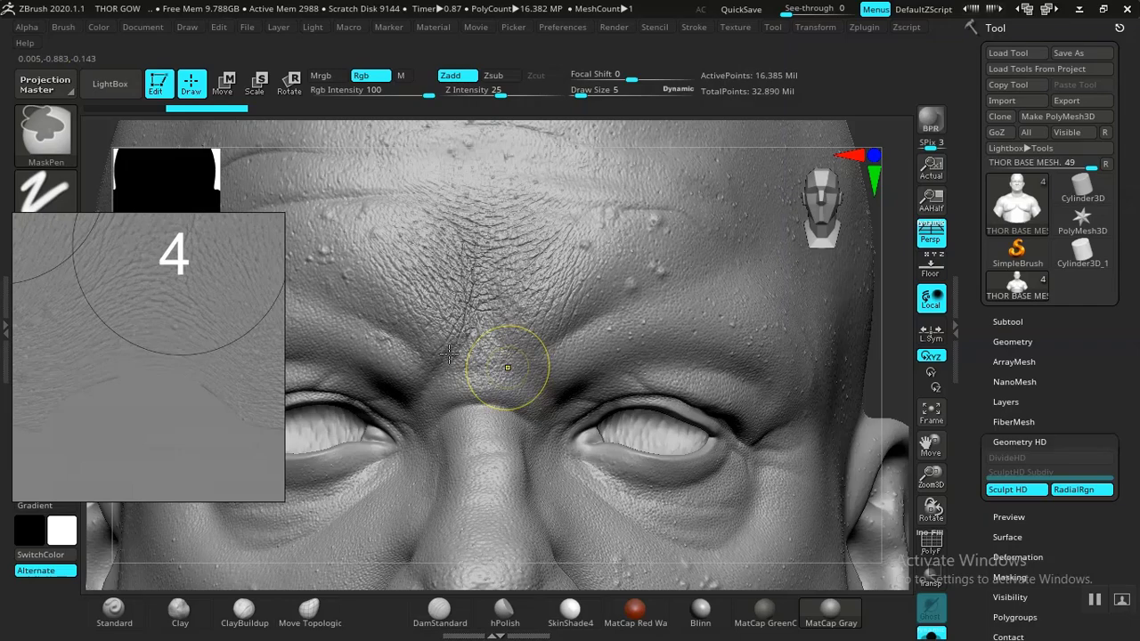
key("ctrl+z")
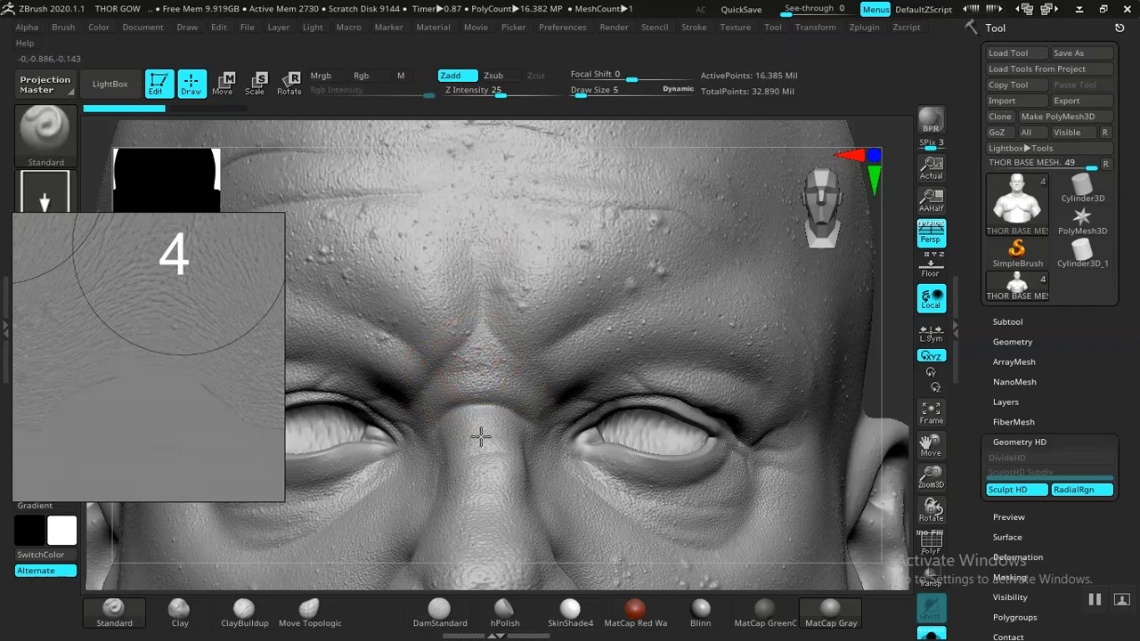
- Stamp the 04 alpha pores between the brows down to the nose bridge, undoing and redoing strokes to compare the result
mouse_move(481, 474)
left_mouse_down()
mouse_move(490, 522)
mouse_move(506, 522)
mouse_move(568, 467)
mouse_move(591, 410)
mouse_move(601, 327)
left_mouse_up()
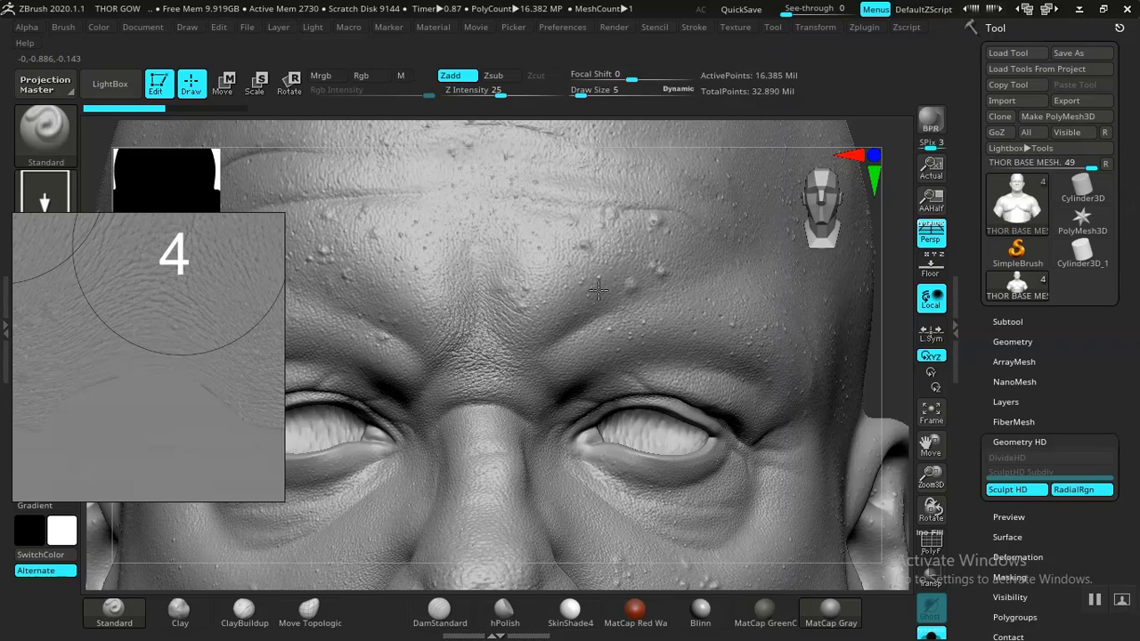
left_click_drag(585, 244, 571, 233)
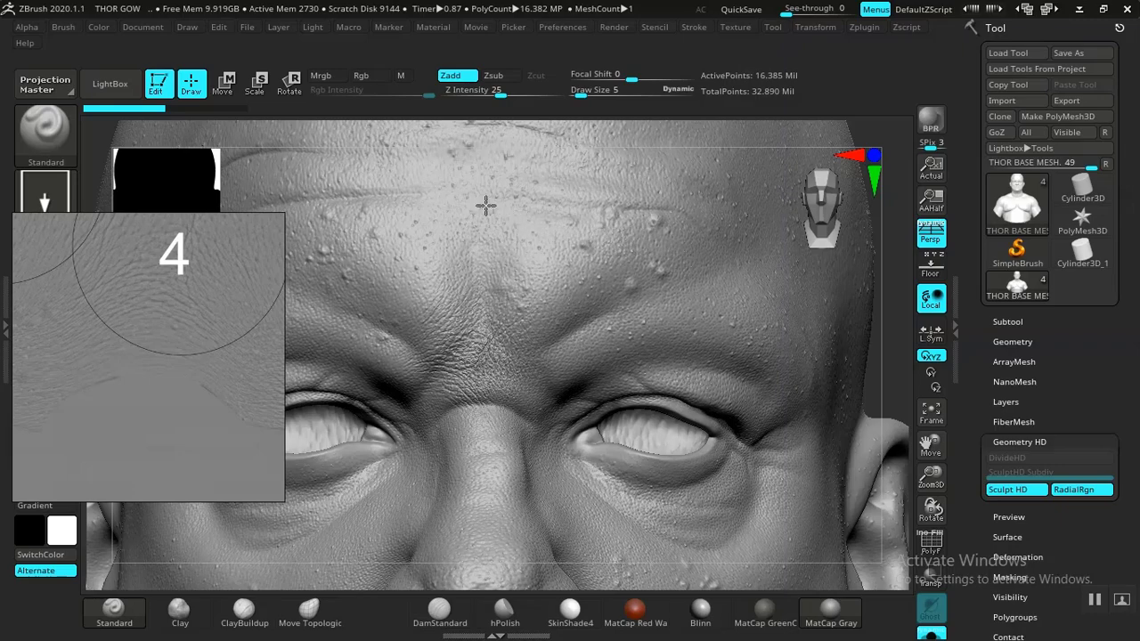
key("ctrl+z")
key("ctrl+z")
key("ctrl+z")
key("ctrl+z")
key("ctrl+z")
key("ctrl+z")
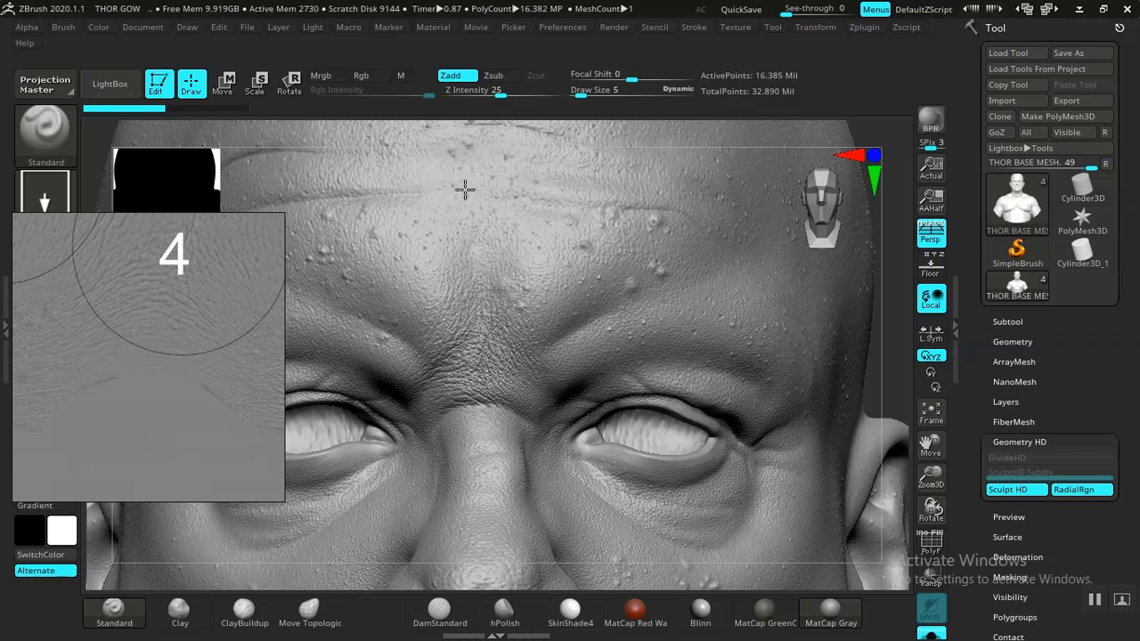
key("ctrl+z")
key("ctrl+z")
key("ctrl+z")
key("ctrl+z")
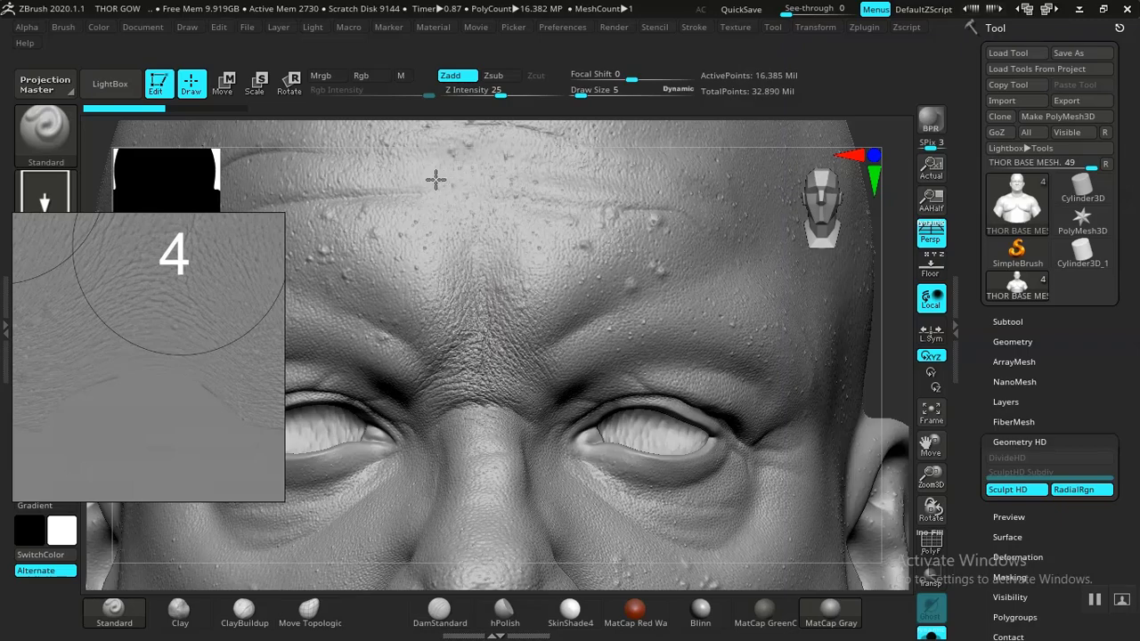
key("ctrl+shift+z")
key("ctrl+shift+z")
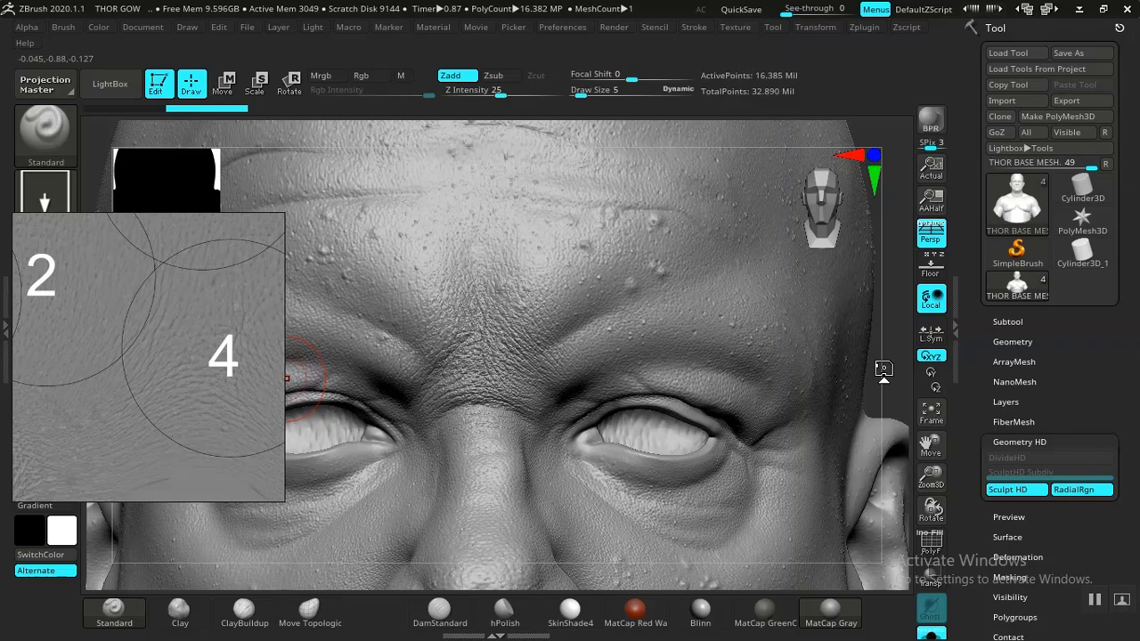
- Smooth the ridged surface of the eyeballs with the Smooth brush, reducing the draw size to 3
mouse_move(887, 365)
left_mouse_down()
mouse_move(819, 373)
mouse_move(875, 361)
left_mouse_up()
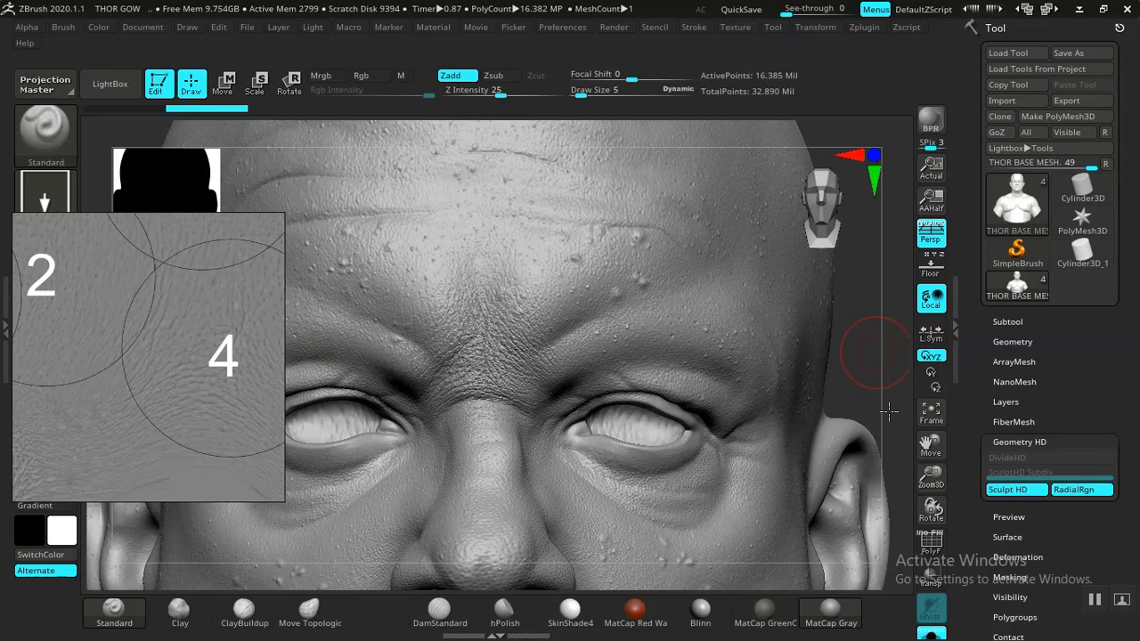
left_click_drag(889, 412, 961, 415, "alt")
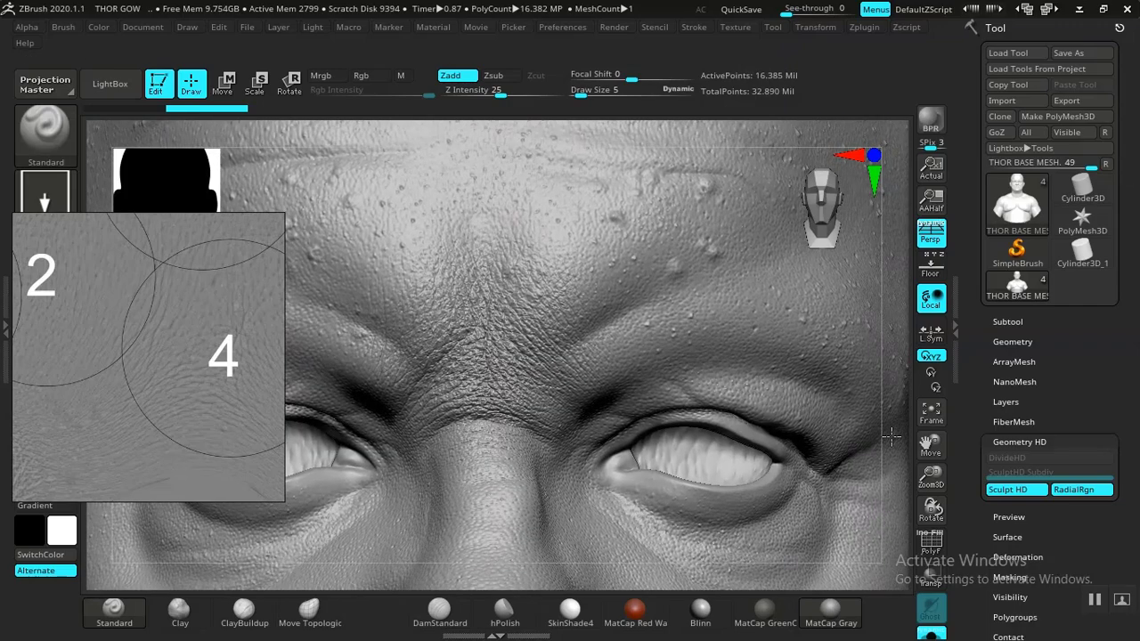
left_click_drag(893, 449, 896, 474, "alt")
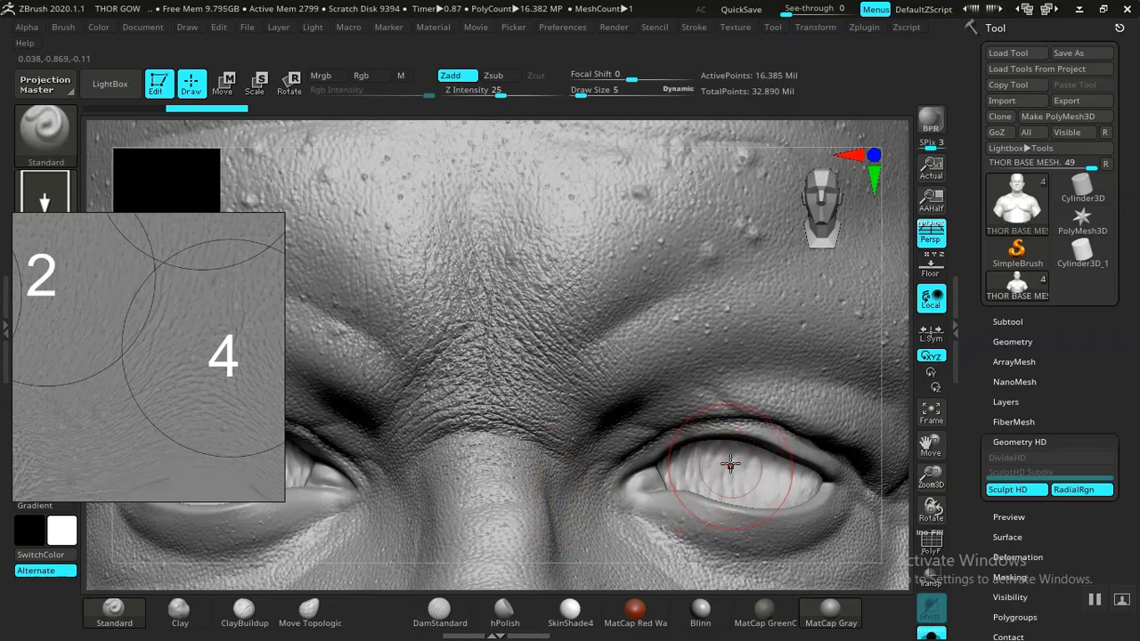
left_click_drag(715, 476, 704, 476, "shift")
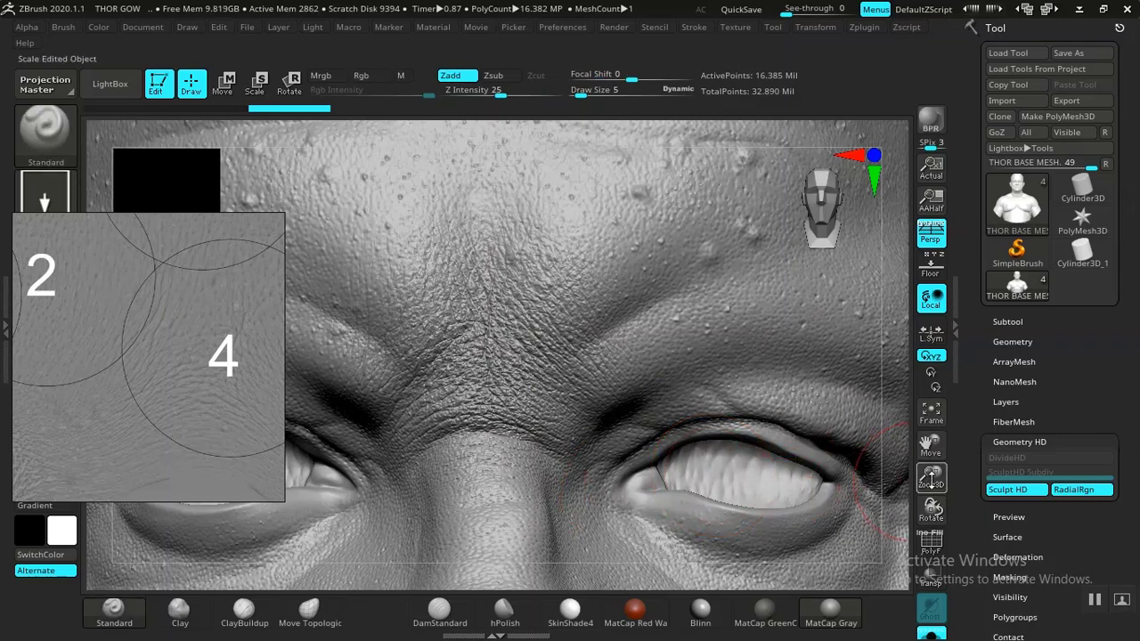
left_click_drag(929, 472, 864, 370)
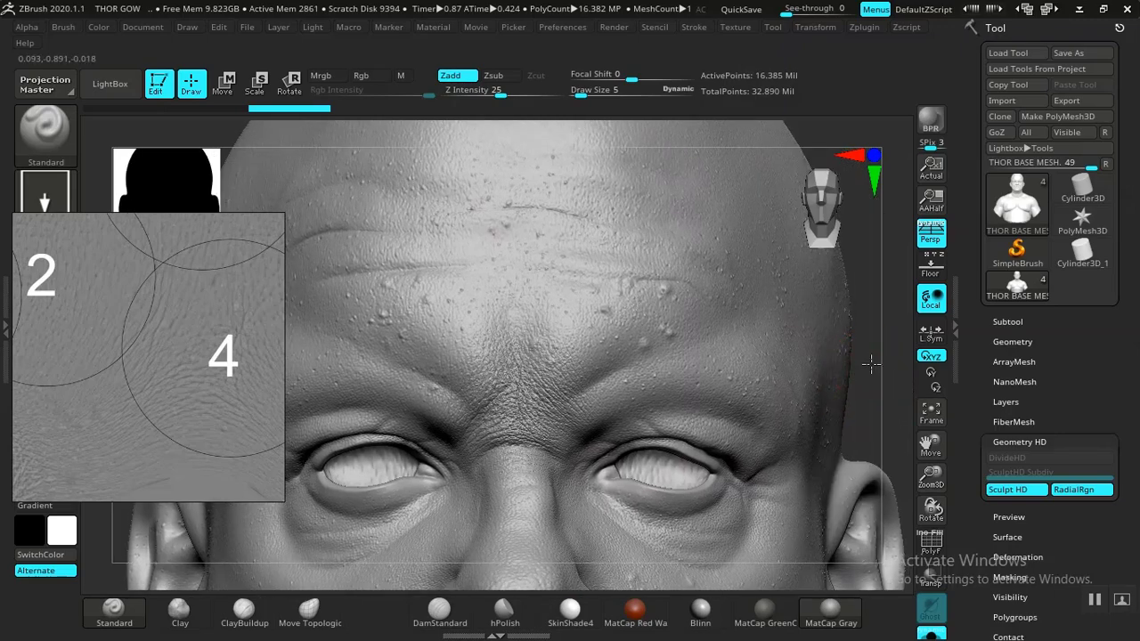
left_click_drag(887, 442, 888, 444, "alt")
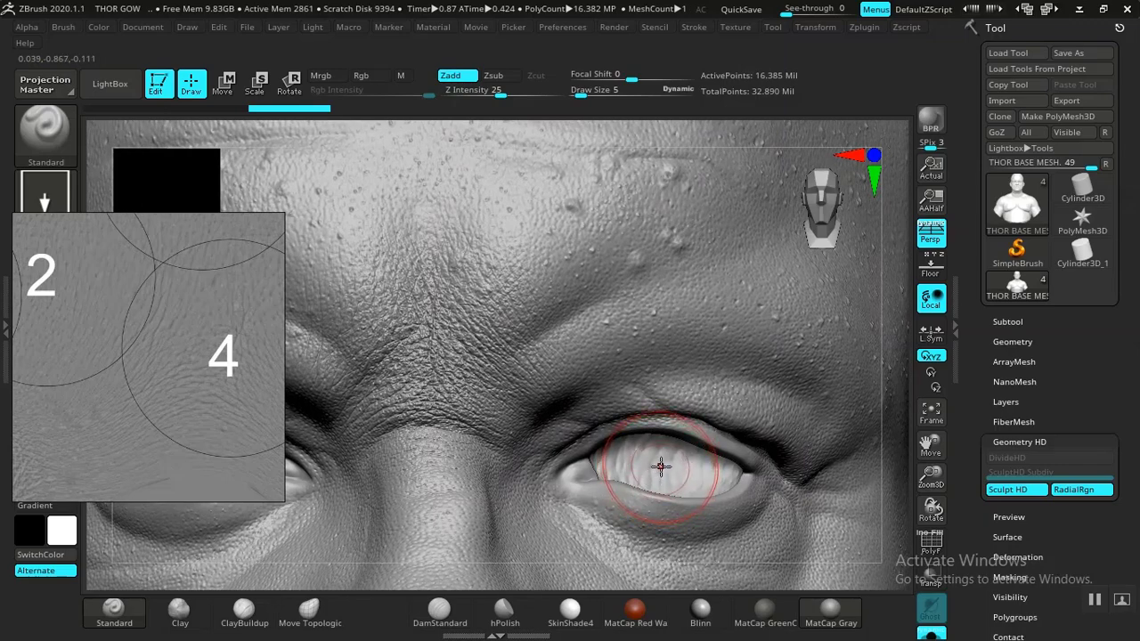
key("bracketleft")
key("bracketleft")
left_click_drag(656, 466, 673, 464, "shift")
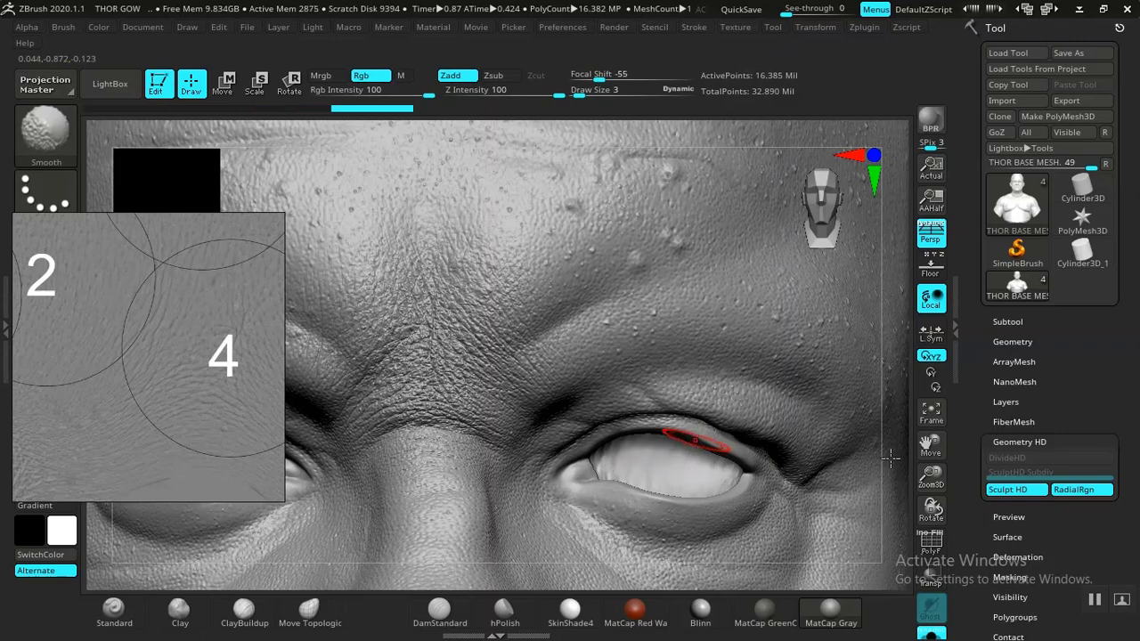
- Bring forehead region 3 of the numbered pore map into view on the reference board and frame the model's forehead for comparison
mouse_move(916, 456)
left_mouse_down()
mouse_move(912, 446)
mouse_move(921, 477)
left_mouse_up()
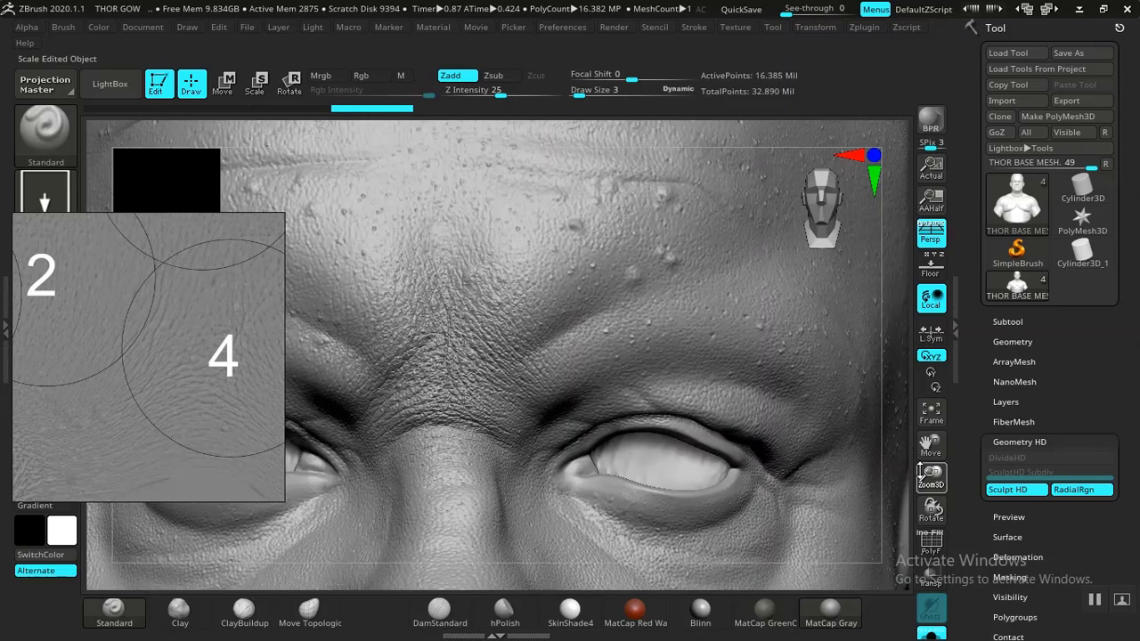
key("f")
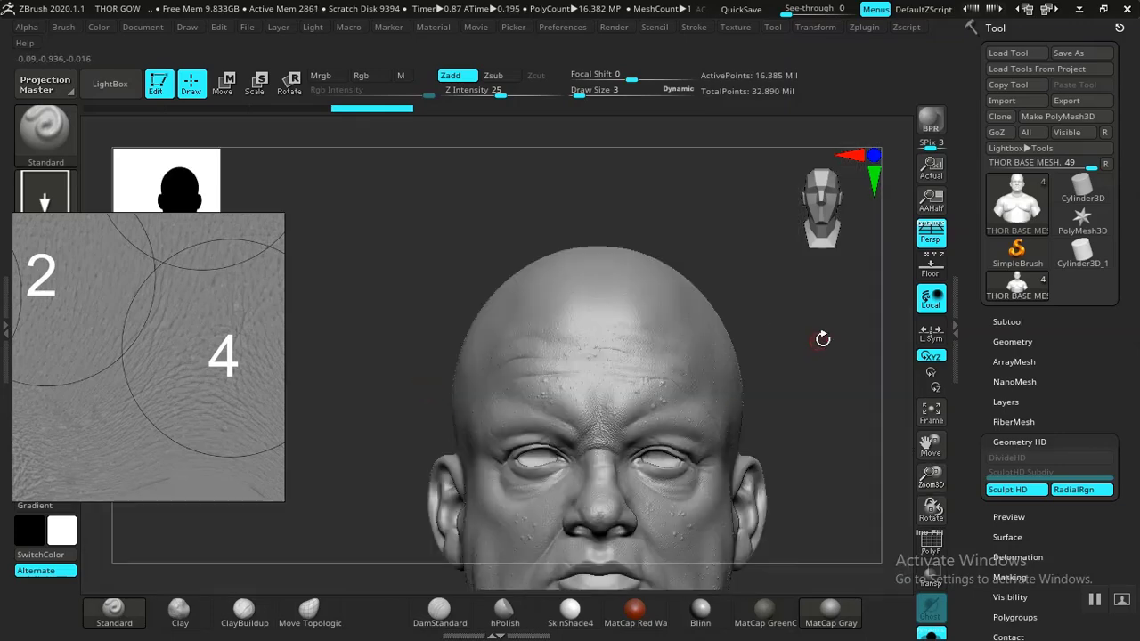
left_click_drag(865, 514, 895, 575, "alt")
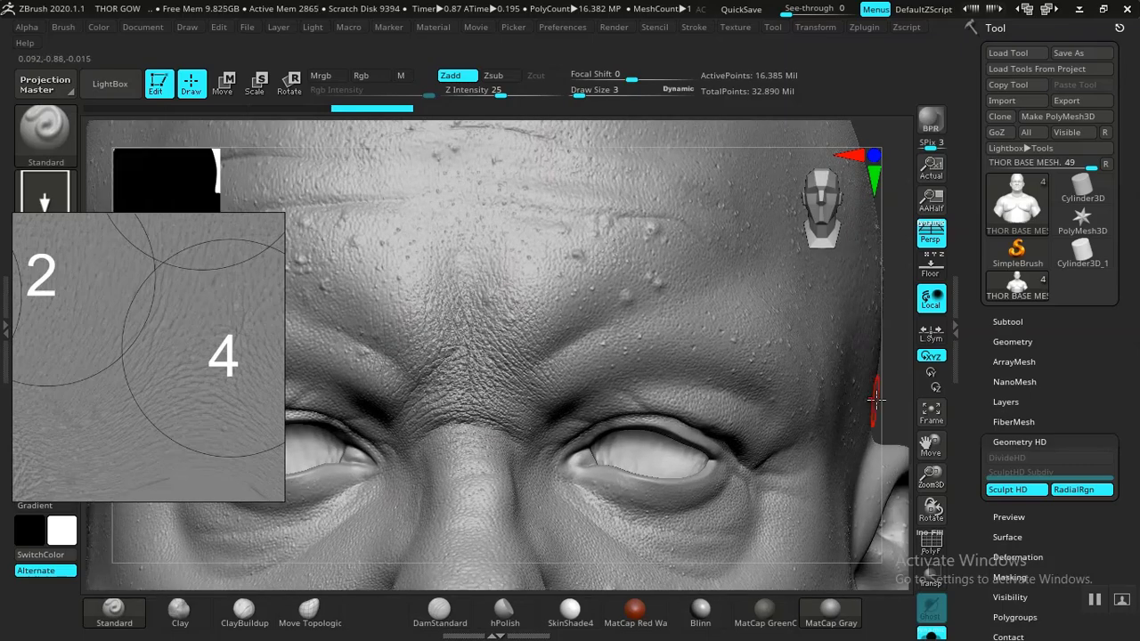
left_click_drag(918, 432, 846, 433)
left_click_drag(115, 388, 228, 395)
left_click_drag(255, 313, 148, 451)
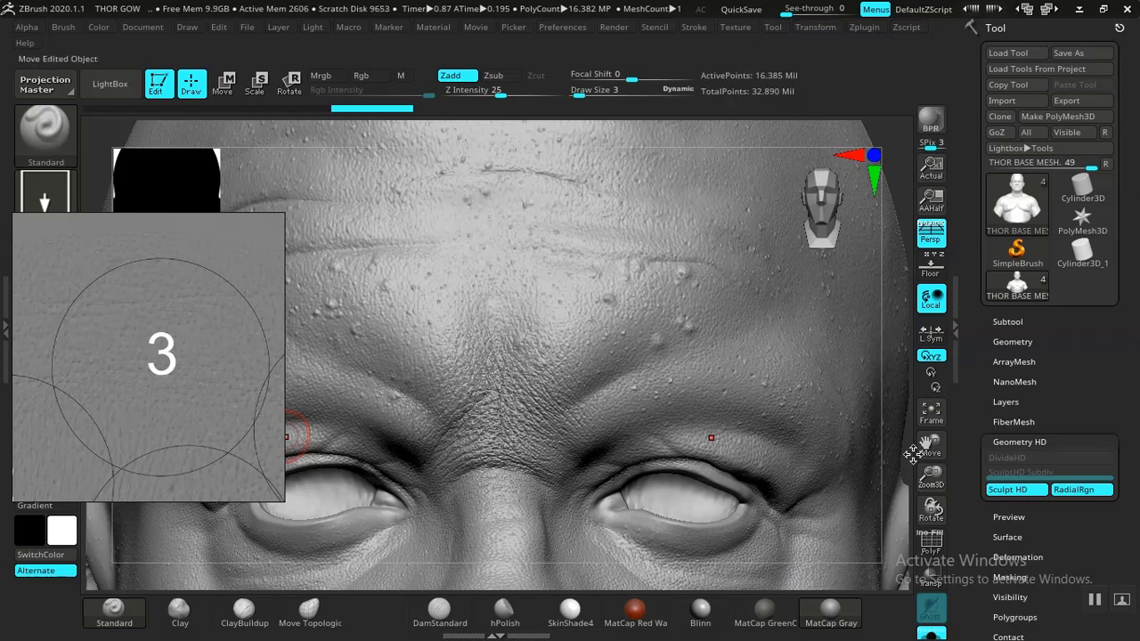
left_click_drag(917, 445, 852, 427)
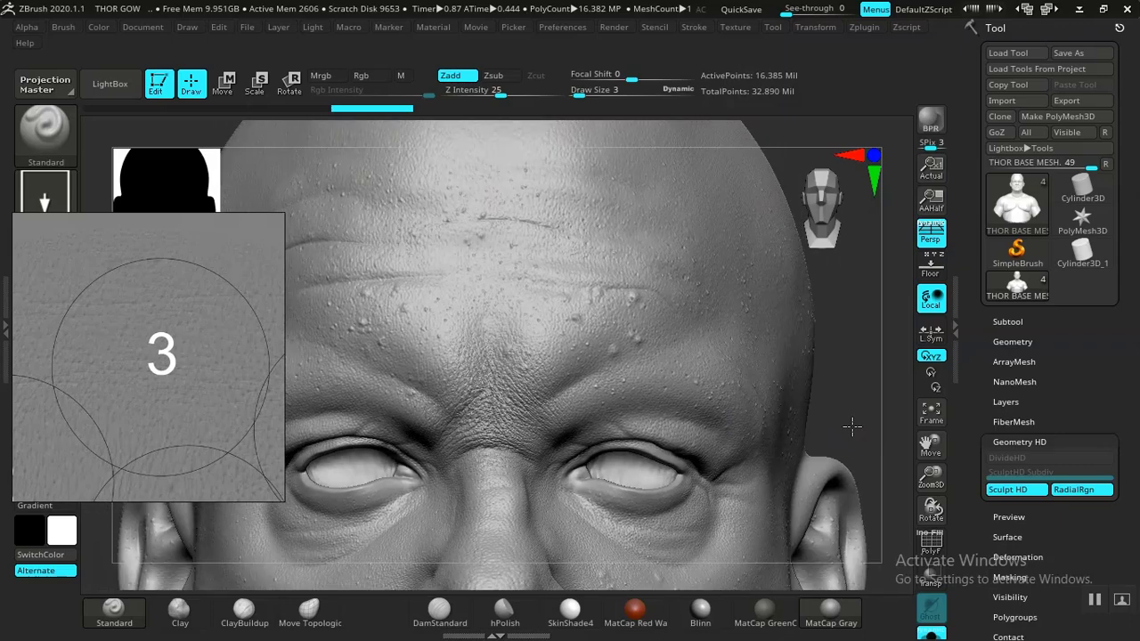
key("shift")
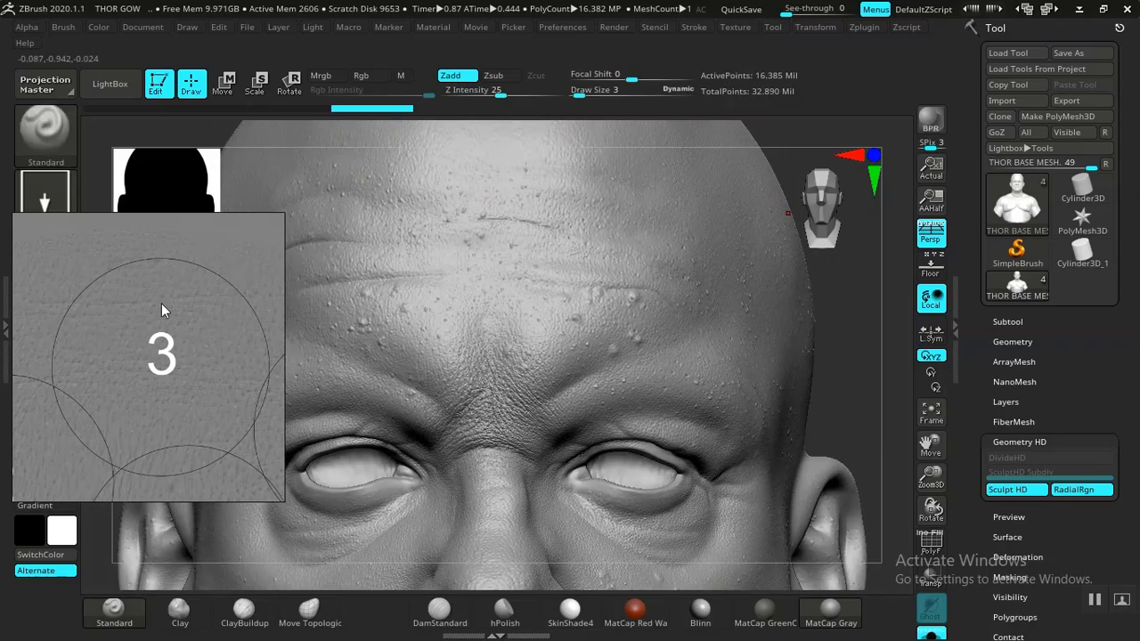
- Move the pore map reference clear of the forehead, load the 03.psd skin alpha for the brush and open its Modify settings
mouse_move(145, 352)
left_mouse_down()
mouse_move(632, 297)
mouse_move(942, 193)
left_mouse_up()
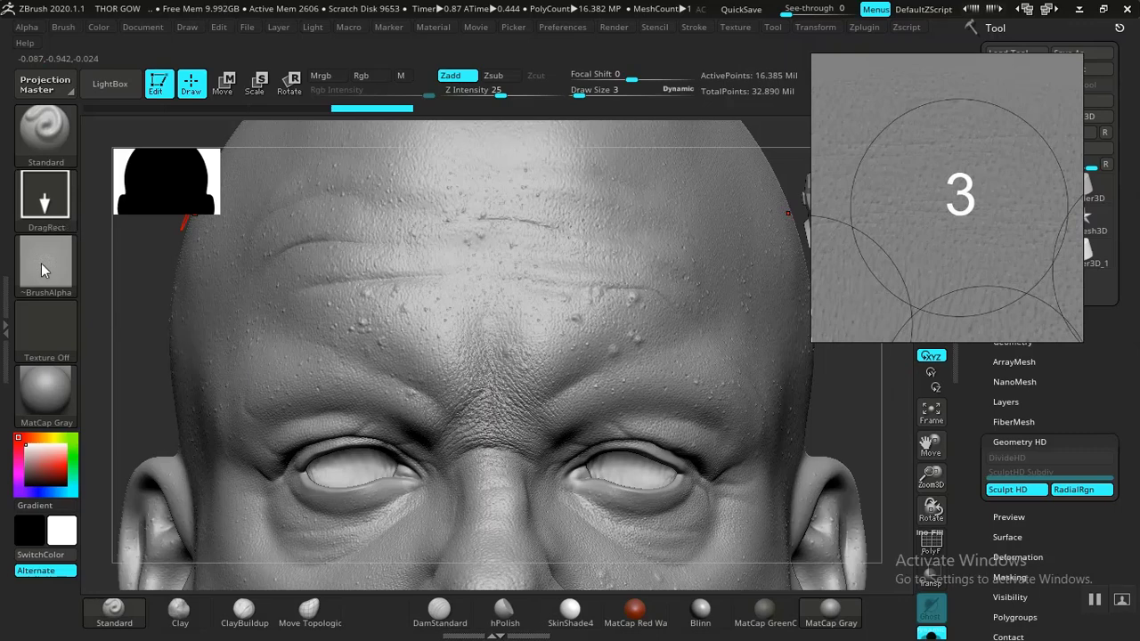
left_click(113, 83)
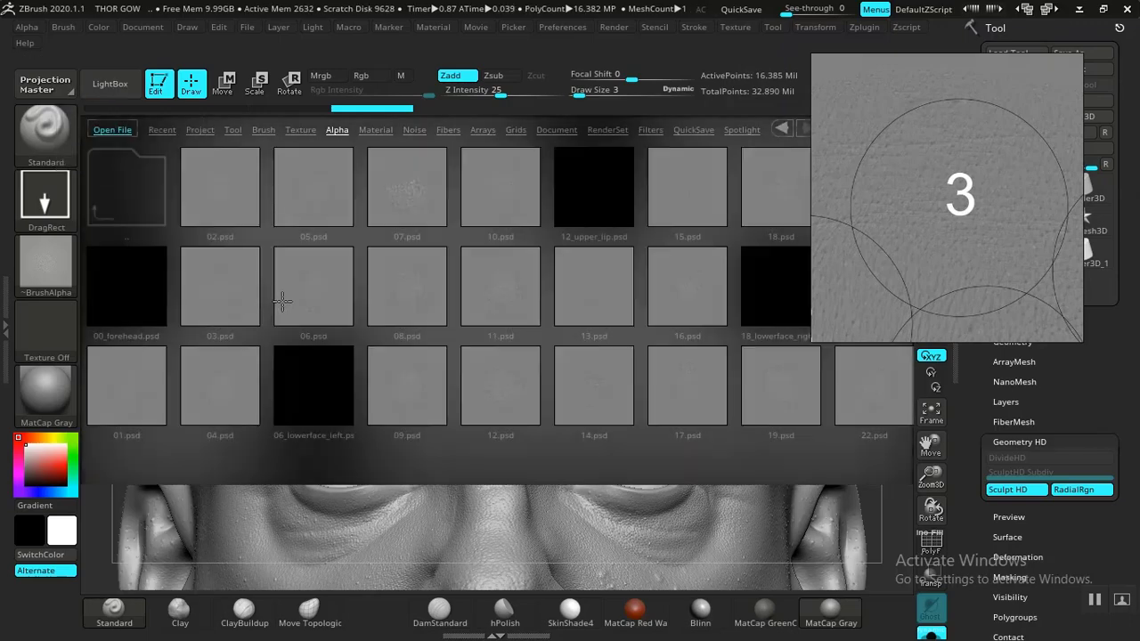
left_click(224, 300)
left_click_drag(226, 290, 222, 292)
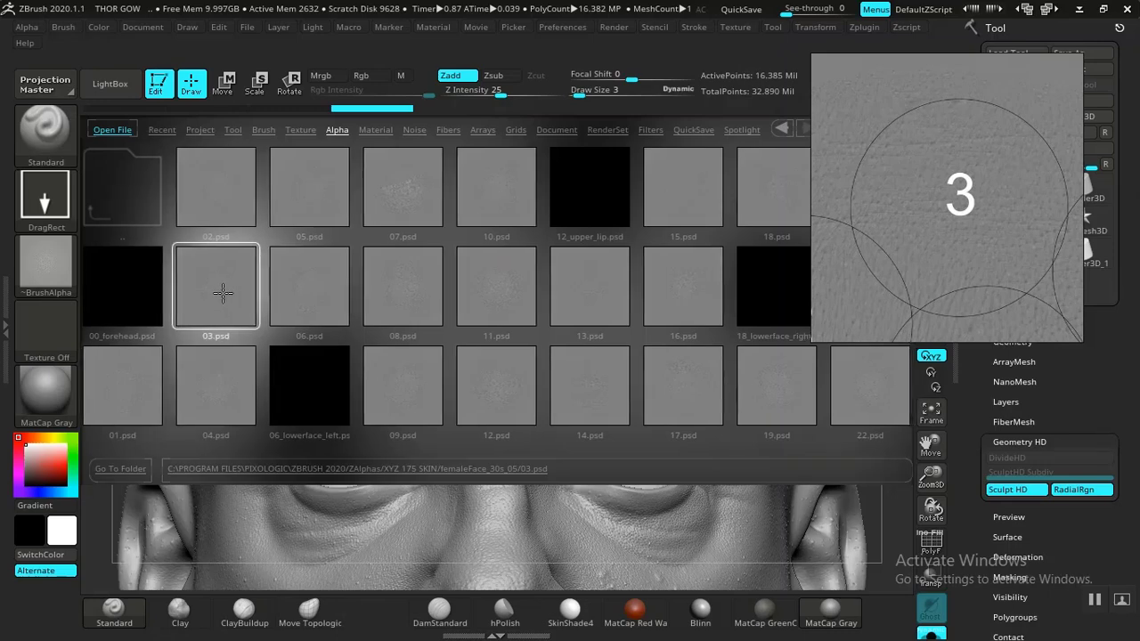
left_click(306, 298)
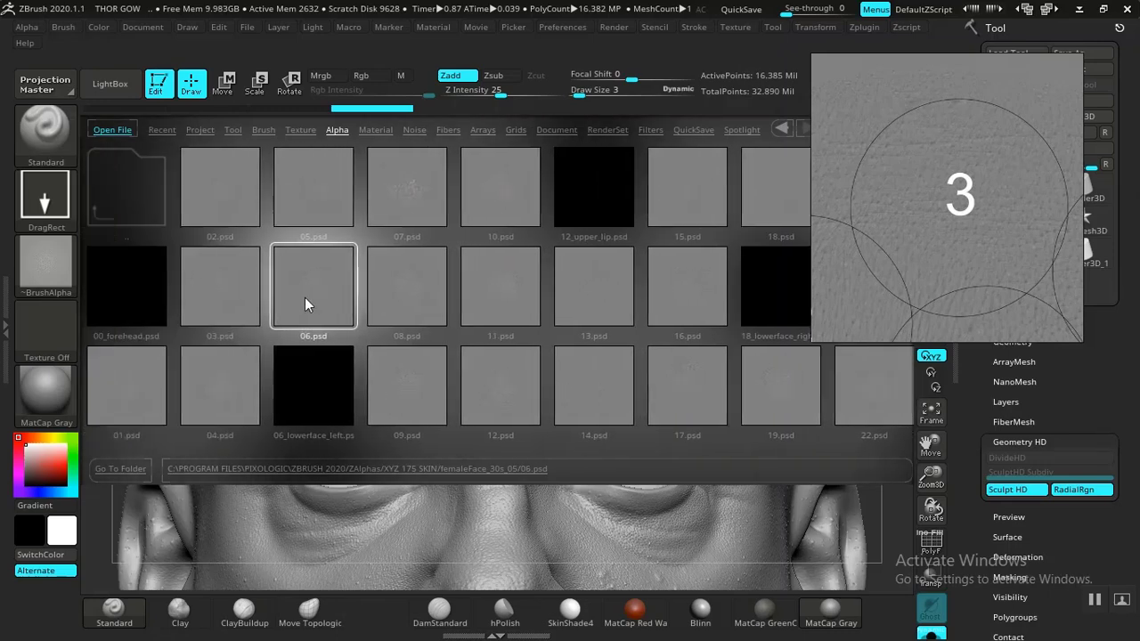
left_click(247, 295)
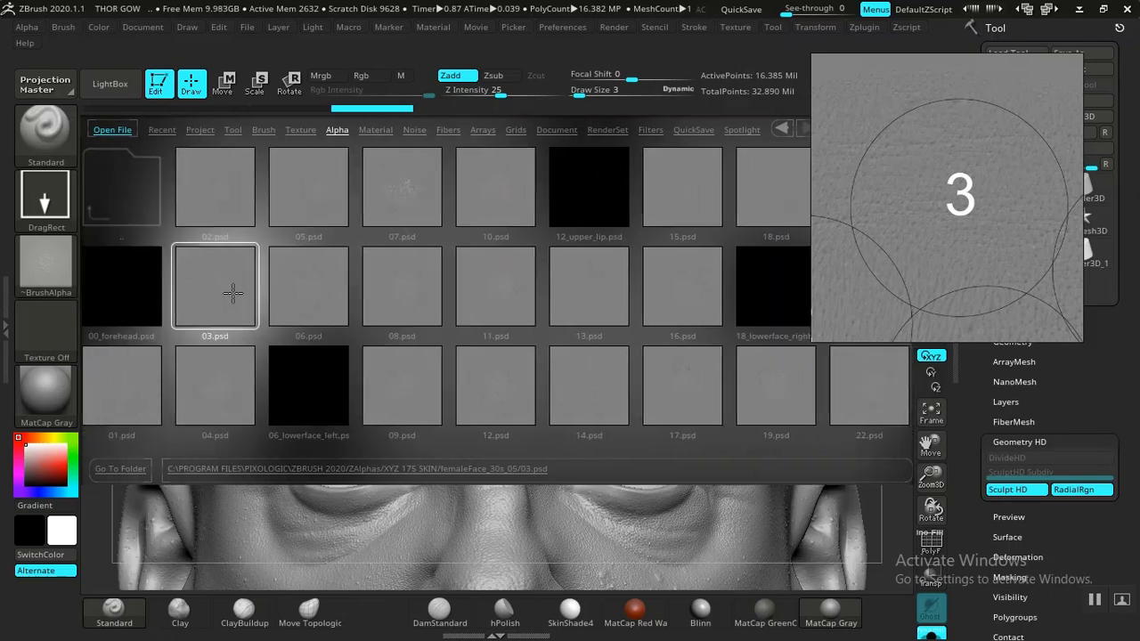
left_click(111, 84)
left_click(27, 27)
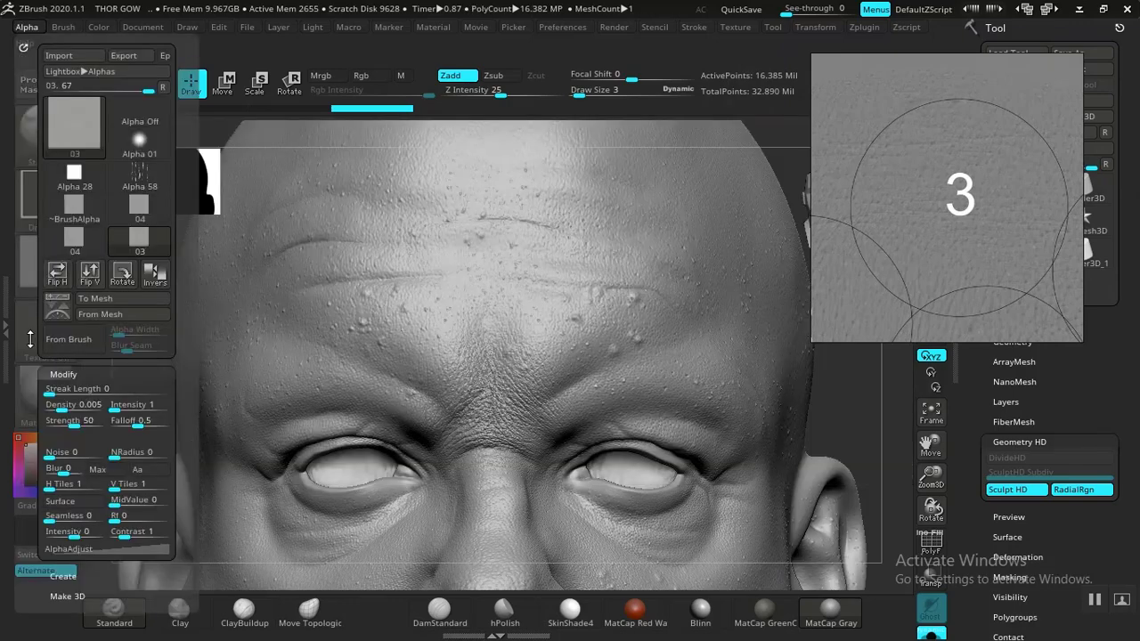
scroll(29, 339, "down", 5)
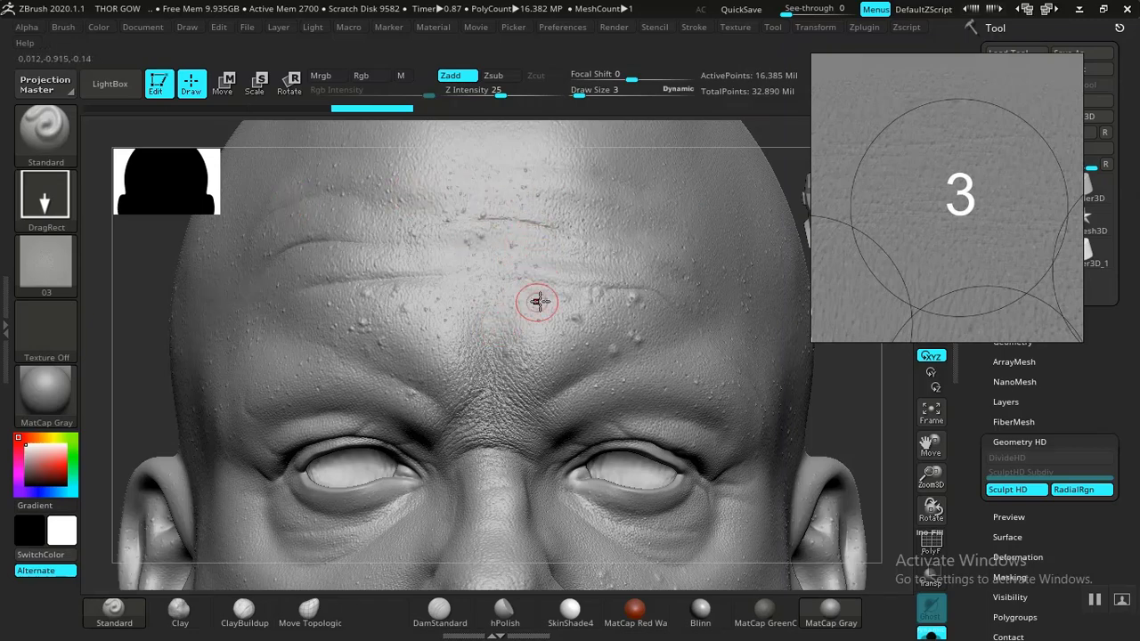
- Stamp the 03 alpha pores down the central forehead toward the brows, matching region 3 of the pore map, and check them up close
left_click_drag(916, 203, 923, 116)
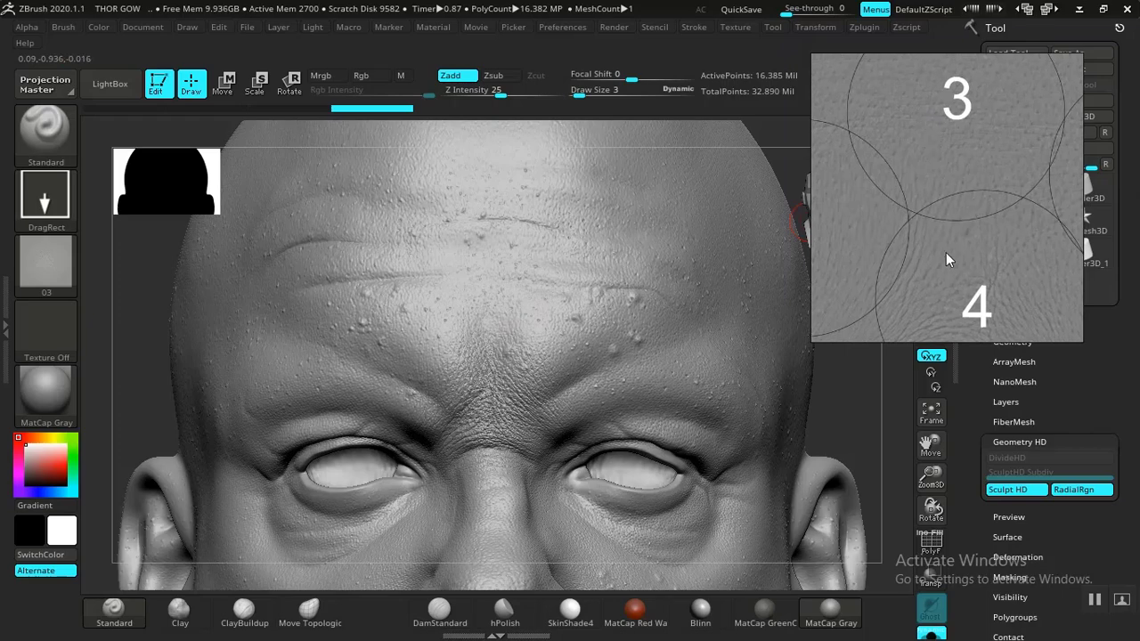
left_click_drag(848, 401, 848, 387)
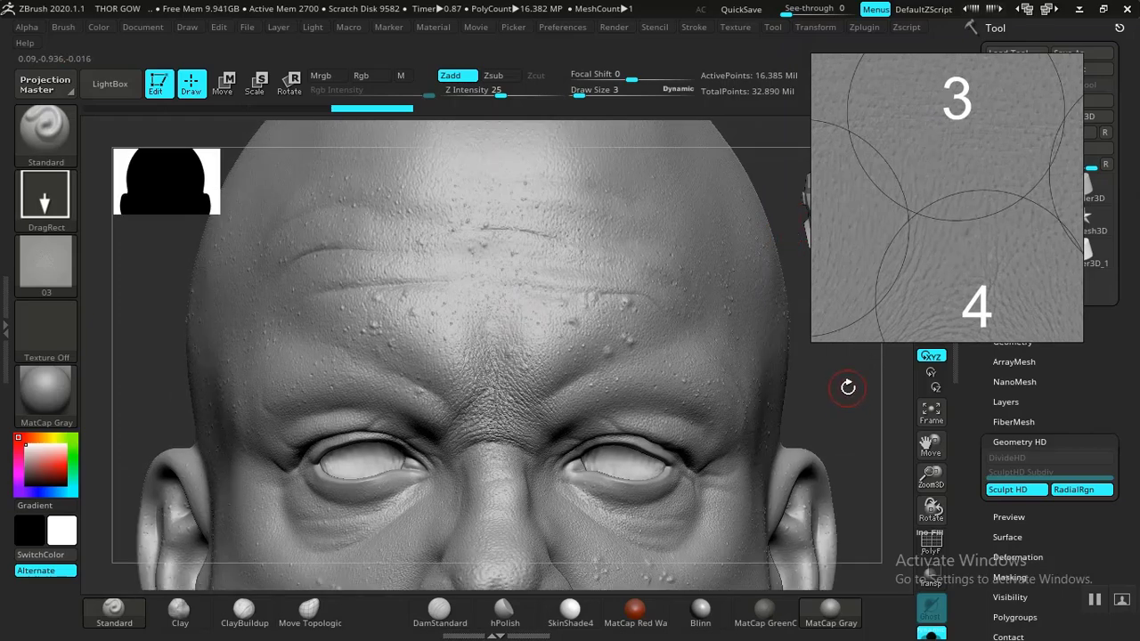
left_click_drag(847, 433, 835, 464)
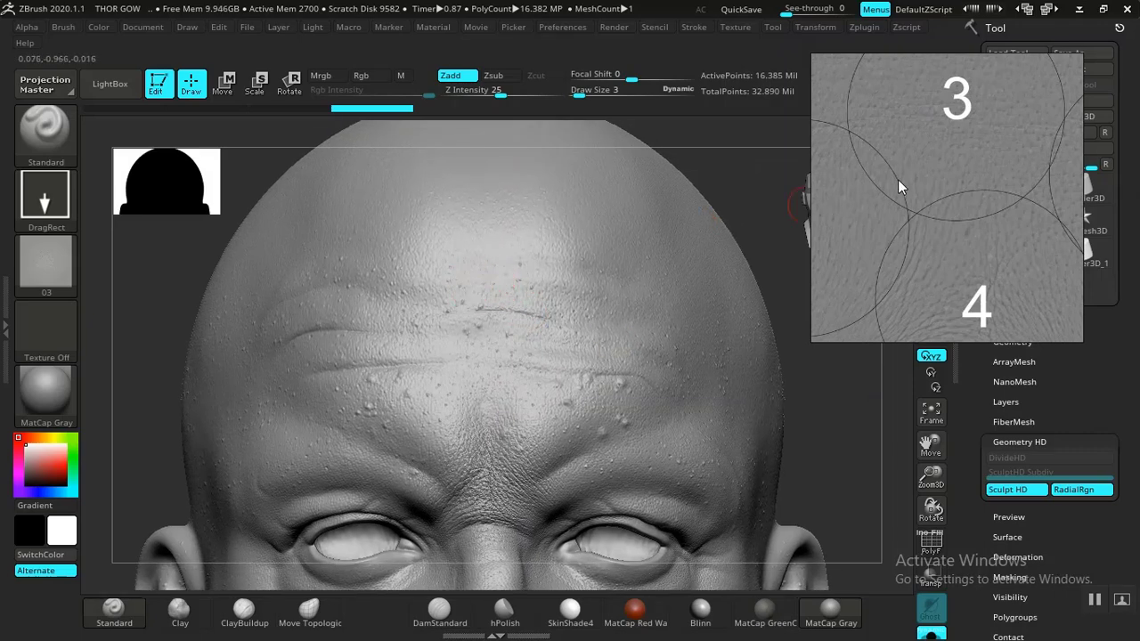
mouse_move(898, 179)
left_mouse_down()
mouse_move(947, 274)
mouse_move(962, 205)
left_mouse_up()
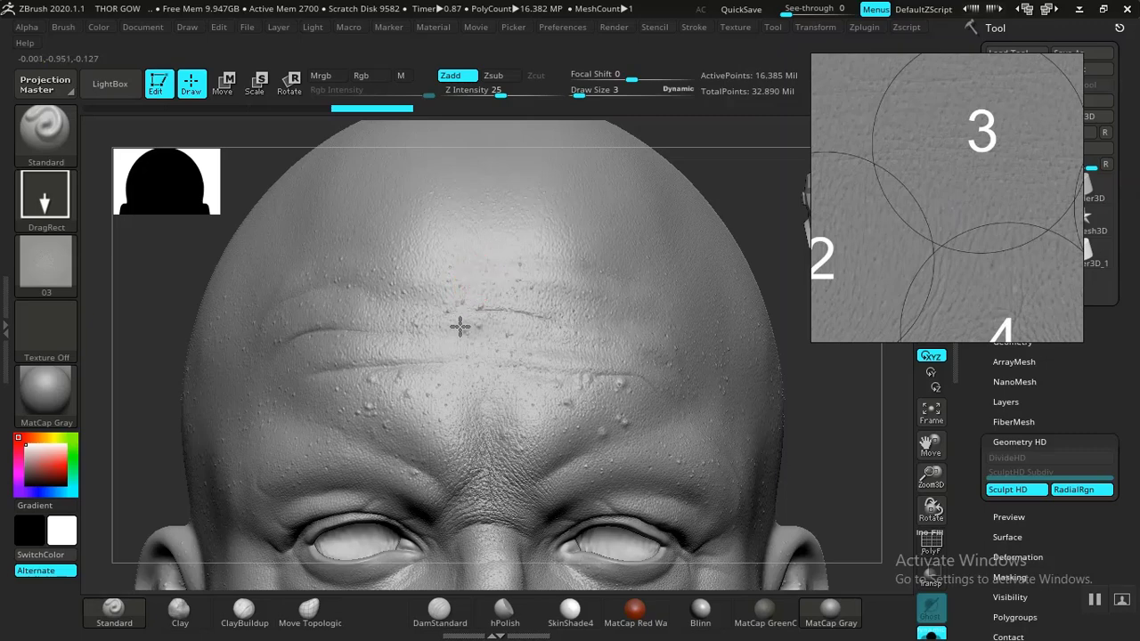
mouse_move(444, 352)
left_mouse_down()
mouse_move(446, 420)
mouse_move(473, 415)
mouse_move(484, 430)
left_mouse_up()
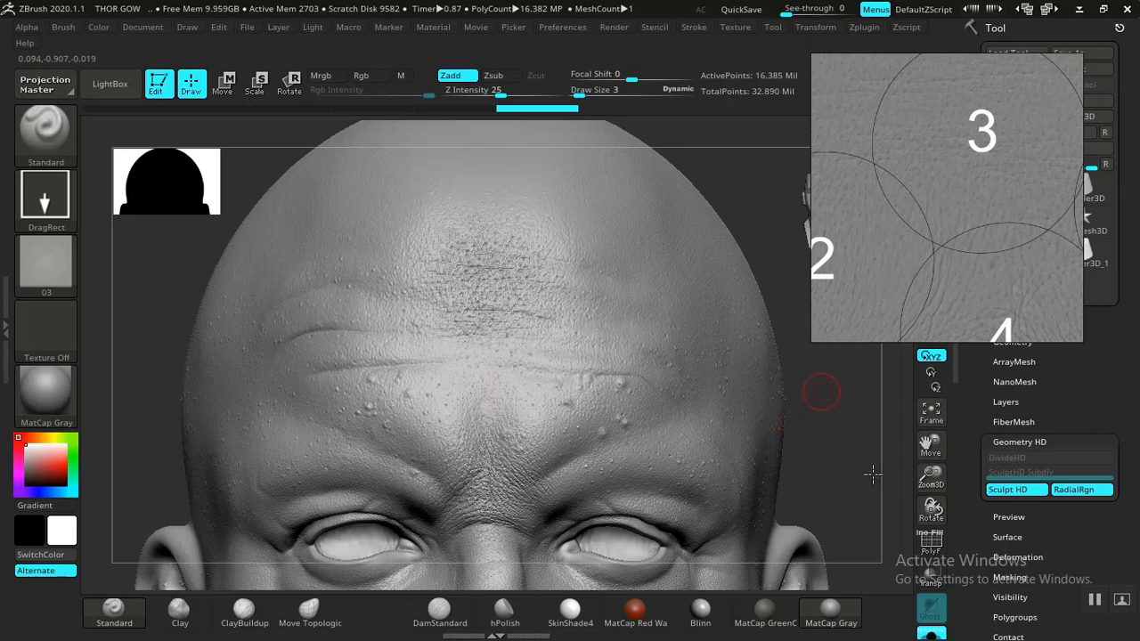
scroll(873, 473, "up", 5)
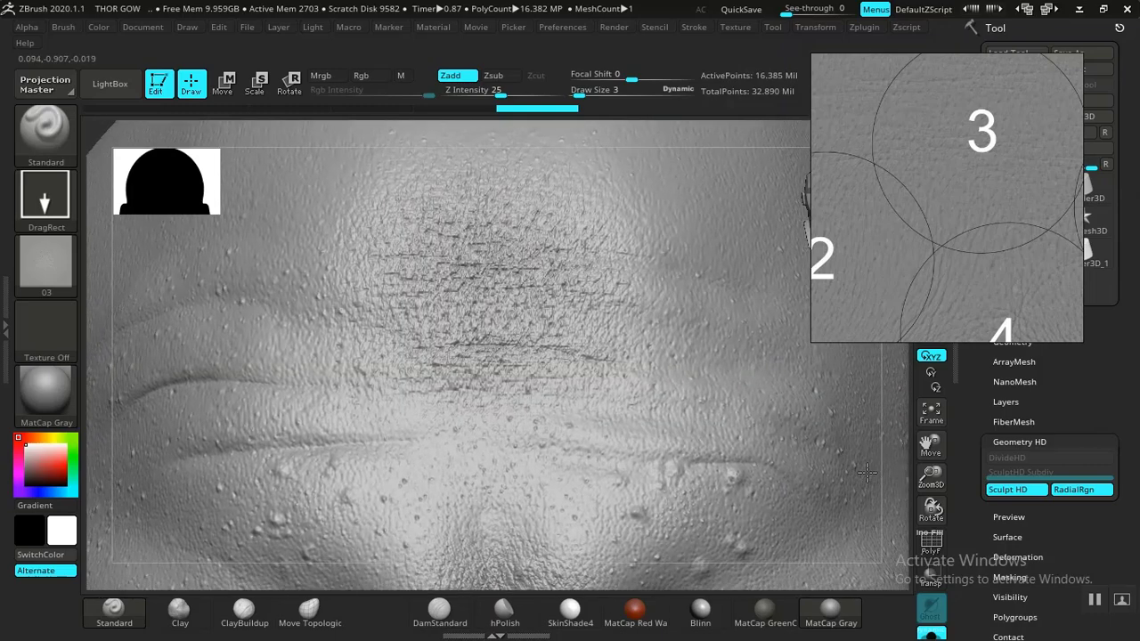
scroll(866, 473, "down", 5)
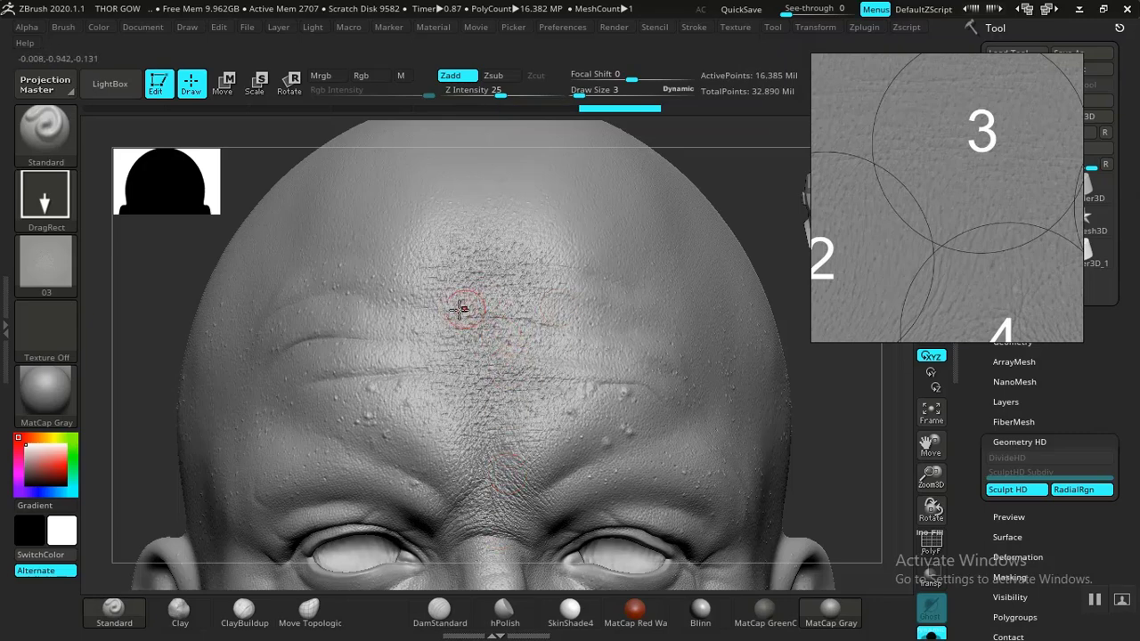
- Bring region 2 of the pore map into view and stamp the 03 alpha symmetrically over both sides of the upper forehead
left_click_drag(937, 201, 988, 210)
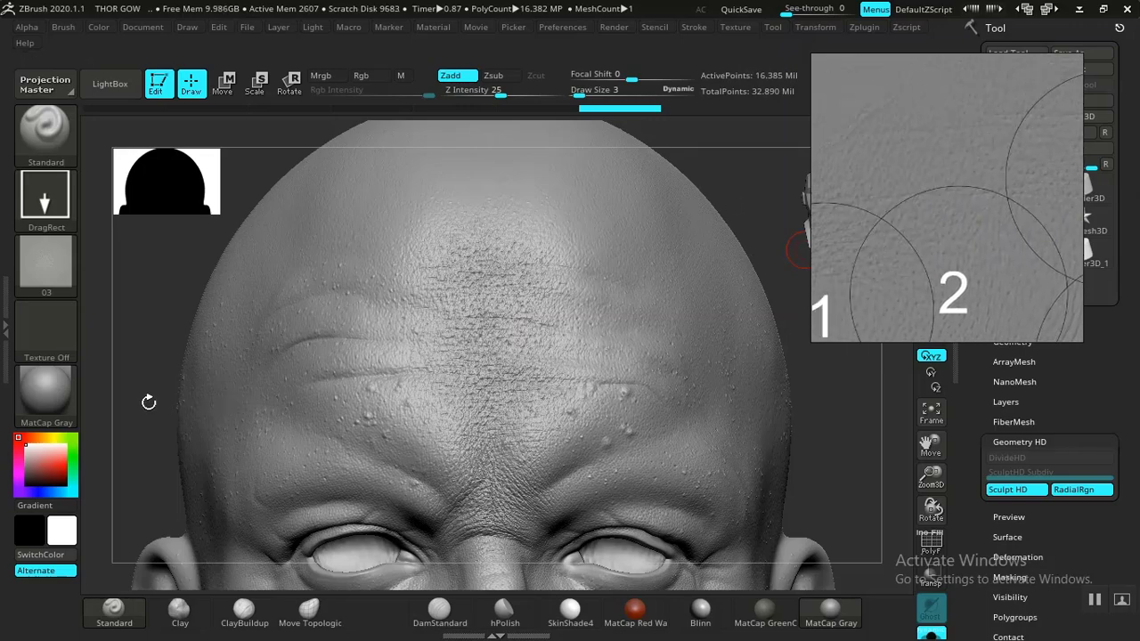
left_click_drag(153, 404, 154, 407)
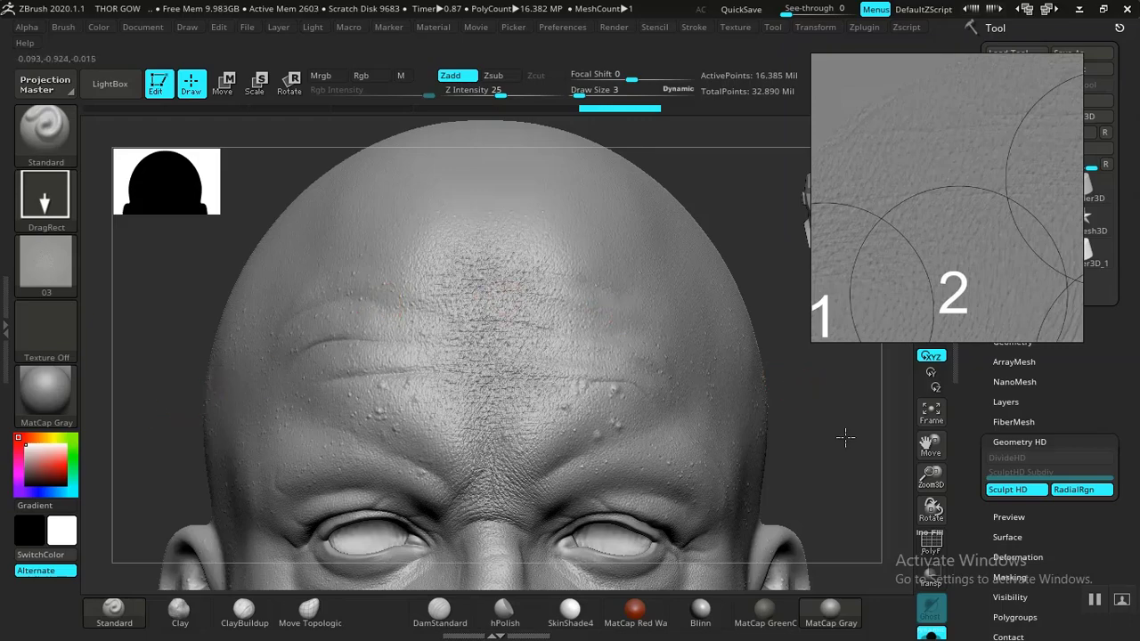
left_click_drag(845, 438, 845, 438, "alt")
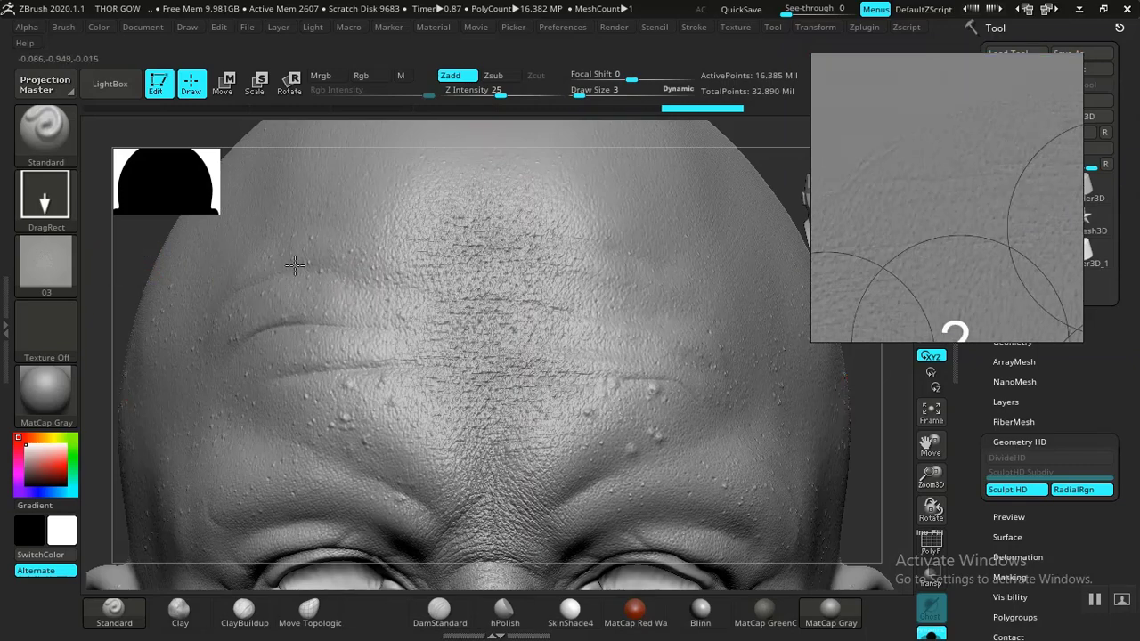
left_click_drag(118, 258, 118, 247, "alt")
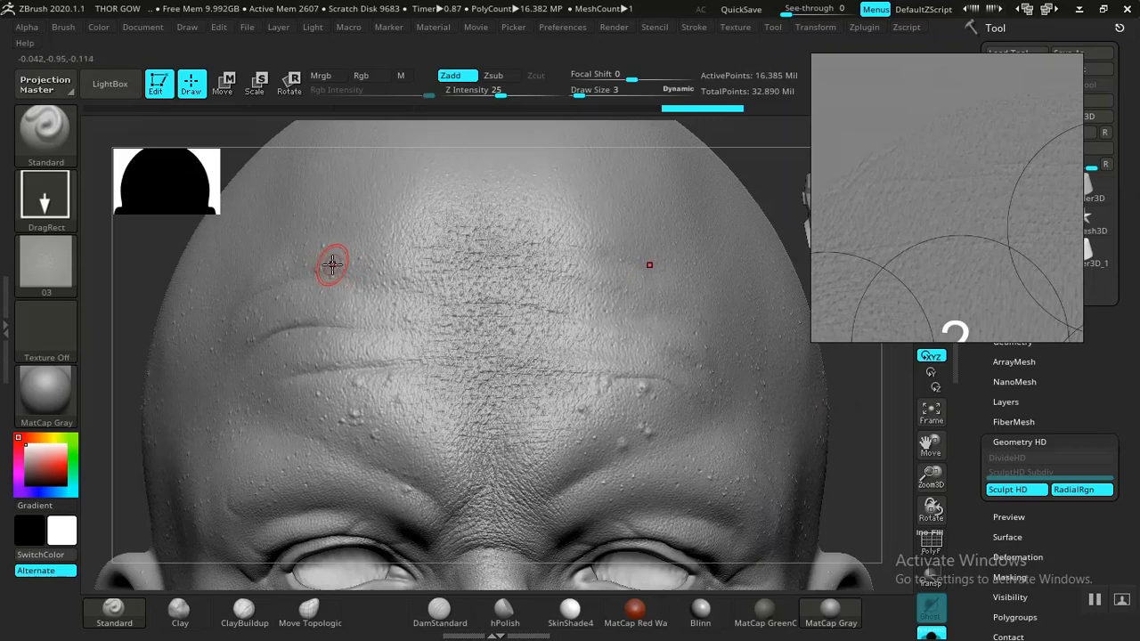
mouse_move(341, 385)
left_mouse_down()
mouse_move(379, 458)
mouse_move(382, 503)
mouse_move(401, 513)
left_mouse_up()
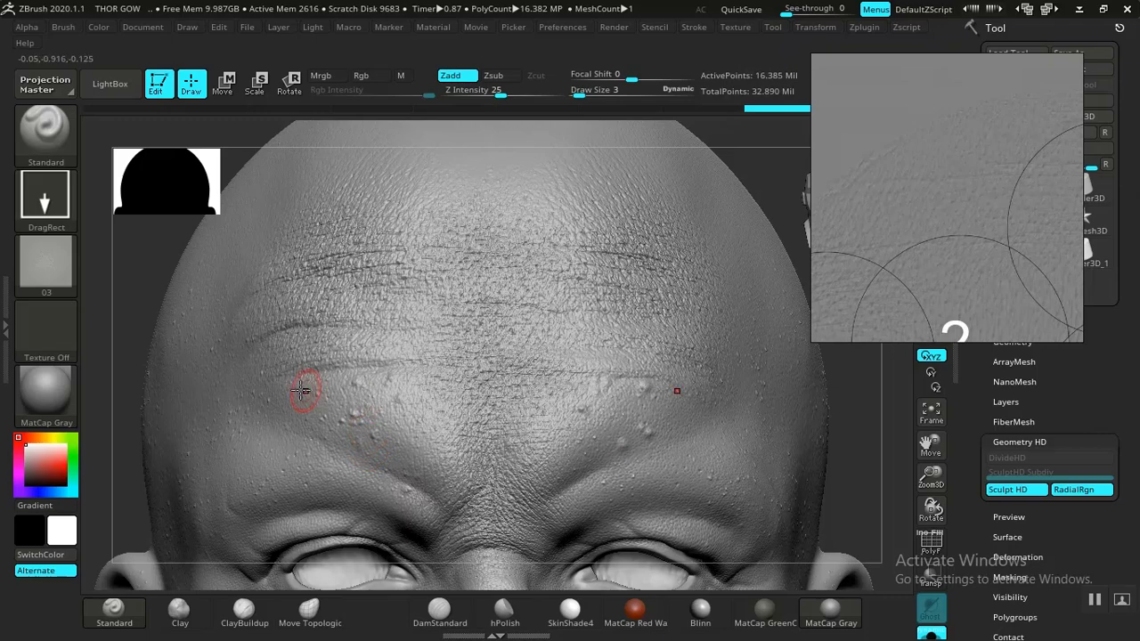
- Check the forehead pores from several angles, undo the last 03 alpha stamp and restamp across the wrinkles
left_click_drag(116, 347, 478, 336)
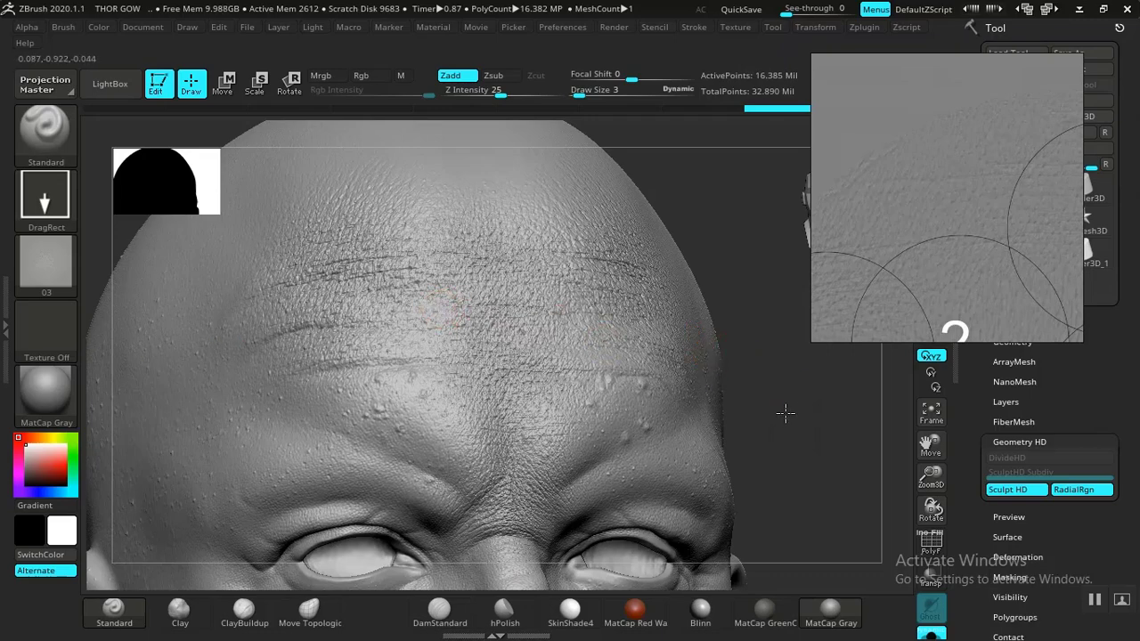
left_click_drag(785, 413, 783, 417)
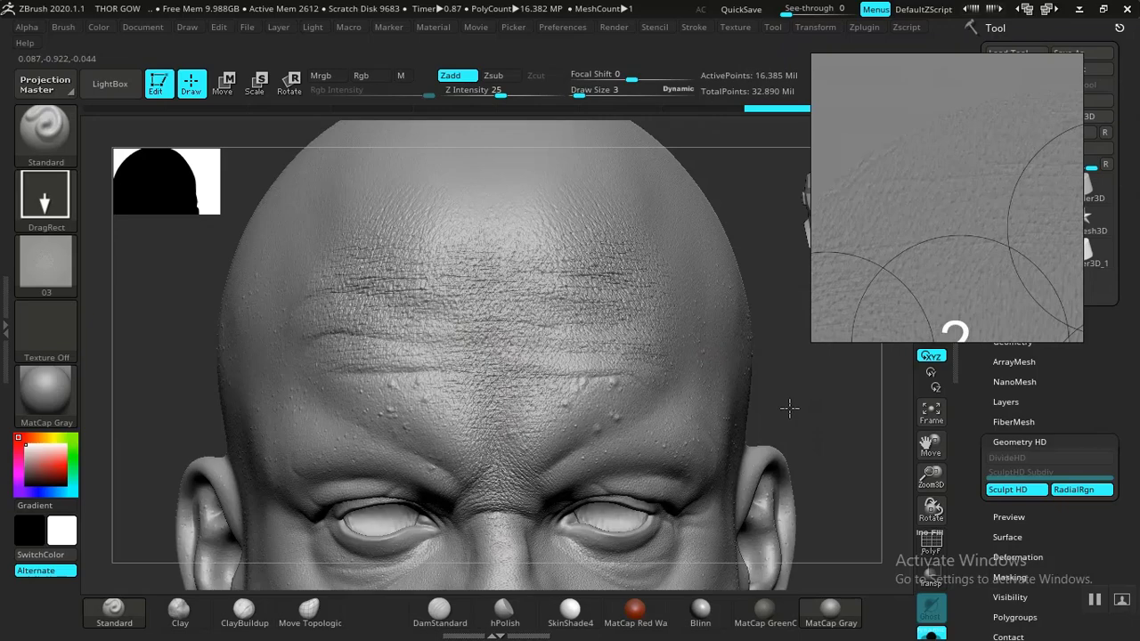
left_click_drag(789, 408, 792, 405)
key("ctrl")
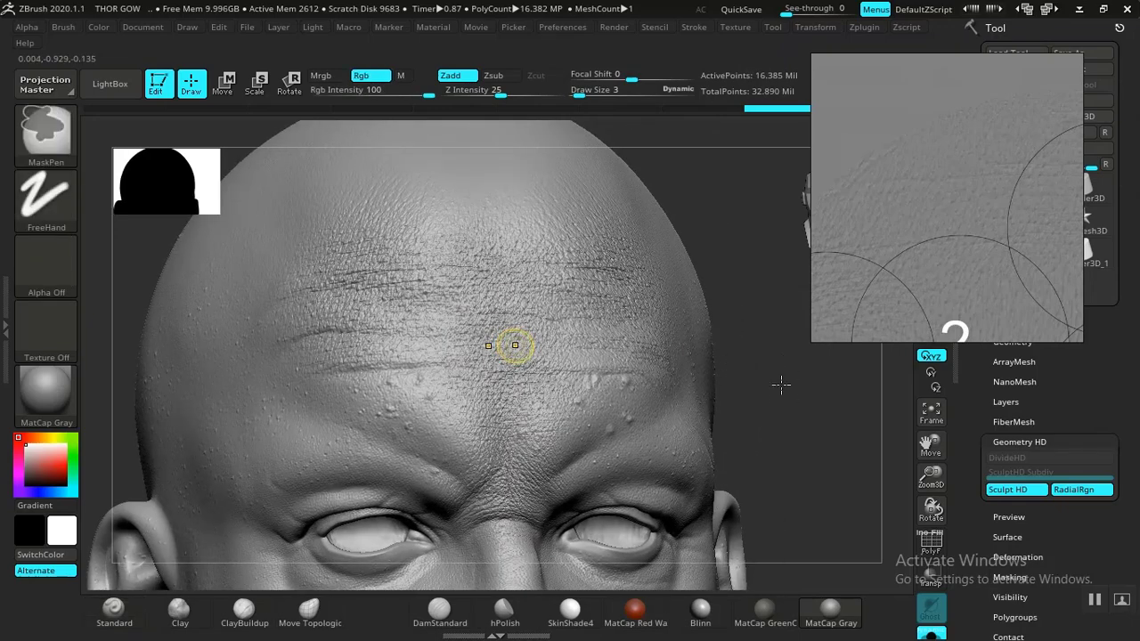
key("ctrl+z")
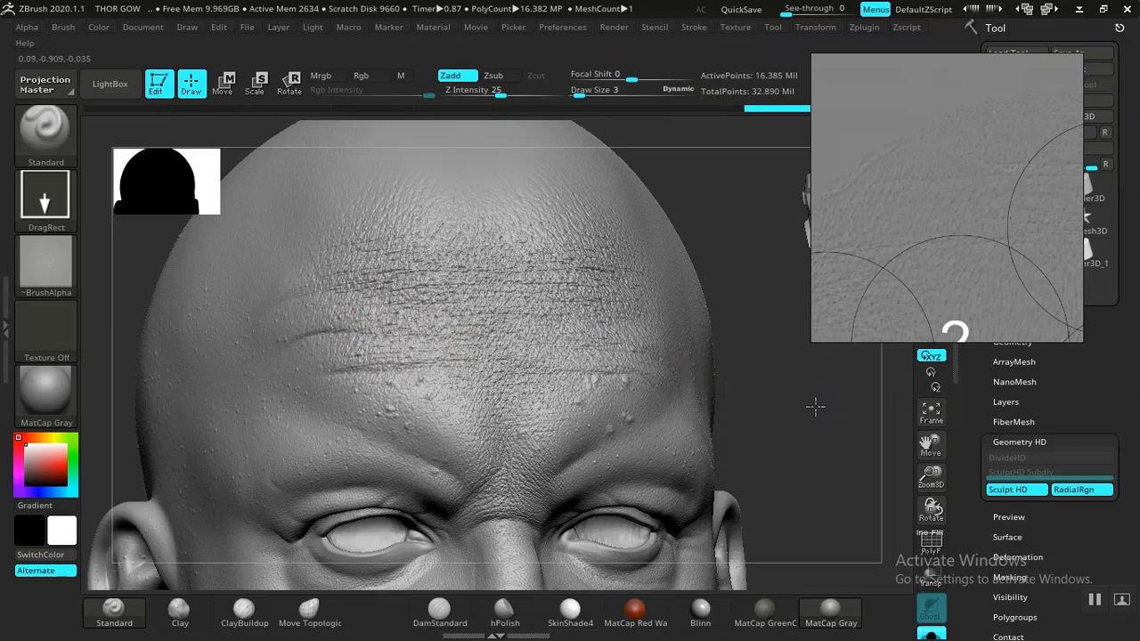
- Compare the forehead and temple with regions 2 and 1 of the pore map, and bring region 5 into view on the reference
left_click_drag(815, 406, 788, 405, "alt")
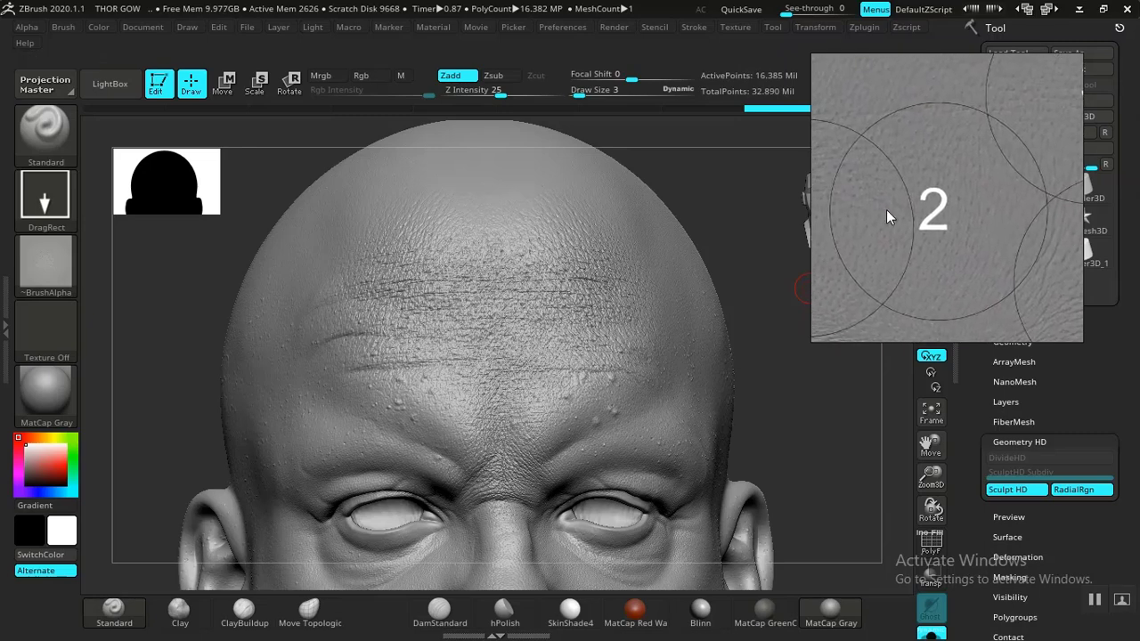
left_click_drag(792, 388, 800, 394, "alt")
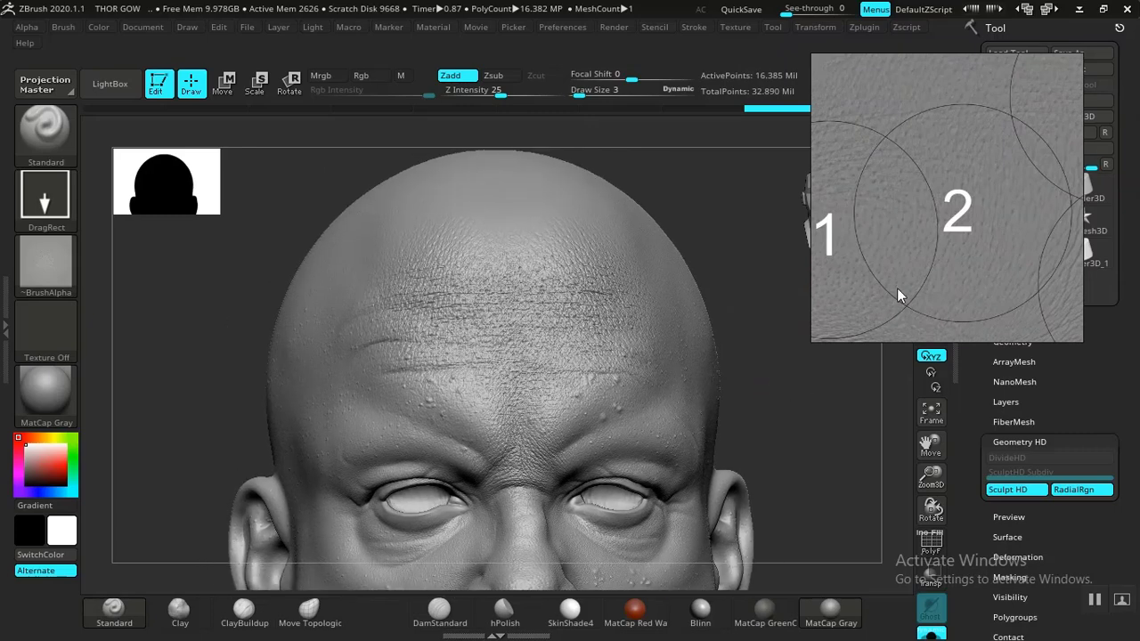
middle_click_drag(902, 248, 926, 241)
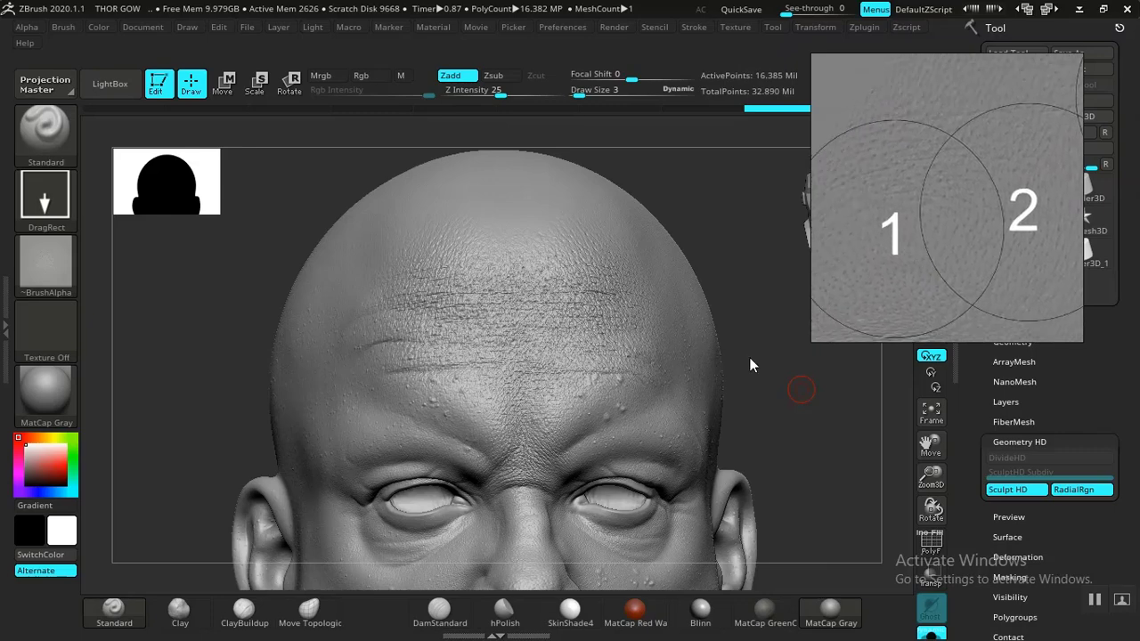
mouse_move(782, 388)
left_mouse_down()
mouse_move(804, 387)
mouse_move(695, 392)
left_mouse_up()
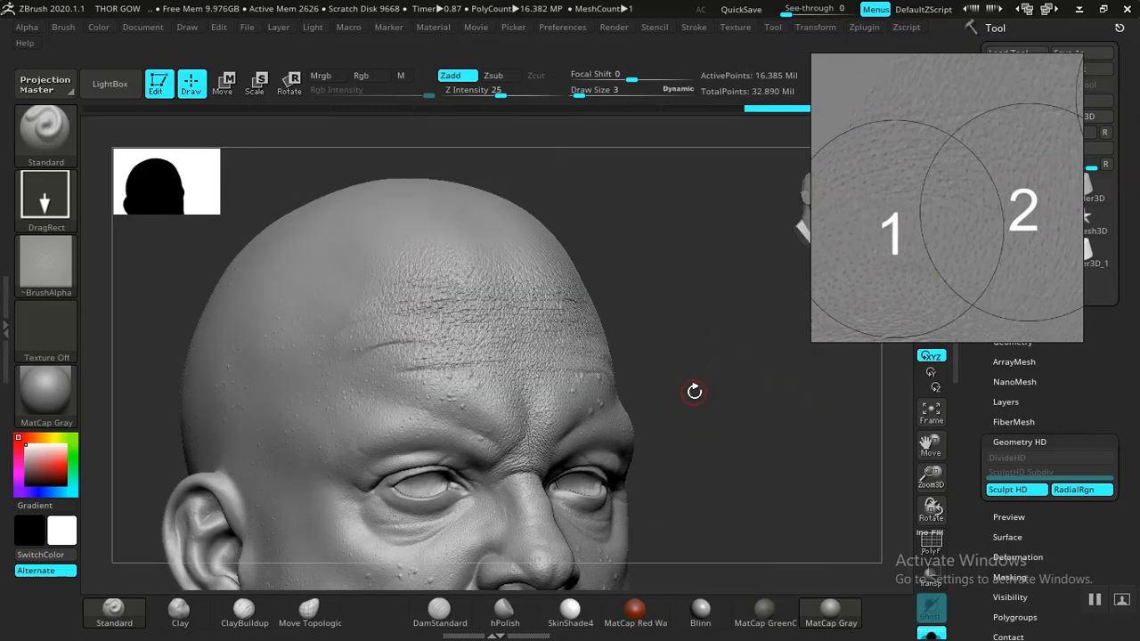
left_click_drag(769, 398, 777, 393)
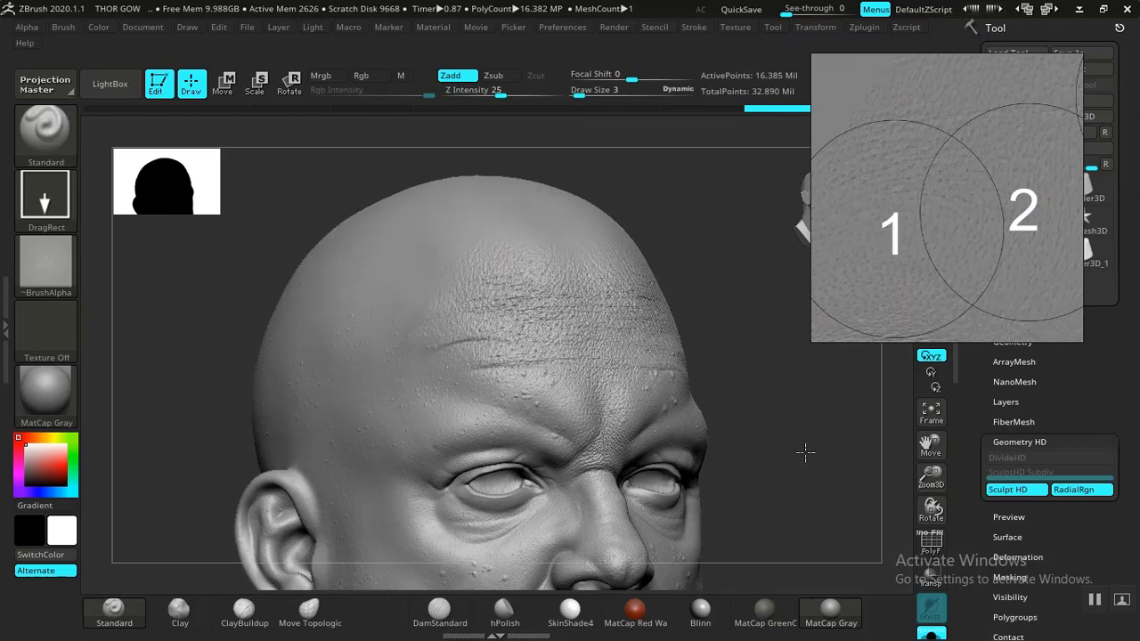
left_click_drag(804, 453, 822, 390, "alt")
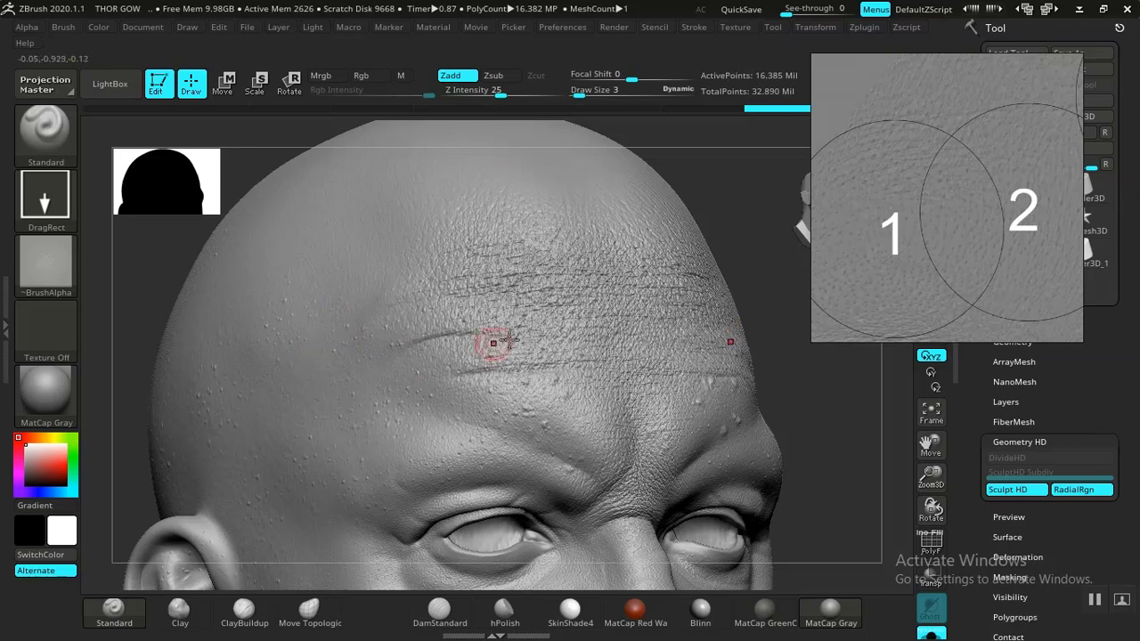
left_click_drag(903, 274, 975, 201)
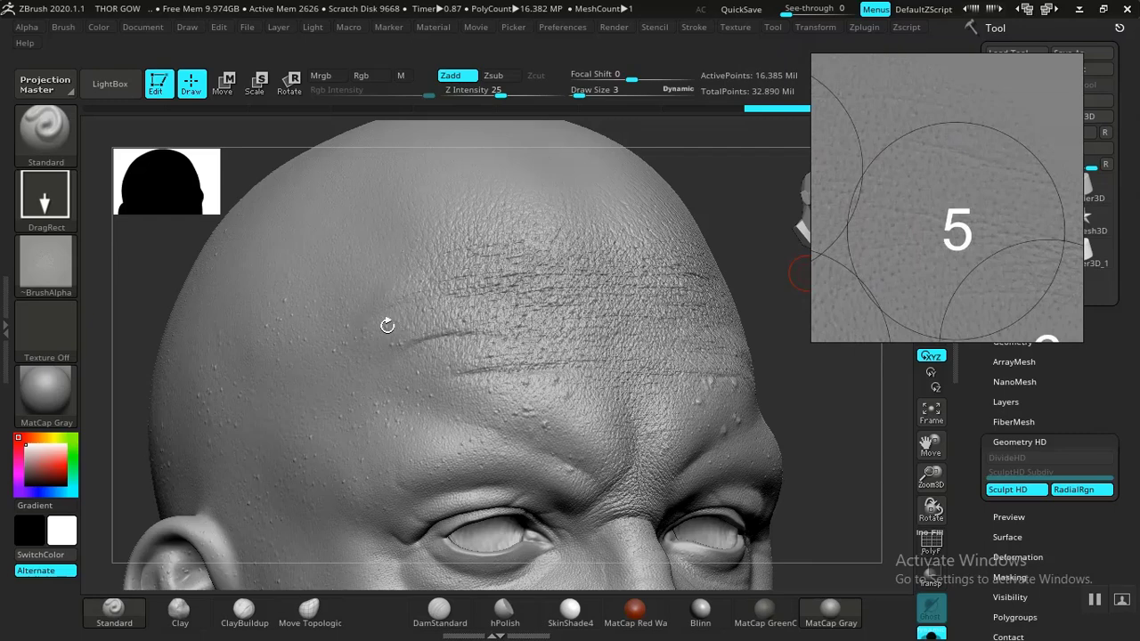
- Load the 05.psd skin alpha for the brush and set its Rf radial fade to 10
left_click(110, 85)
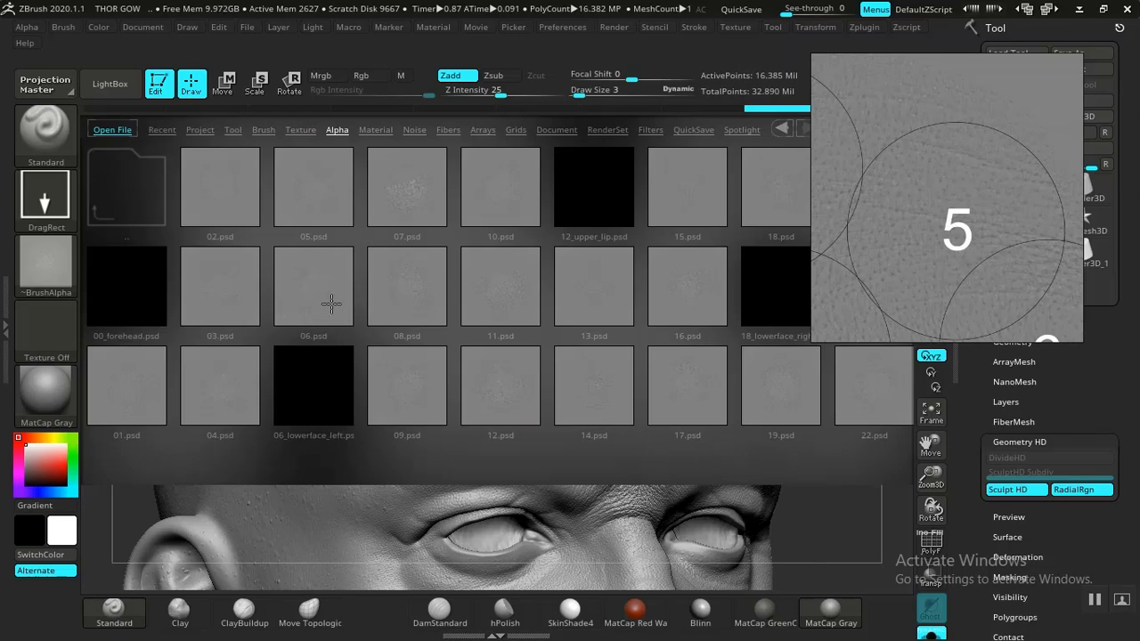
double_click(304, 193)
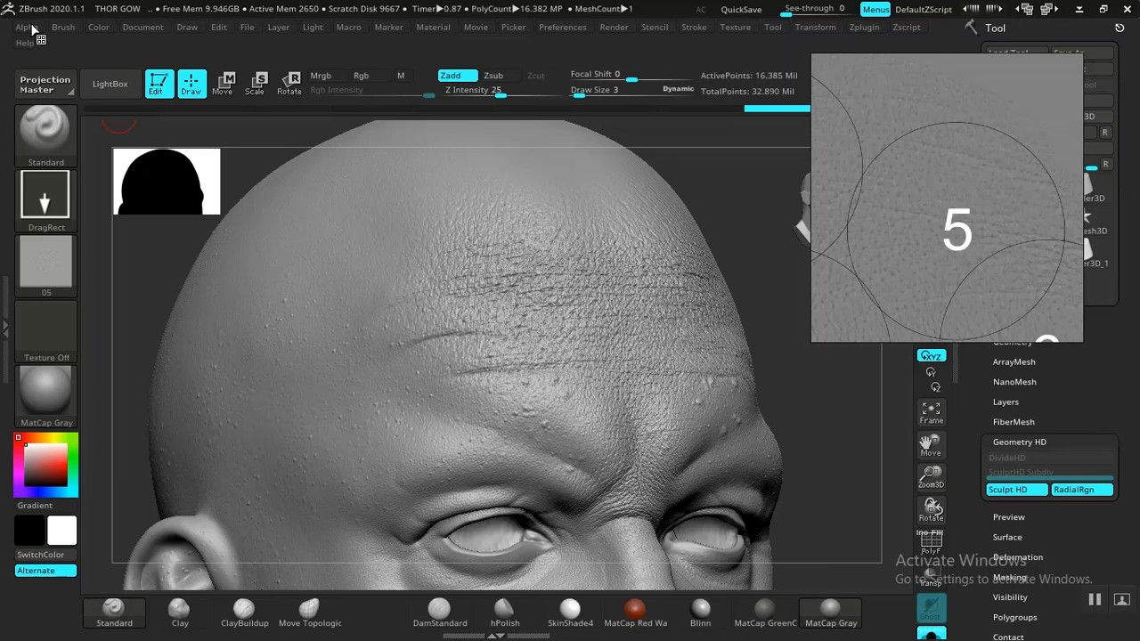
left_click(27, 27)
left_click_drag(29, 295, 28, 118)
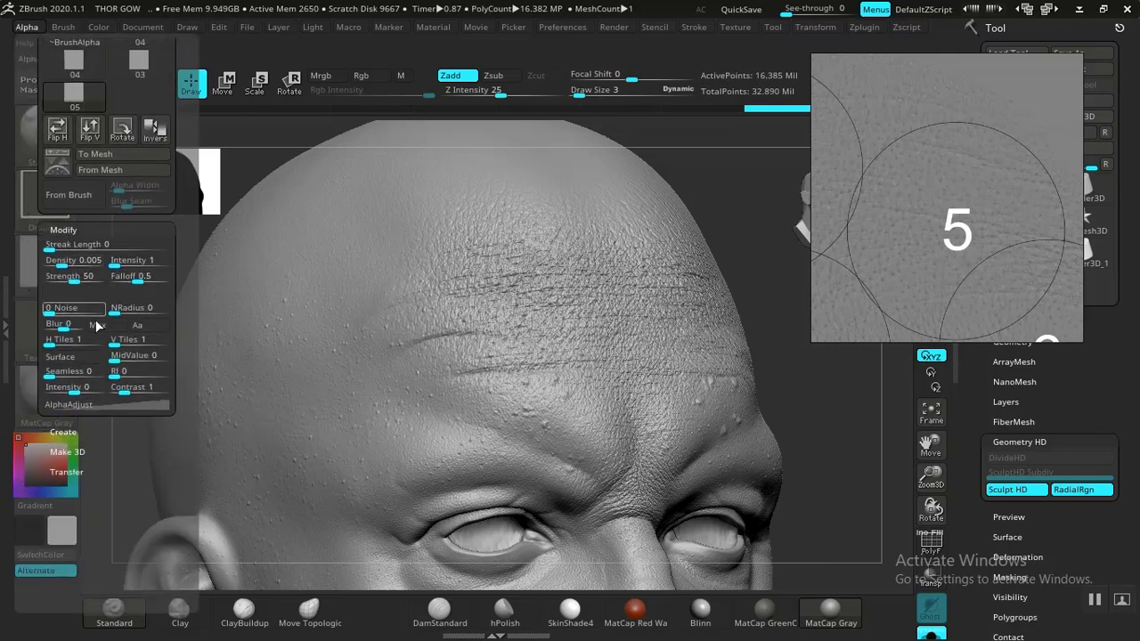
left_click(117, 367)
type("1")
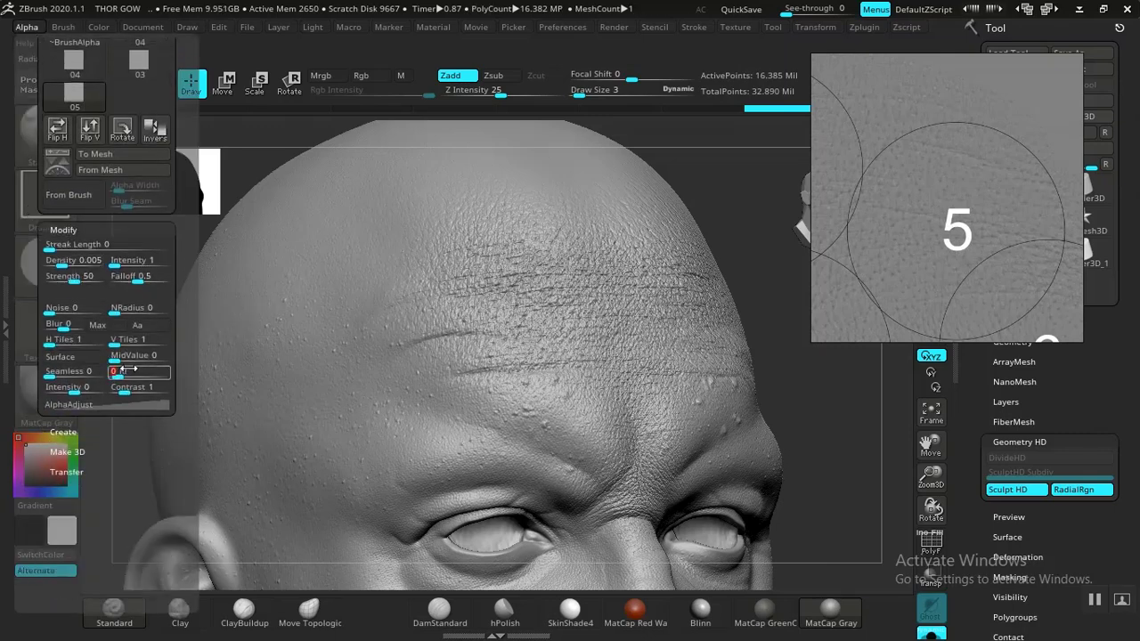
type("0")
key("Return")
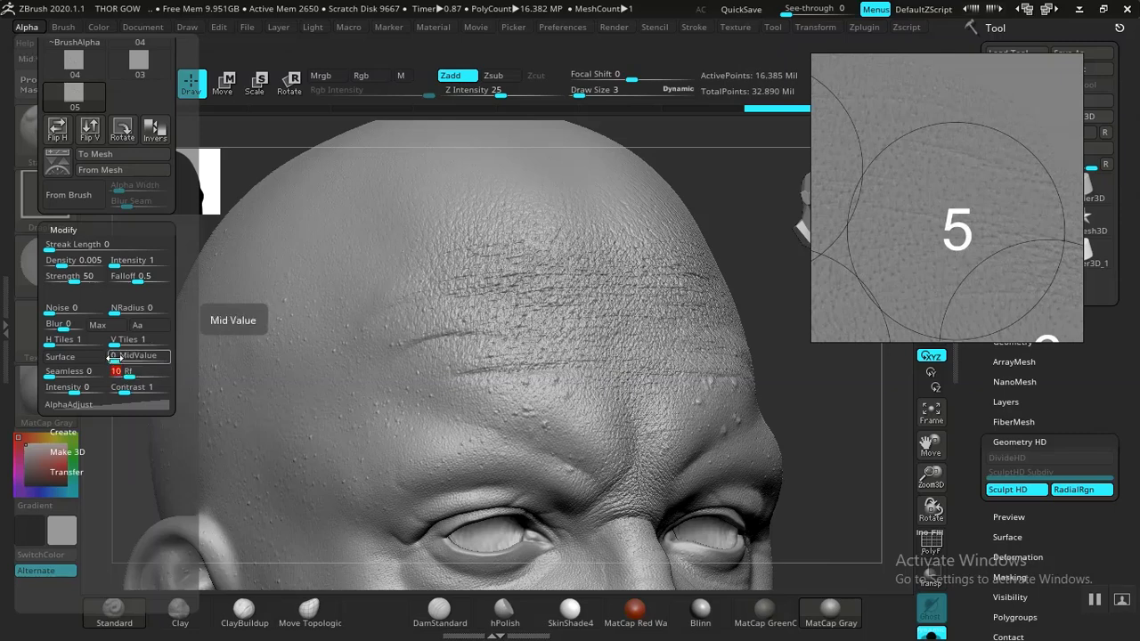
- Adjust the 05 alpha's MidValue and stamp the alpha over the side of the forehead, beside the central wrinkles
left_click(113, 357)
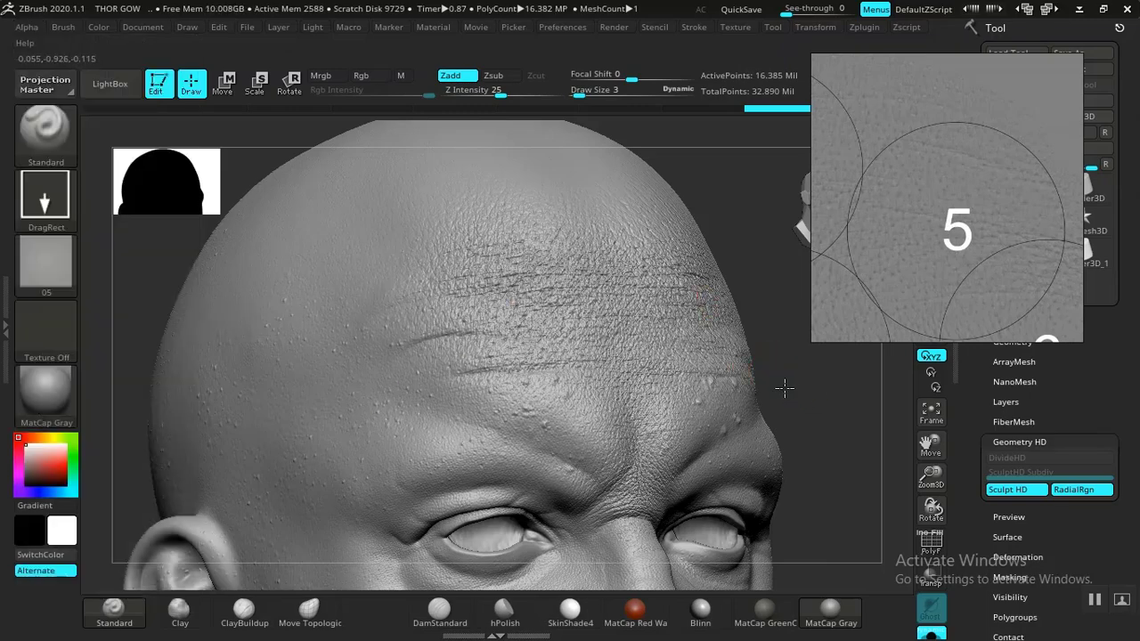
left_click_drag(784, 389, 728, 364, "shift")
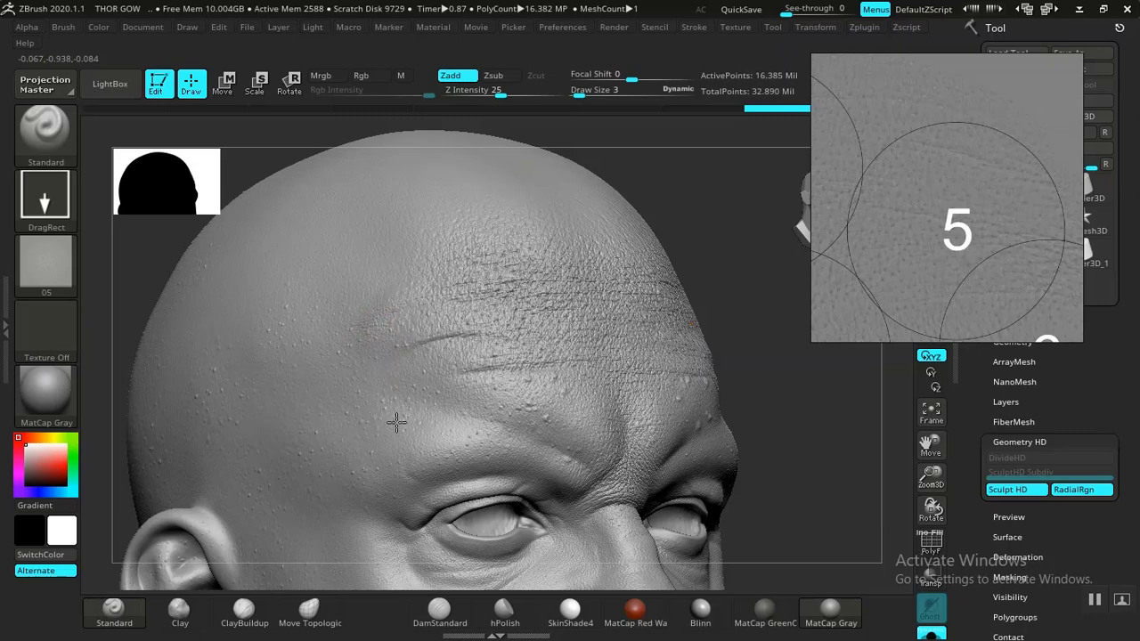
mouse_move(396, 422)
left_mouse_down()
mouse_move(407, 437)
mouse_move(463, 427)
mouse_move(499, 480)
left_mouse_up()
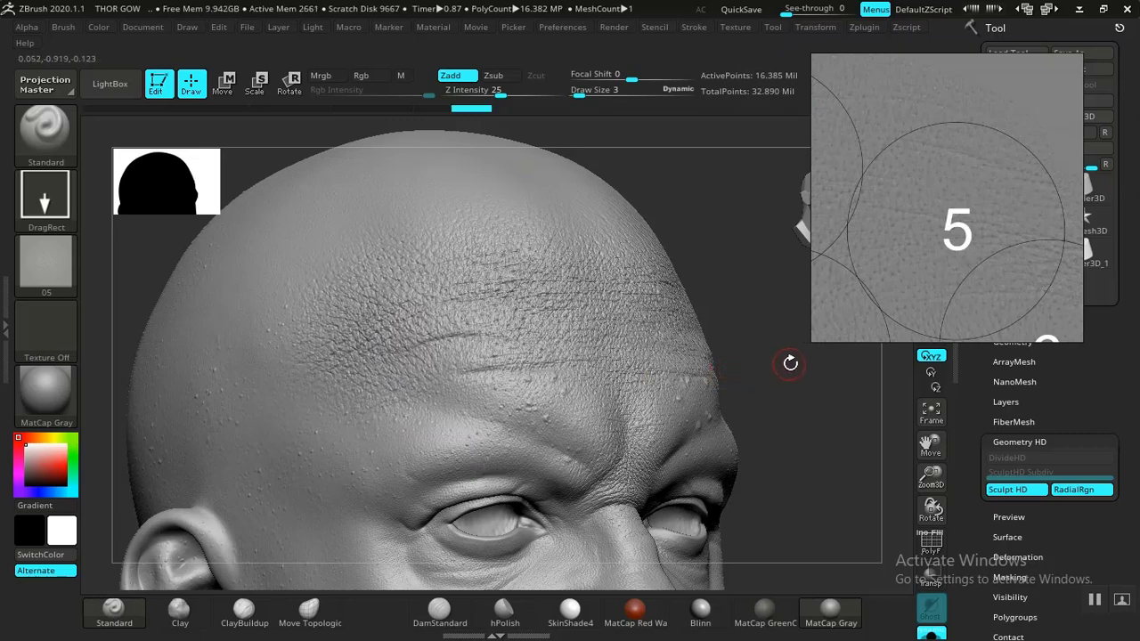
left_click_drag(779, 366, 759, 362)
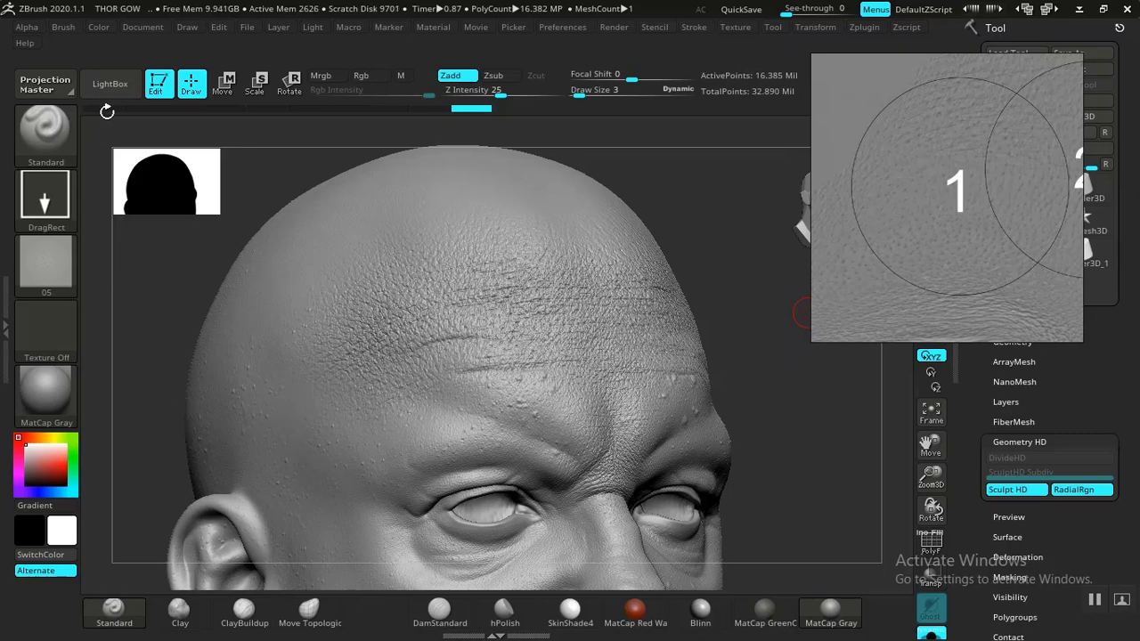
- Load the 01.psd skin alpha for the brush and open its Modify settings
left_click(111, 84)
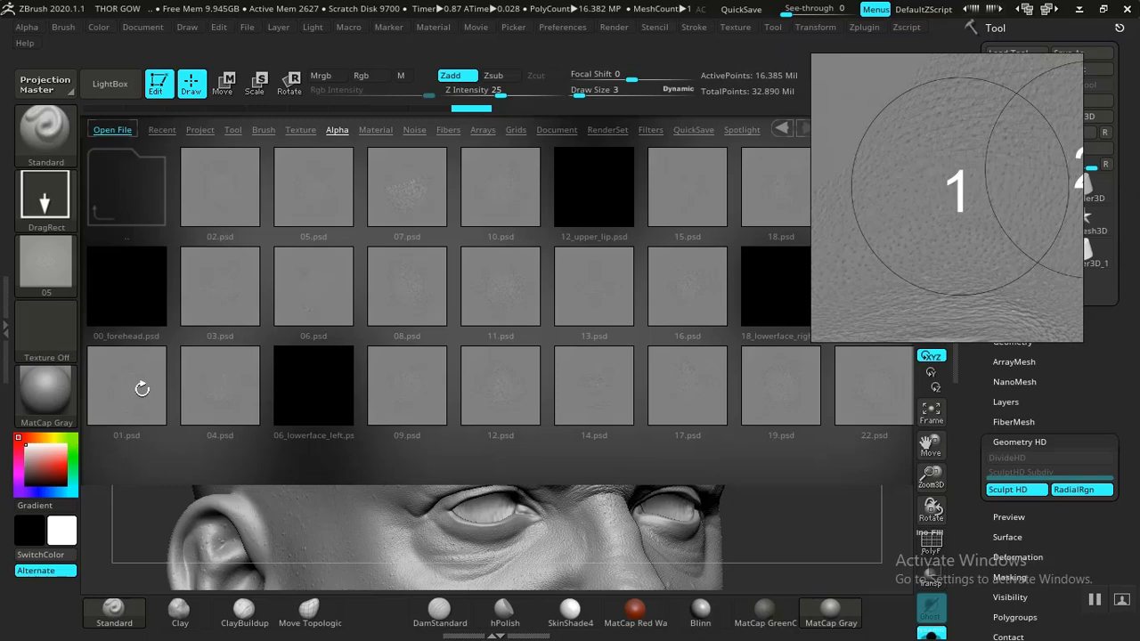
double_click(141, 389)
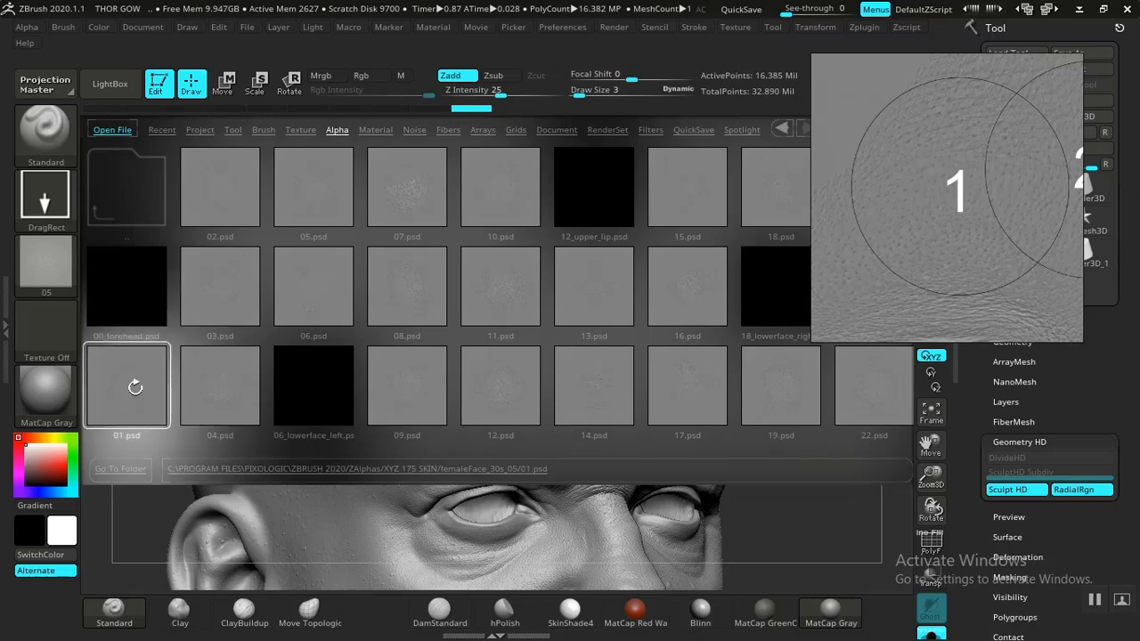
left_click_drag(134, 387, 123, 391)
double_click(101, 394)
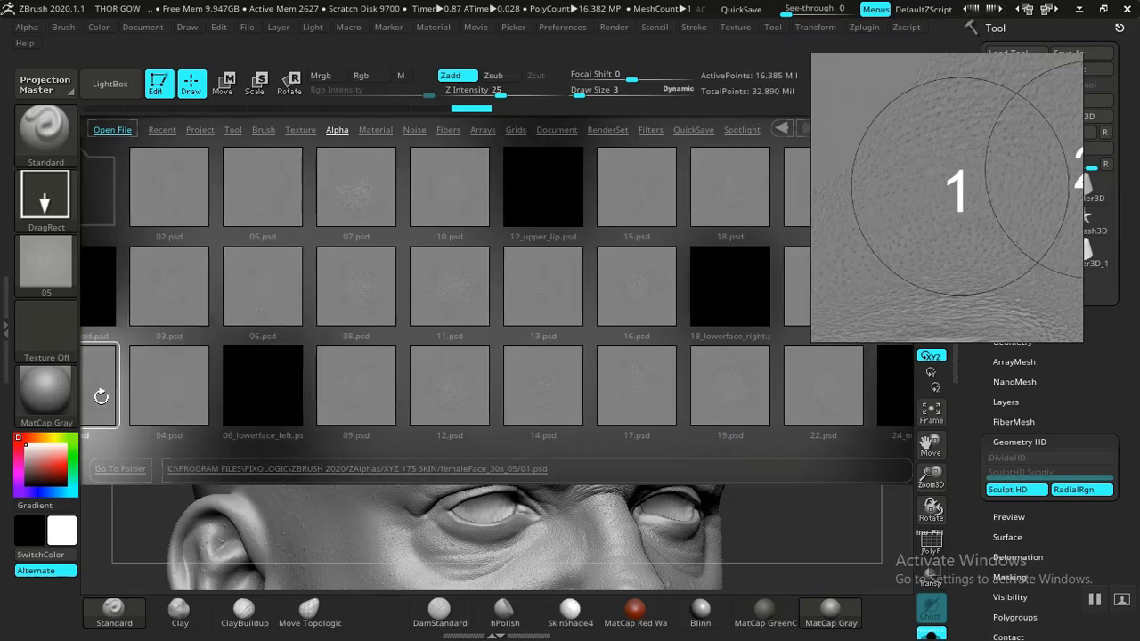
left_click(110, 84)
left_click(27, 28)
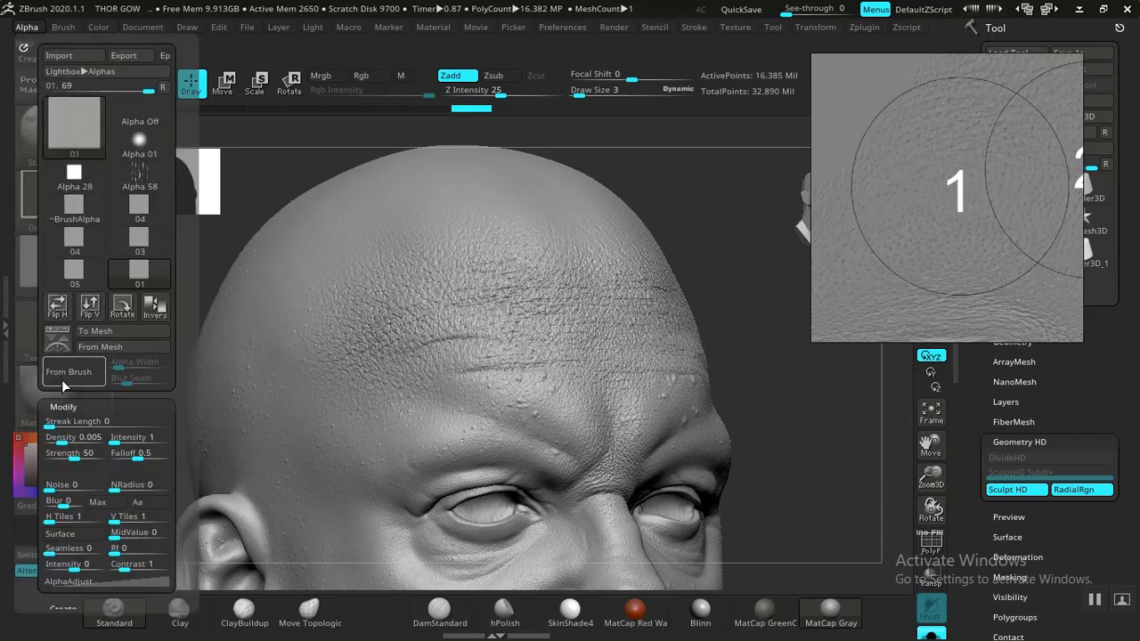
left_click(55, 406)
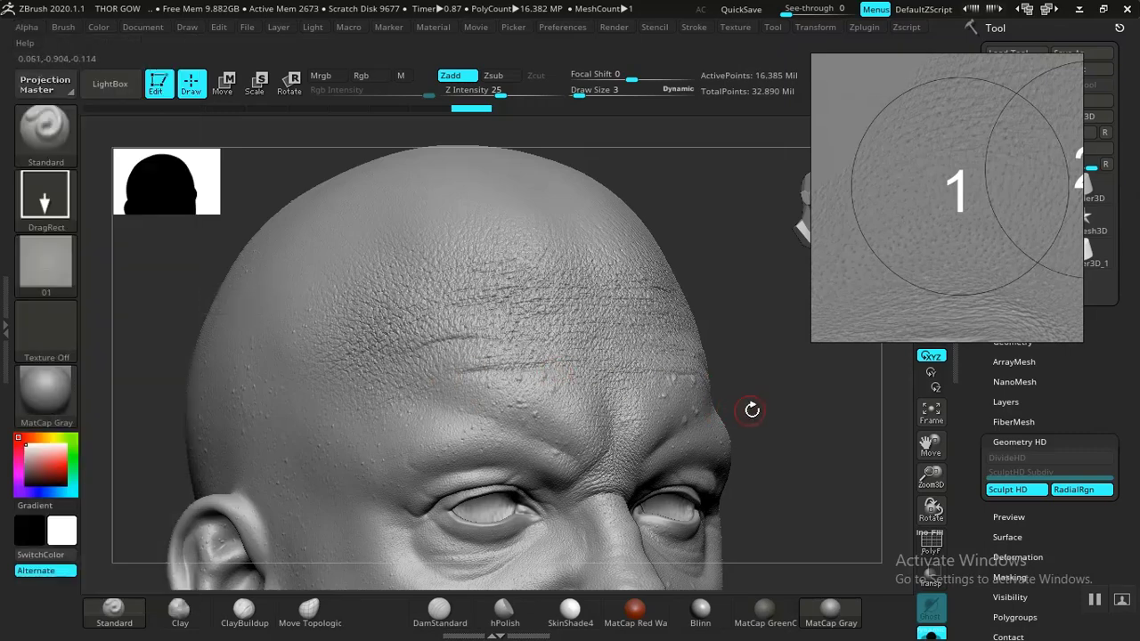
- Stamp the 01 alpha over the temple, between the textured side of the forehead and the ear
mouse_move(759, 408)
left_mouse_down()
mouse_move(766, 397)
mouse_move(774, 413)
left_mouse_up()
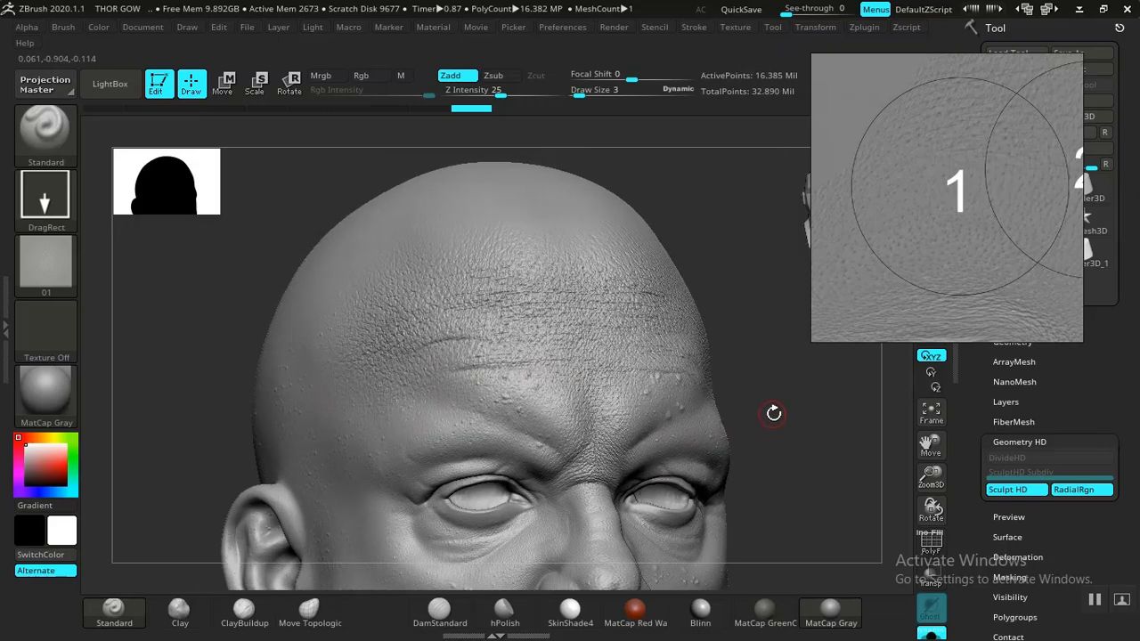
left_click_drag(770, 370, 770, 333)
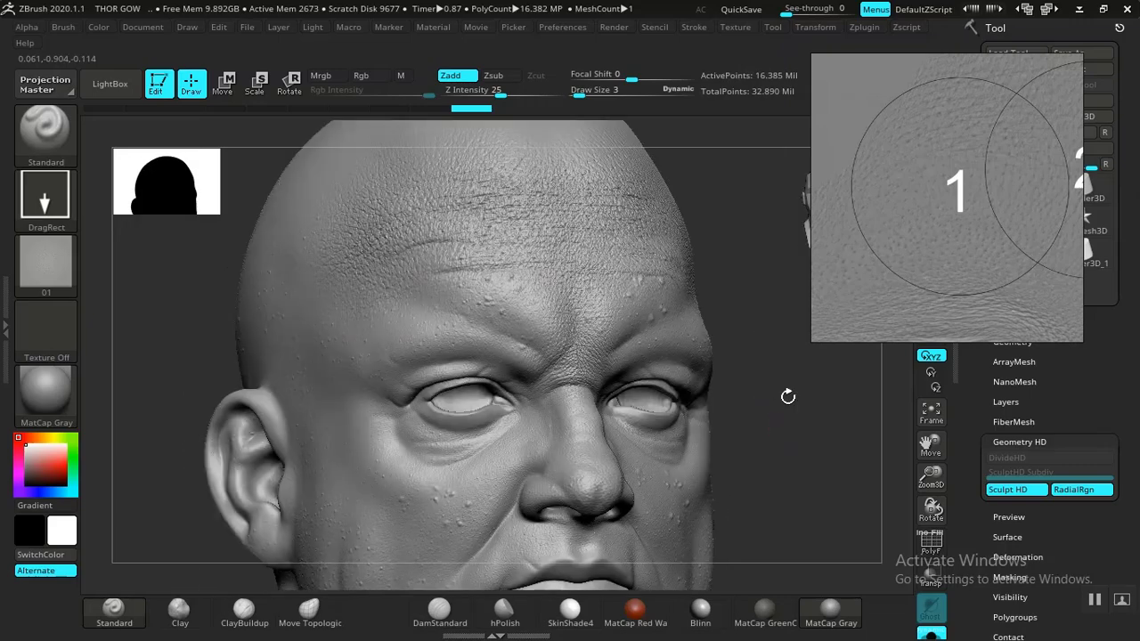
left_click_drag(787, 397, 806, 488)
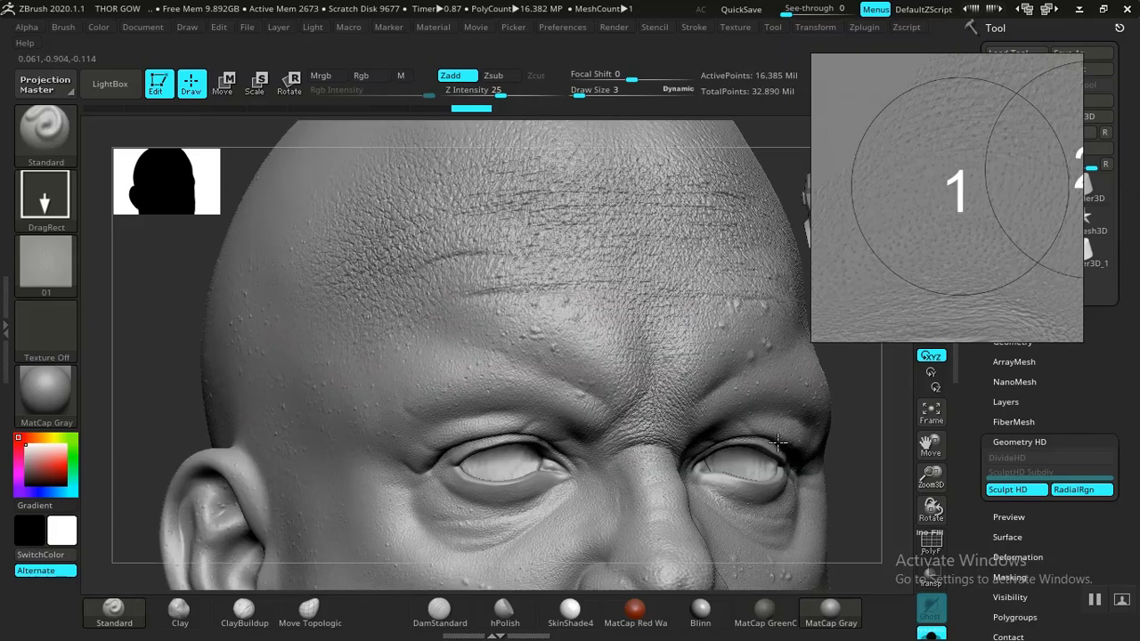
mouse_move(219, 358)
left_mouse_down()
mouse_move(189, 386)
mouse_move(358, 343)
left_mouse_up()
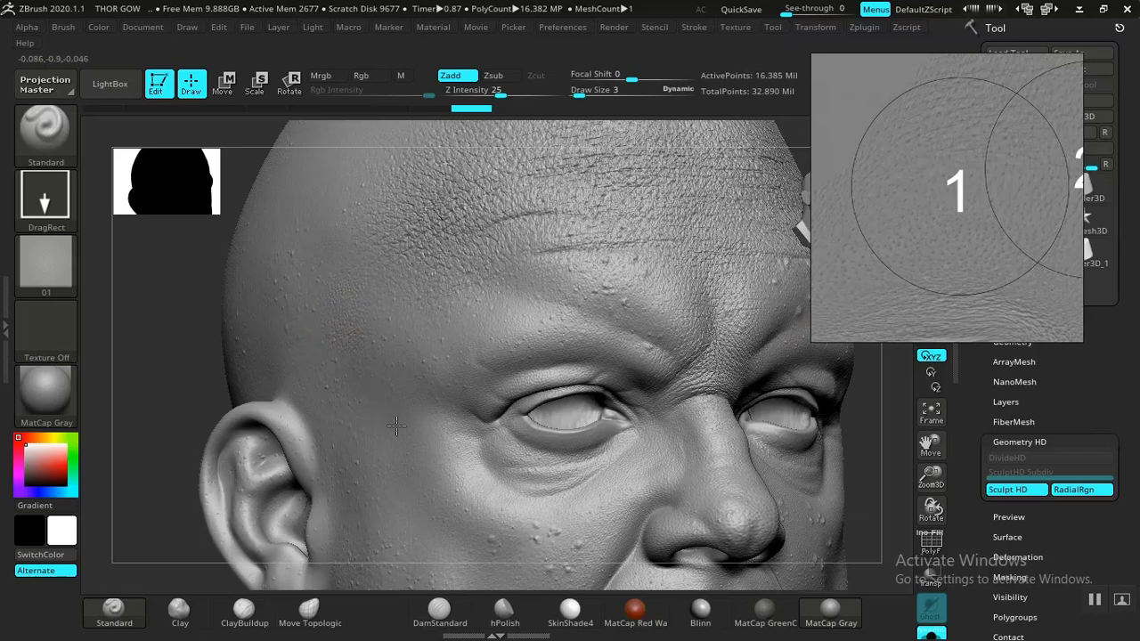
left_click_drag(396, 426, 432, 457)
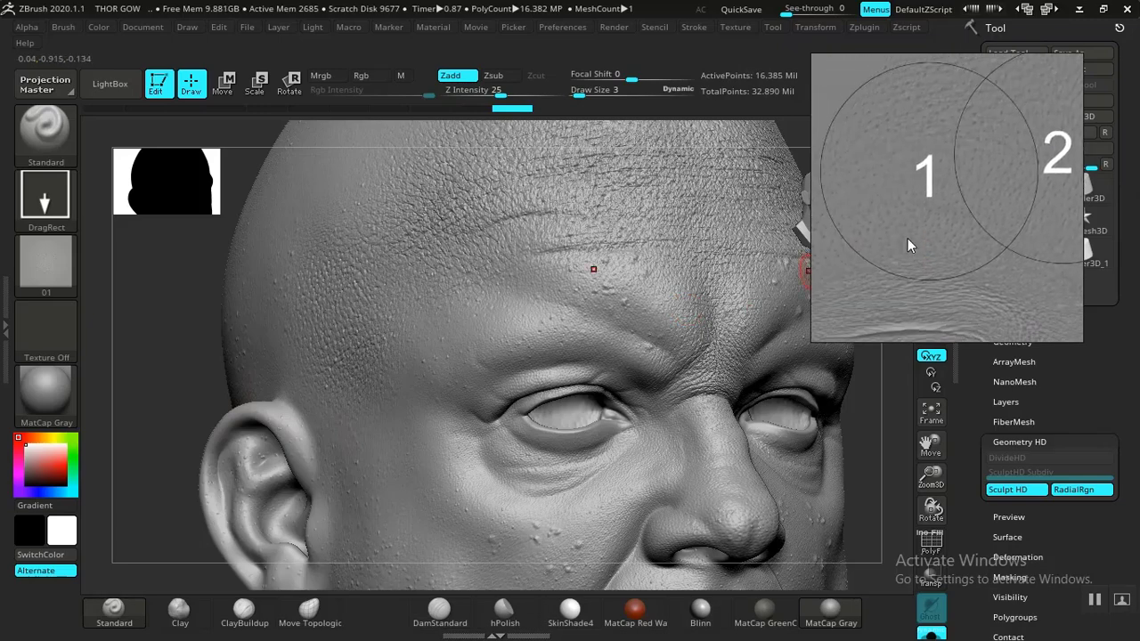
mouse_move(199, 355)
left_mouse_down()
mouse_move(179, 324)
mouse_move(186, 366)
mouse_move(210, 359)
left_mouse_up()
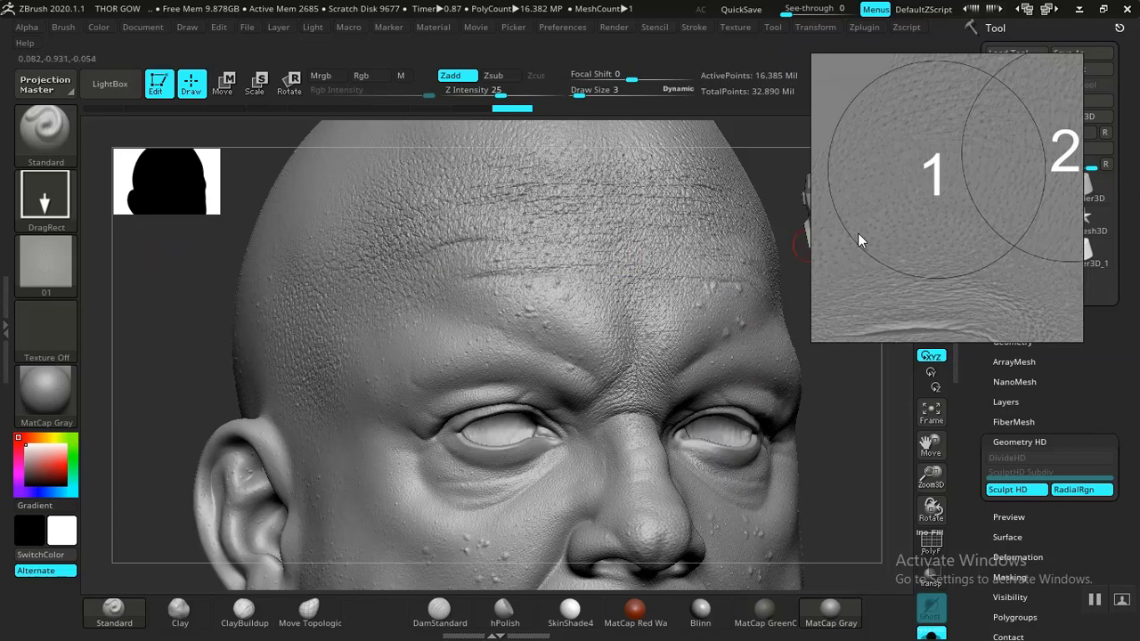
- Compare the brow with the area below region 1 of the pore map and load the 02.psd skin alpha for the brush
mouse_move(874, 257)
middle_mouse_down()
mouse_move(902, 260)
mouse_move(1003, 199)
mouse_move(954, 237)
mouse_move(968, 230)
mouse_move(954, 237)
mouse_move(960, 221)
mouse_move(903, 175)
mouse_move(900, 219)
middle_mouse_up()
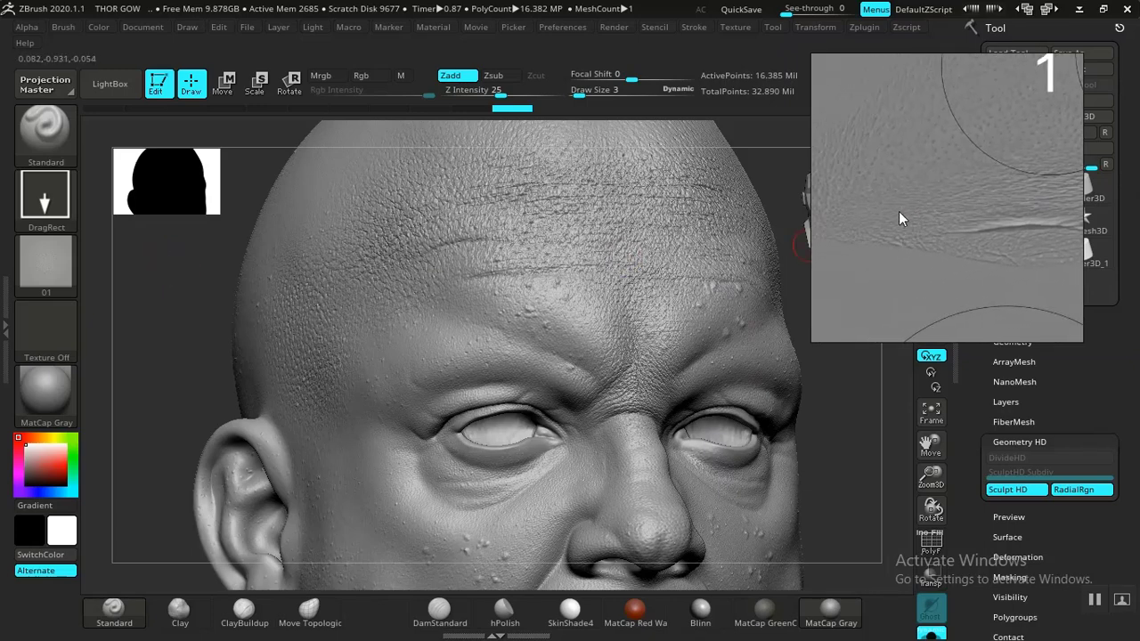
left_click_drag(169, 328, 173, 329)
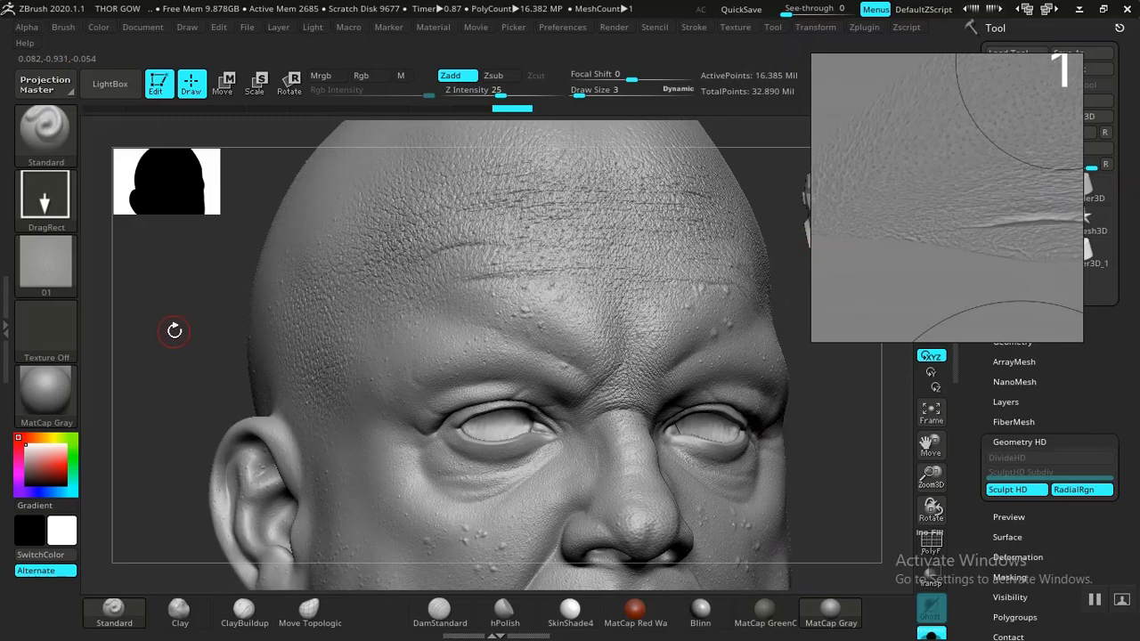
mouse_move(179, 373)
left_mouse_down("alt")
mouse_move(188, 402)
mouse_move(187, 366)
mouse_move(193, 379)
left_mouse_up("alt")
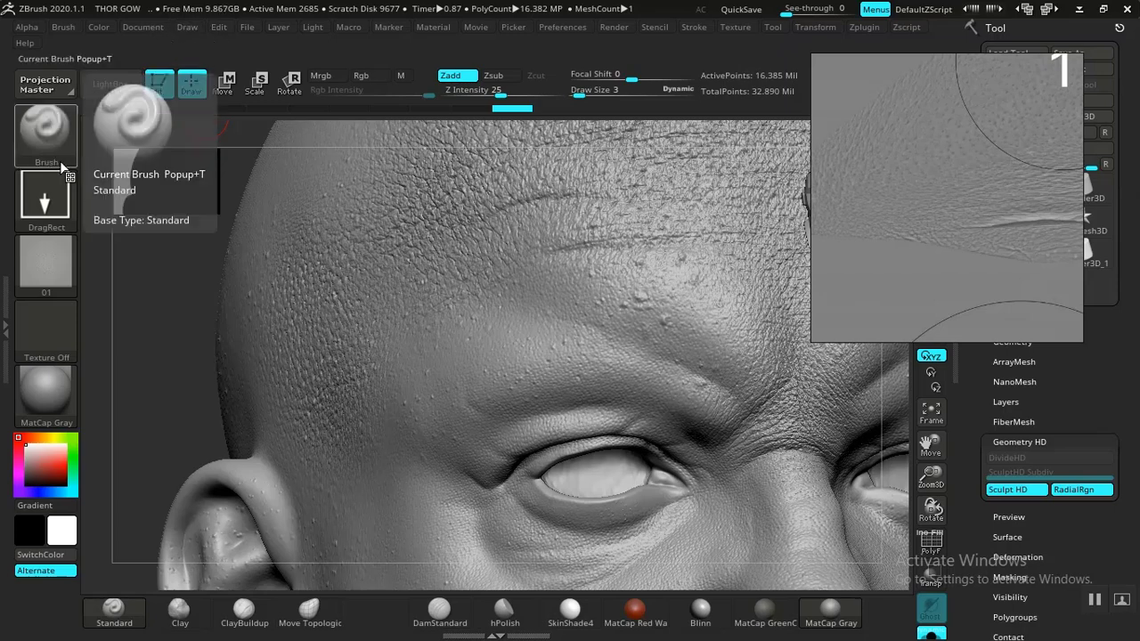
left_click(111, 84)
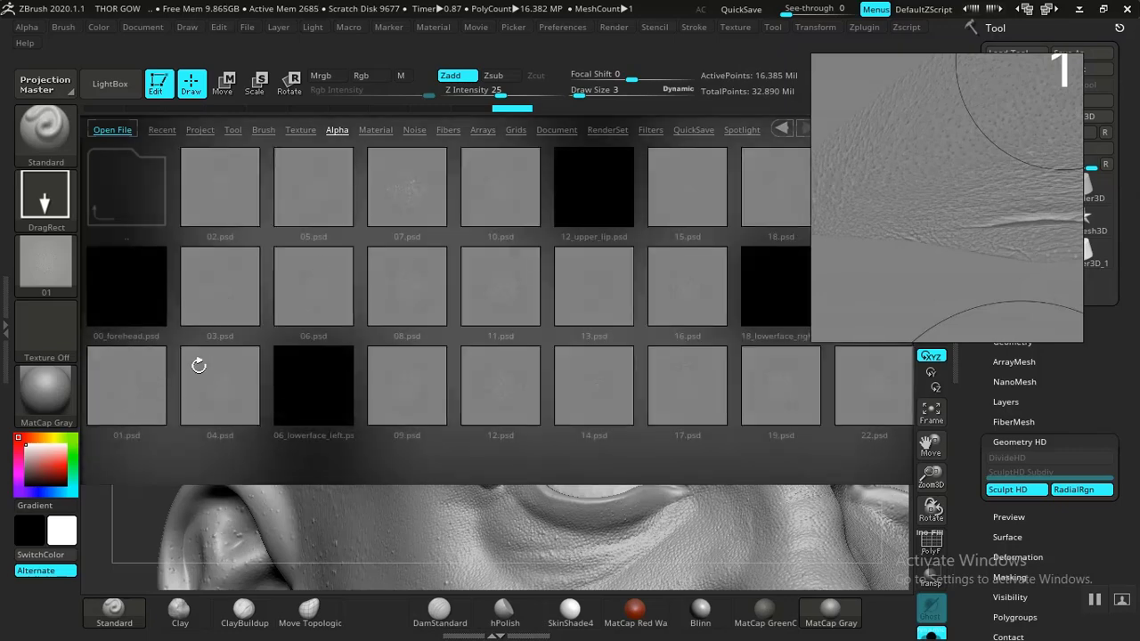
double_click(229, 184)
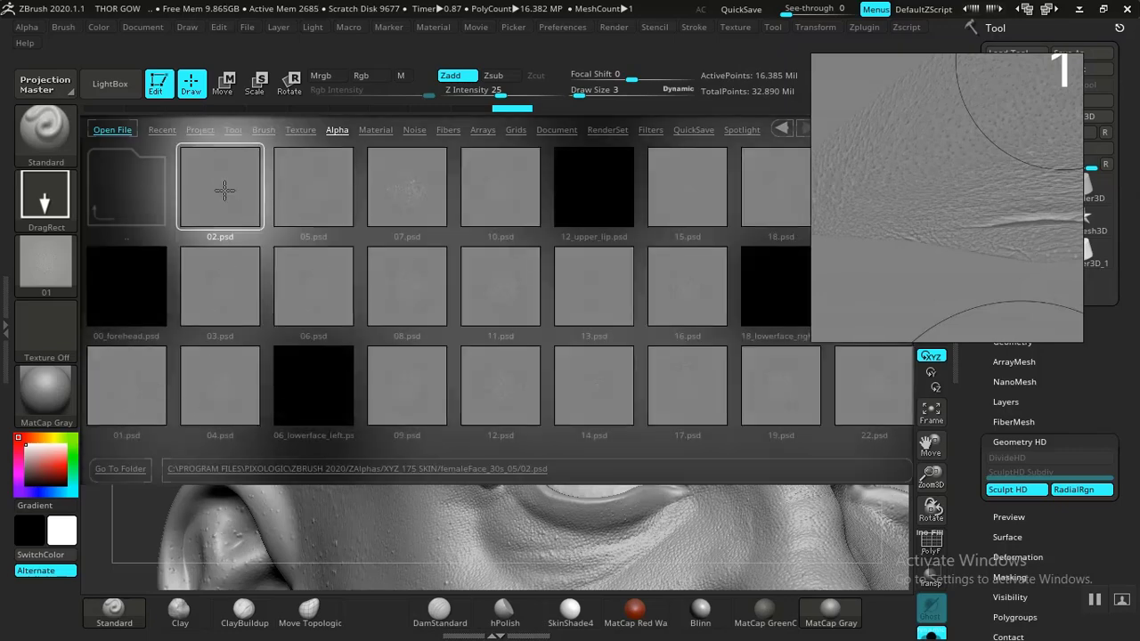
left_click(111, 86)
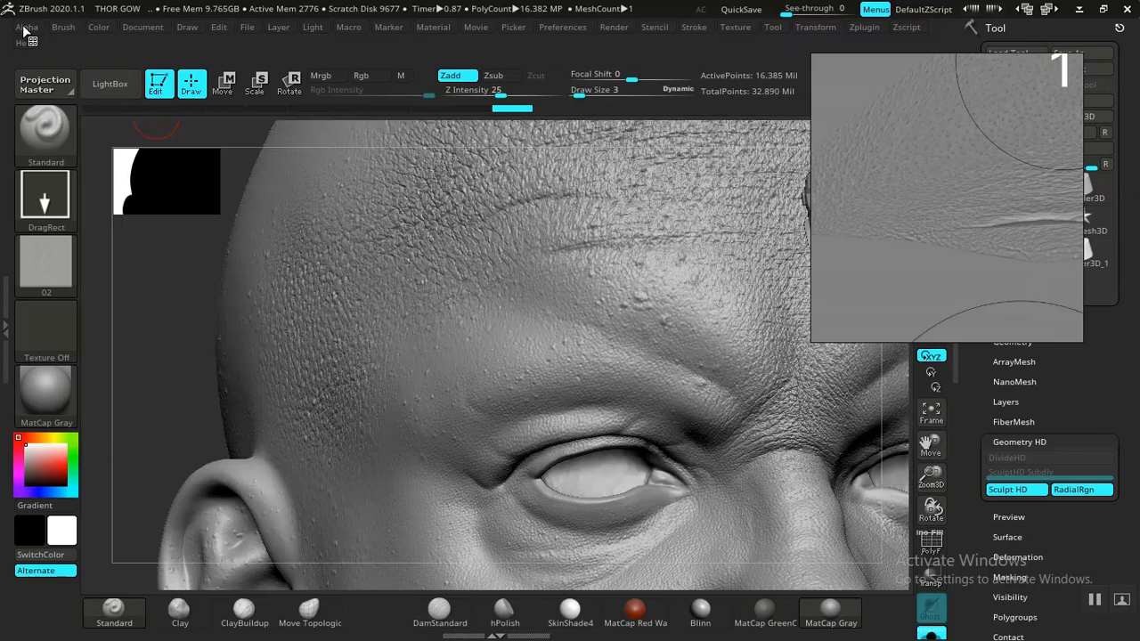
left_click(25, 33)
scroll(98, 356, "down", 5)
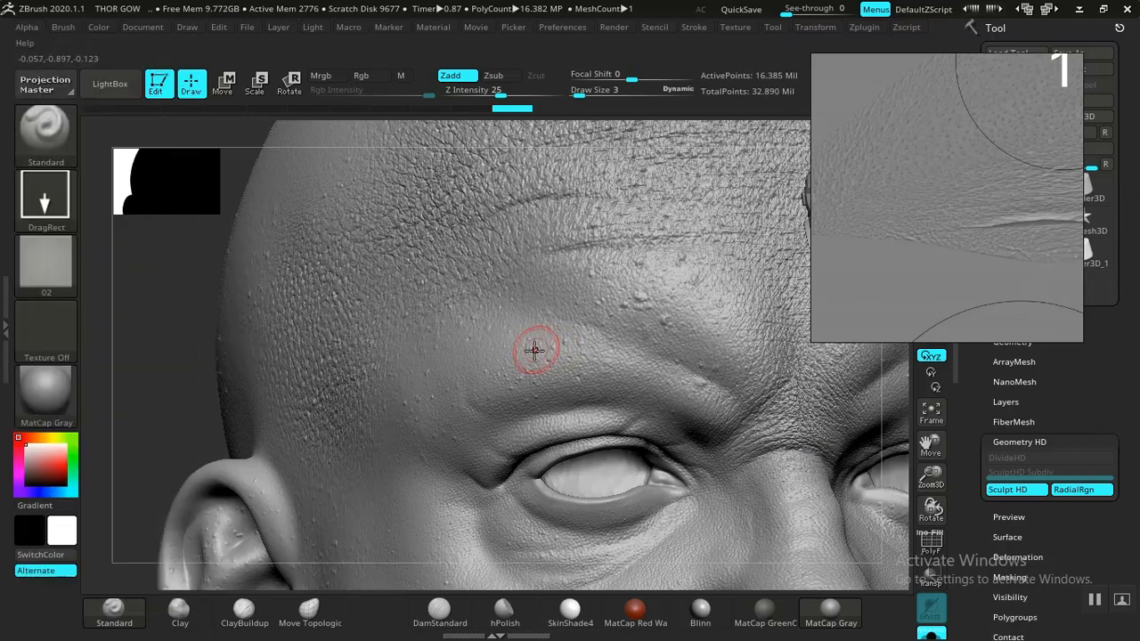
- Stamp the 02 alpha symmetrically over both brows and the area above the eyes, and undo the last stamp
mouse_move(169, 368)
left_mouse_down()
mouse_move(152, 367)
mouse_move(182, 372)
left_mouse_up()
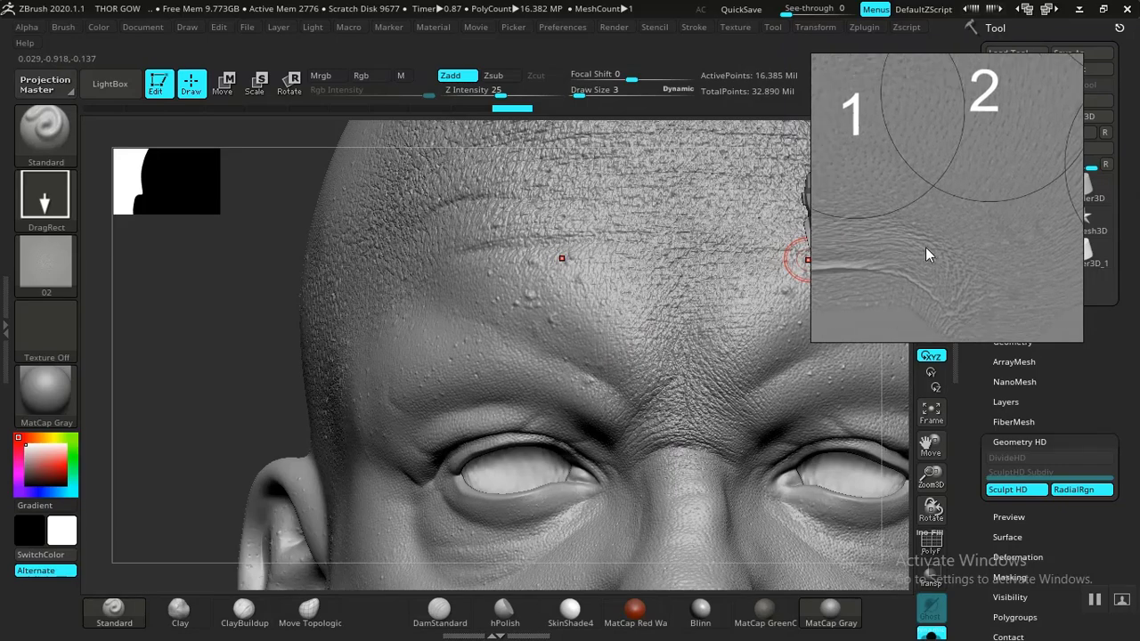
left_click_drag(246, 343, 242, 330)
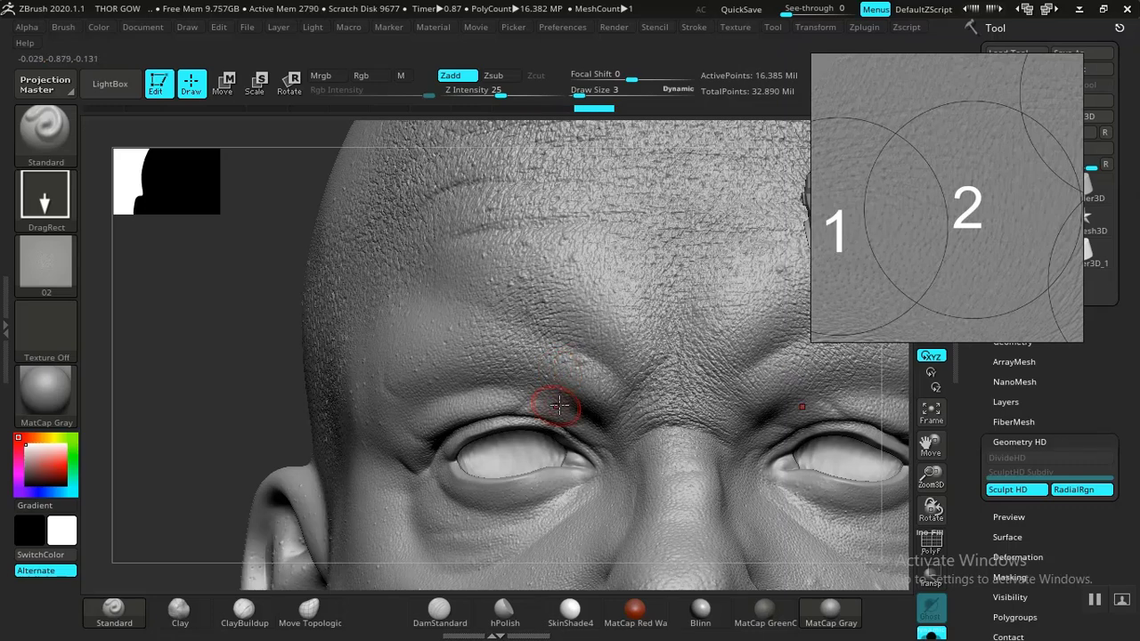
key("ctrl")
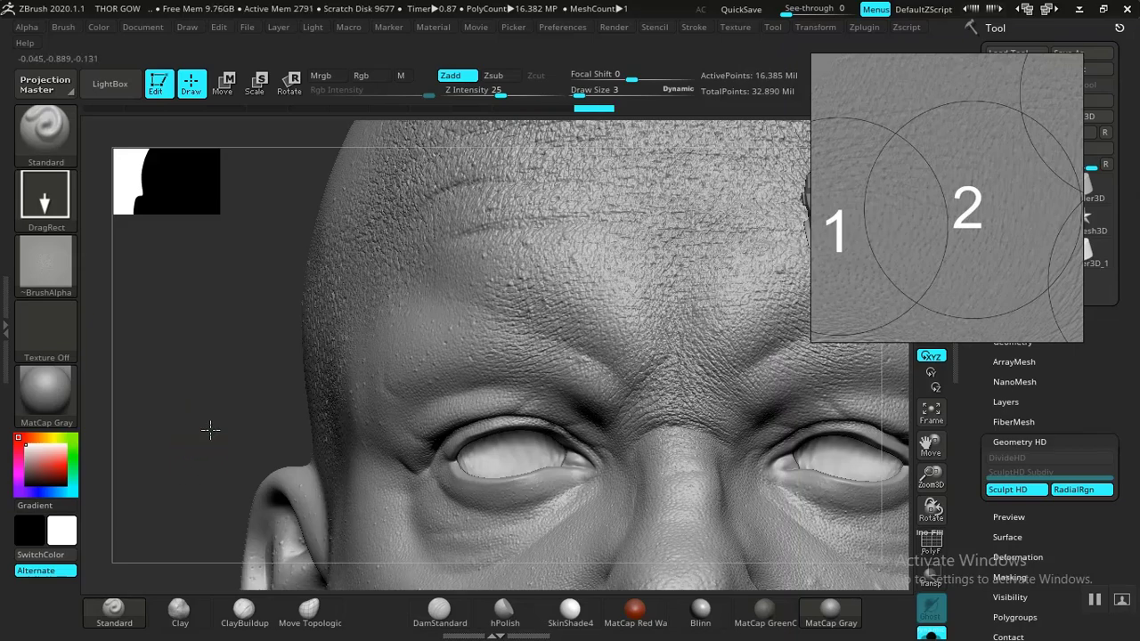
left_click_drag(210, 430, 216, 419)
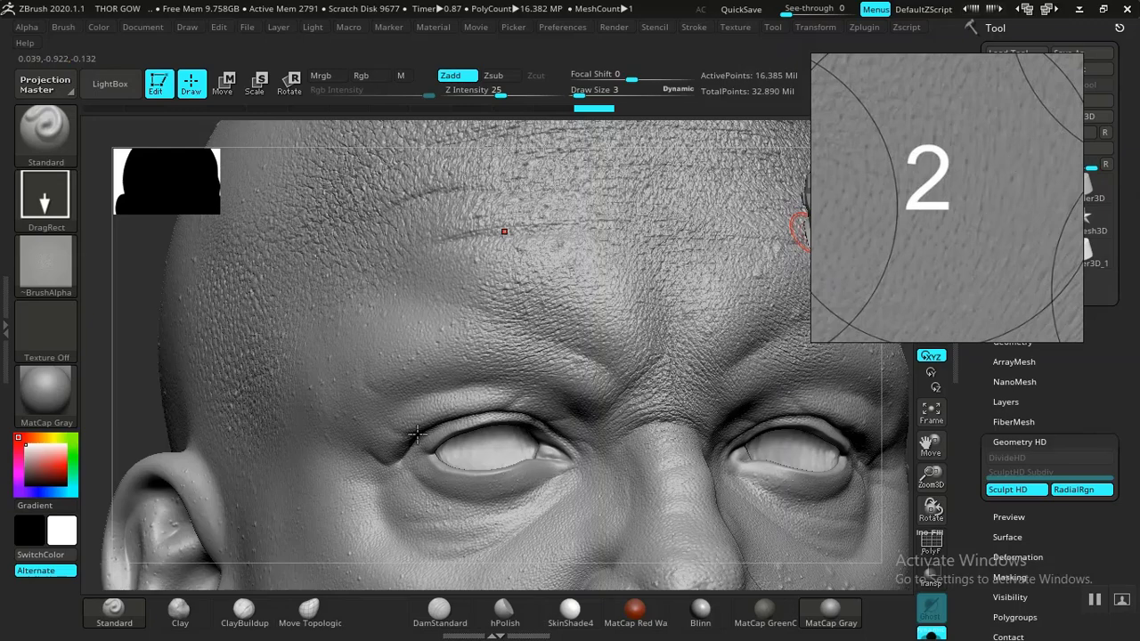
left_click_drag(129, 394, 122, 395)
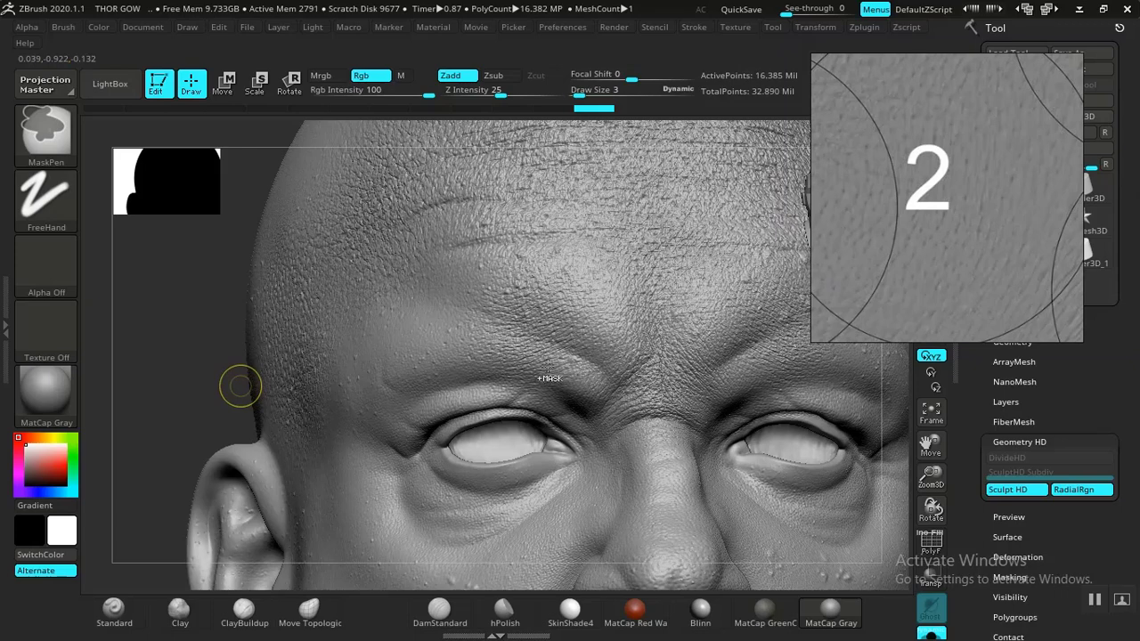
key("ctrl+z")
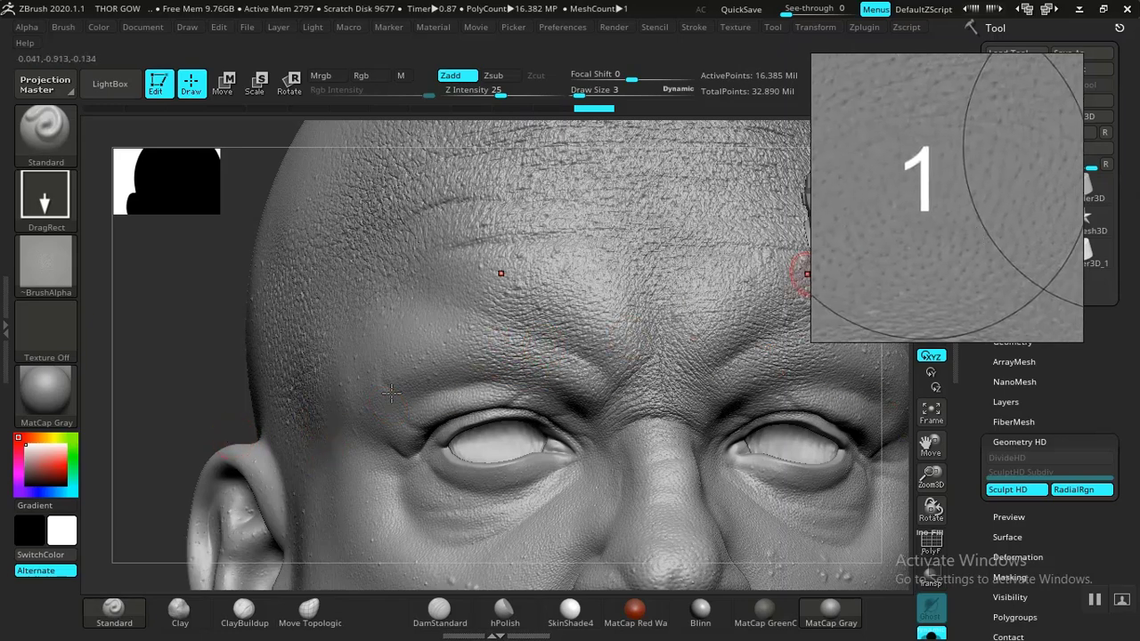
- Stamp skin pores over the outer brow toward the temple and check how they blend in from the side
left_click_drag(202, 387, 224, 385)
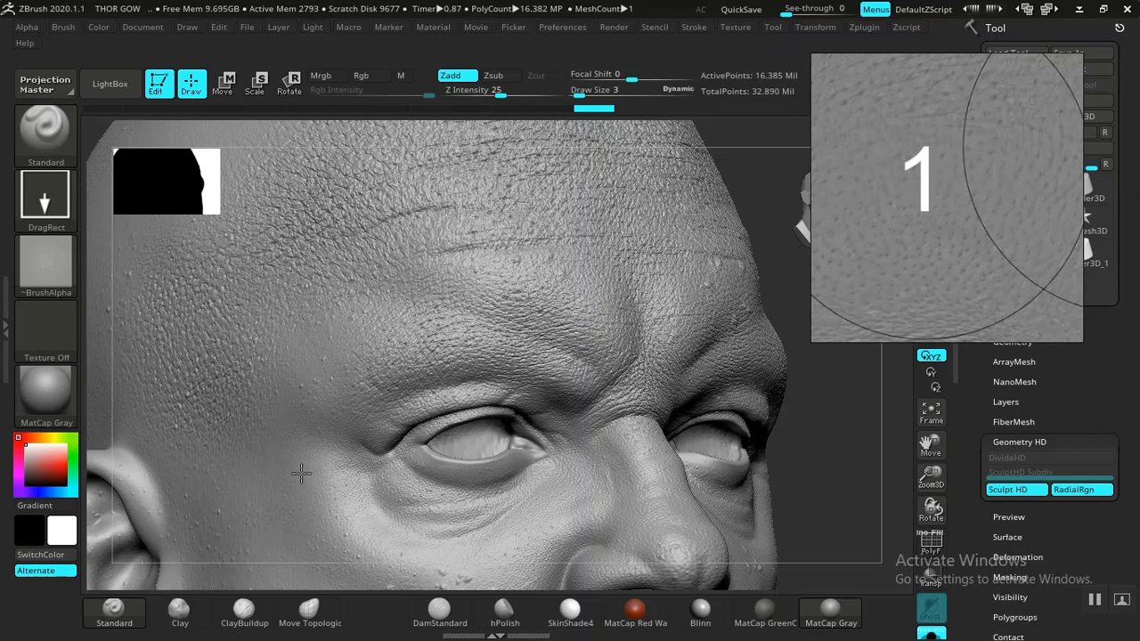
mouse_move(859, 459)
left_mouse_down()
mouse_move(850, 474)
mouse_move(810, 476)
mouse_move(827, 424)
mouse_move(710, 379)
mouse_move(781, 326)
mouse_move(752, 345)
left_mouse_up()
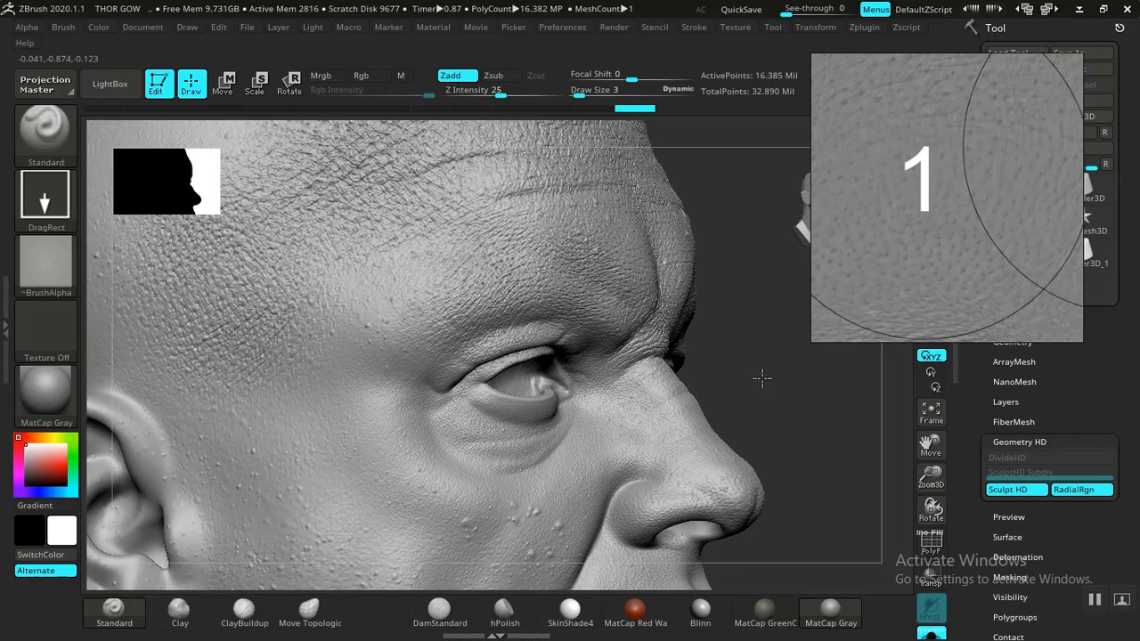
scroll(763, 379, "up", 3)
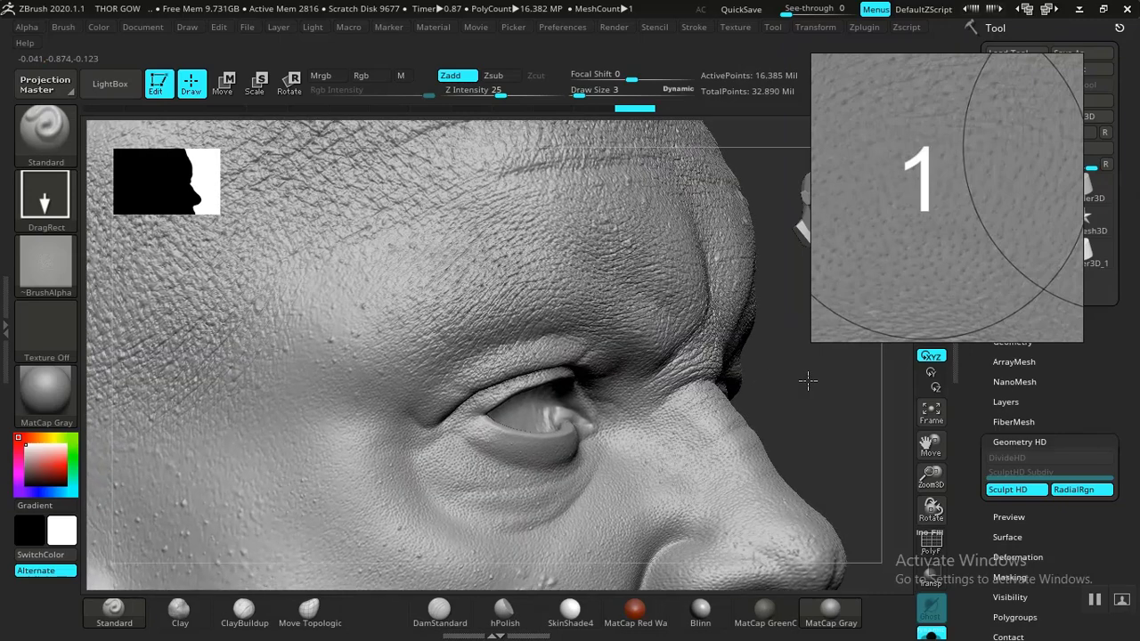
left_click_drag(791, 379, 766, 380)
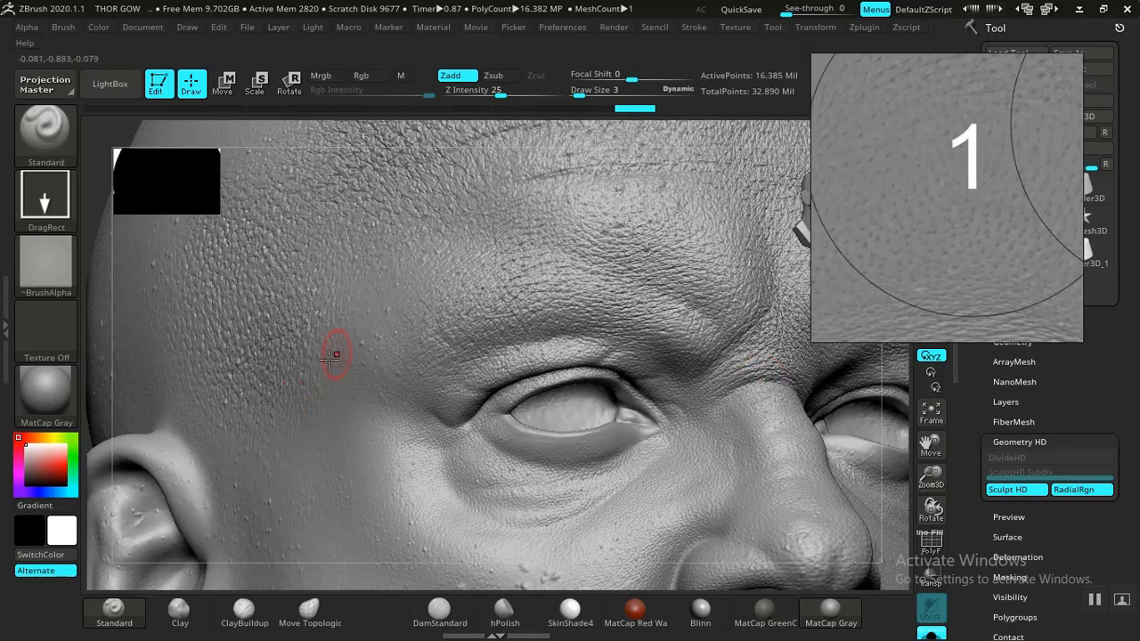
- Select the existing 01 alpha and stamp it over the smooth gap between the temple and the outer end of the brow
left_click(27, 27)
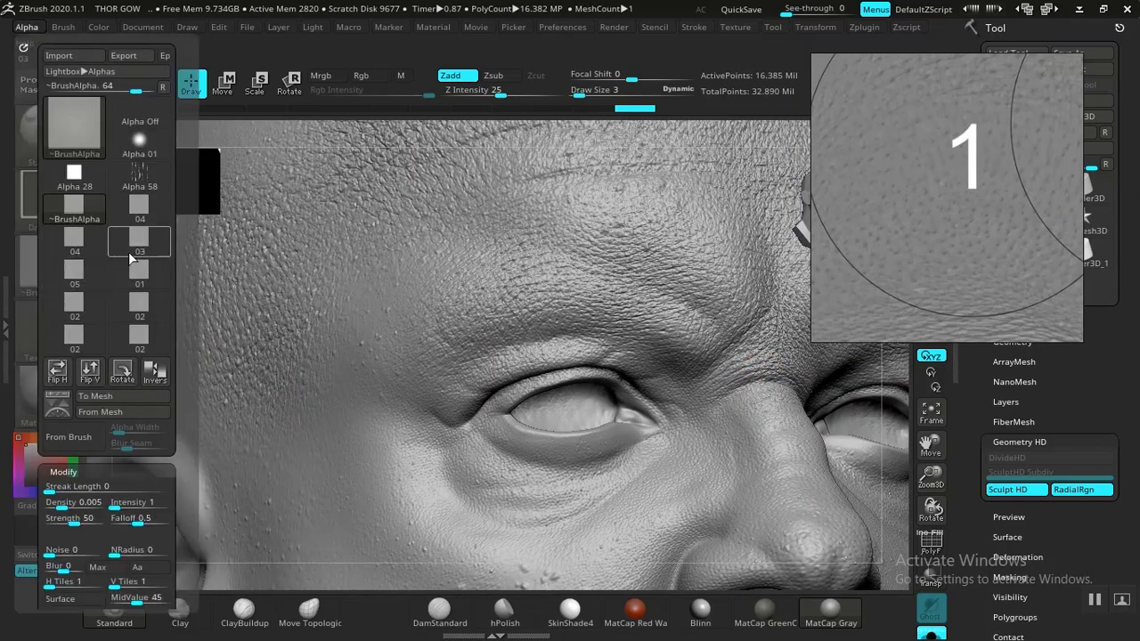
mouse_move(139, 273)
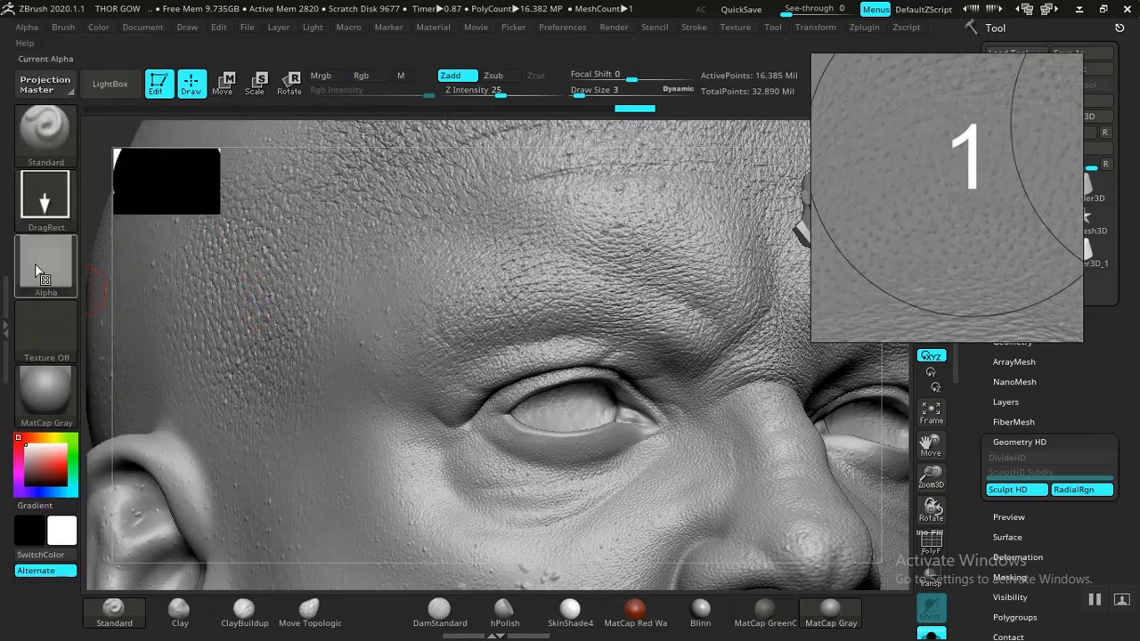
mouse_move(35, 272)
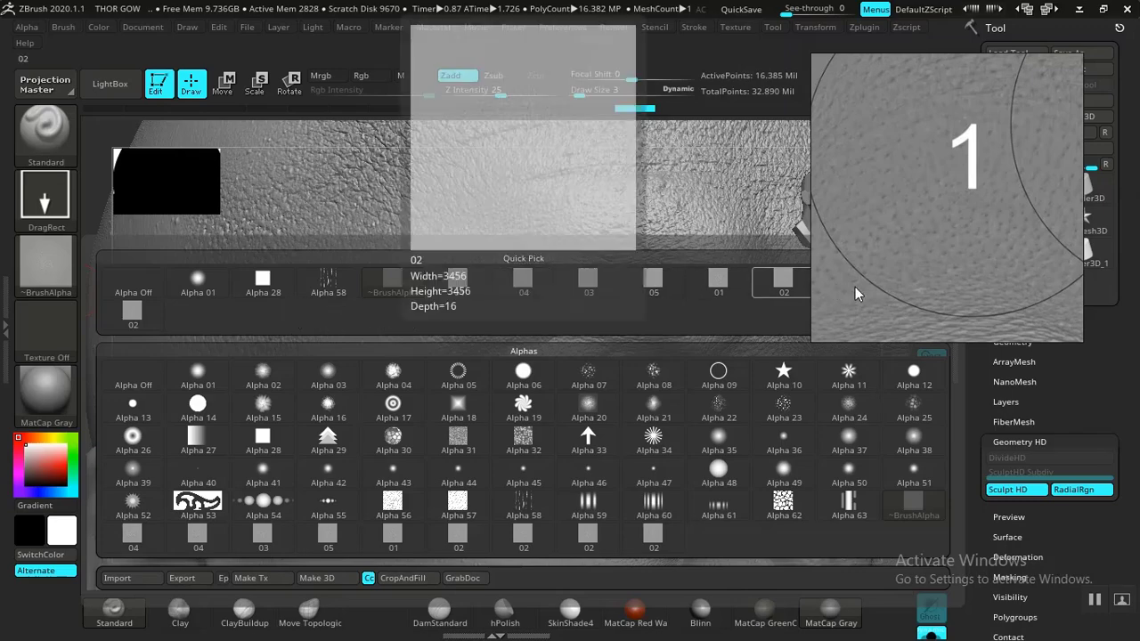
left_click_drag(860, 285, 982, 248)
left_click(721, 283)
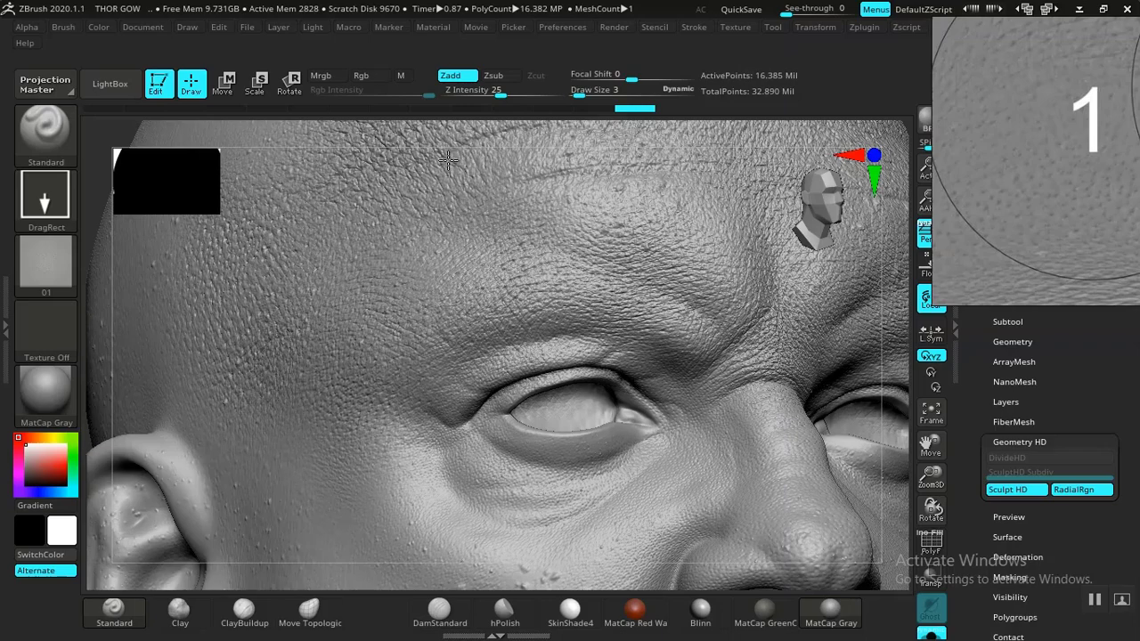
key("ctrl")
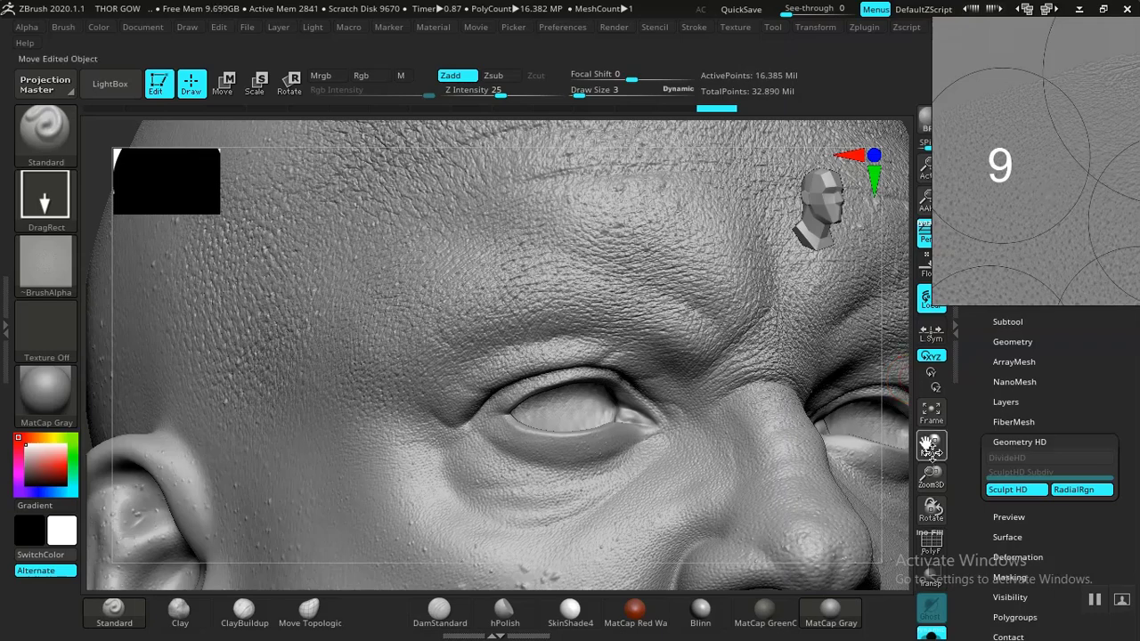
- Load the 09.psd skin alpha for stamping the cheek and set its MidValue to 45
mouse_move(929, 445)
left_mouse_down()
mouse_move(899, 443)
mouse_move(944, 341)
mouse_move(959, 372)
left_mouse_up()
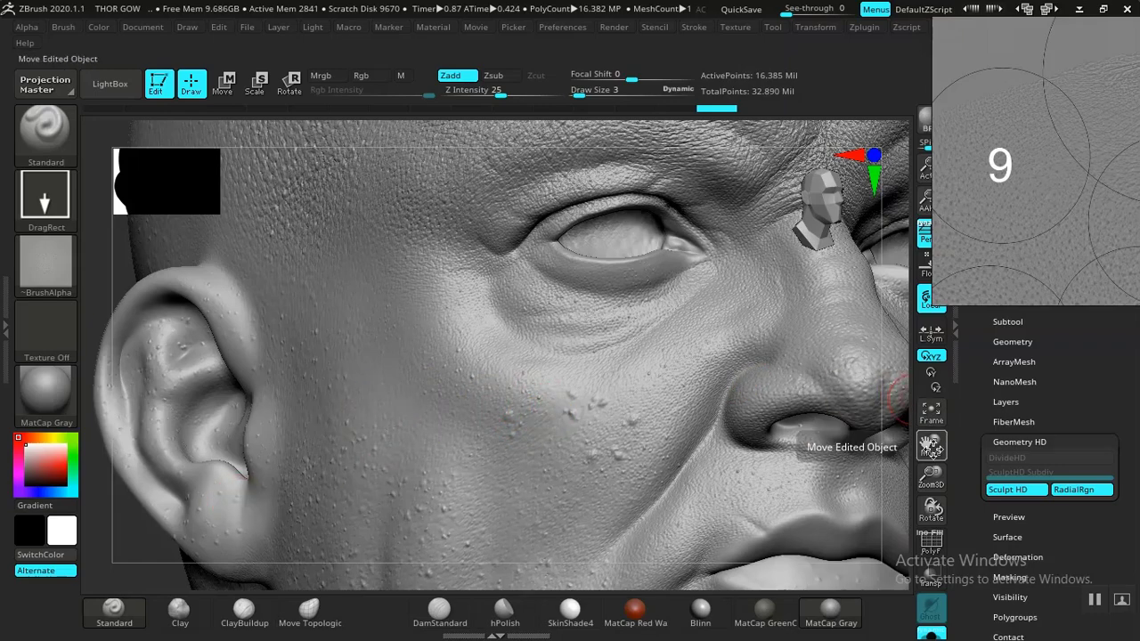
mouse_move(931, 442)
left_mouse_down()
mouse_move(933, 403)
mouse_move(939, 426)
left_mouse_up()
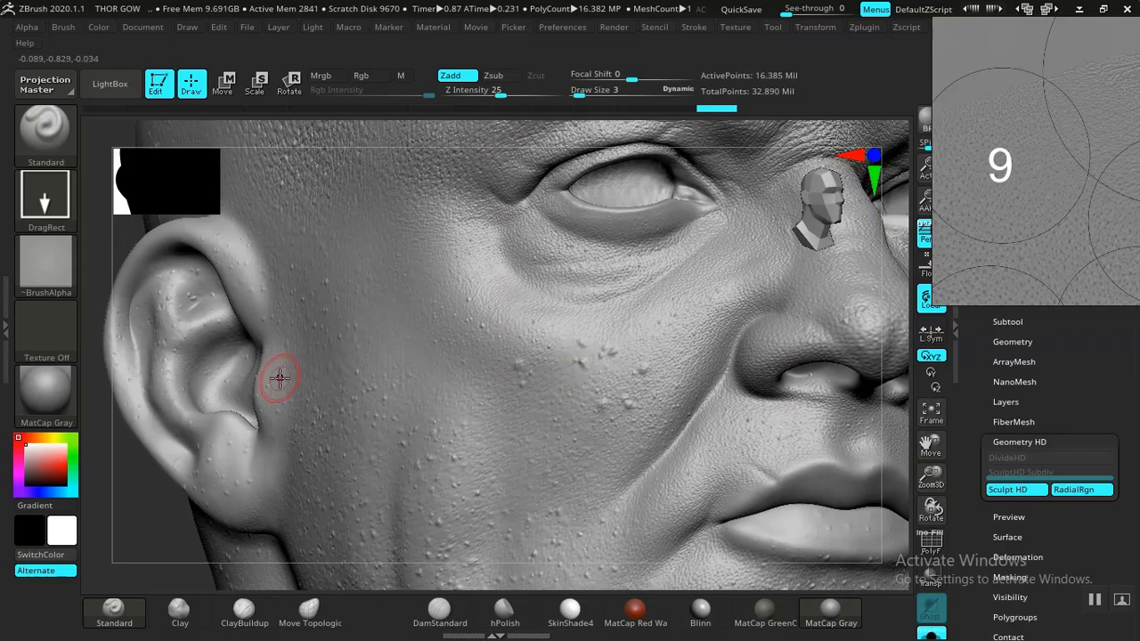
left_click(123, 86)
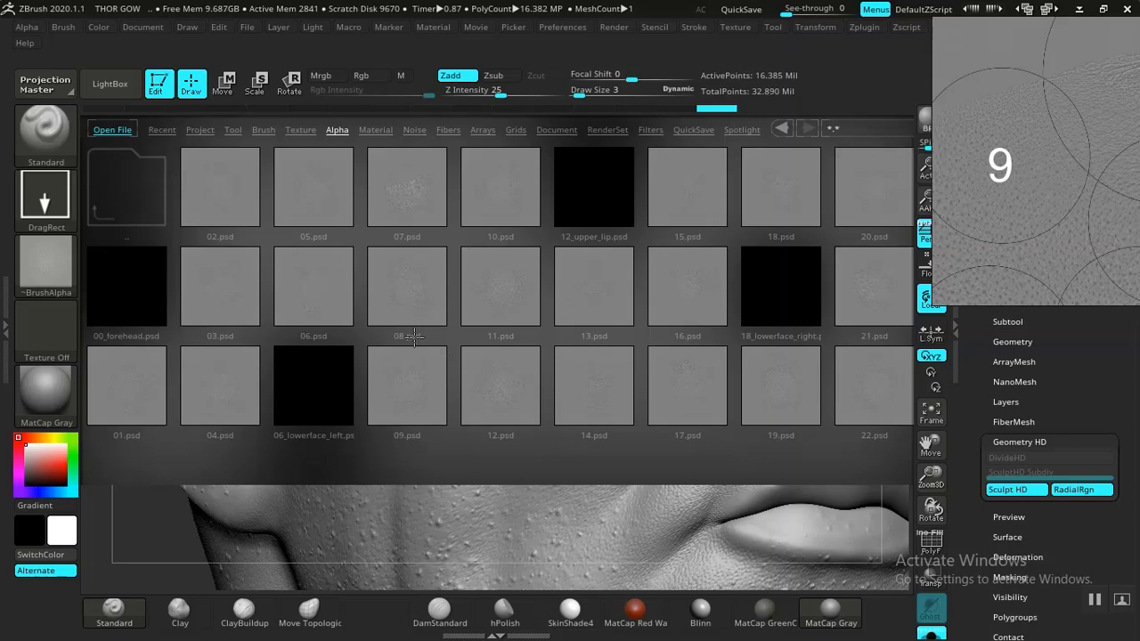
left_click(405, 397)
double_click(402, 392)
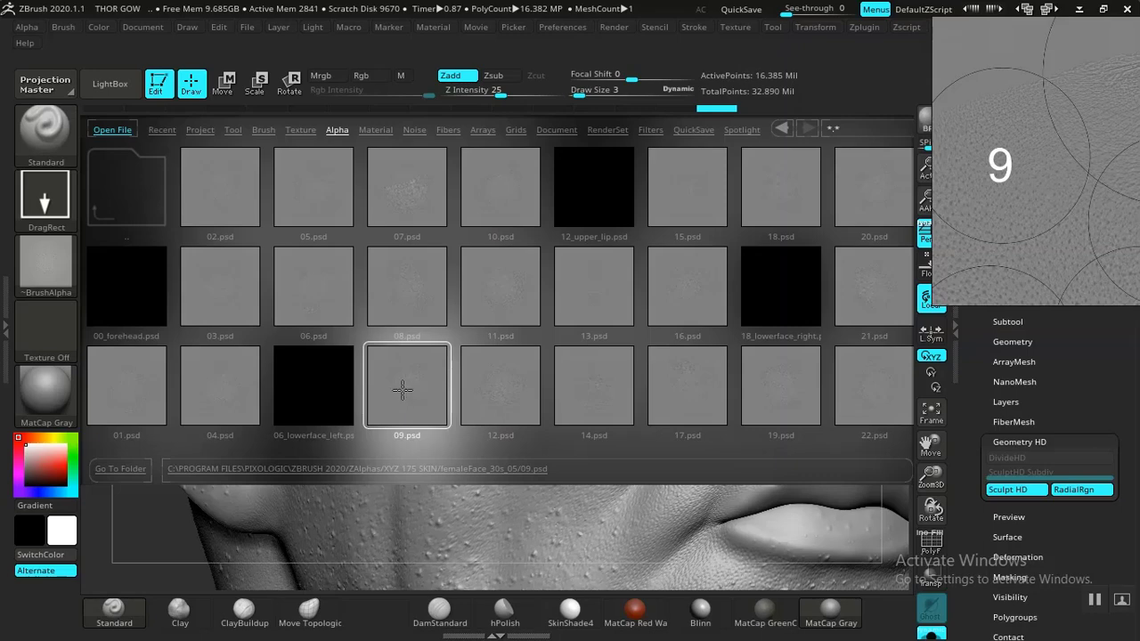
left_click(101, 88)
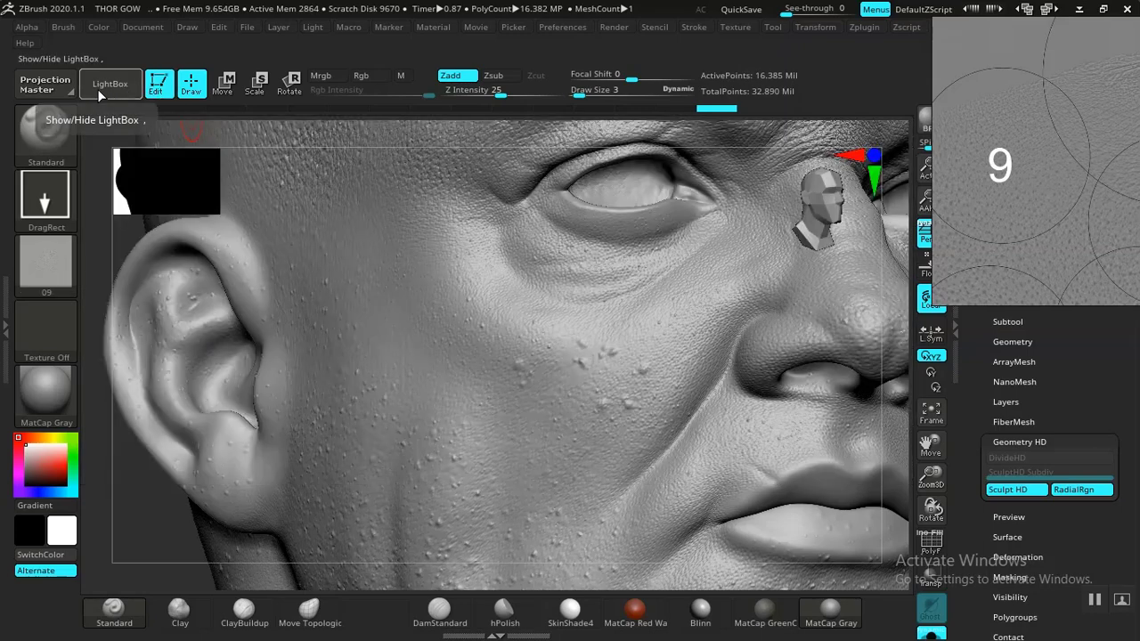
left_click(27, 26)
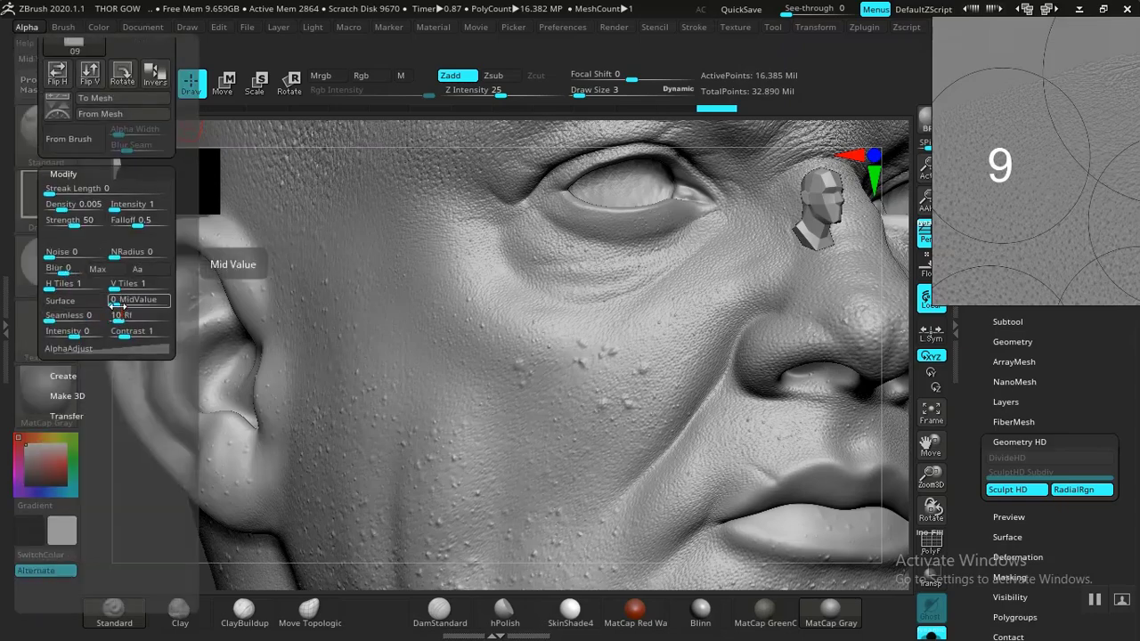
left_click(124, 301)
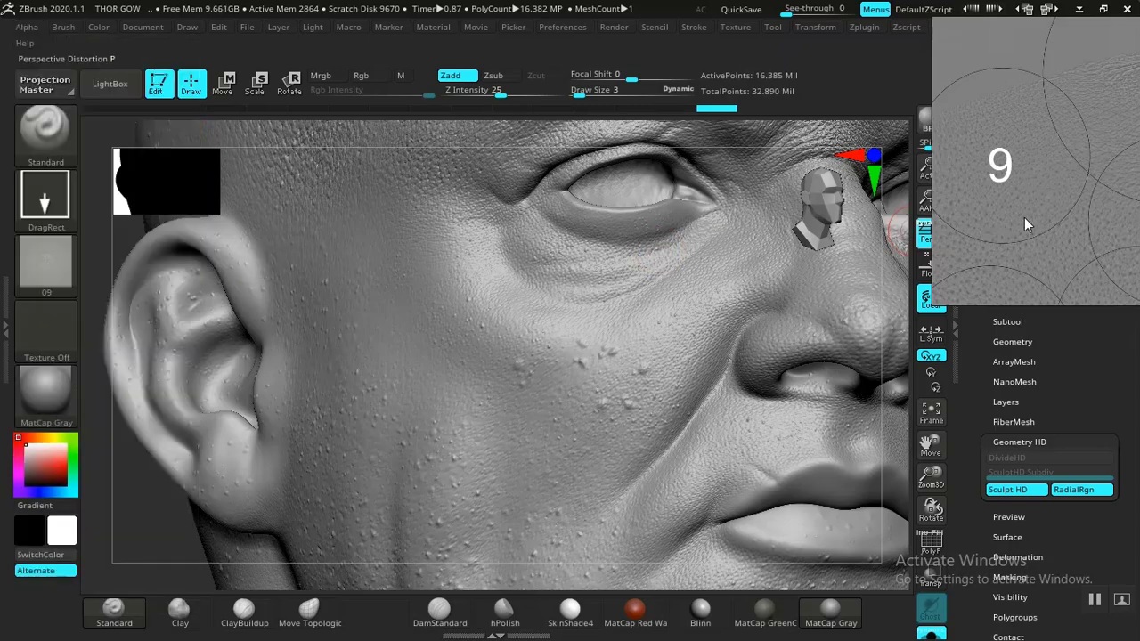
- Check region 9 on the pore map and stamp the 09 alpha over the cheek in front of the ear, undoing the first stamp
mouse_move(1018, 217)
middle_mouse_down()
mouse_move(1071, 194)
mouse_move(1003, 227)
mouse_move(1019, 220)
middle_mouse_up()
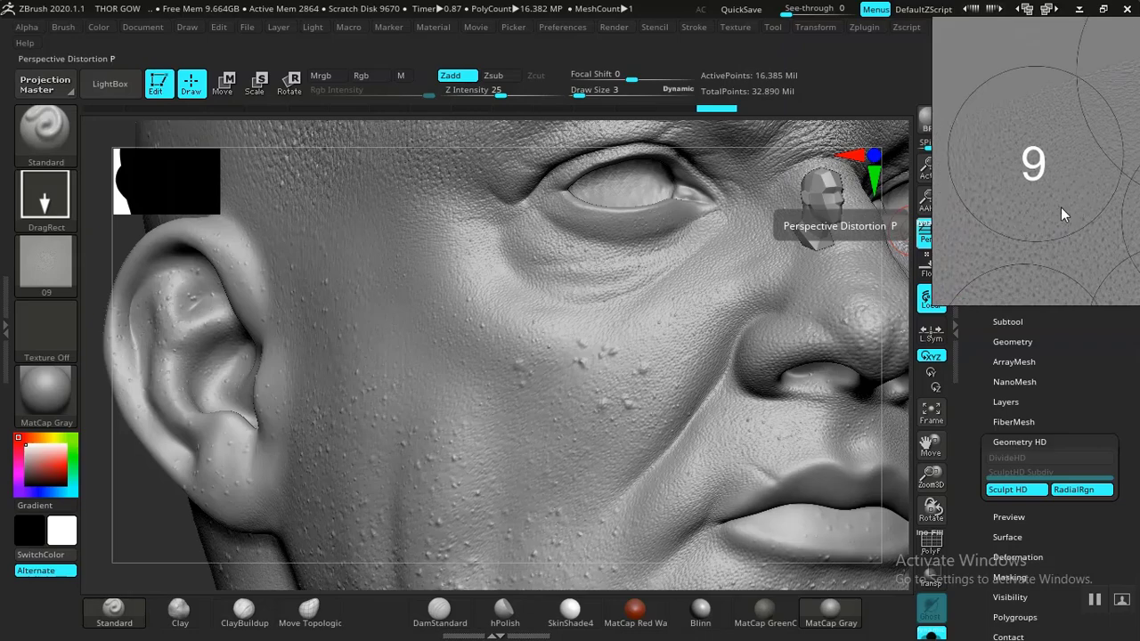
right_click_drag(1071, 202, 976, 228)
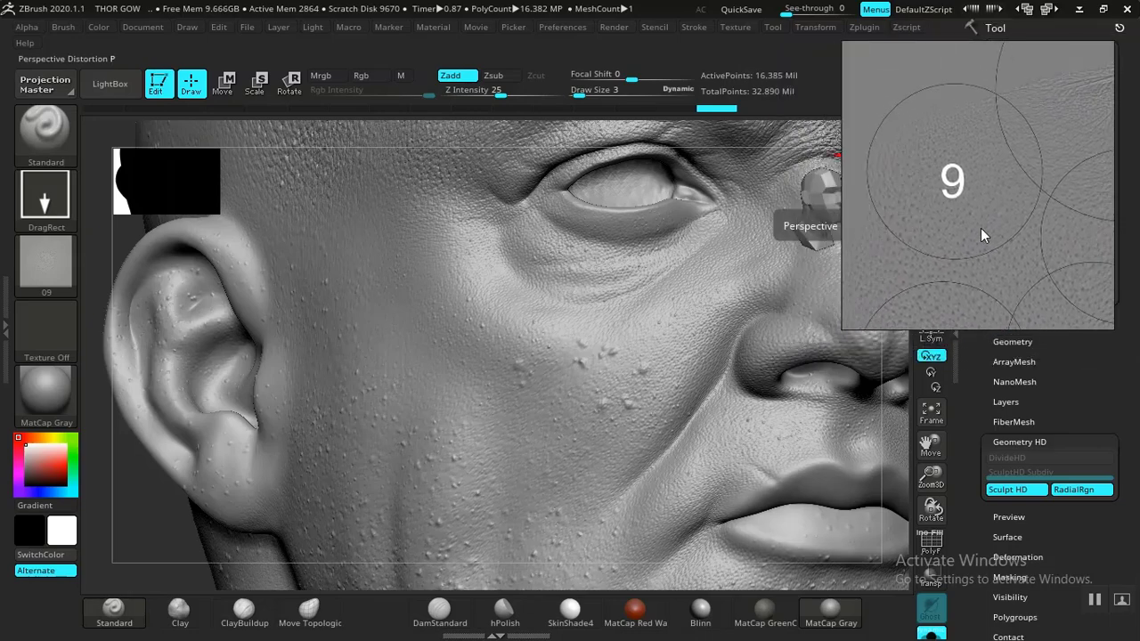
scroll(984, 229, "down", 3)
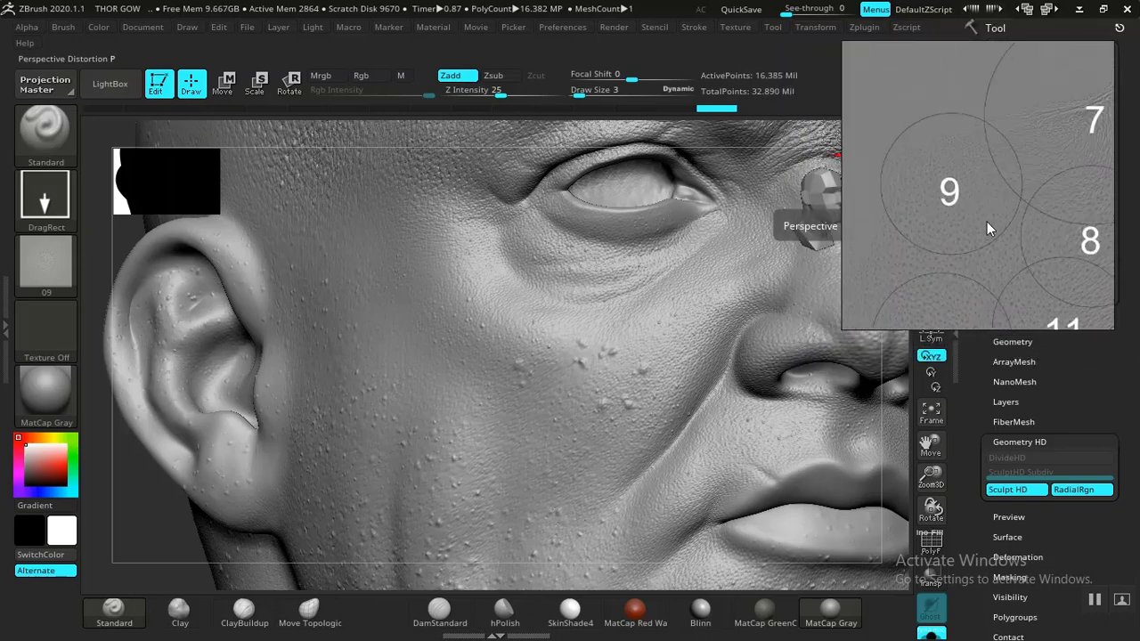
middle_click_drag(996, 208, 955, 202)
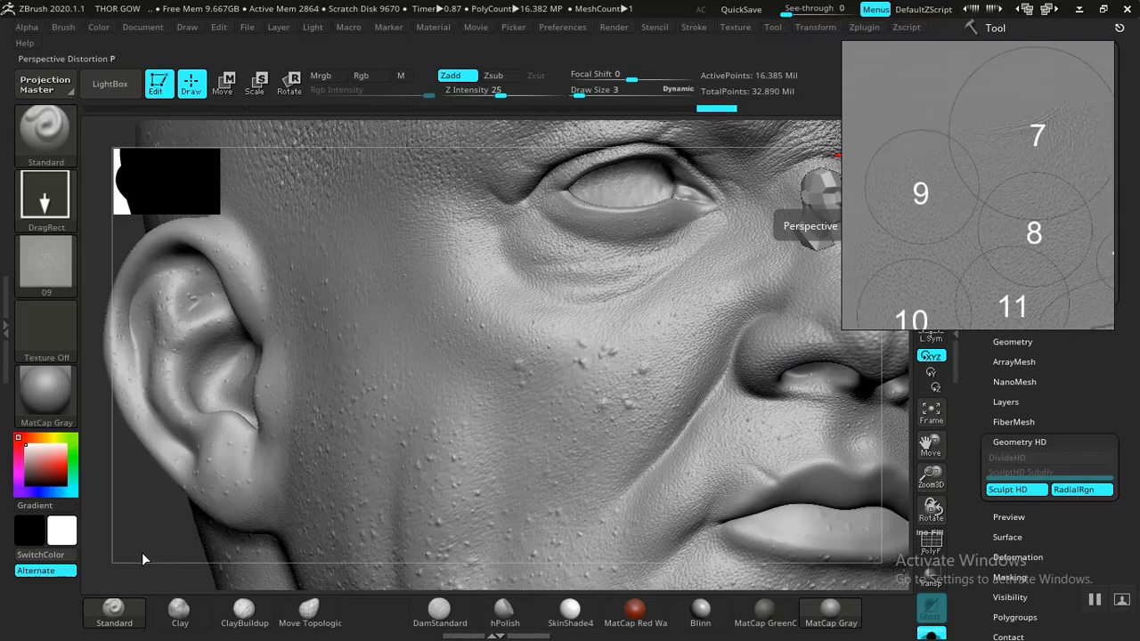
left_click_drag(154, 553, 182, 551)
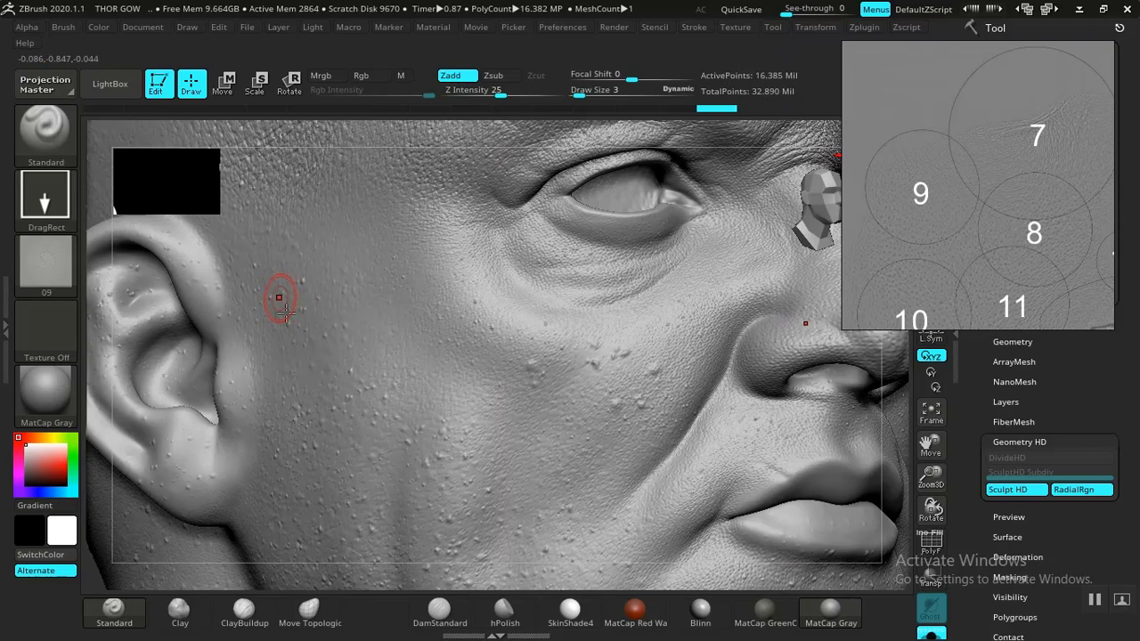
left_click_drag(336, 426, 361, 453)
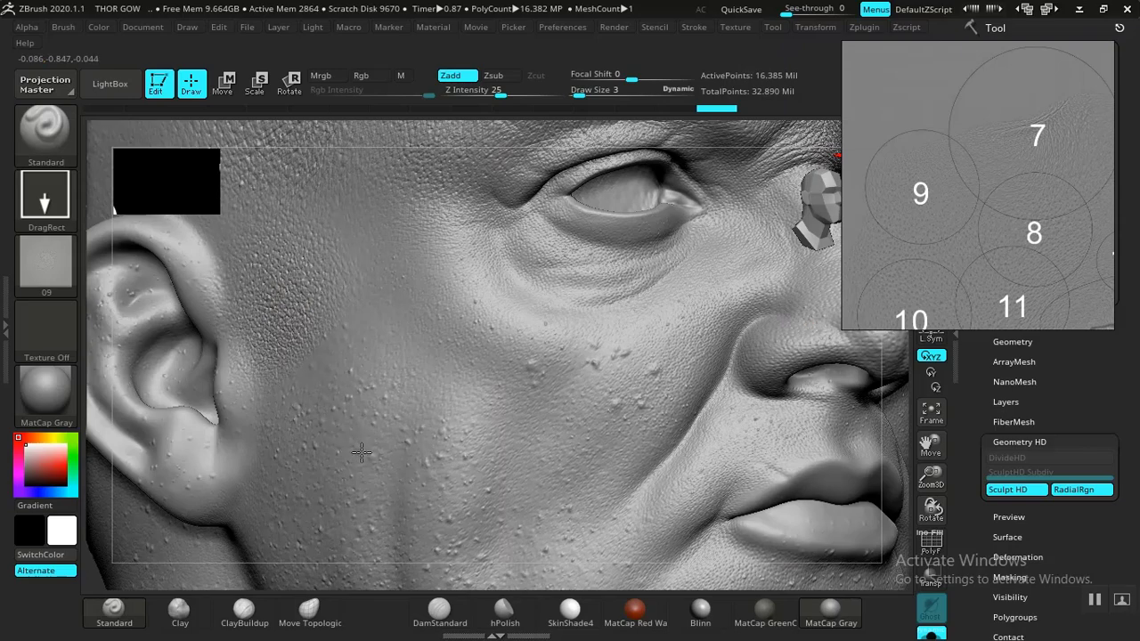
key("ctrl")
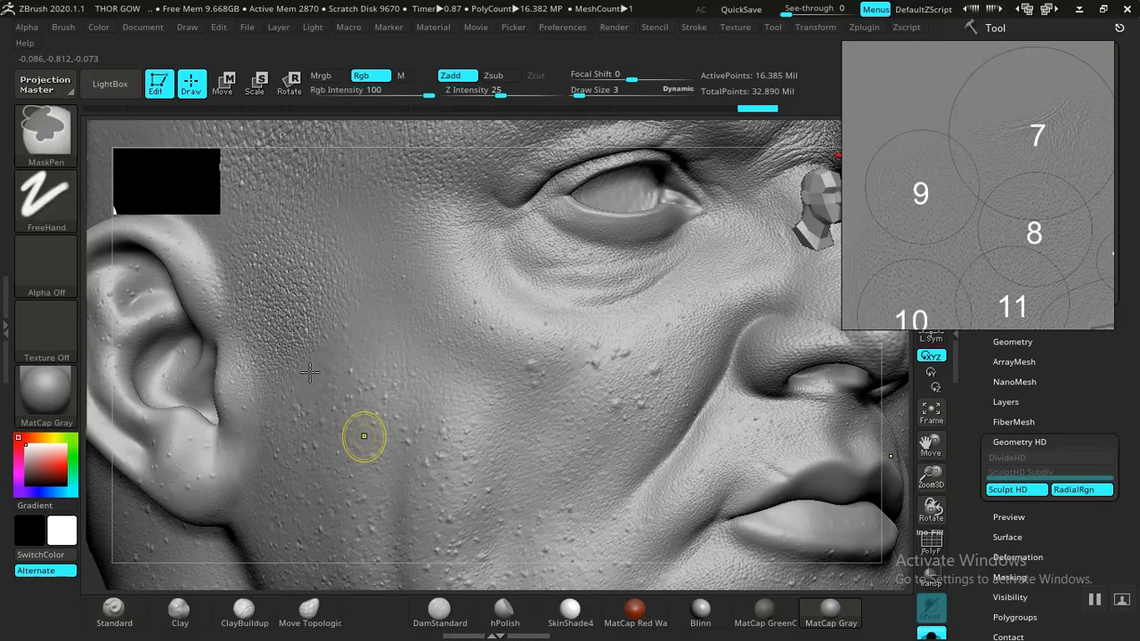
key("ctrl+z")
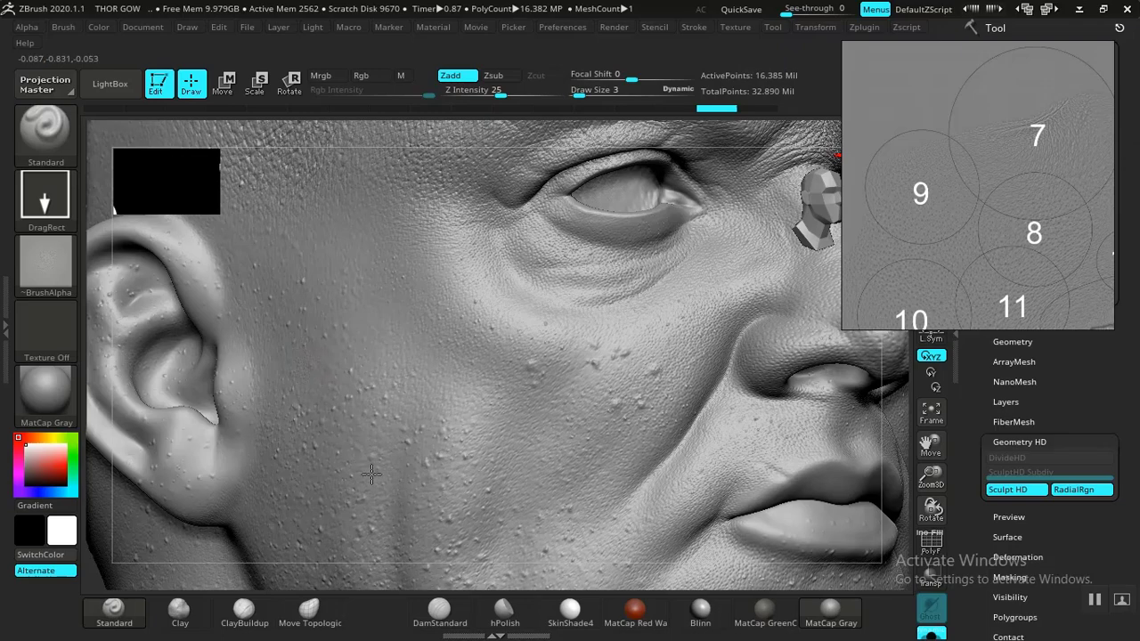
left_click_drag(371, 474, 449, 475)
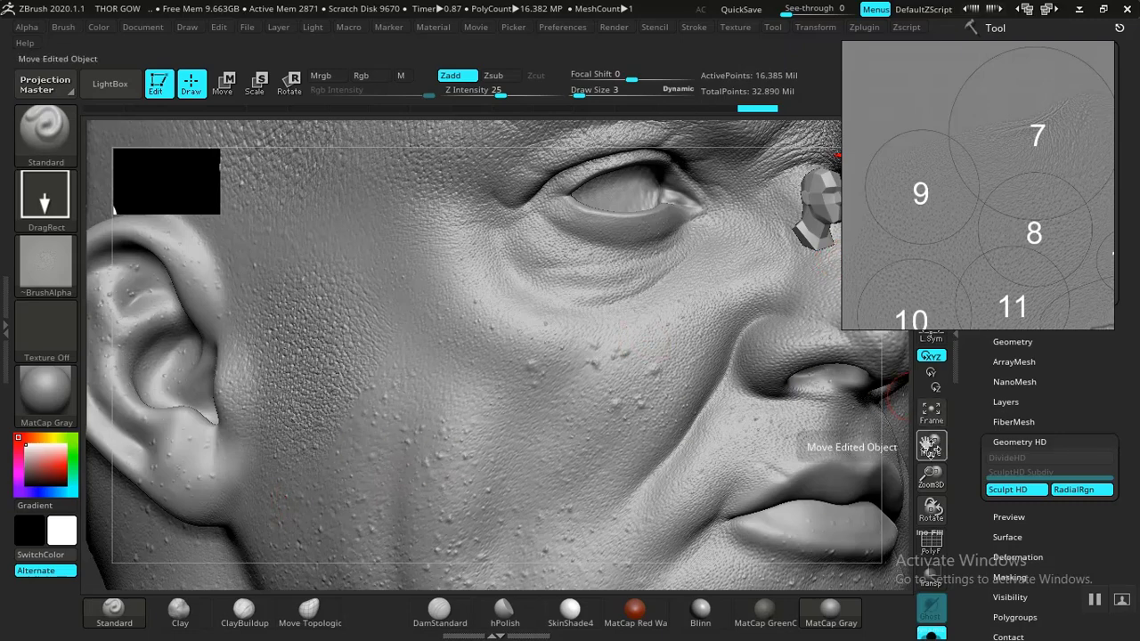
- Stamp the 09 alpha over the cheek beside the earlobe and down onto the back of the jaw
mouse_move(931, 436)
left_mouse_down()
mouse_move(934, 378)
mouse_move(329, 371)
left_mouse_up()
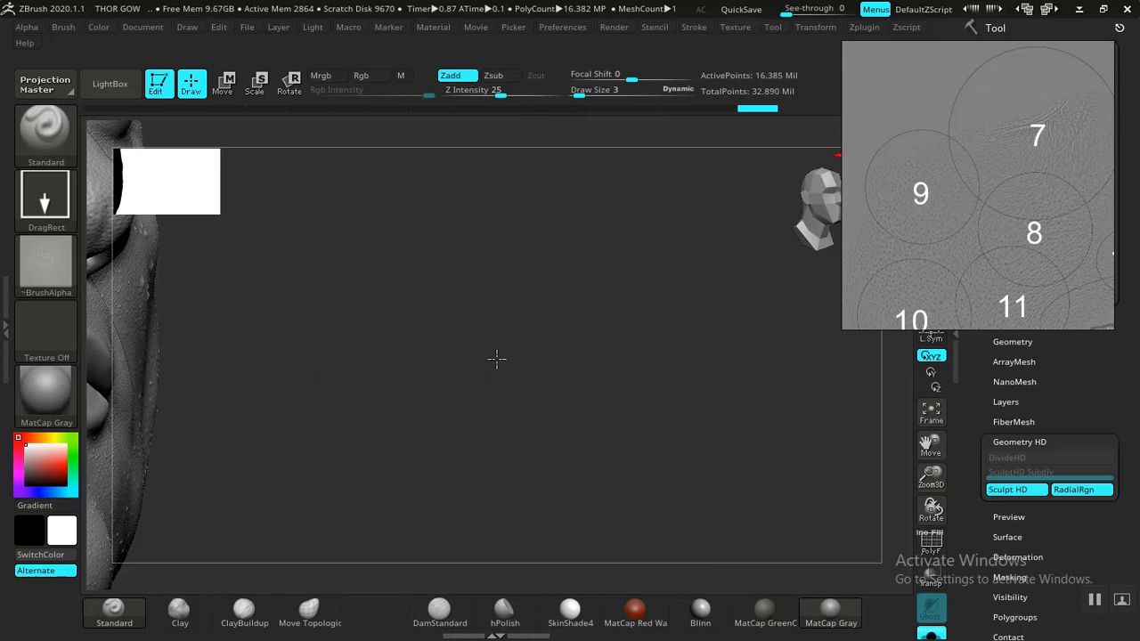
left_click_drag(673, 356, 801, 313)
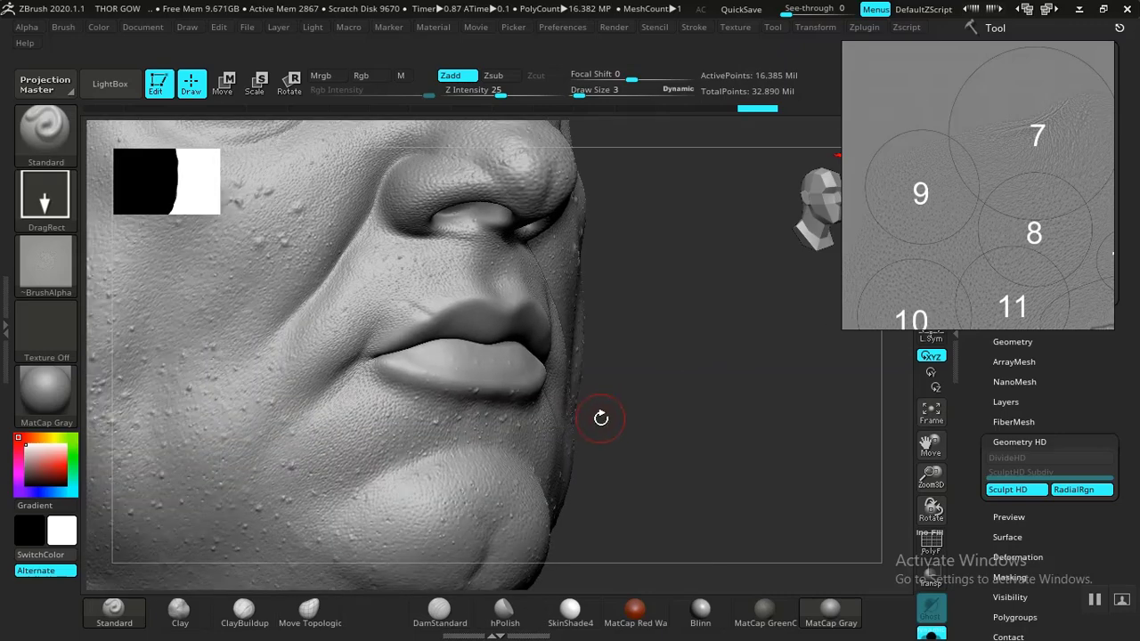
left_click_drag(827, 421, 870, 420, "alt")
left_click_drag(807, 417, 892, 427, "alt")
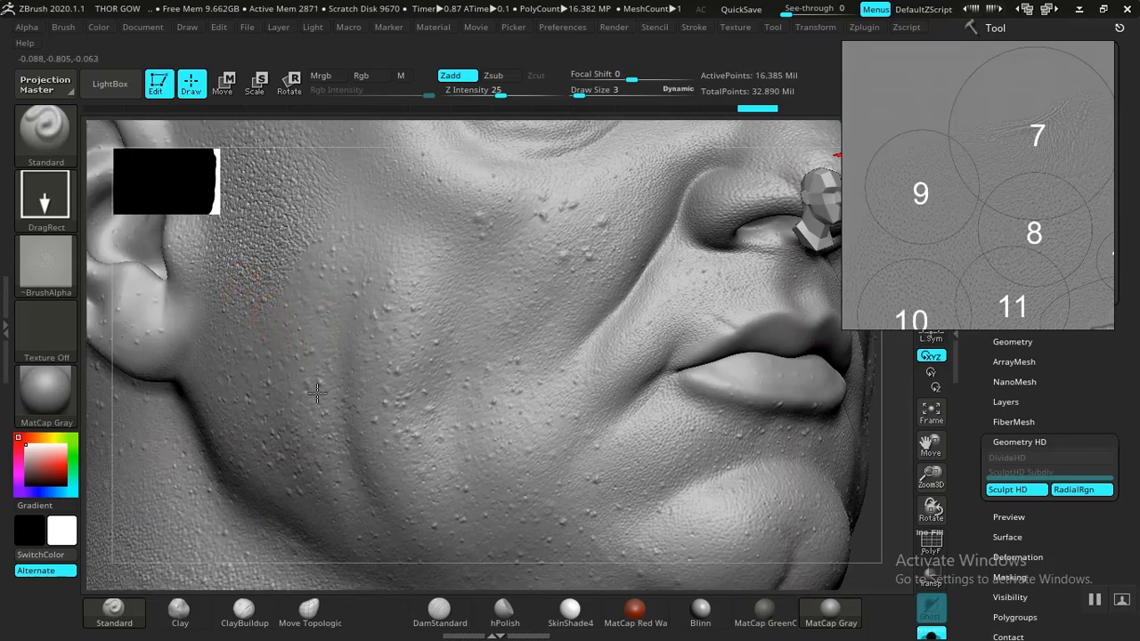
mouse_move(340, 448)
left_mouse_down()
mouse_move(380, 475)
mouse_move(249, 454)
left_mouse_up()
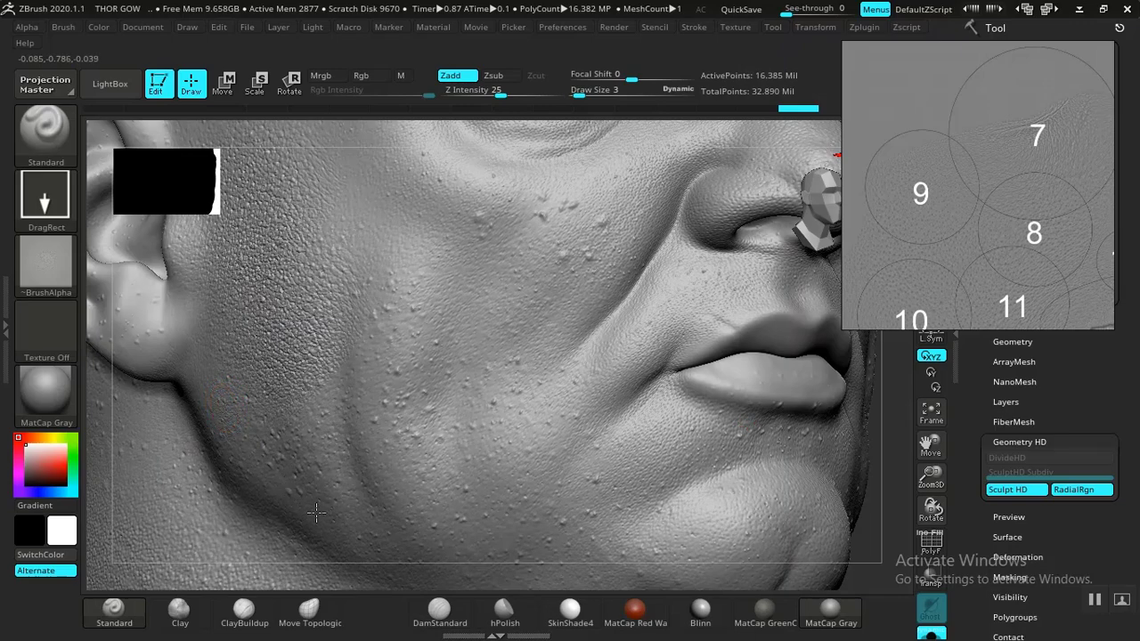
mouse_move(316, 512)
left_mouse_down()
mouse_move(392, 556)
mouse_move(407, 433)
left_mouse_up()
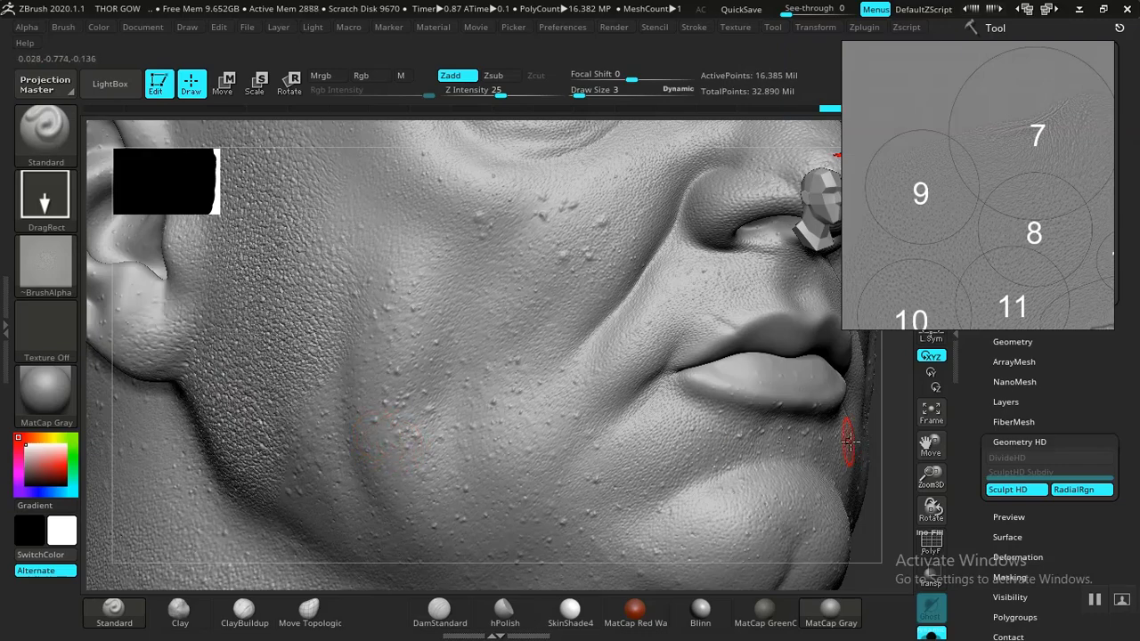
- Stamp the 09 alpha over the cheekbone below the outer eye corner, undoing one attempt and checking the alpha's settings before stamping again
mouse_move(861, 471)
left_mouse_down()
mouse_move(812, 525)
mouse_move(815, 497)
left_mouse_up()
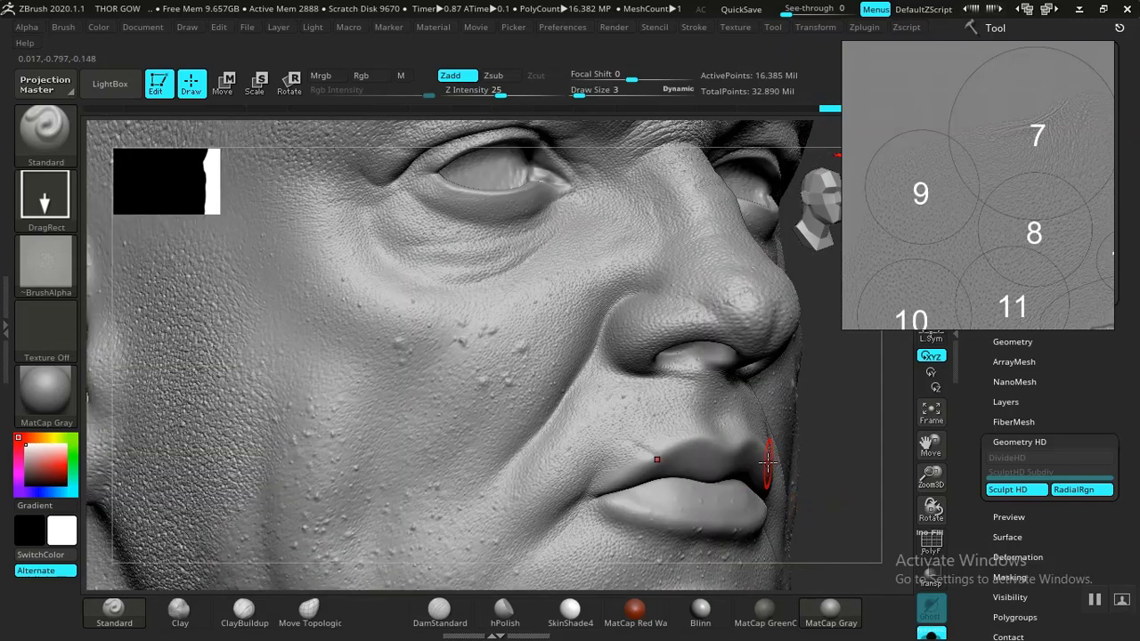
mouse_move(860, 455)
left_mouse_down()
mouse_move(873, 472)
mouse_move(895, 452)
left_mouse_up()
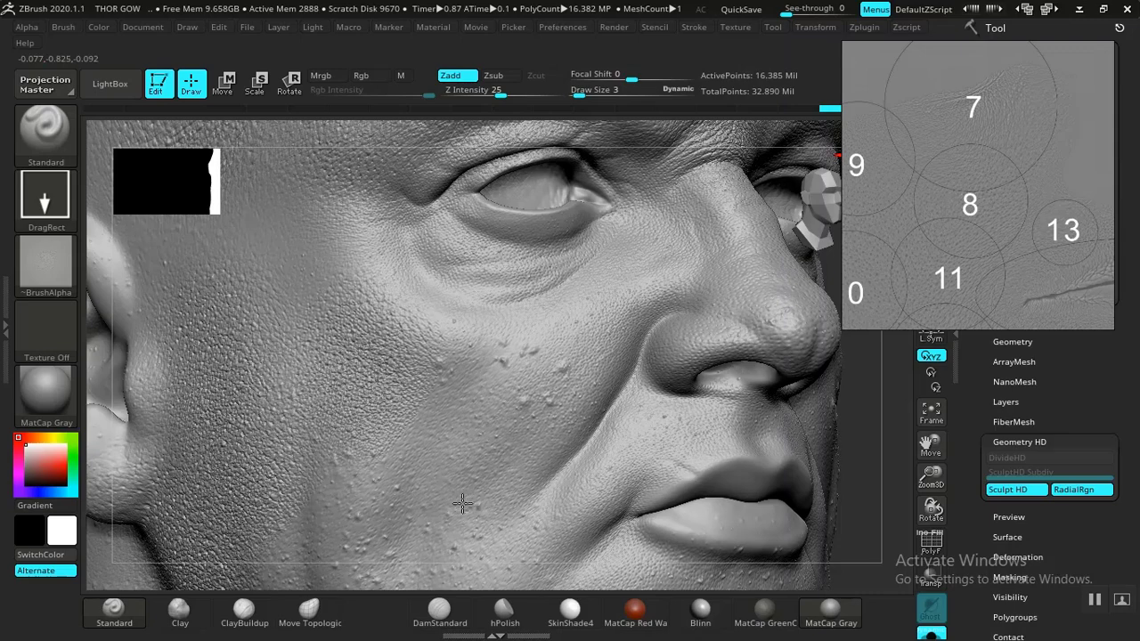
key("ctrl")
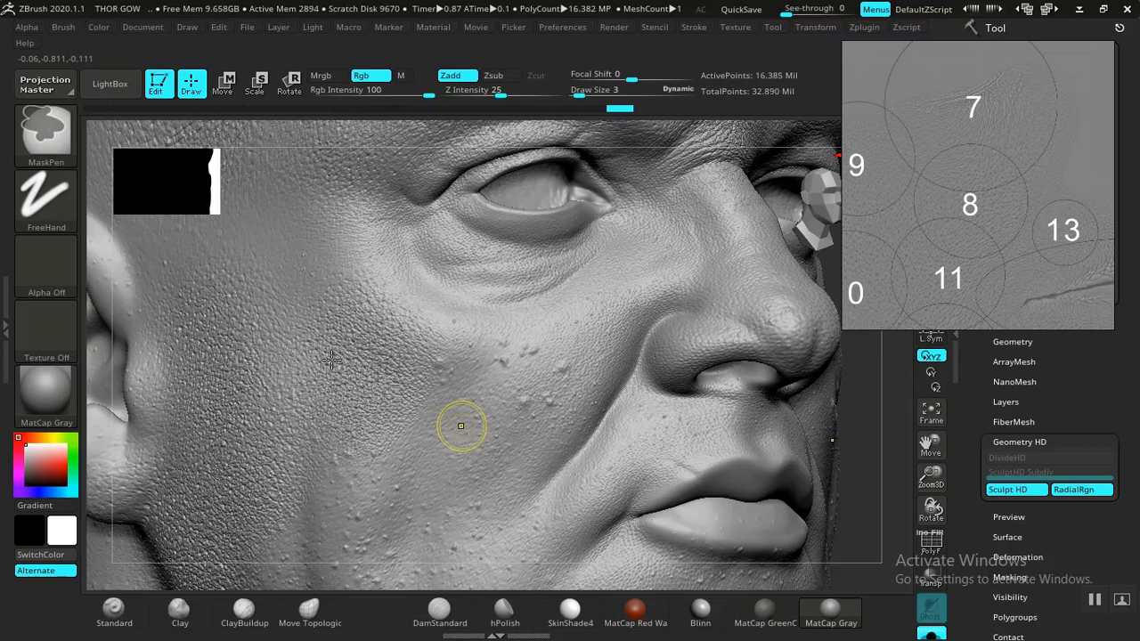
left_click(27, 26)
left_click_drag(22, 517, 22, 360)
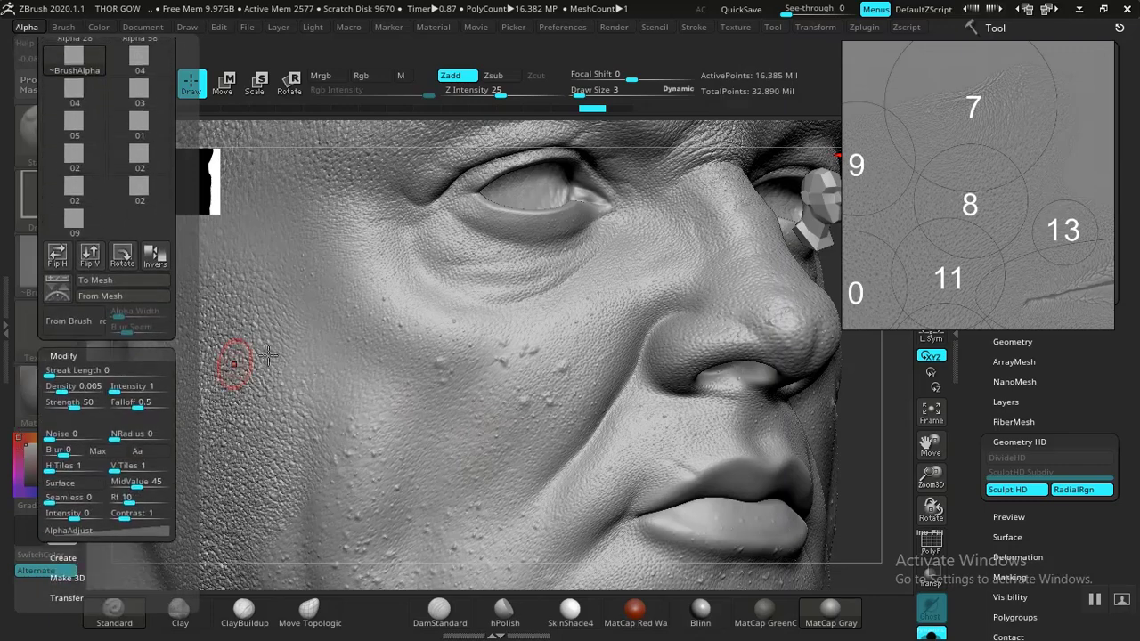
mouse_move(331, 362)
left_mouse_down()
mouse_move(415, 508)
mouse_move(407, 501)
left_mouse_up()
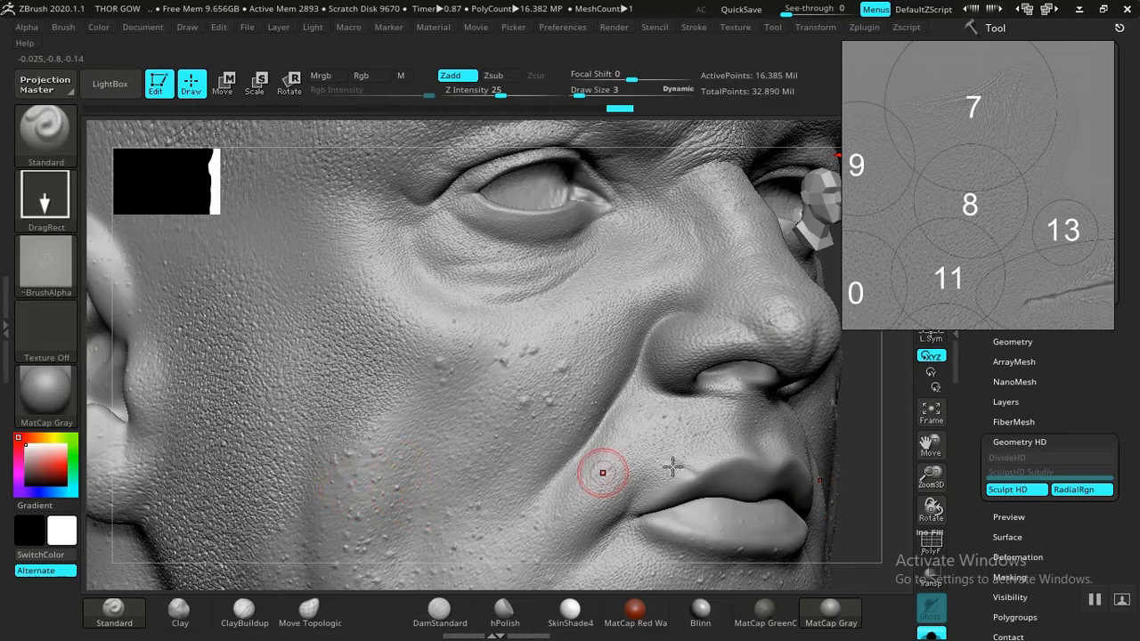
- Stamp the 09 alpha over the lower cheek and along the jaw toward the mouth, and check how the cheek texture blends
left_click_drag(855, 395, 854, 356)
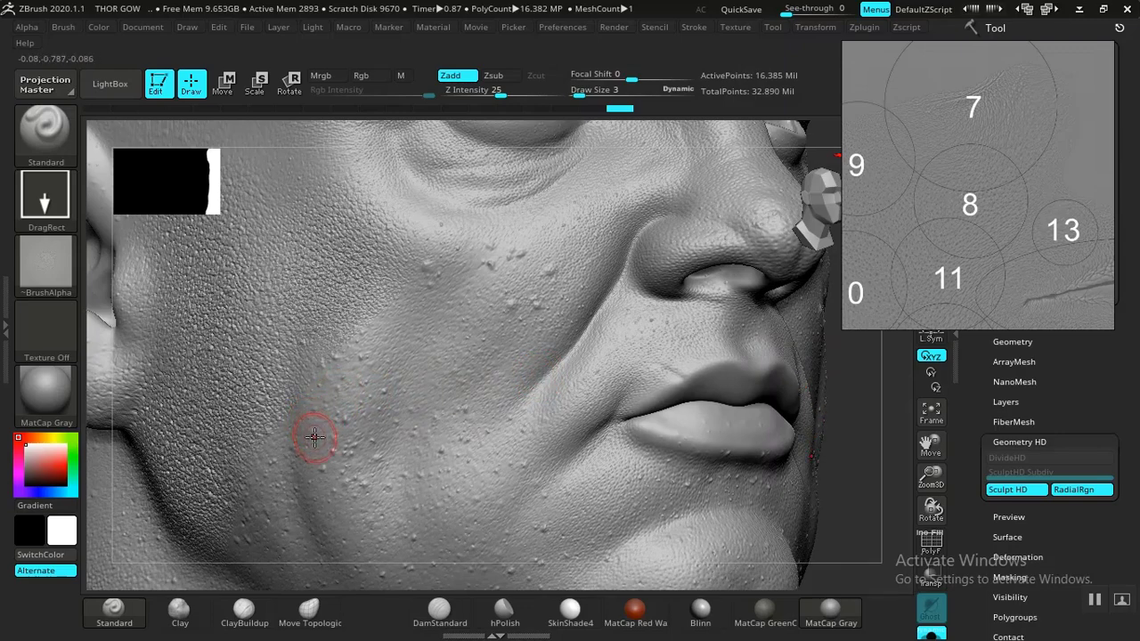
left_click_drag(353, 514, 299, 545)
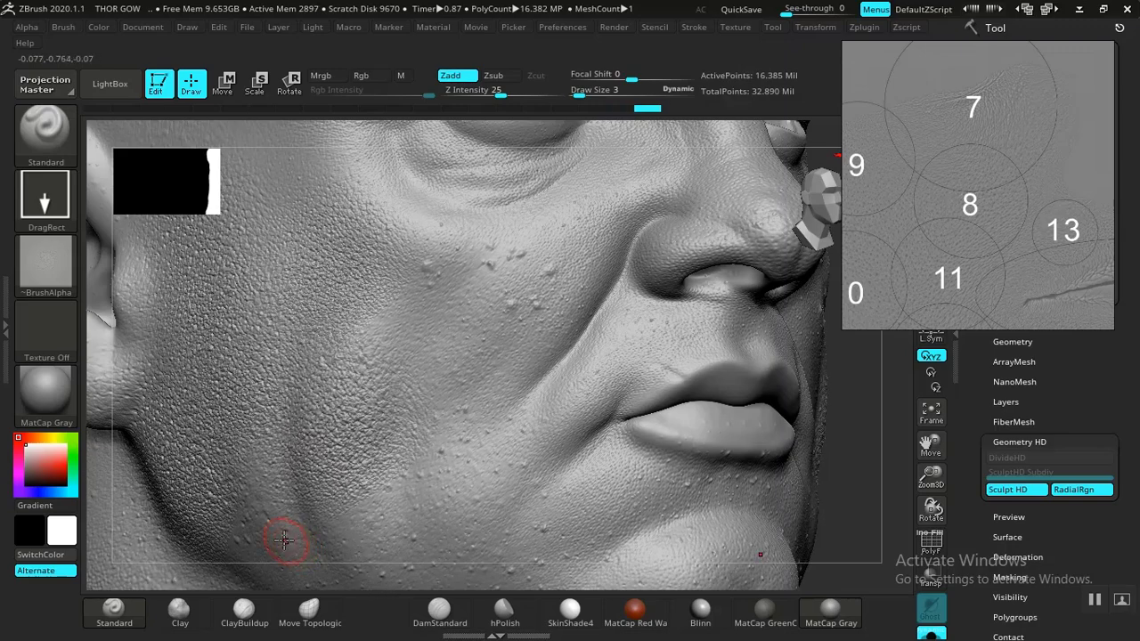
left_click_drag(385, 605, 472, 632)
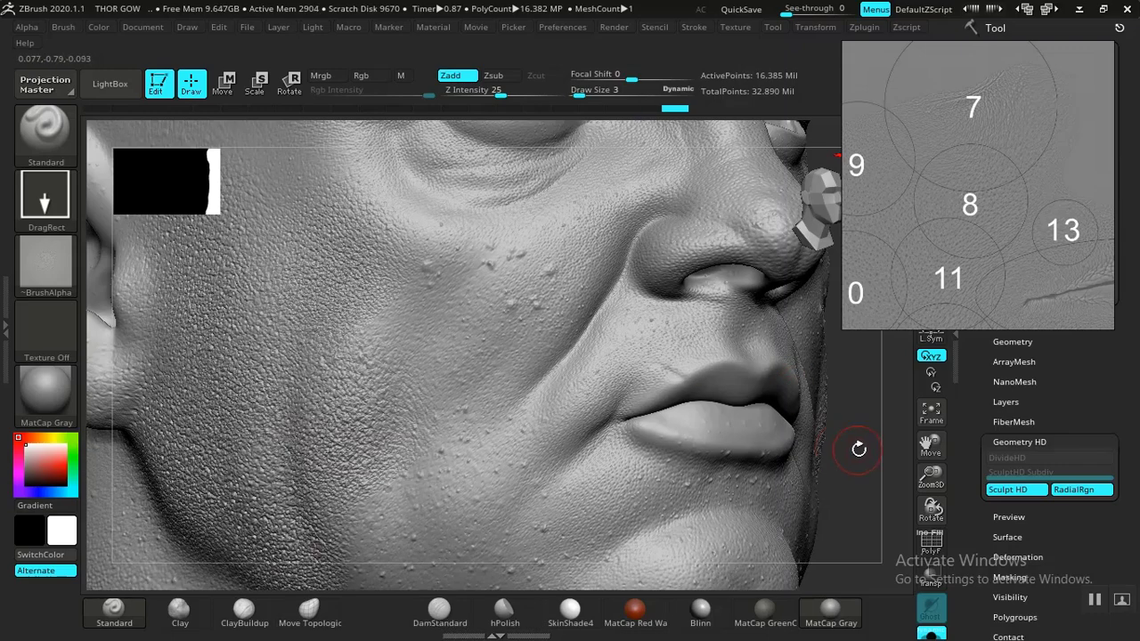
mouse_move(864, 453)
left_mouse_down()
mouse_move(810, 524)
mouse_move(825, 457)
left_mouse_up()
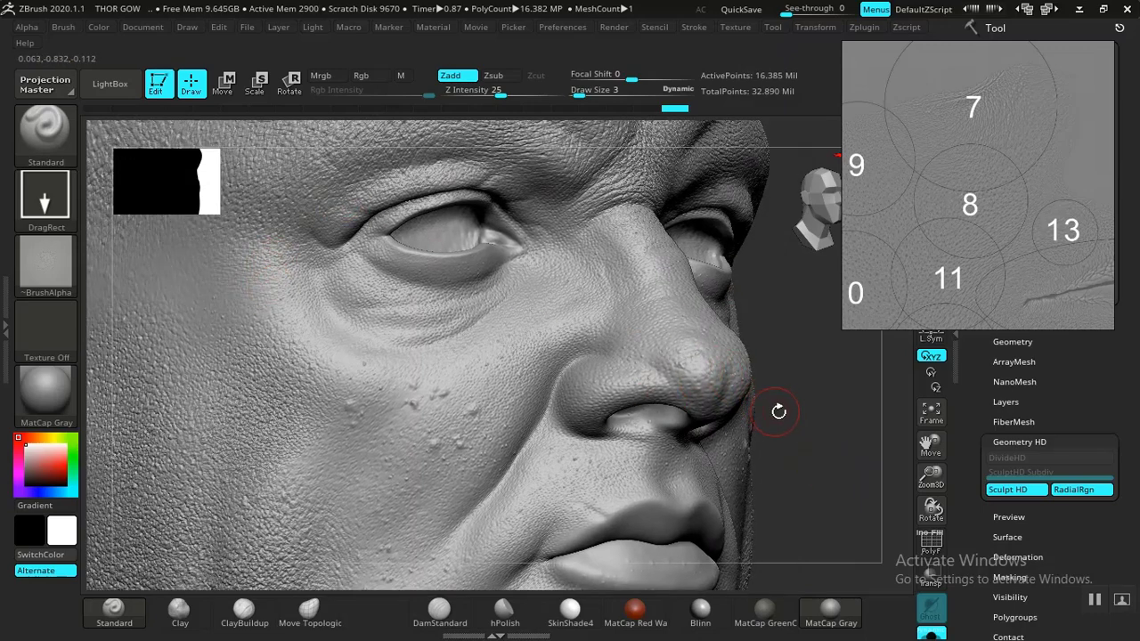
mouse_move(805, 375)
left_mouse_down()
mouse_move(806, 352)
mouse_move(819, 356)
left_mouse_up()
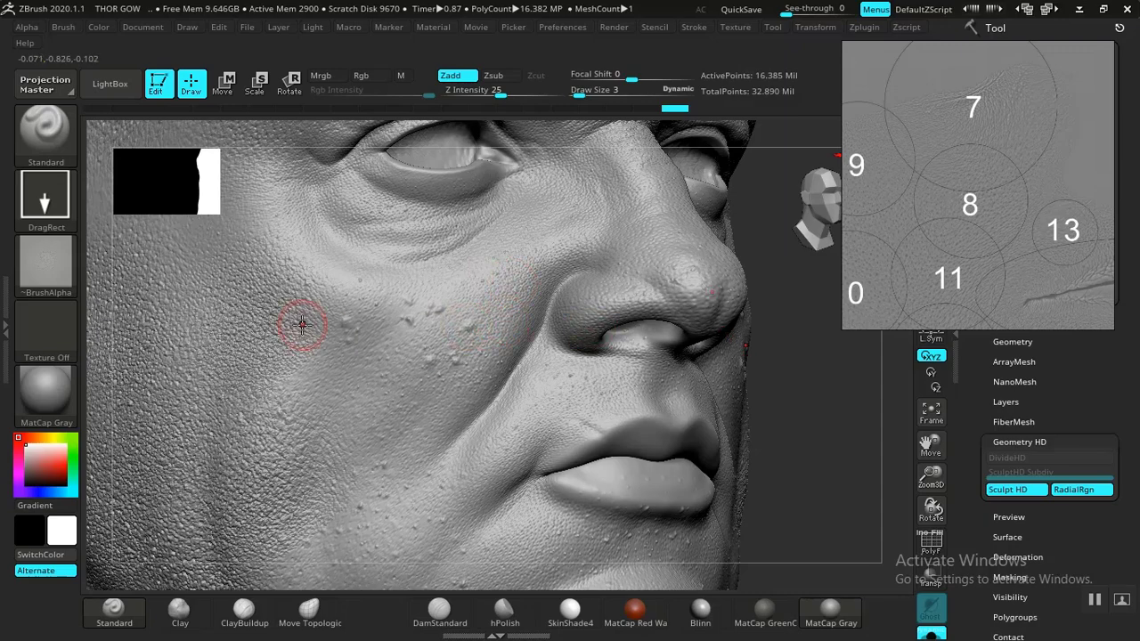
- Load the skin alpha 08.psd from the LightBox alpha library into the Standard brush
key("comma")
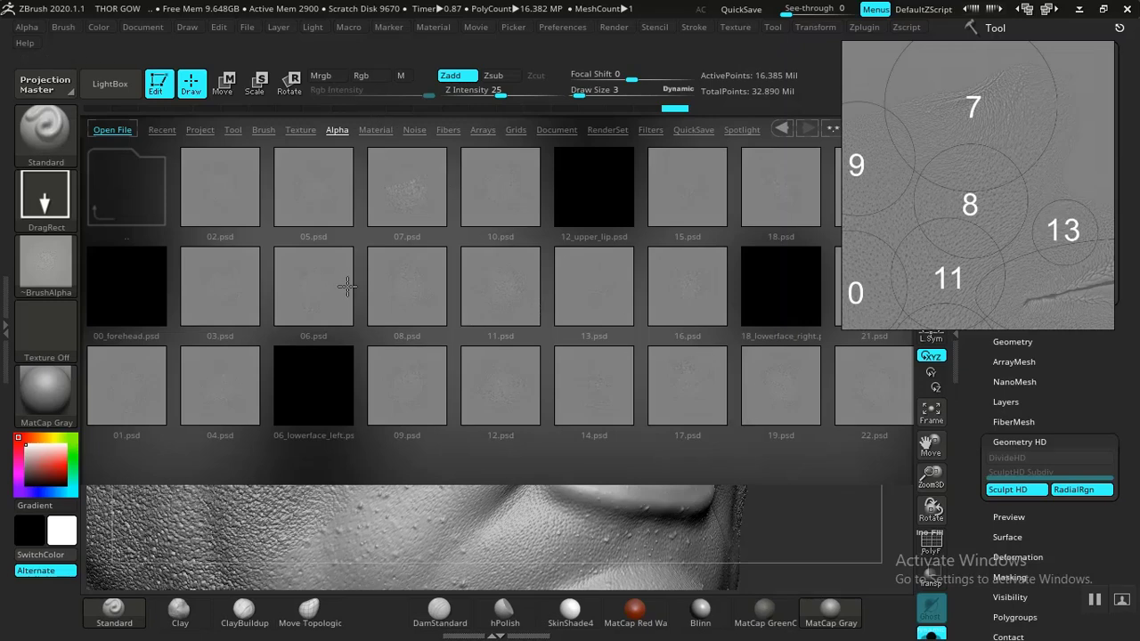
double_click(410, 295)
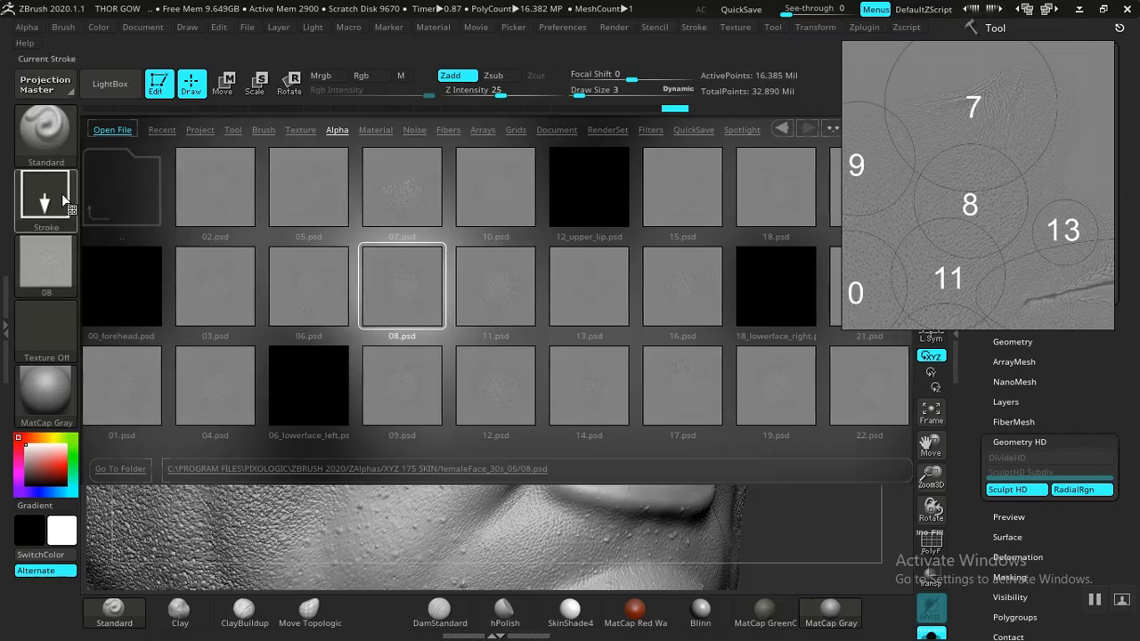
left_click(113, 89)
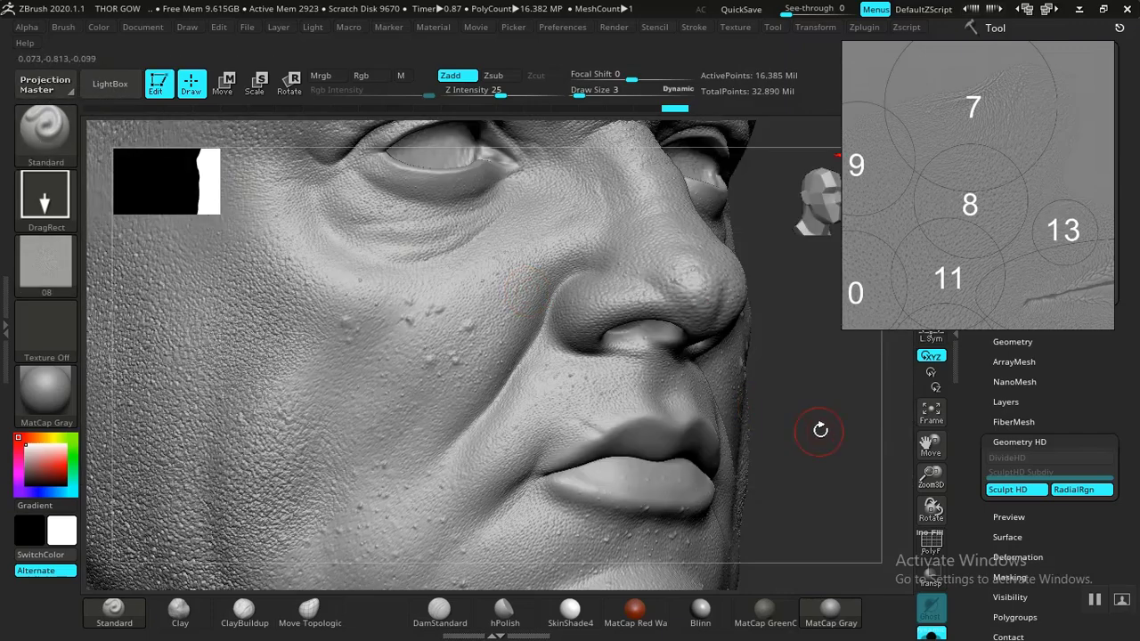
- Set the 08 alpha's radial fade to 10 and adjust its mid value
mouse_move(763, 343)
left_mouse_down()
mouse_move(763, 333)
mouse_move(782, 387)
mouse_move(764, 386)
mouse_move(817, 411)
mouse_move(811, 389)
mouse_move(664, 382)
mouse_move(763, 376)
mouse_move(776, 442)
mouse_move(784, 412)
mouse_move(758, 372)
mouse_move(779, 474)
mouse_move(755, 461)
left_mouse_up()
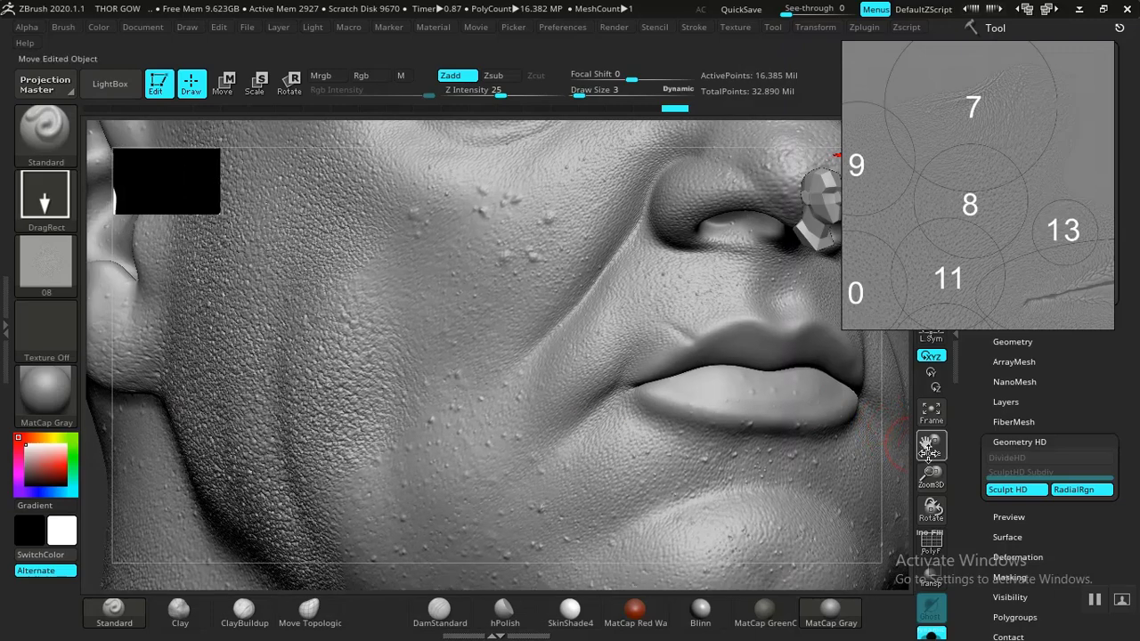
left_click_drag(904, 490, 868, 543)
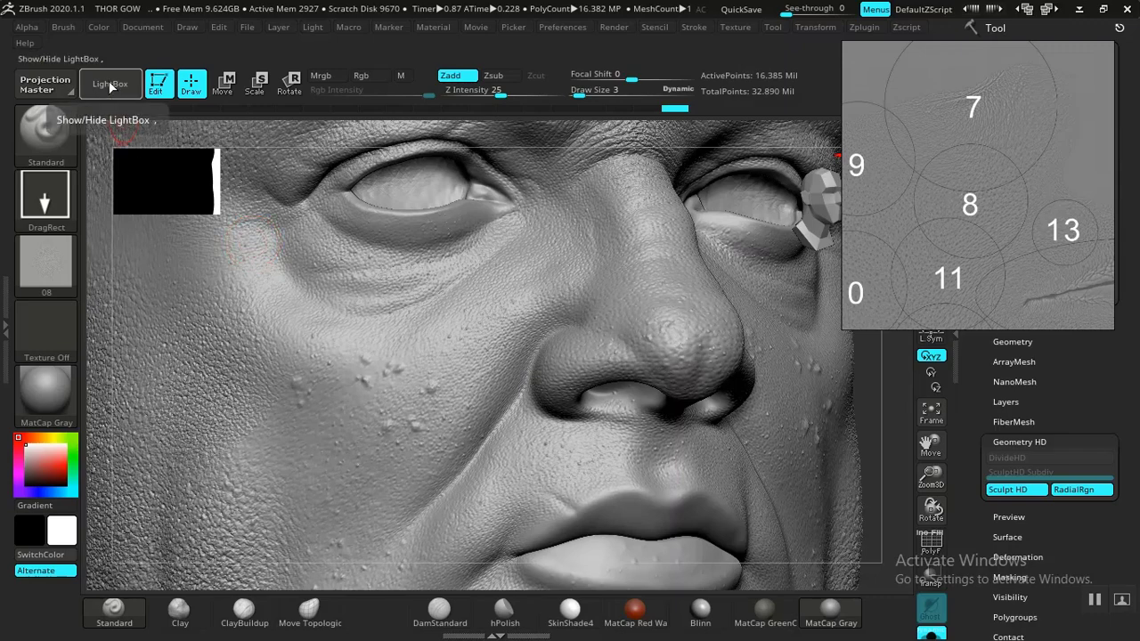
left_click(28, 28)
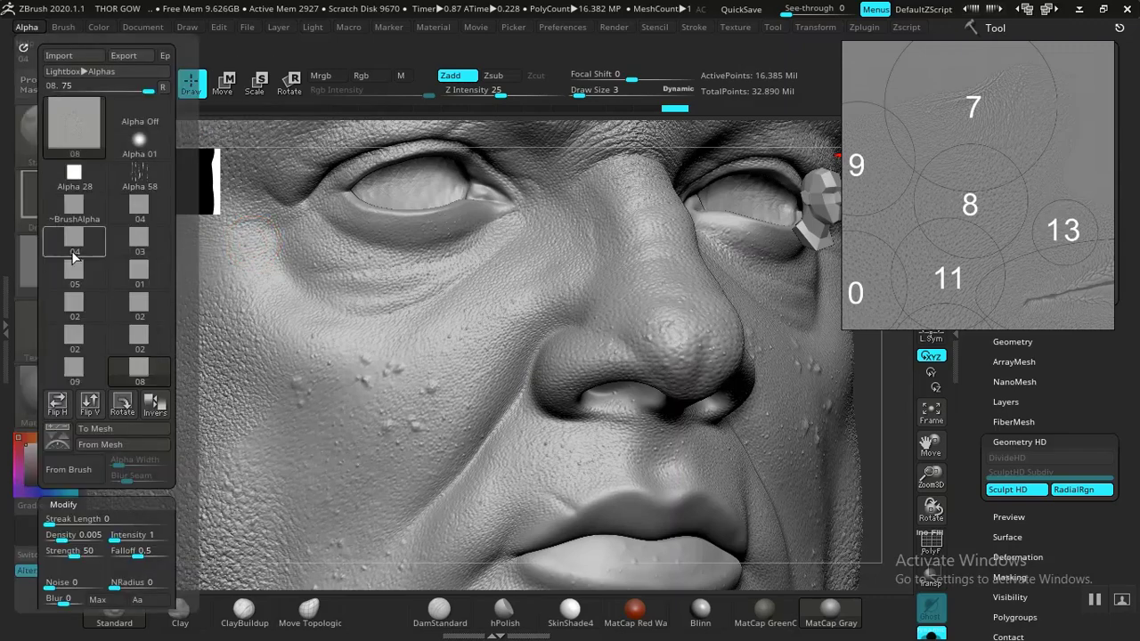
scroll(32, 354, "down", 6)
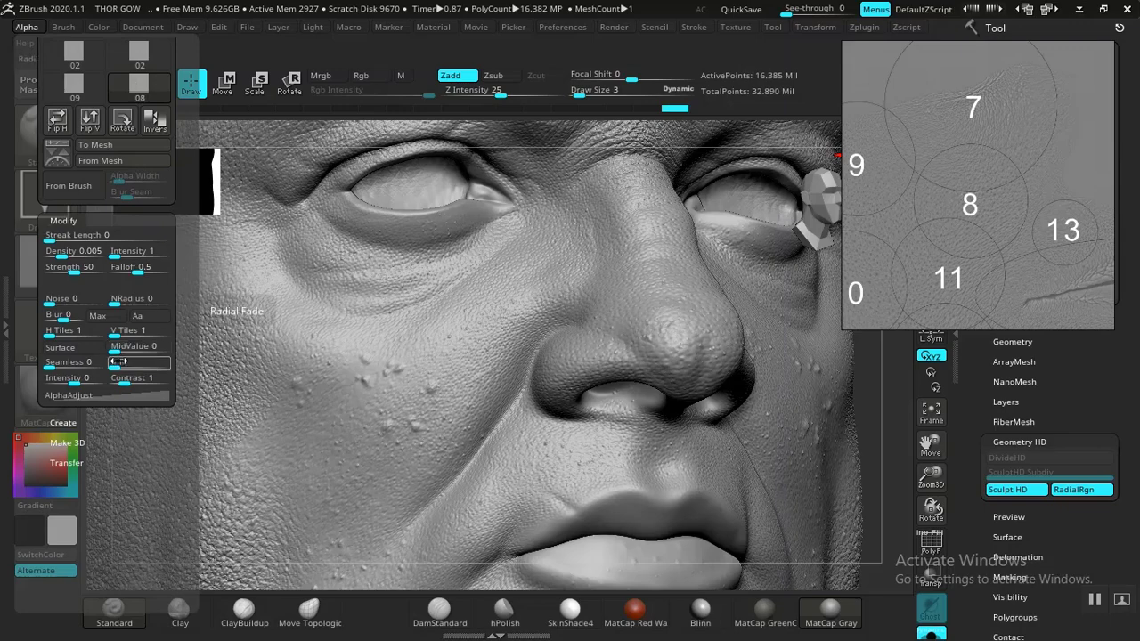
type("10 Rf")
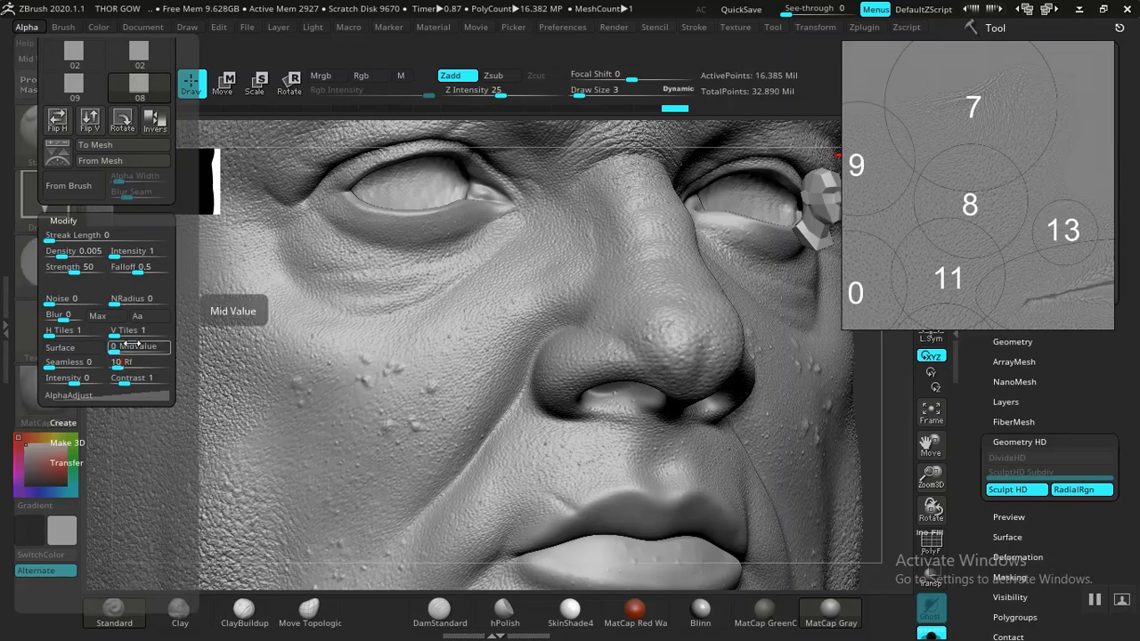
left_click(122, 345)
key("Return")
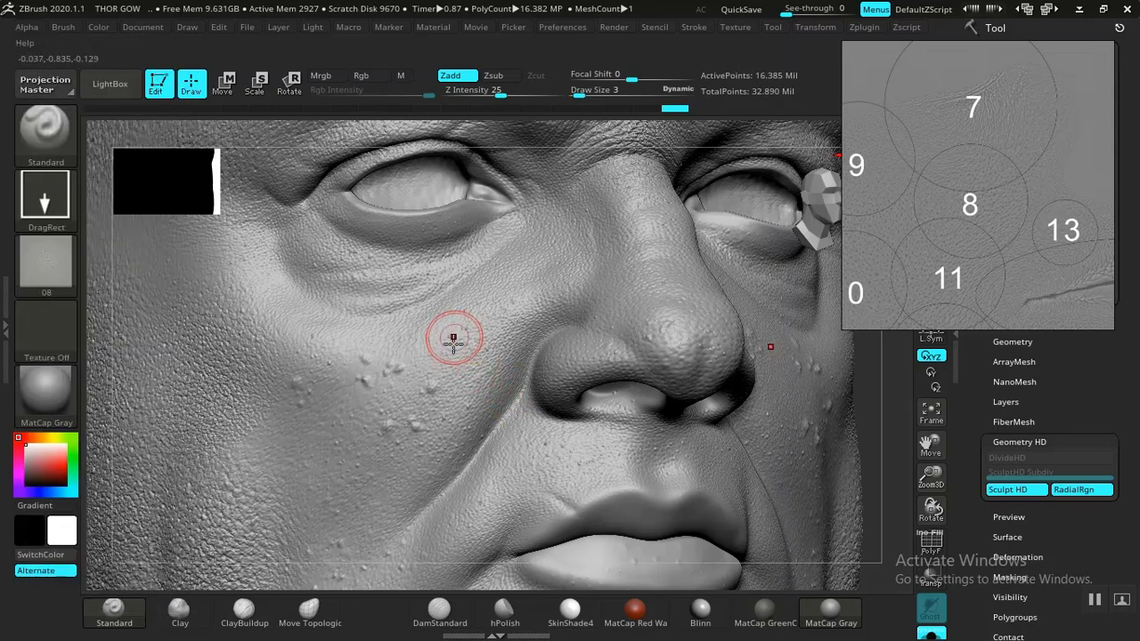
- Try stamping the 08 alpha's skin pores over the cheek beside the nose, and undo the stamps
mouse_move(450, 348)
left_mouse_down()
mouse_move(429, 440)
mouse_move(436, 459)
left_mouse_up()
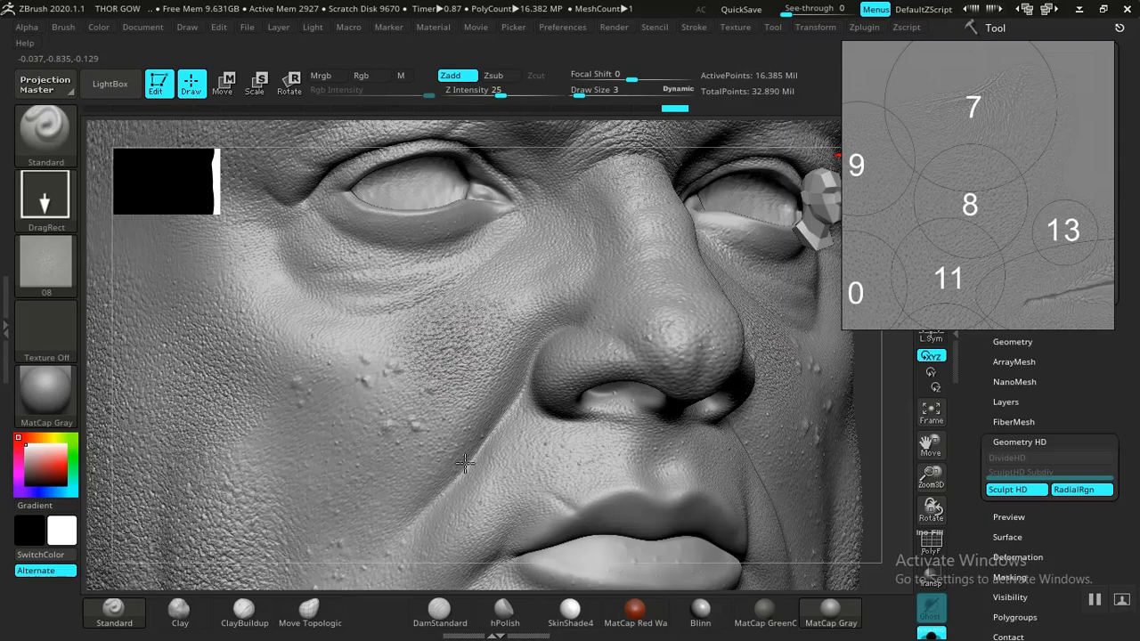
mouse_move(475, 464)
left_mouse_down()
mouse_move(489, 467)
mouse_move(496, 450)
left_mouse_up()
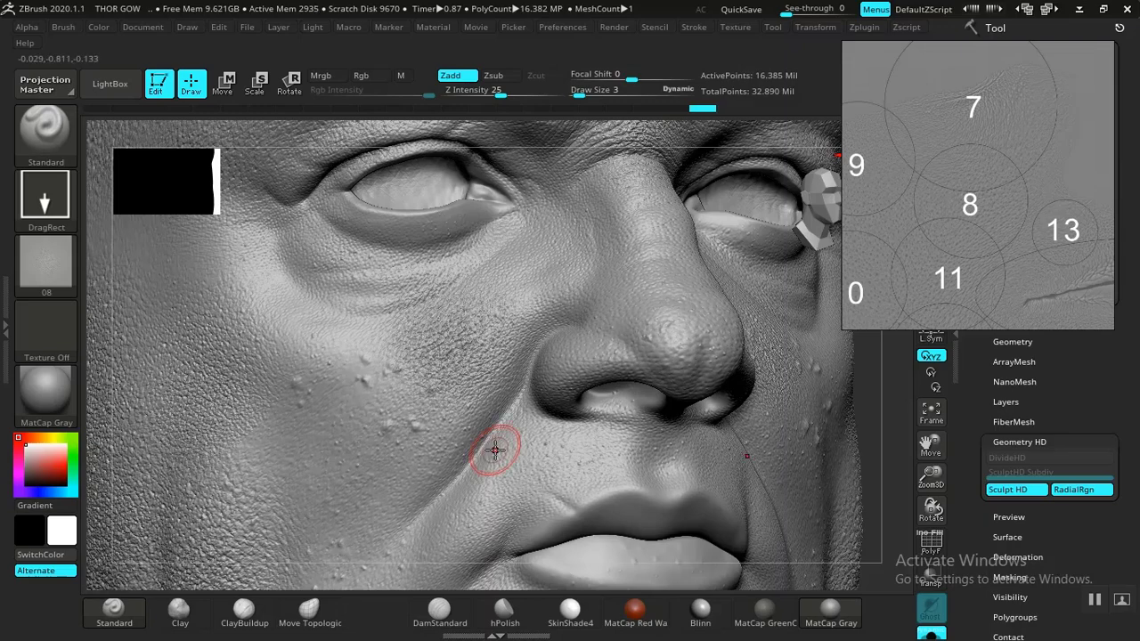
key("ctrl")
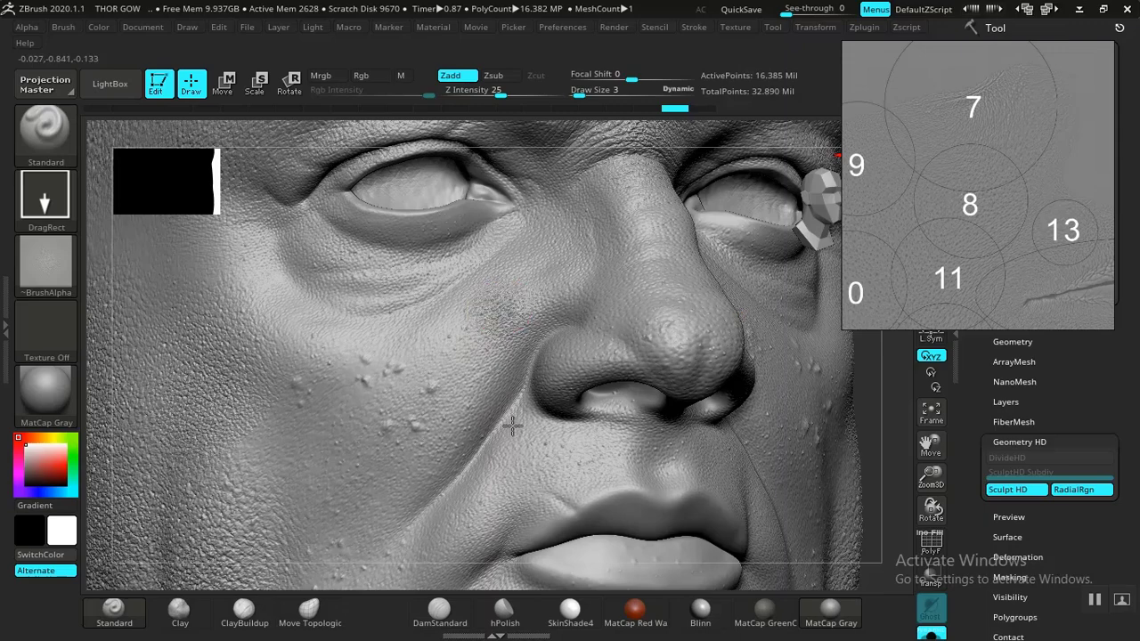
mouse_move(512, 426)
left_mouse_down()
mouse_move(522, 448)
mouse_move(498, 448)
left_mouse_up()
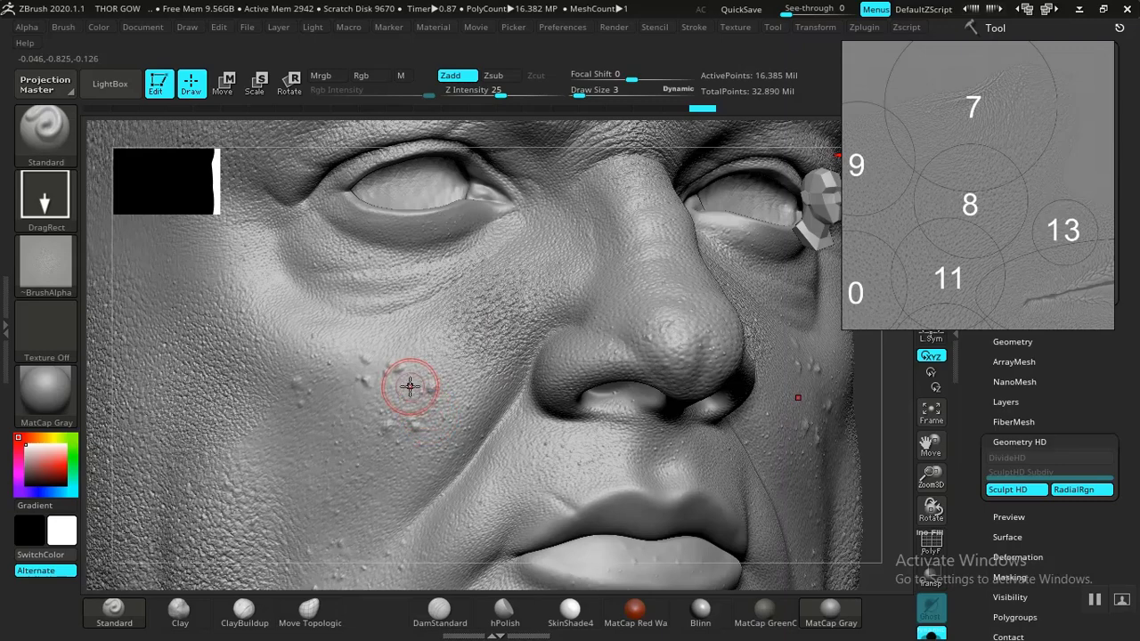
left_click_drag(409, 375, 459, 525)
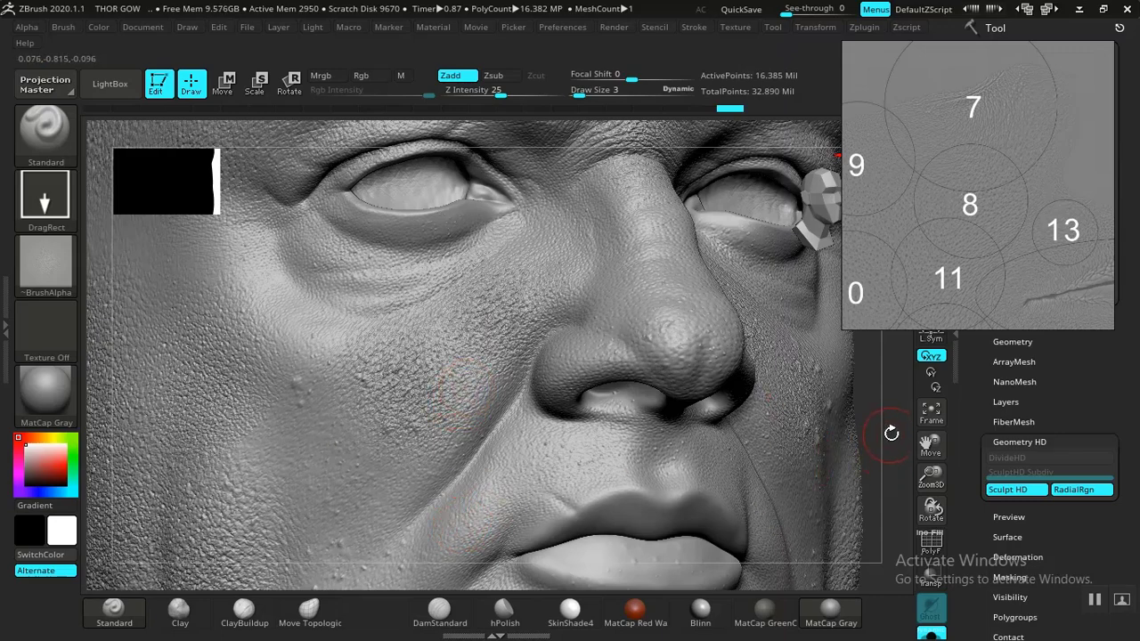
left_click_drag(892, 456, 806, 420)
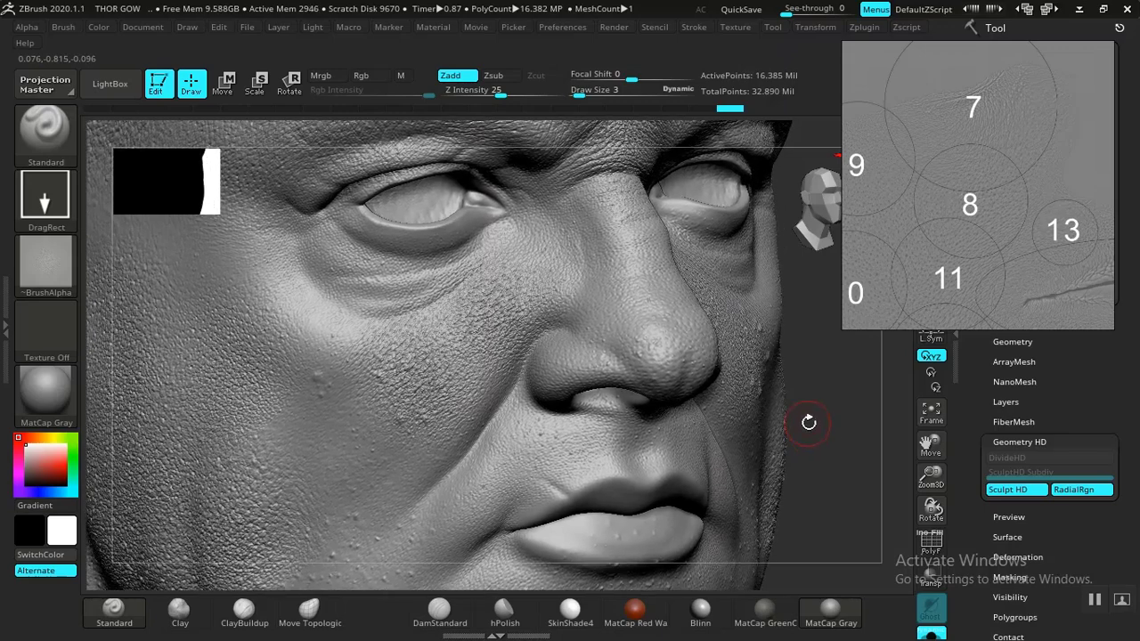
key("ctrl")
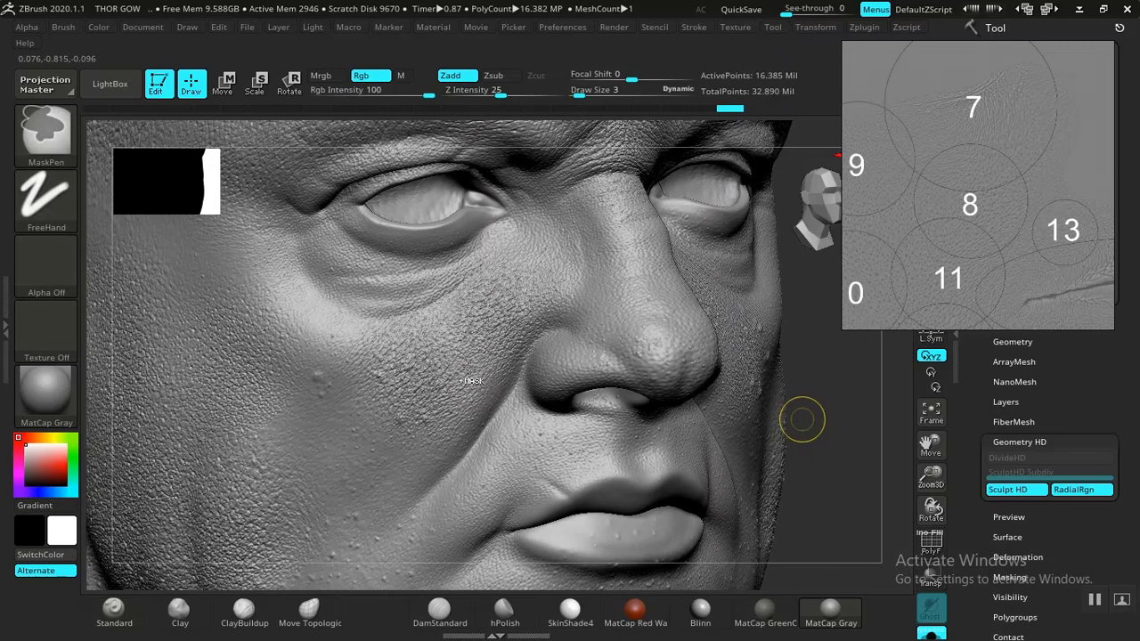
key("ctrl+z")
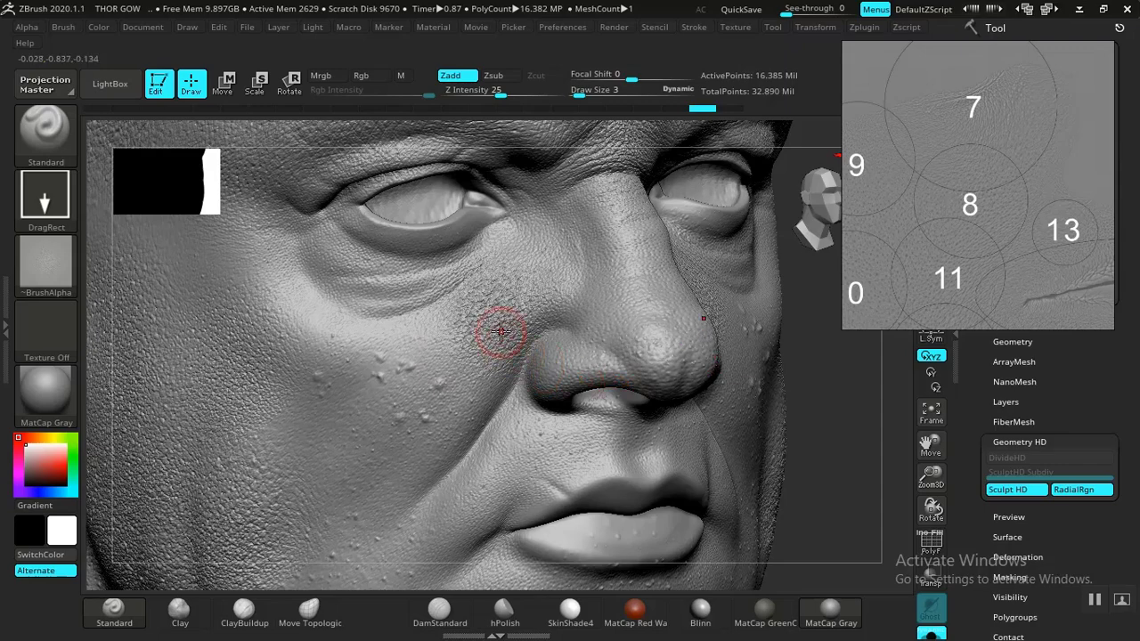
key("ctrl")
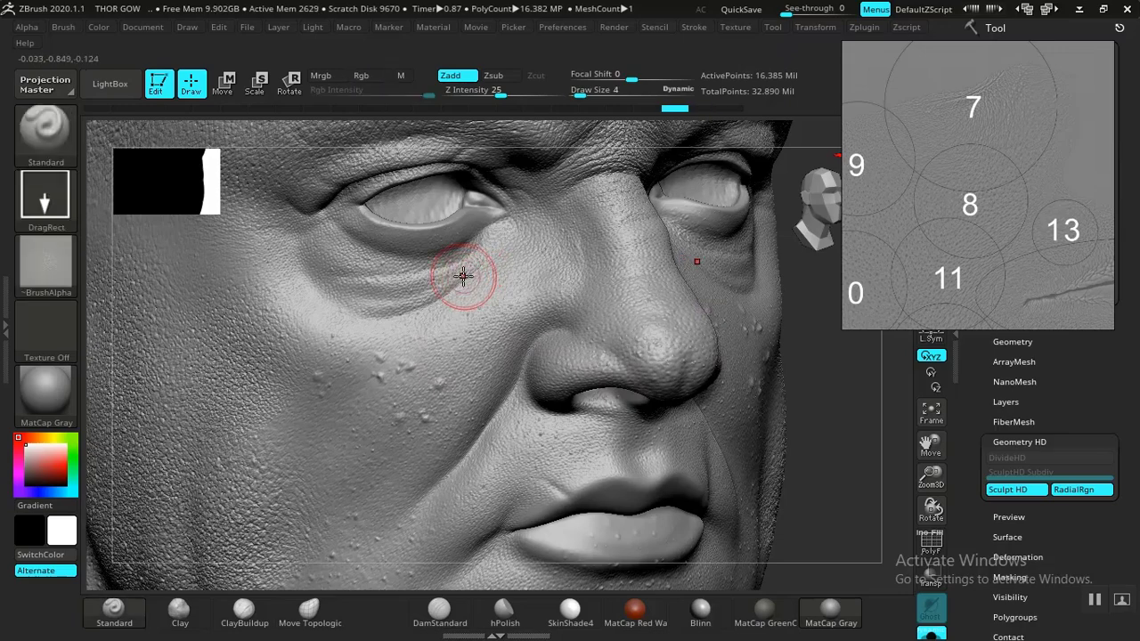
- Increase the draw size to 8 and mask the skin directly beneath the eye
key("ctrl")
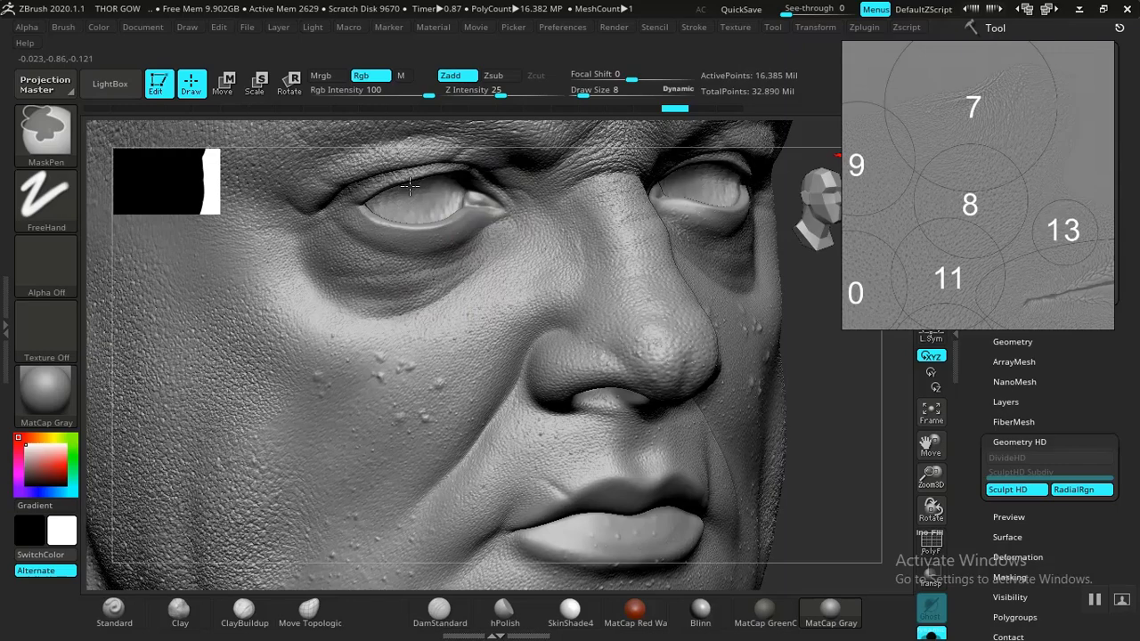
mouse_move(504, 215)
left_mouse_down("ctrl")
mouse_move(446, 283)
mouse_move(383, 296)
mouse_move(304, 270)
mouse_move(298, 242)
left_mouse_up("ctrl")
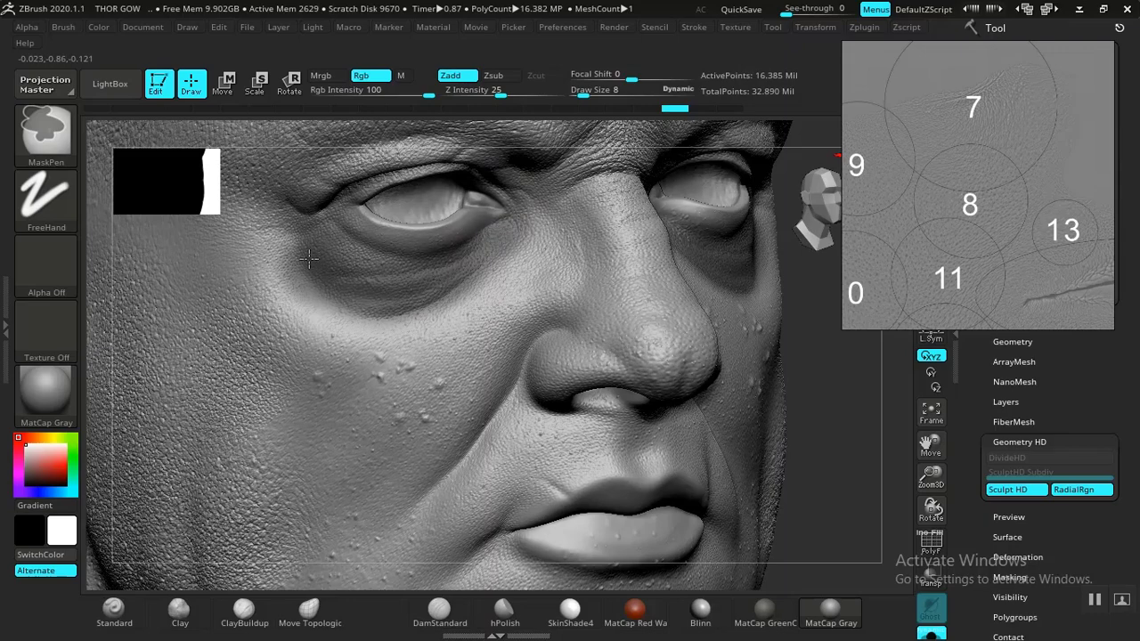
left_click_drag(503, 230, 416, 307, "ctrl")
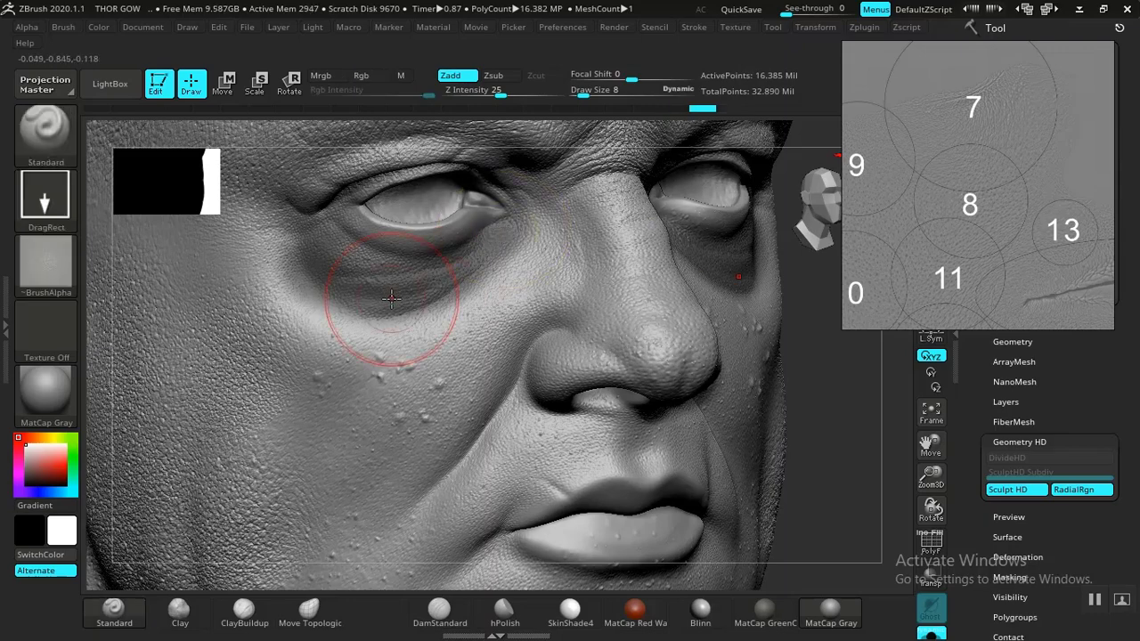
left_click(394, 287, "ctrl")
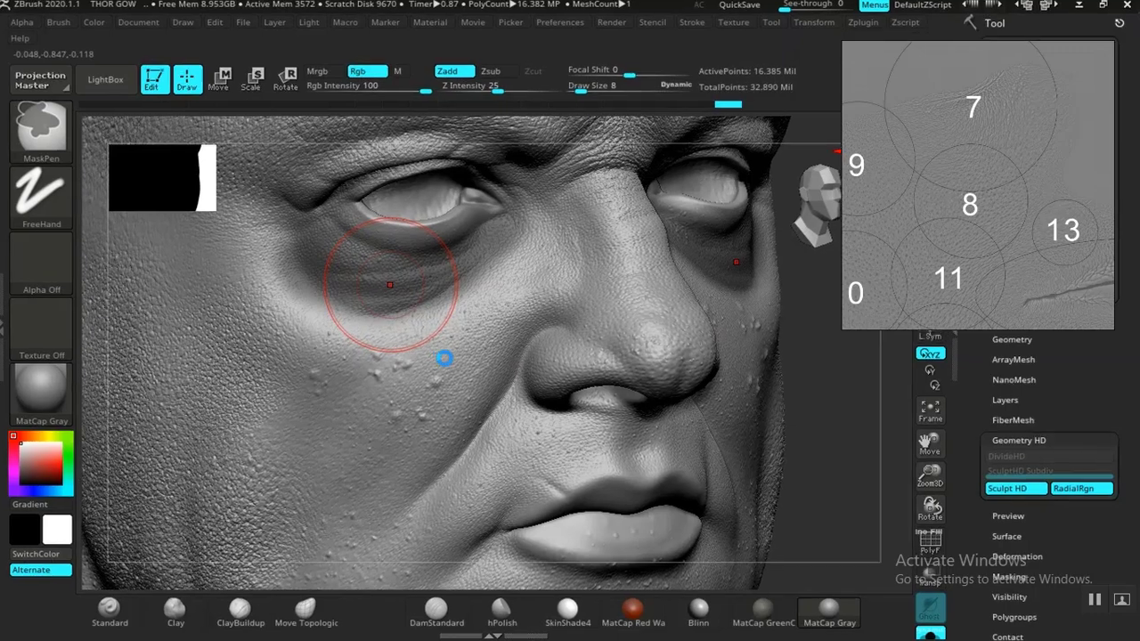
- Try stamping coarser skin pores on the cheek between the masked under-eye area and the nasolabial fold, and undo them
key("ctrl+shift+z")
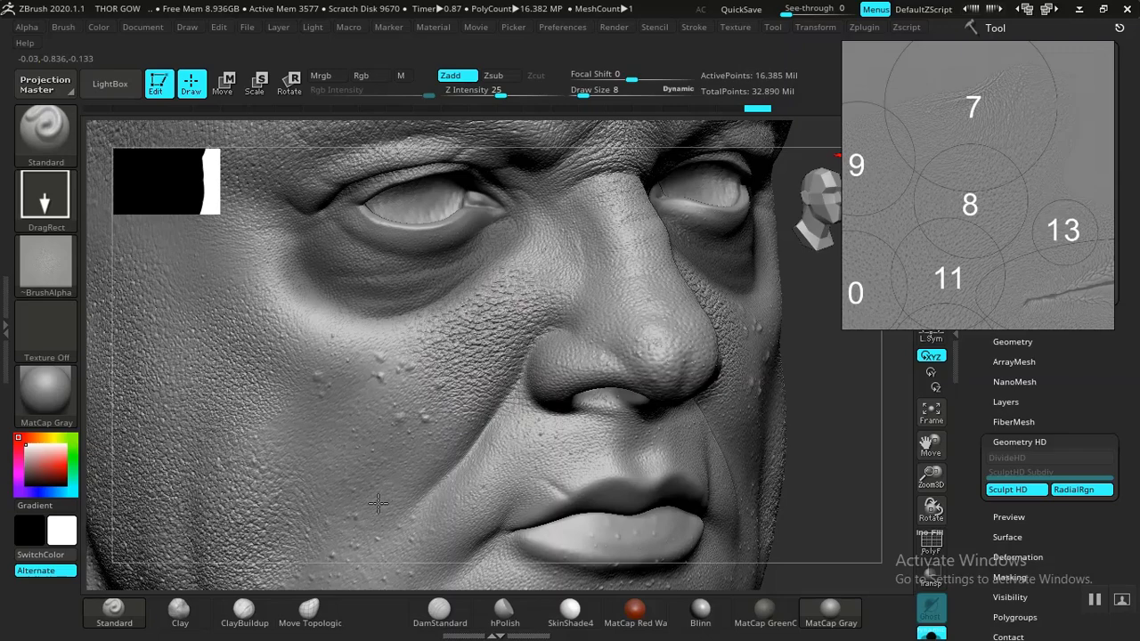
left_click_drag(528, 455, 616, 410)
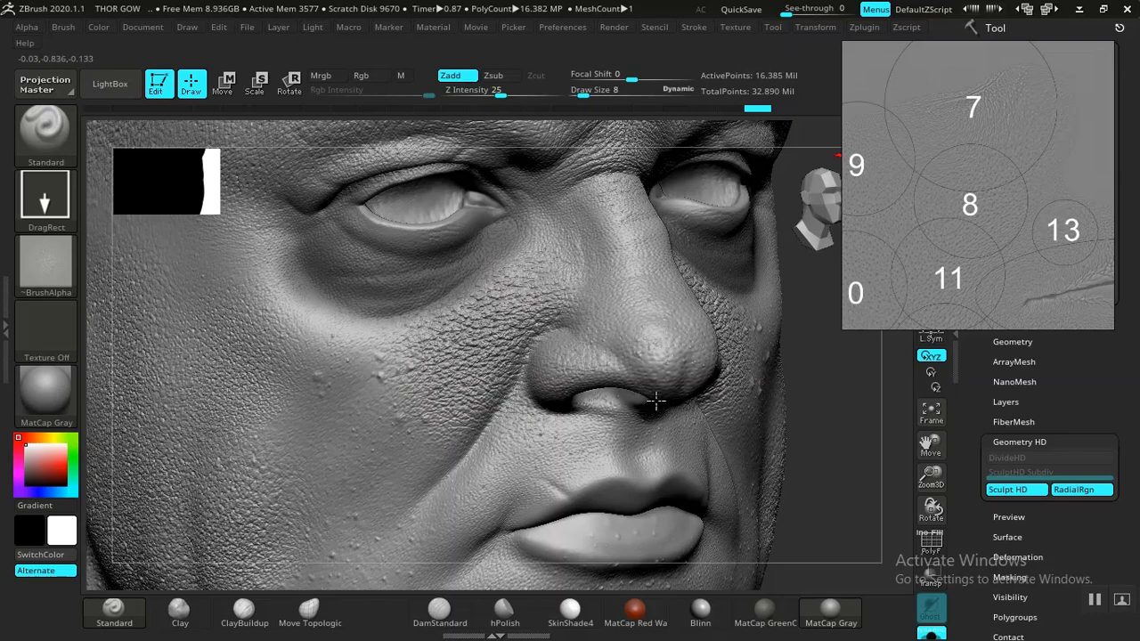
key("ctrl")
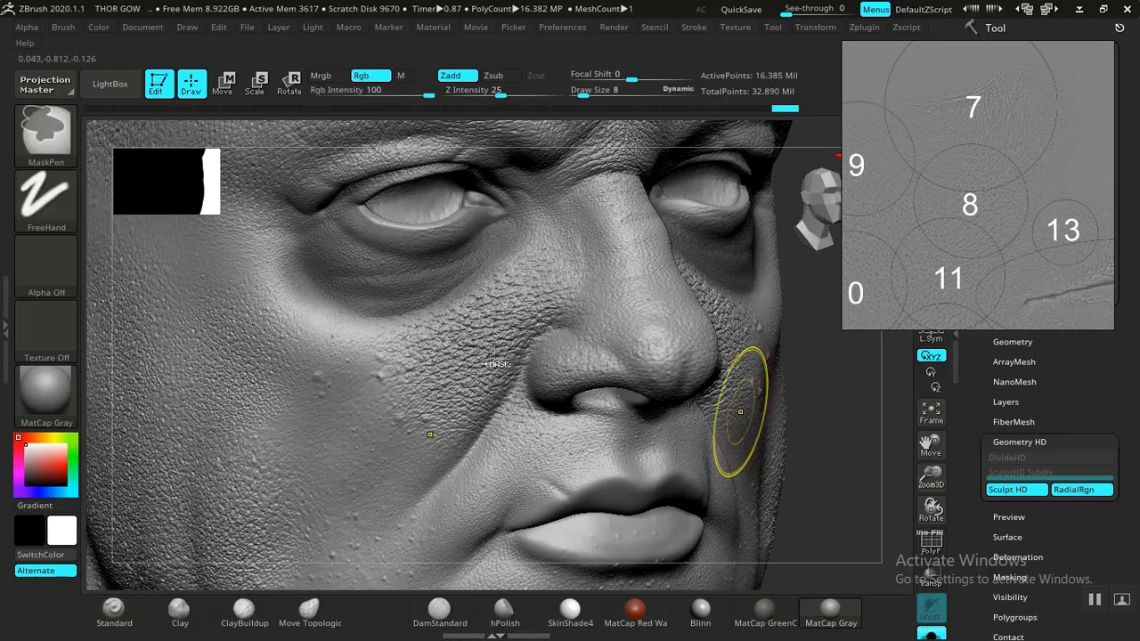
key("ctrl+z")
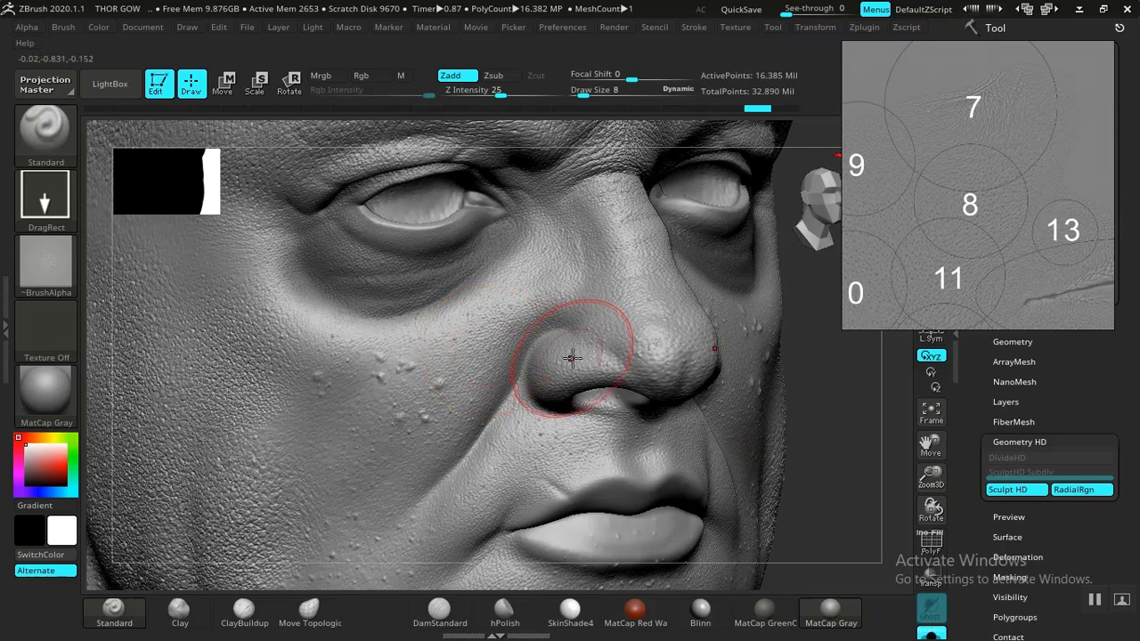
- Mask the wing of the nose and stamp the 08 pore texture across the cheek
key("ctrl")
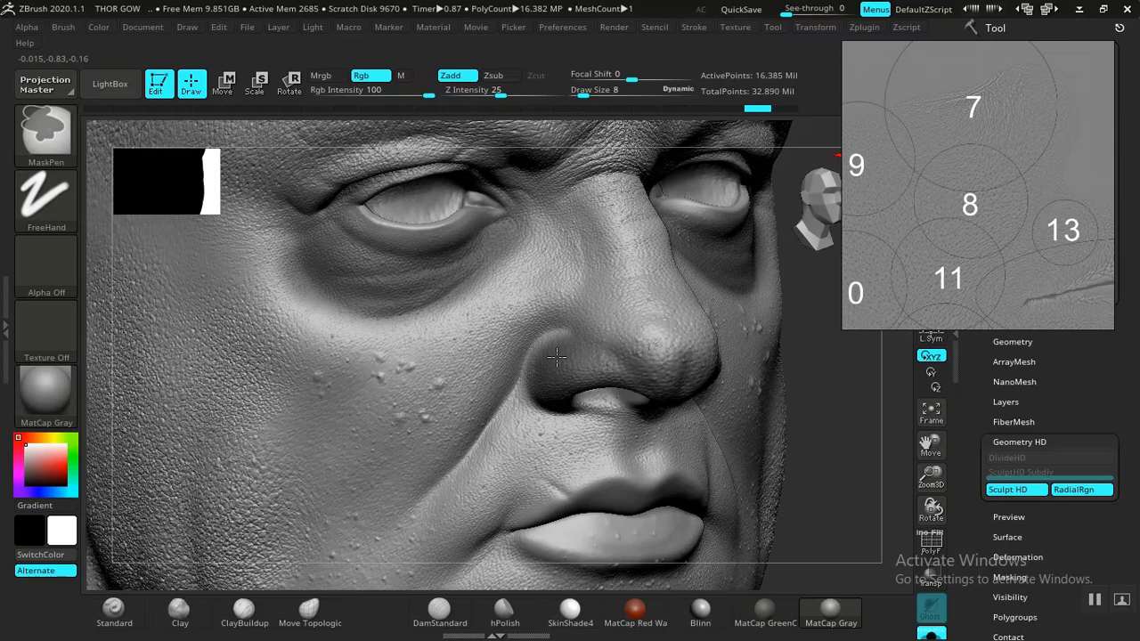
key("a")
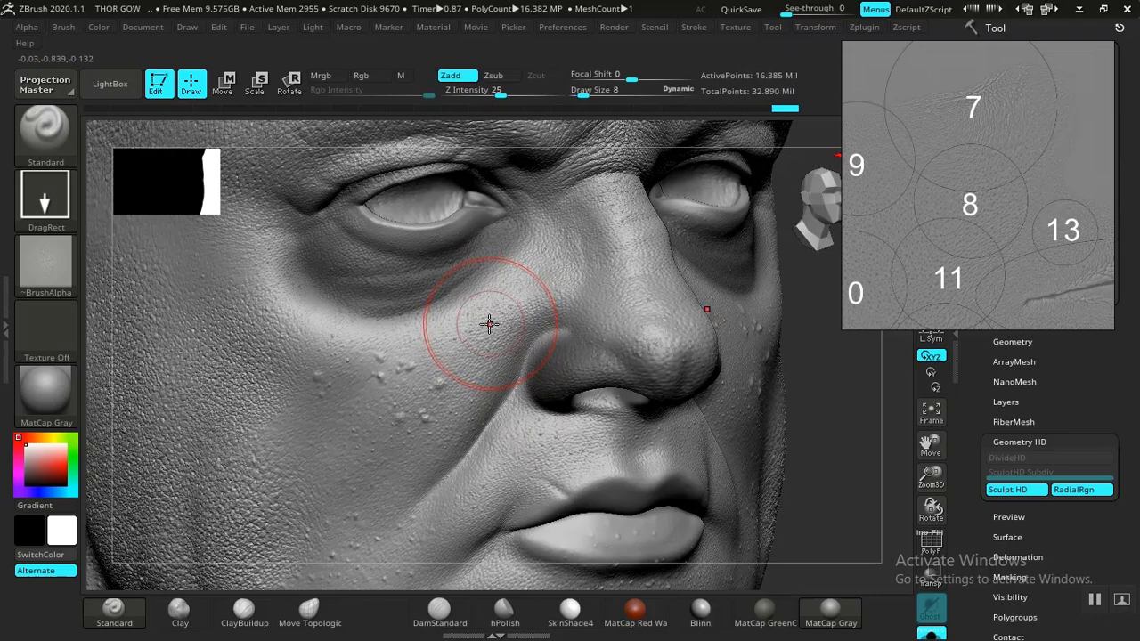
left_click_drag(458, 360, 425, 507)
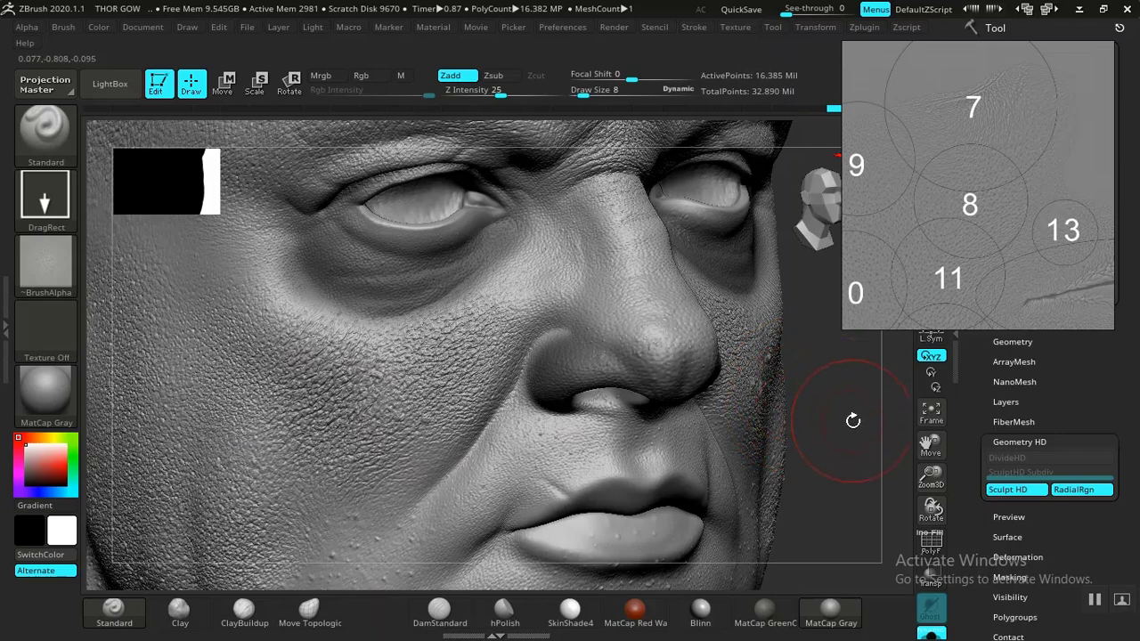
- Compare with the enlarged reference map around regions 8, 11 and 13, undo the cheek stamps and restamp the pores across the cheek
left_click_drag(860, 394, 841, 401)
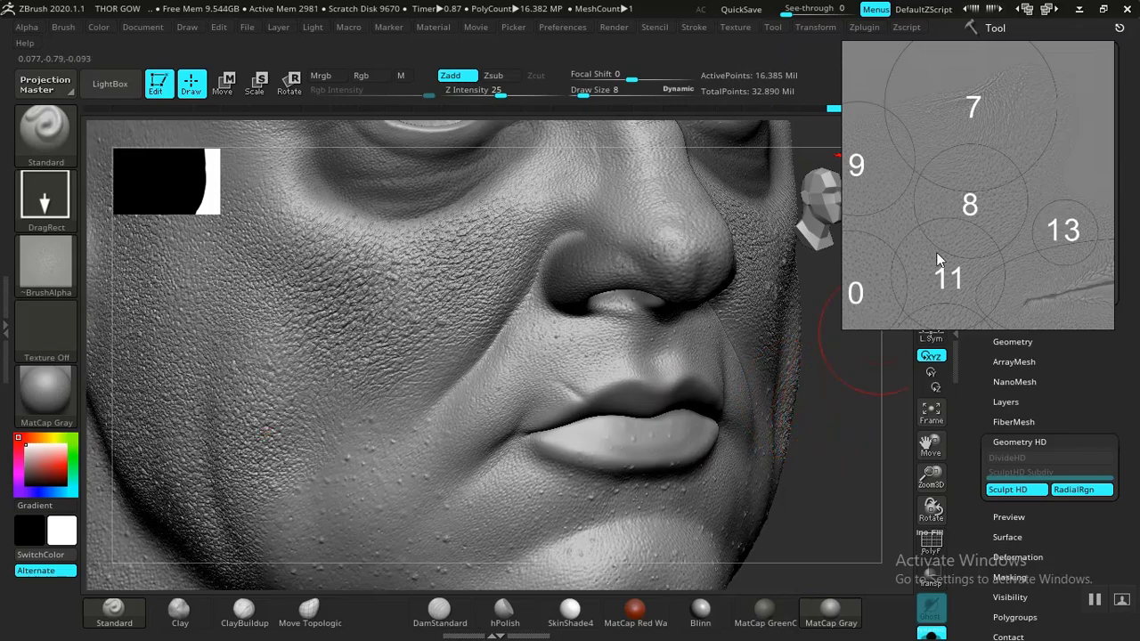
scroll(956, 233, "up", 2)
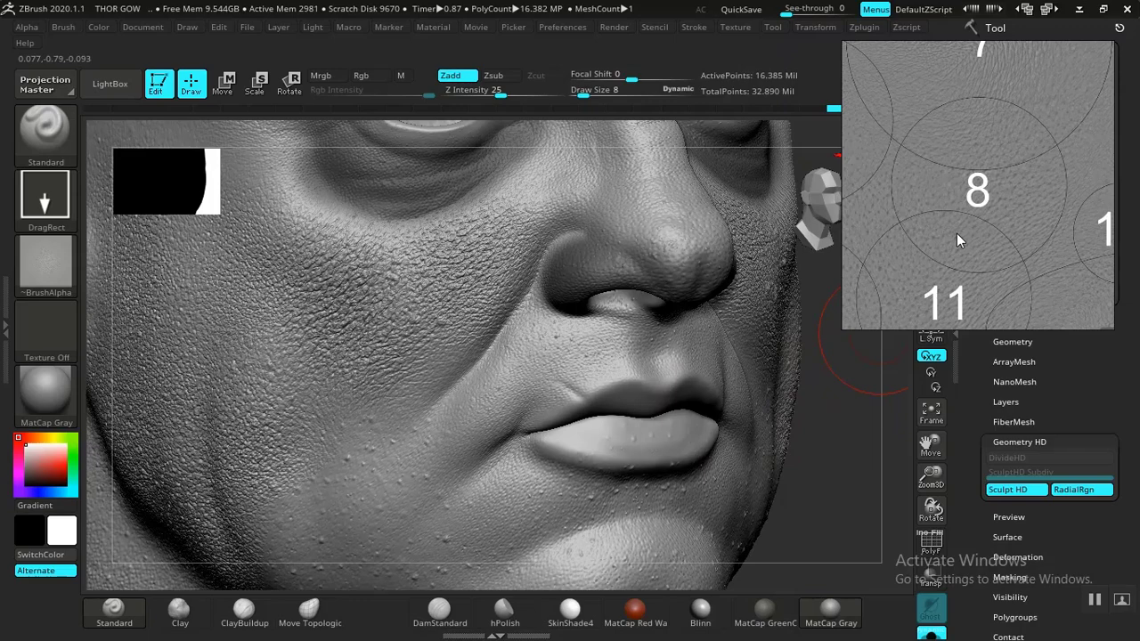
left_click_drag(970, 234, 845, 271)
left_click_drag(939, 246, 1002, 174)
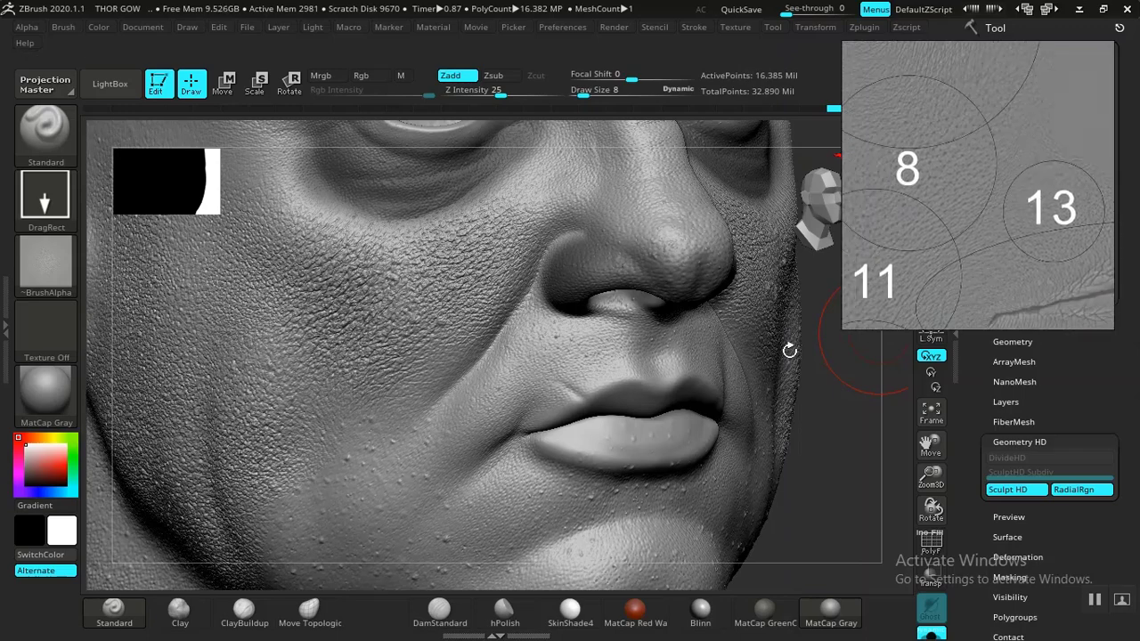
left_click_drag(650, 342, 570, 335, "alt")
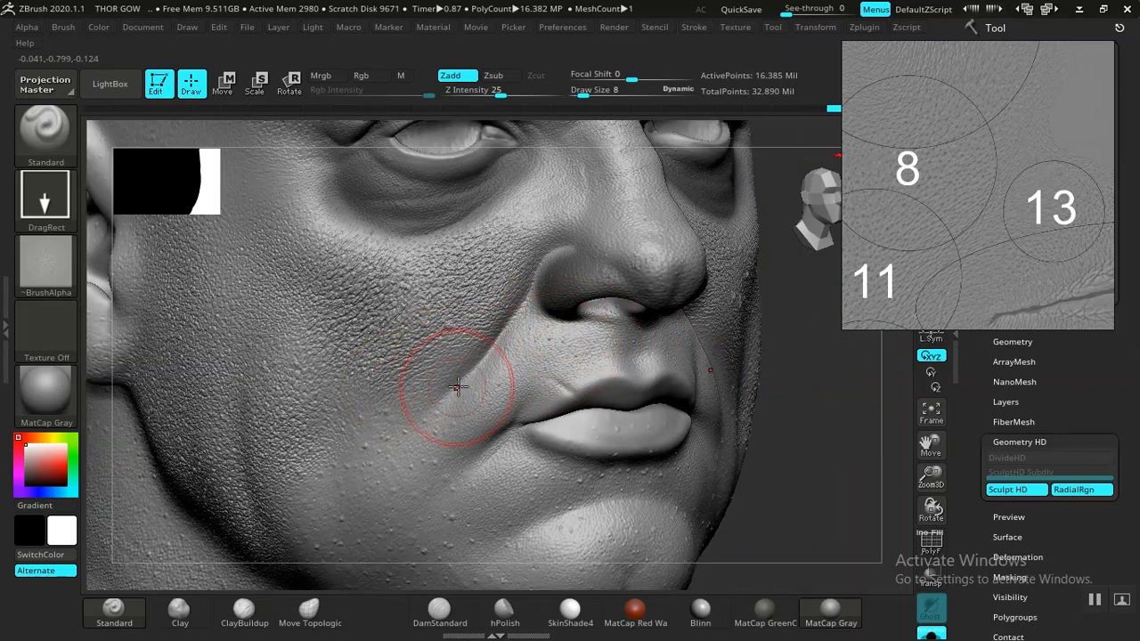
key("ctrl")
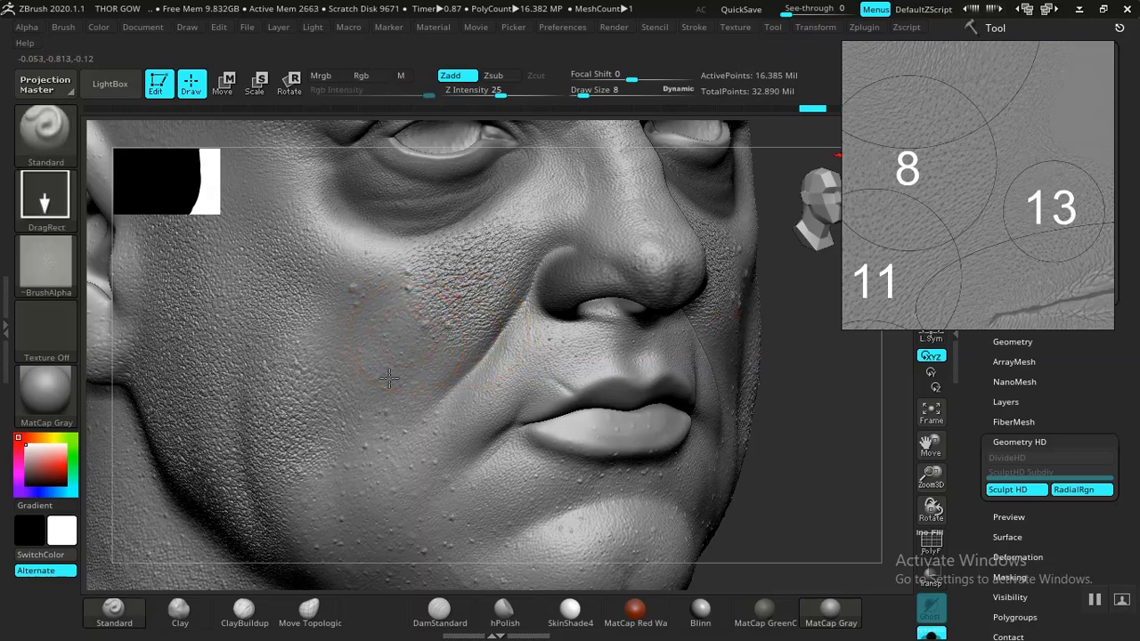
mouse_move(341, 509)
left_mouse_down()
mouse_move(339, 521)
mouse_move(366, 521)
mouse_move(410, 492)
left_mouse_up()
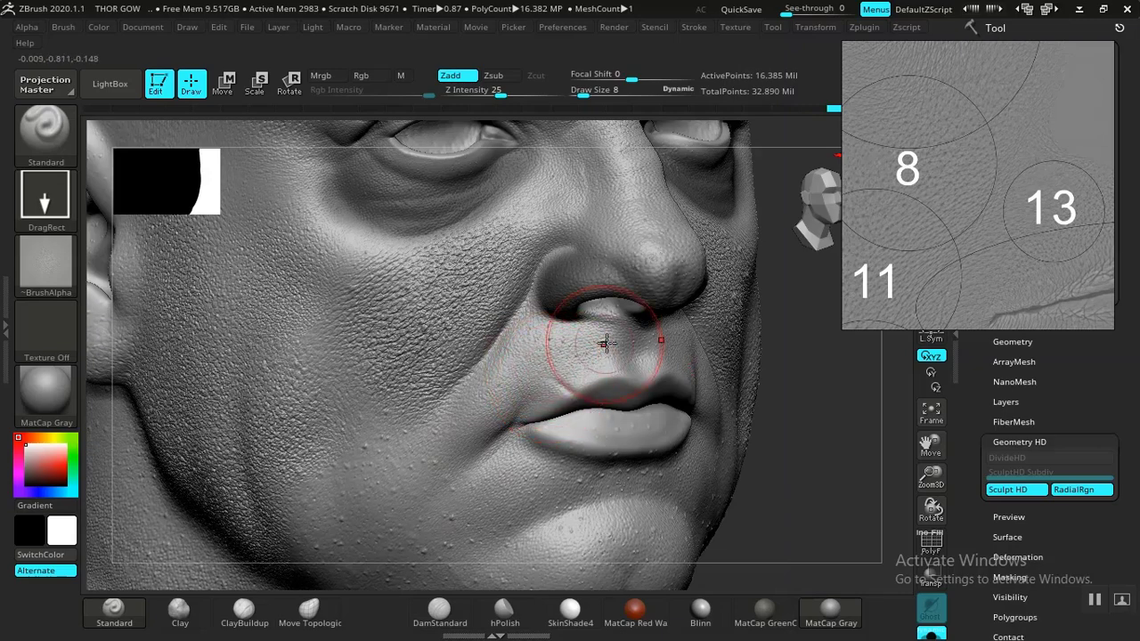
- Check regions 8 to 11 on the reference map, select the 09 alpha and stamp its pores over the smooth patch of the outer cheek
mouse_move(925, 249)
left_mouse_down()
mouse_move(1043, 244)
mouse_move(961, 244)
left_mouse_up()
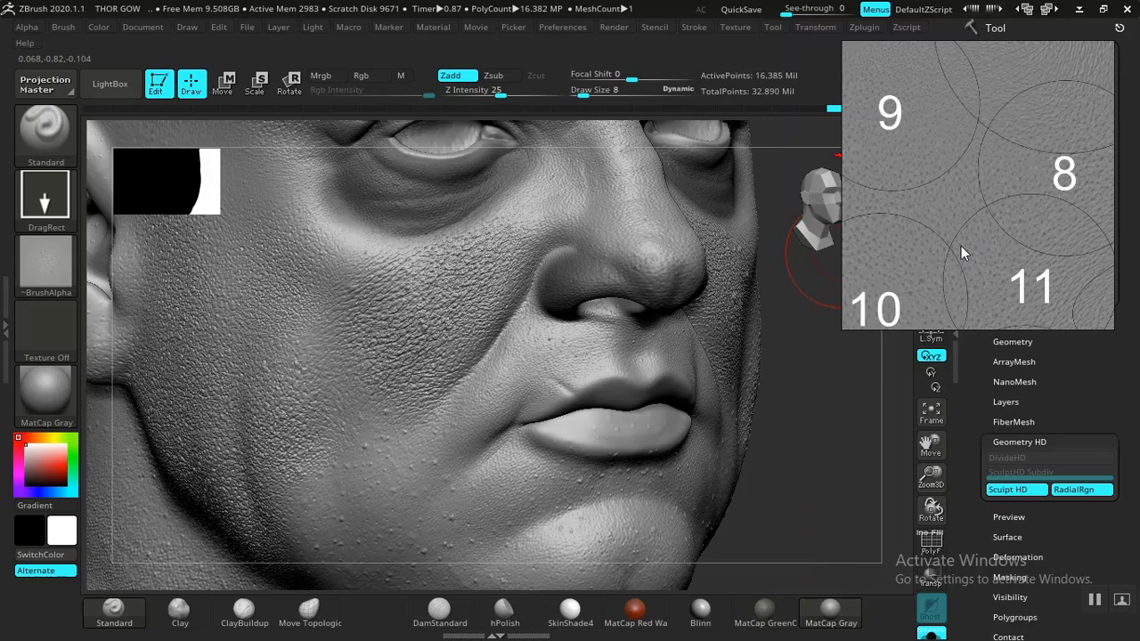
left_click_drag(872, 239, 924, 250)
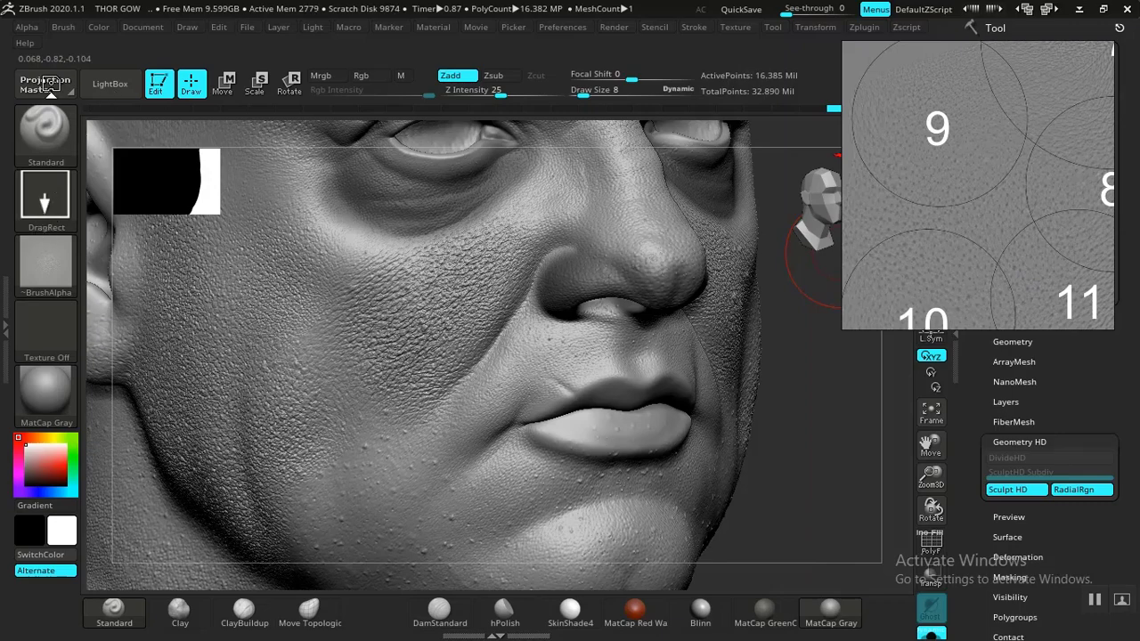
left_click(48, 268)
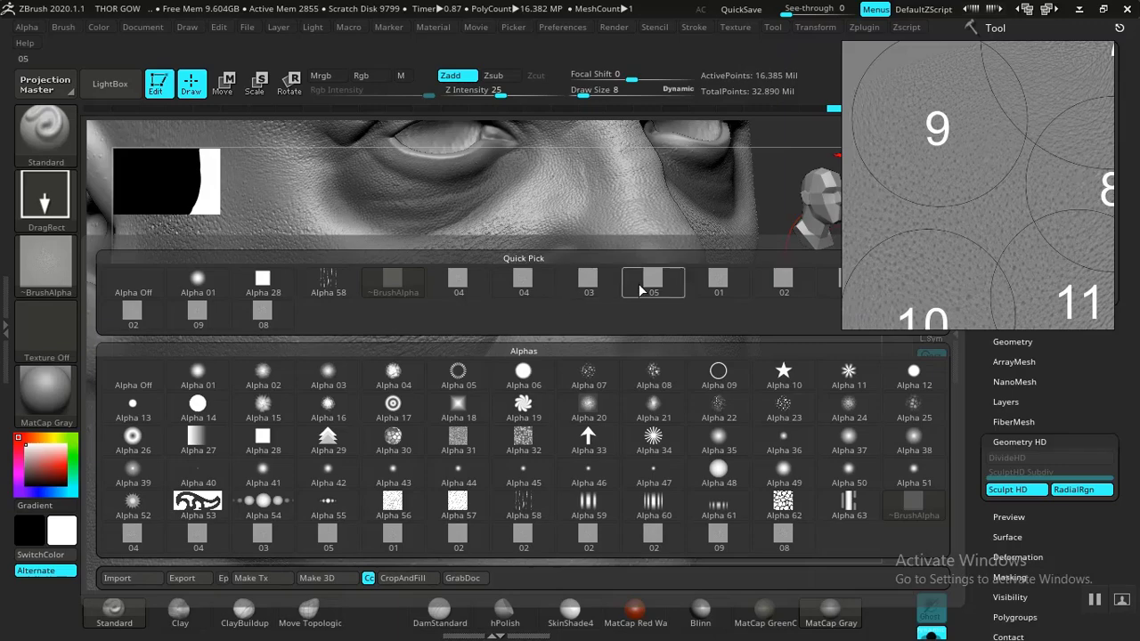
left_click(210, 324)
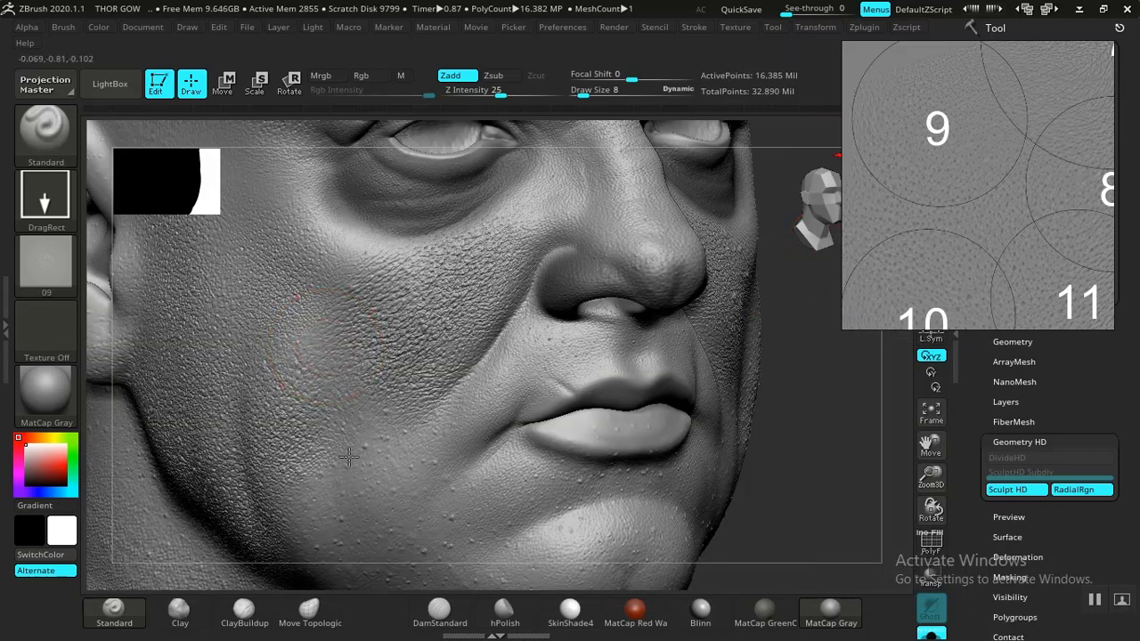
left_click_drag(352, 489, 365, 506)
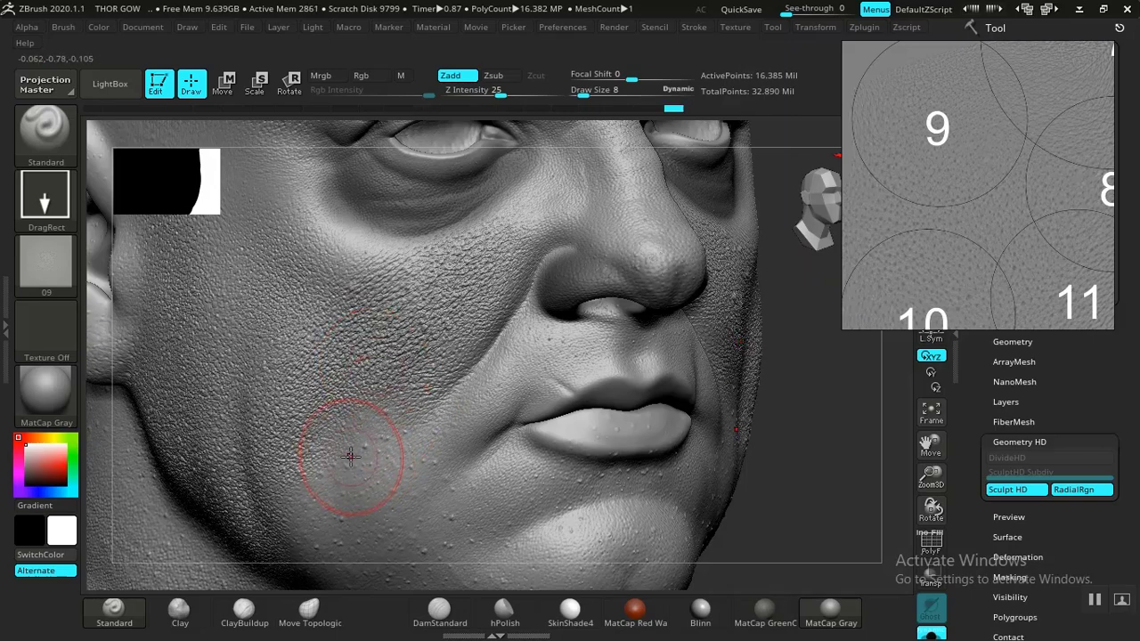
- Mask the skin under the eye up to the side of the nose, and invert the mask so only that area stays editable
left_click_drag(986, 240, 905, 277)
left_click_drag(962, 227, 947, 271)
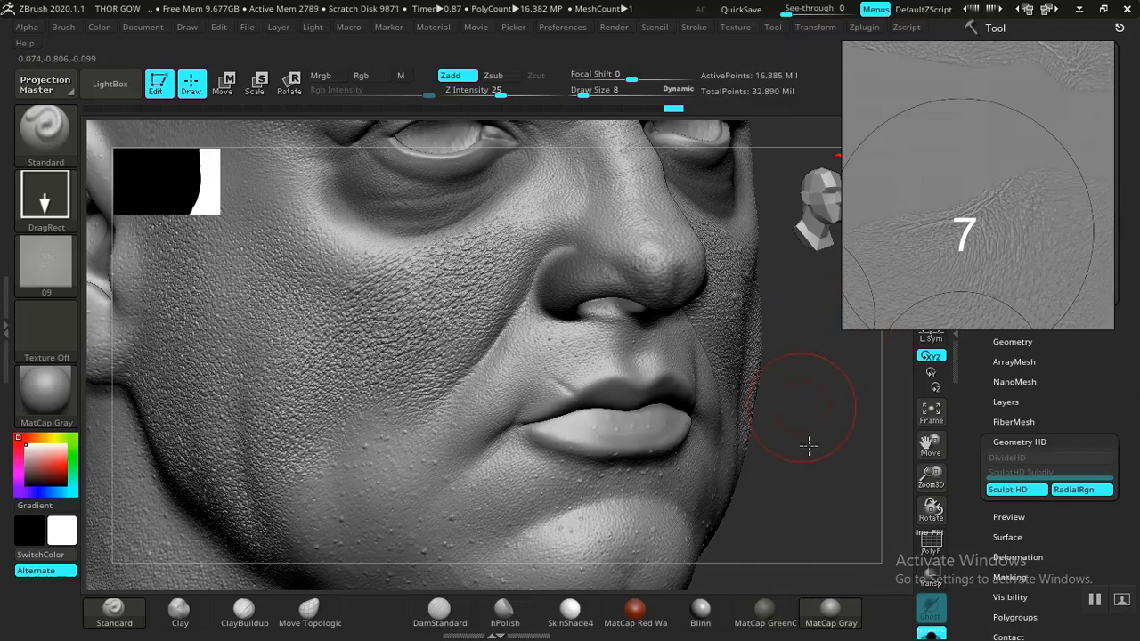
left_click_drag(808, 445, 807, 447)
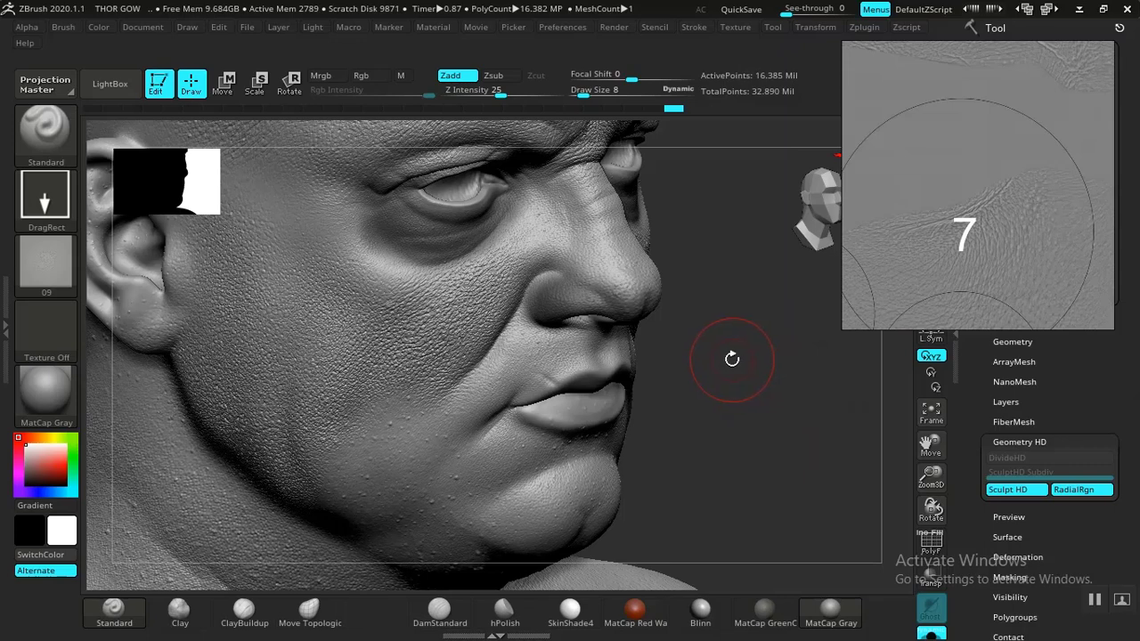
key("ctrl")
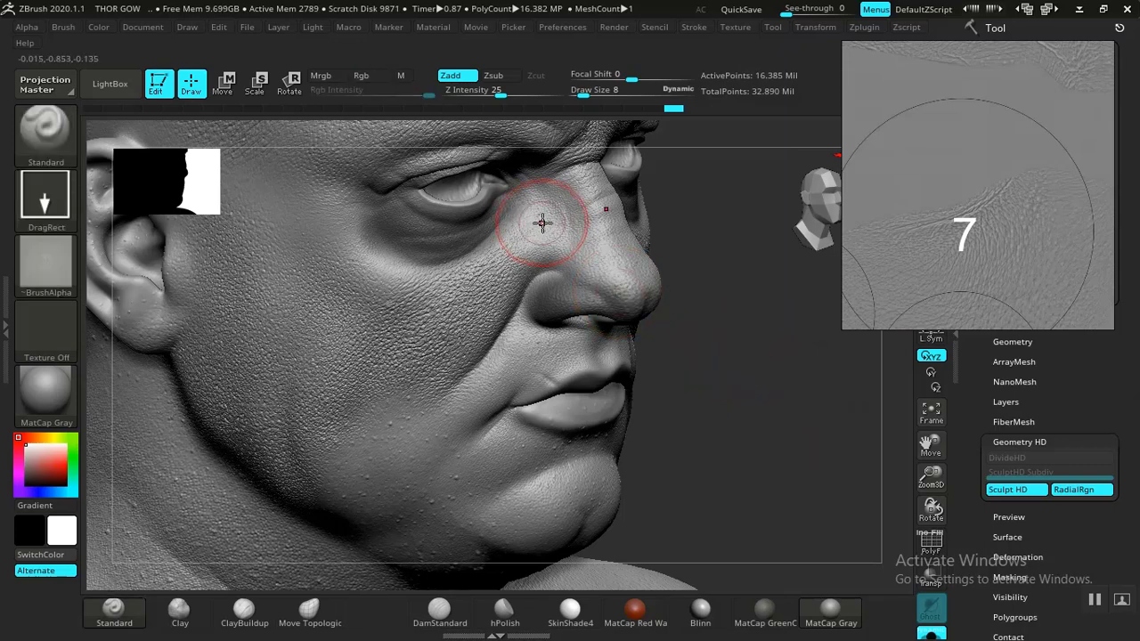
key("ctrl")
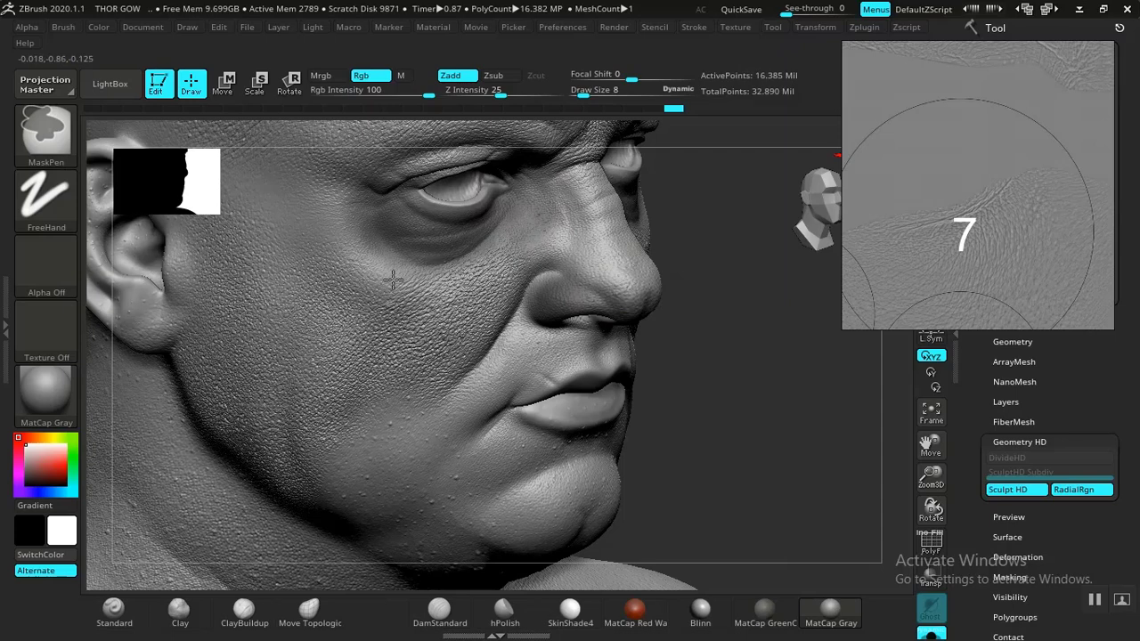
left_click_drag(392, 279, 376, 269, "ctrl")
mouse_move(545, 210)
left_mouse_down("ctrl")
mouse_move(559, 229)
mouse_move(451, 274)
left_mouse_up("ctrl")
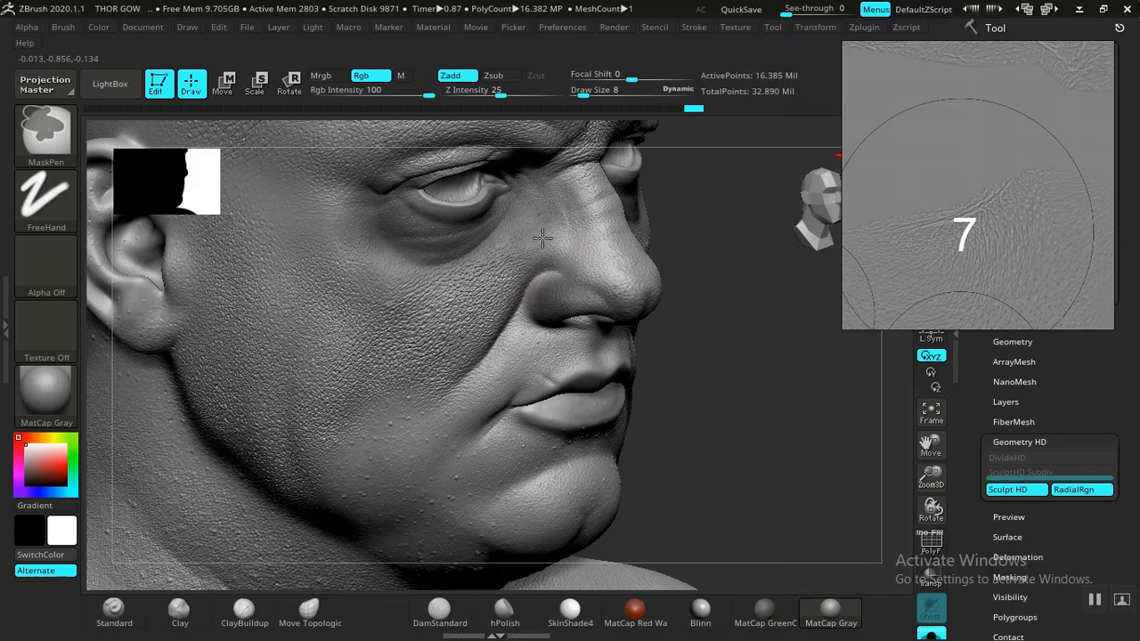
left_click_drag(542, 238, 570, 255, "ctrl")
left_click(732, 394, "ctrl")
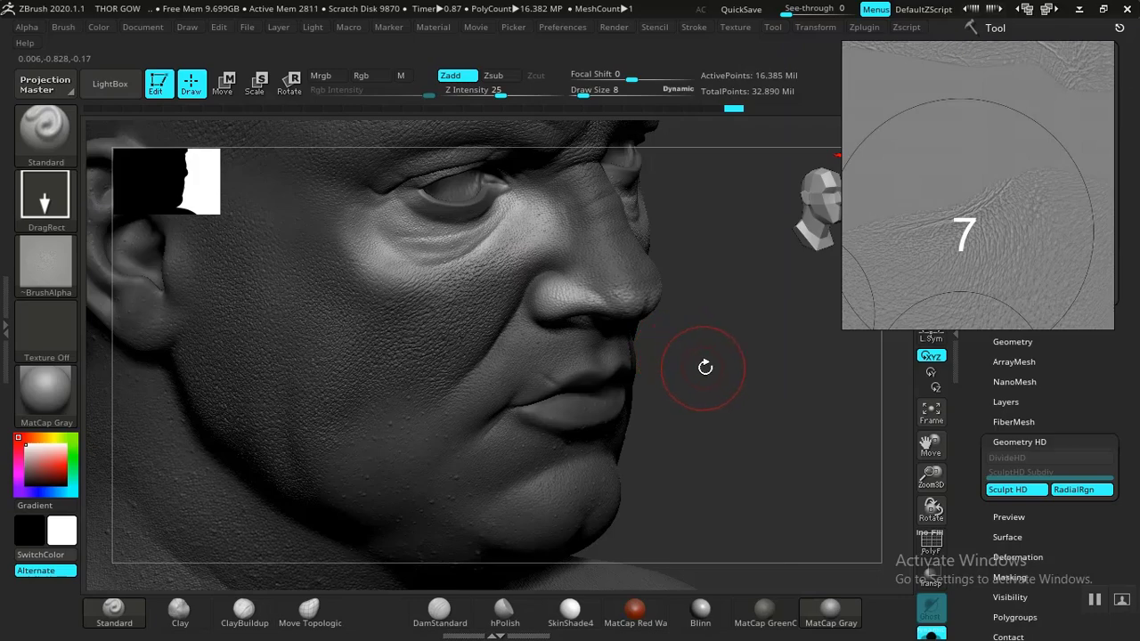
- Unmask the lower eyelid from the inner to the outer corner of the eye
mouse_move(714, 417)
left_mouse_down()
mouse_move(770, 400)
mouse_move(605, 387)
left_mouse_up()
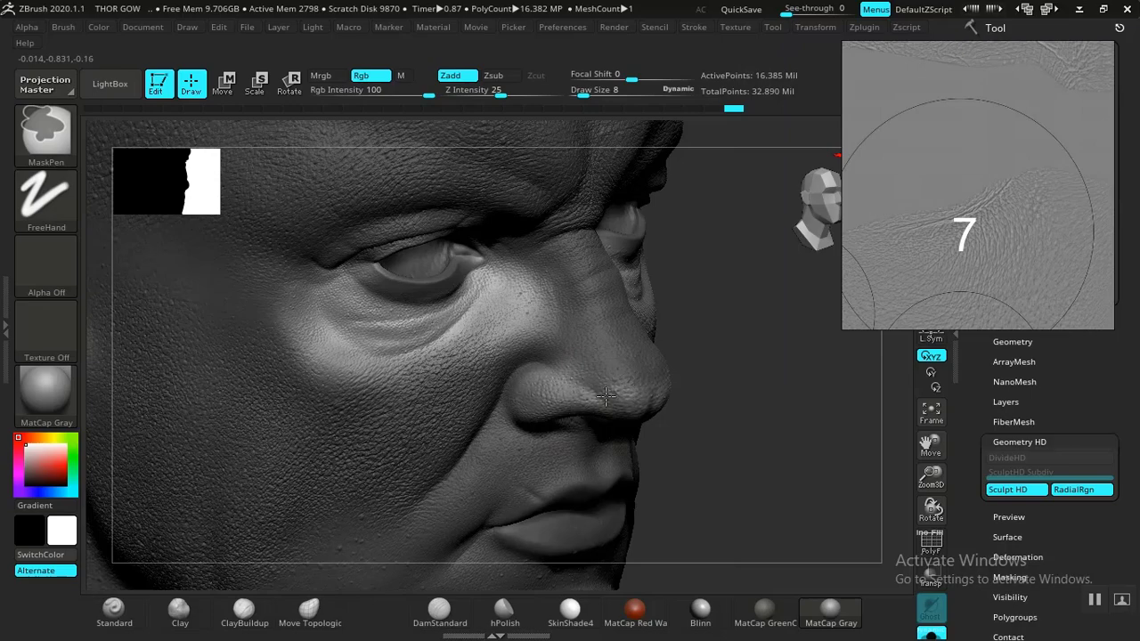
mouse_move(766, 404)
left_mouse_down()
mouse_move(445, 318)
mouse_move(439, 303)
mouse_move(394, 304)
left_mouse_up()
key("ctrl")
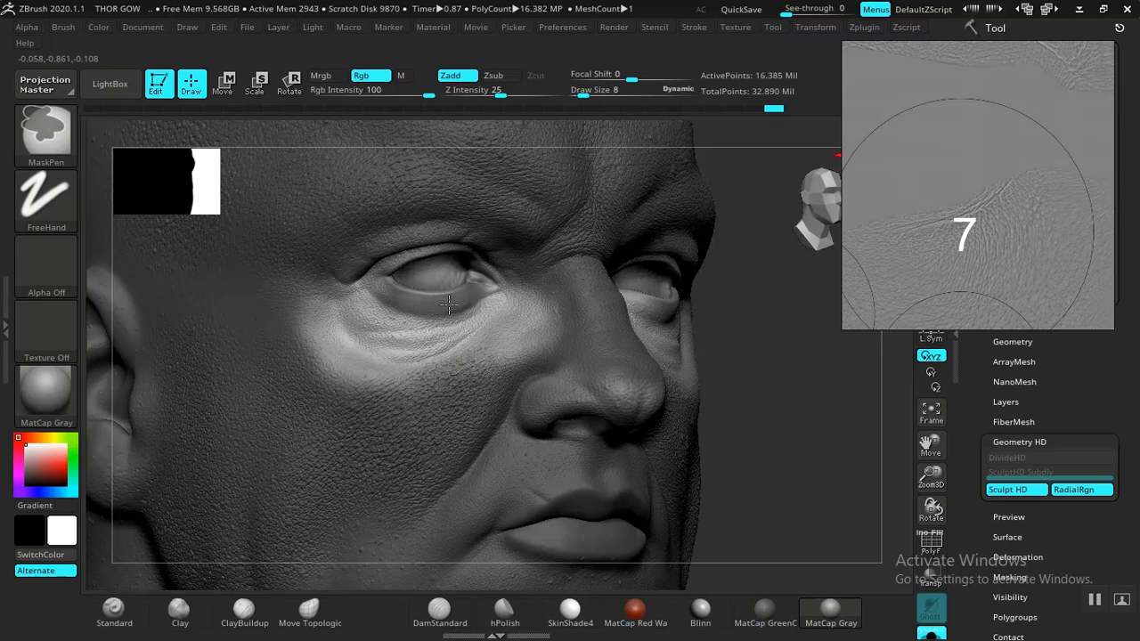
left_click_drag(480, 295, 388, 311, "ctrl+alt")
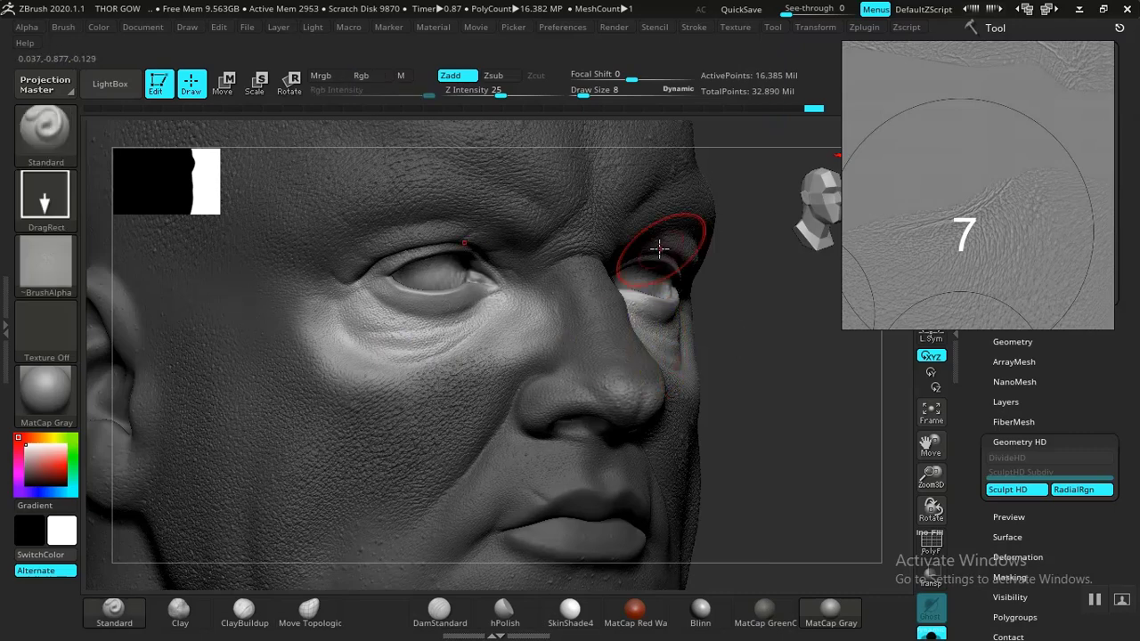
- Check region 7 on the reference map, load the 07.psd skin alpha and open its modification settings
left_click_drag(995, 221, 831, 221)
mouse_move(957, 221)
left_mouse_down()
mouse_move(901, 217)
mouse_move(963, 224)
left_mouse_up()
left_click_drag(880, 242, 995, 250)
left_click_drag(954, 240, 1037, 240)
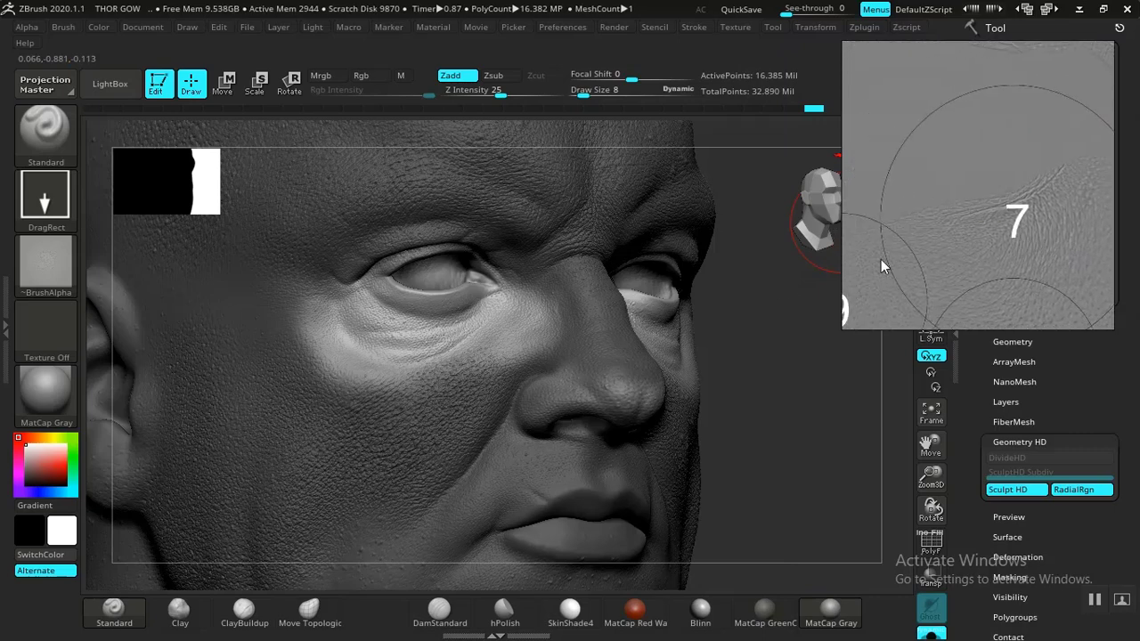
left_click(110, 84)
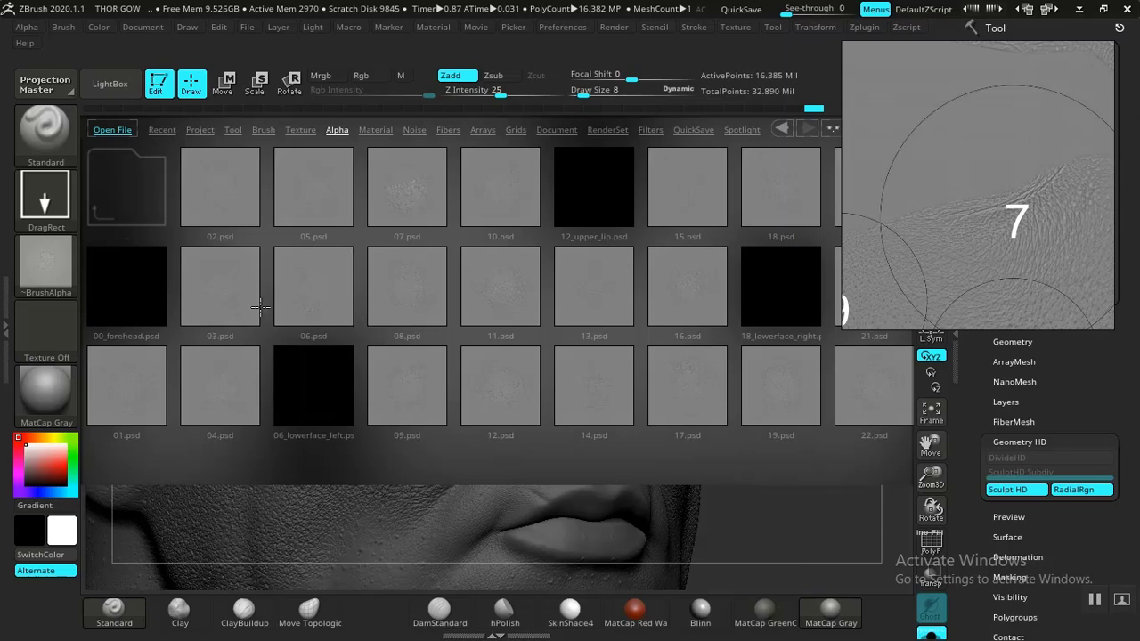
double_click(408, 187)
left_click(110, 85)
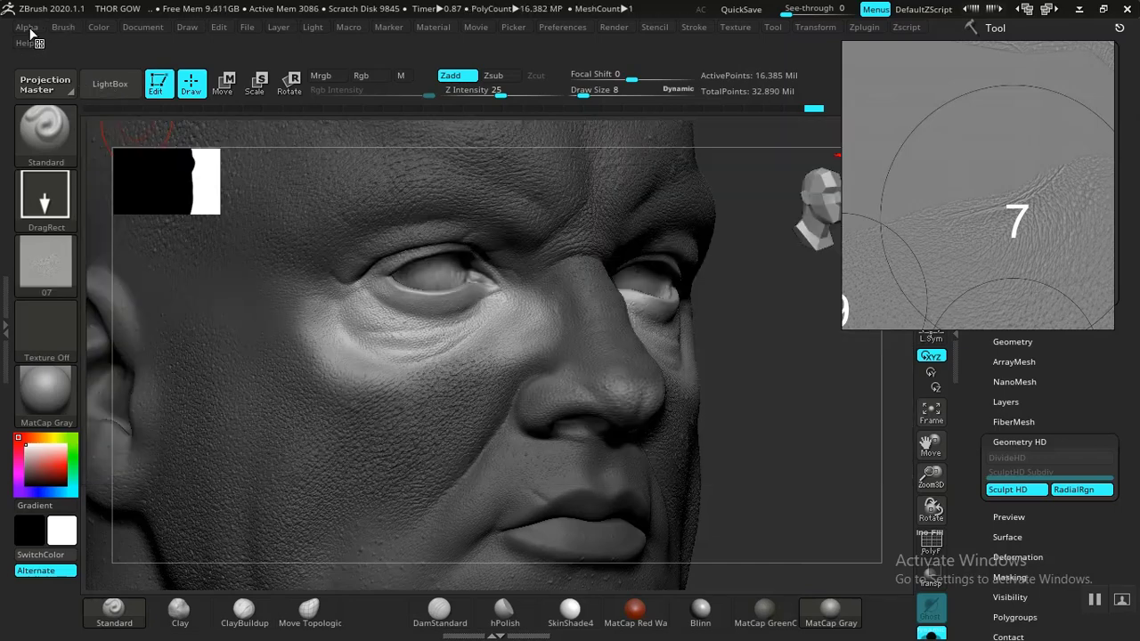
left_click(26, 27)
scroll(41, 316, "down", 5)
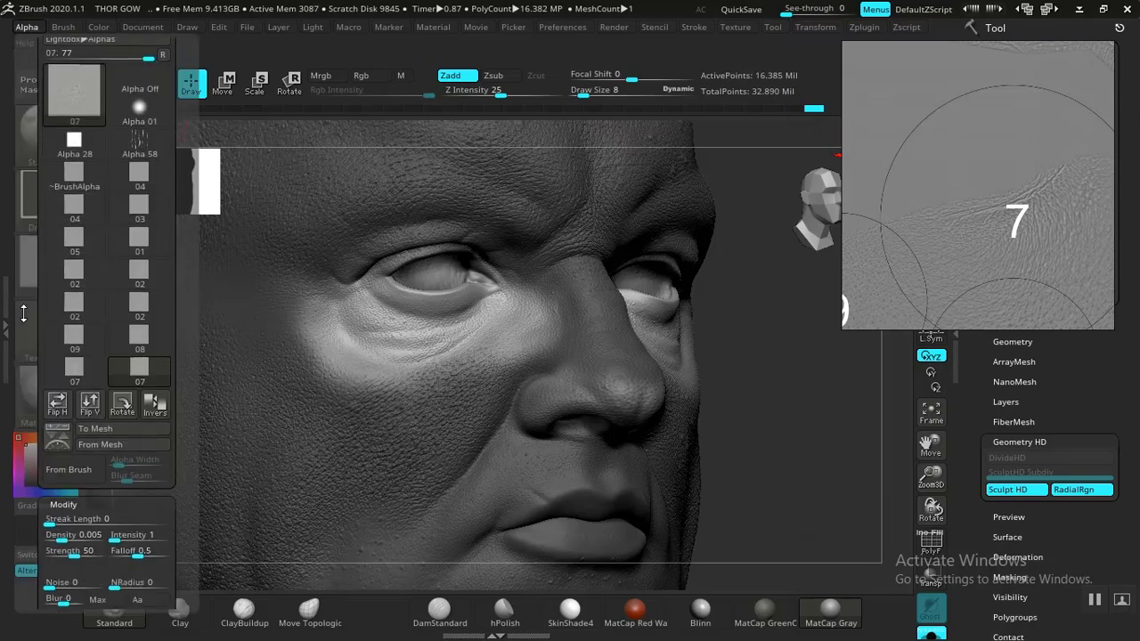
scroll(89, 463, "down", 2)
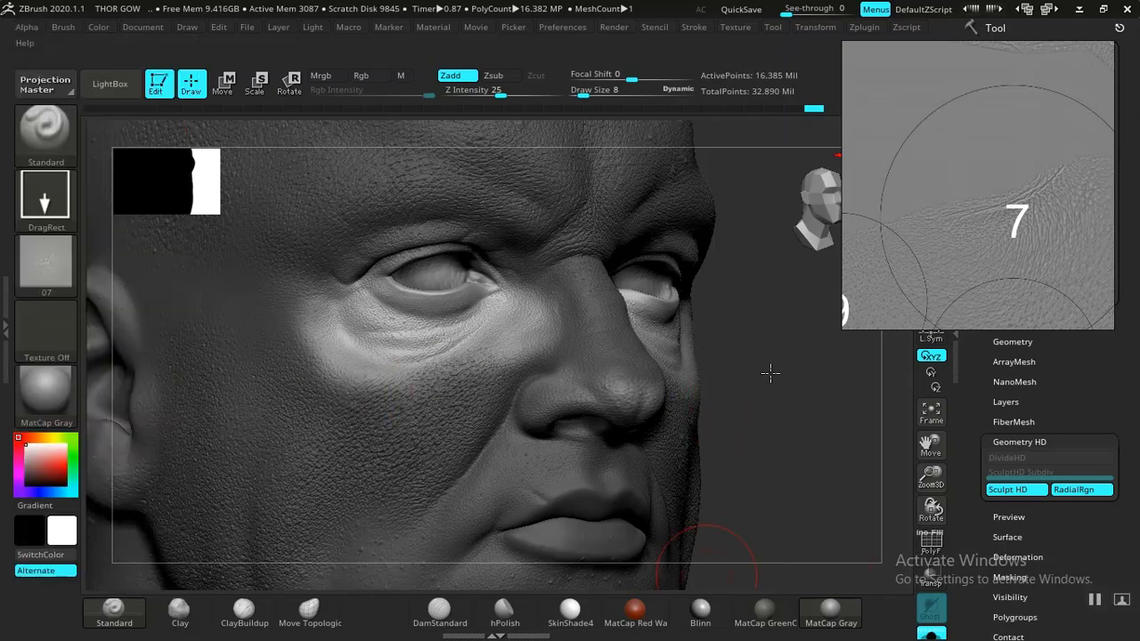
- Try stamping the 07 wrinkle texture across the unmasked under-eye skin, and undo it
left_click_drag(770, 373, 820, 425)
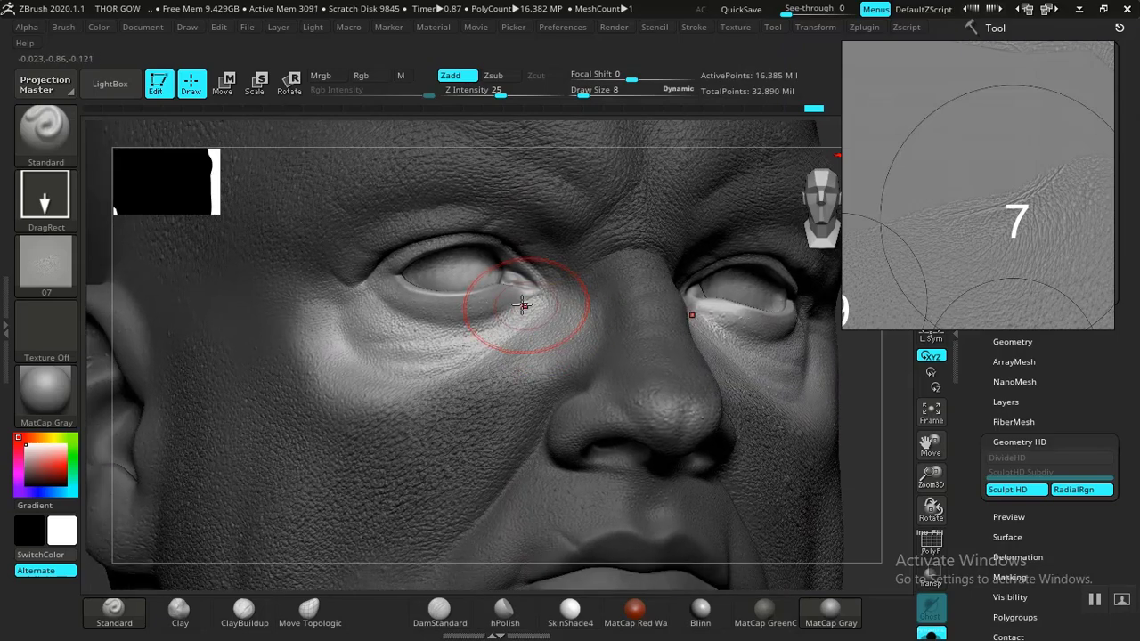
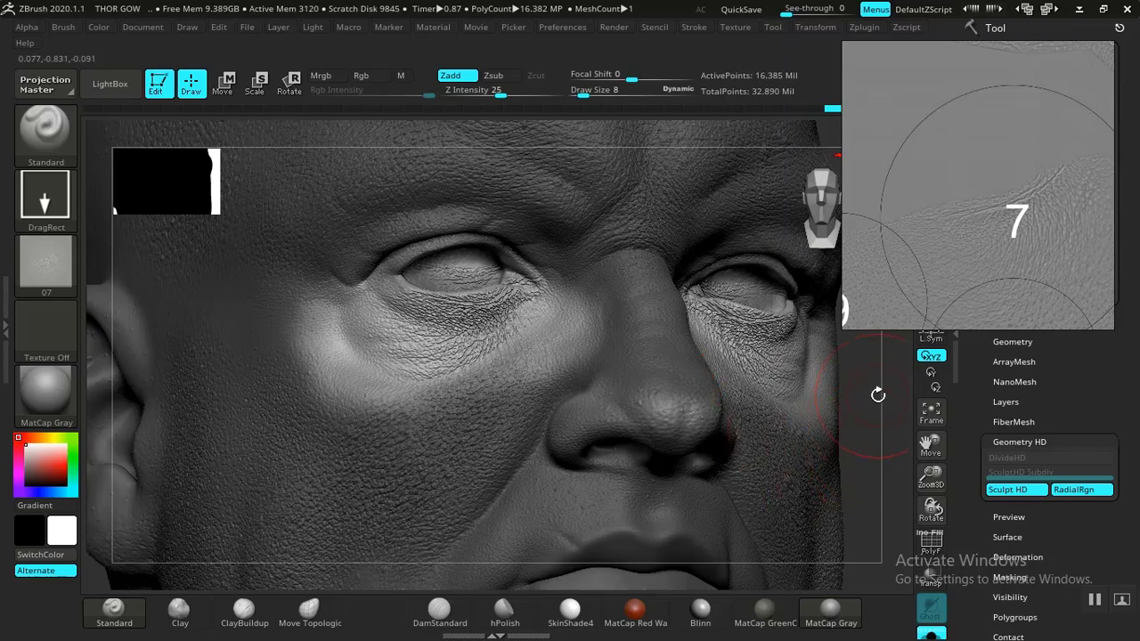
mouse_move(878, 421)
left_mouse_down()
mouse_move(895, 432)
mouse_move(799, 401)
mouse_move(868, 557)
mouse_move(861, 570)
mouse_move(732, 375)
left_mouse_up()
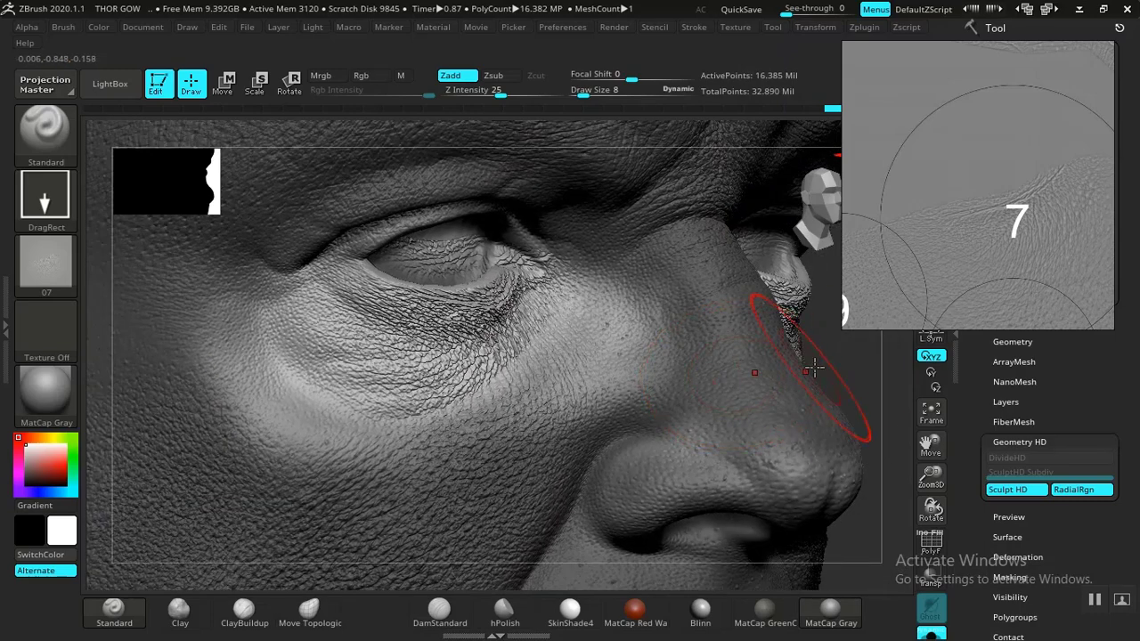
left_click_drag(822, 363, 683, 377)
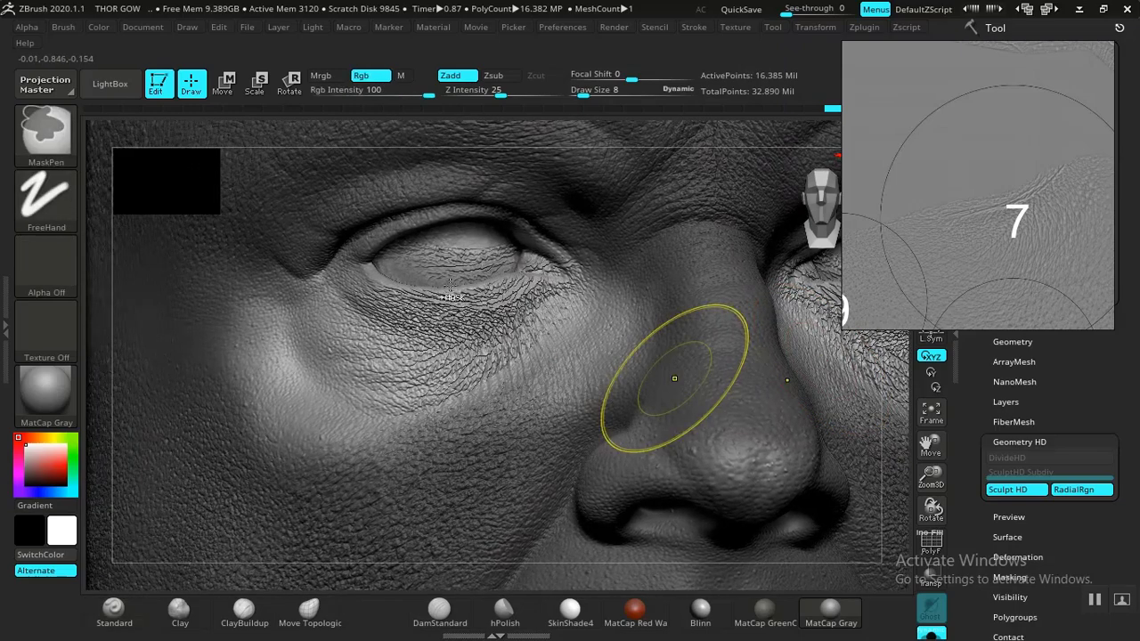
key("ctrl+z")
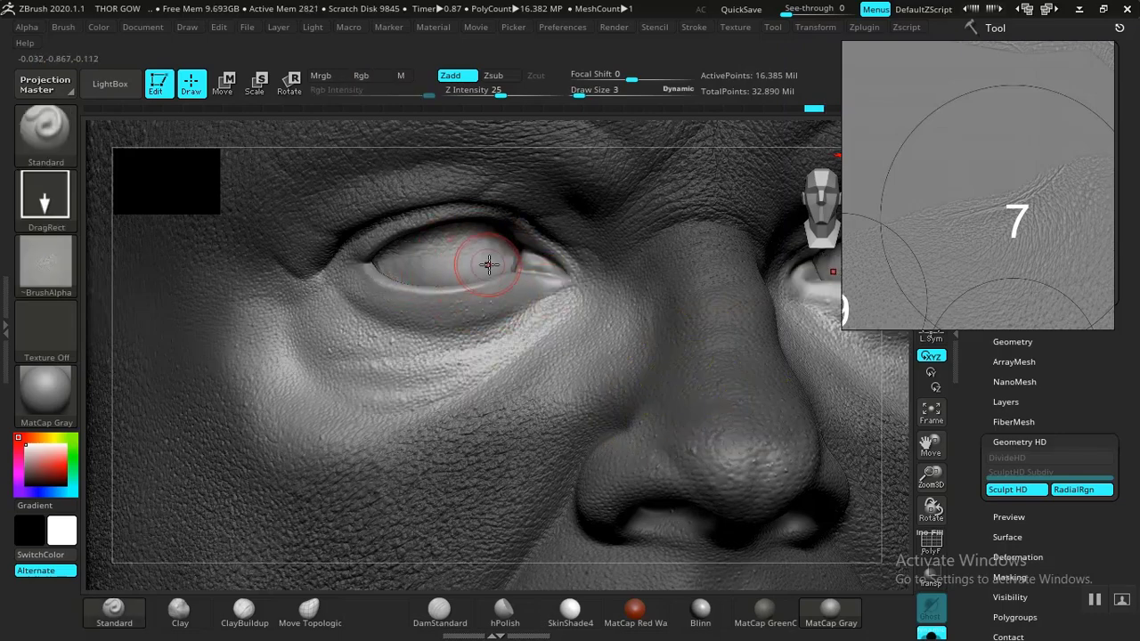
- Reduce the draw size to 3 and mask the eyeball and the inner corner of the eye
key("[")
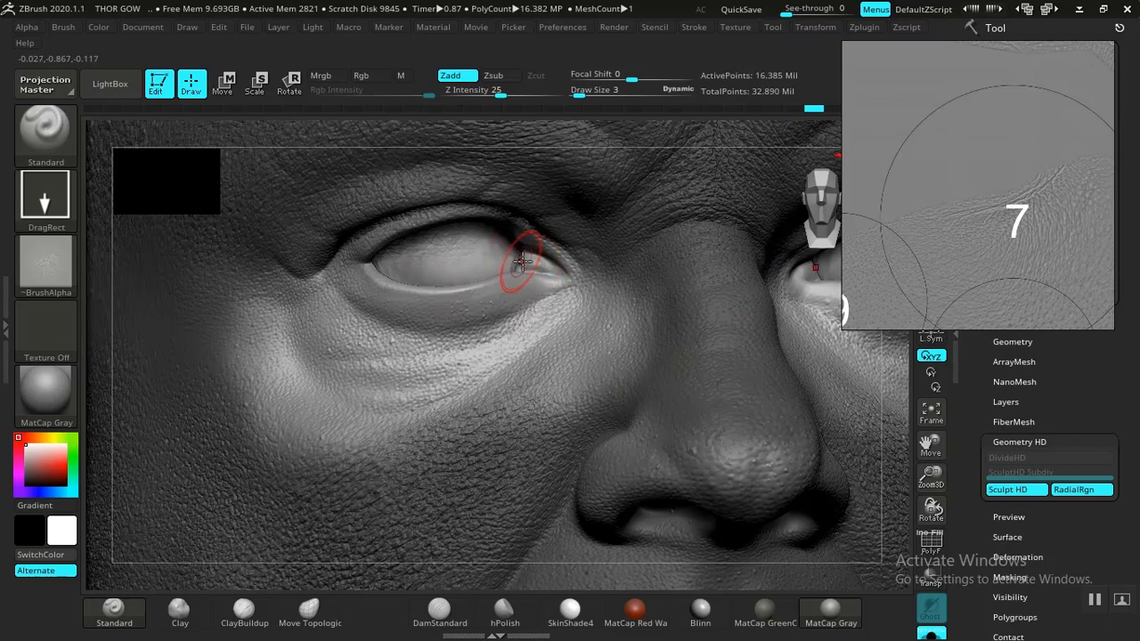
key("bracketright")
key("ctrl")
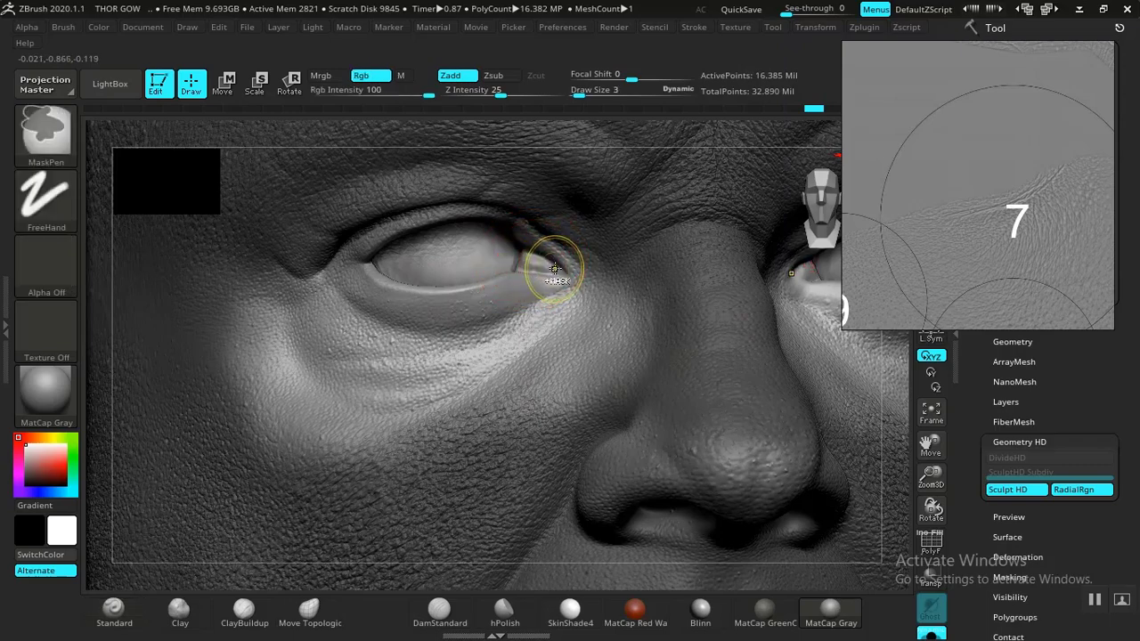
mouse_move(506, 272)
left_mouse_down("ctrl")
mouse_move(436, 288)
mouse_move(376, 273)
mouse_move(437, 290)
mouse_move(490, 278)
mouse_move(391, 267)
mouse_move(437, 249)
mouse_move(486, 254)
mouse_move(447, 262)
left_mouse_up("ctrl")
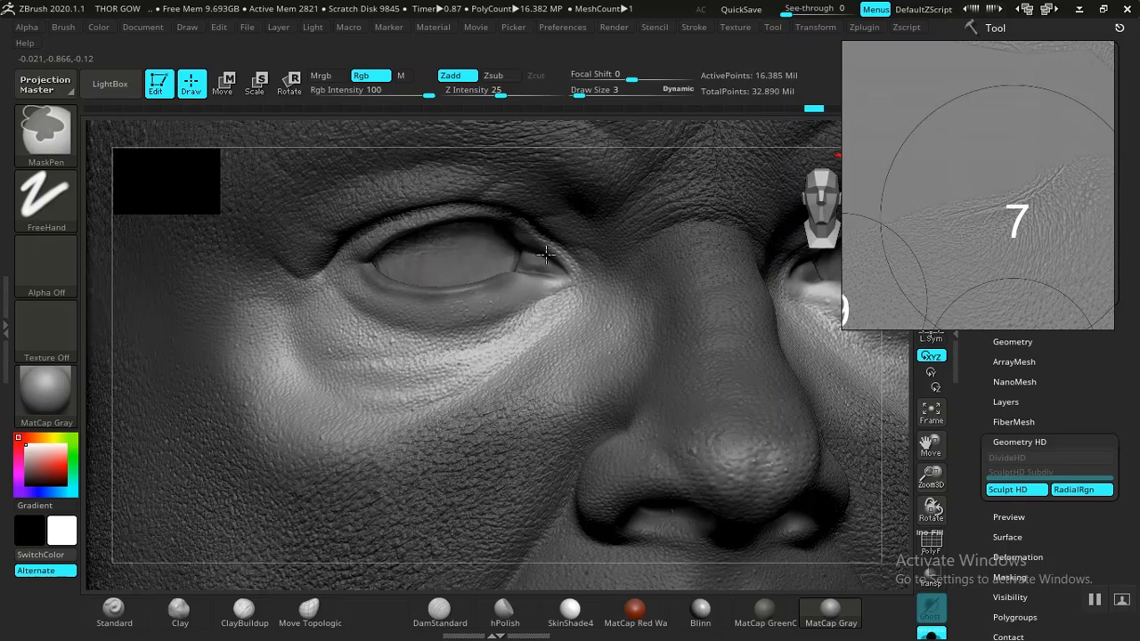
left_click_drag(546, 255, 533, 283, "ctrl")
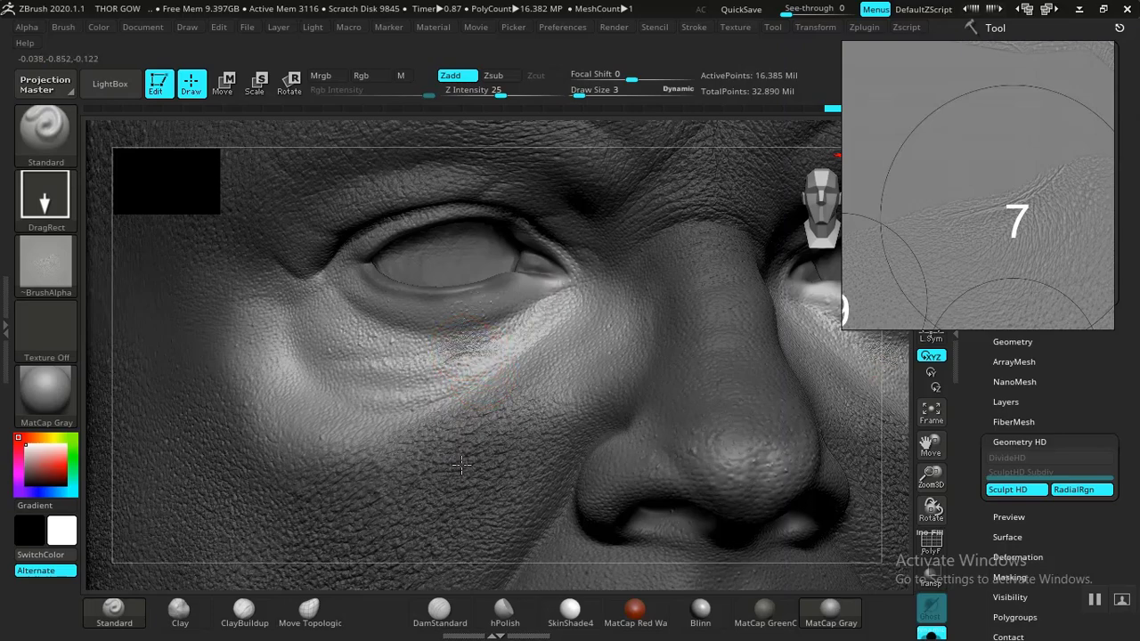
- Try restamping the 07 wrinkles beneath the lower eyelid at Z intensity 25, and undo the stamps
left_click_drag(462, 466, 497, 340)
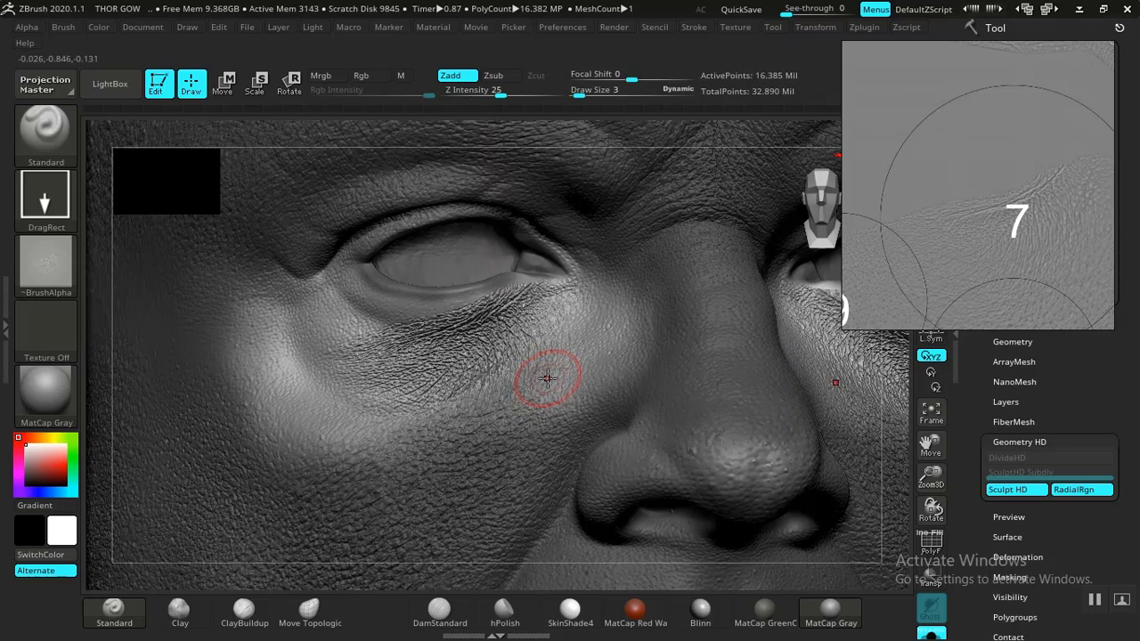
key("ctrl")
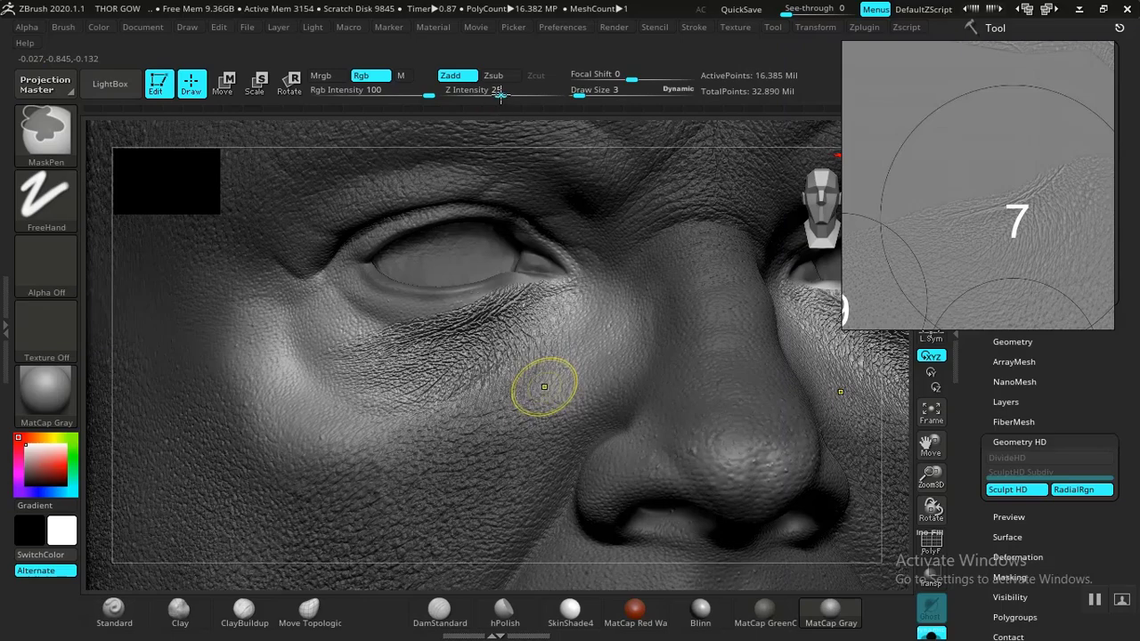
key("ctrl+z")
- Set the Z intensity to 18, stamp the 07 wrinkles across the whole under-eye area and check the full bust
left_click_drag(499, 94, 493, 94)
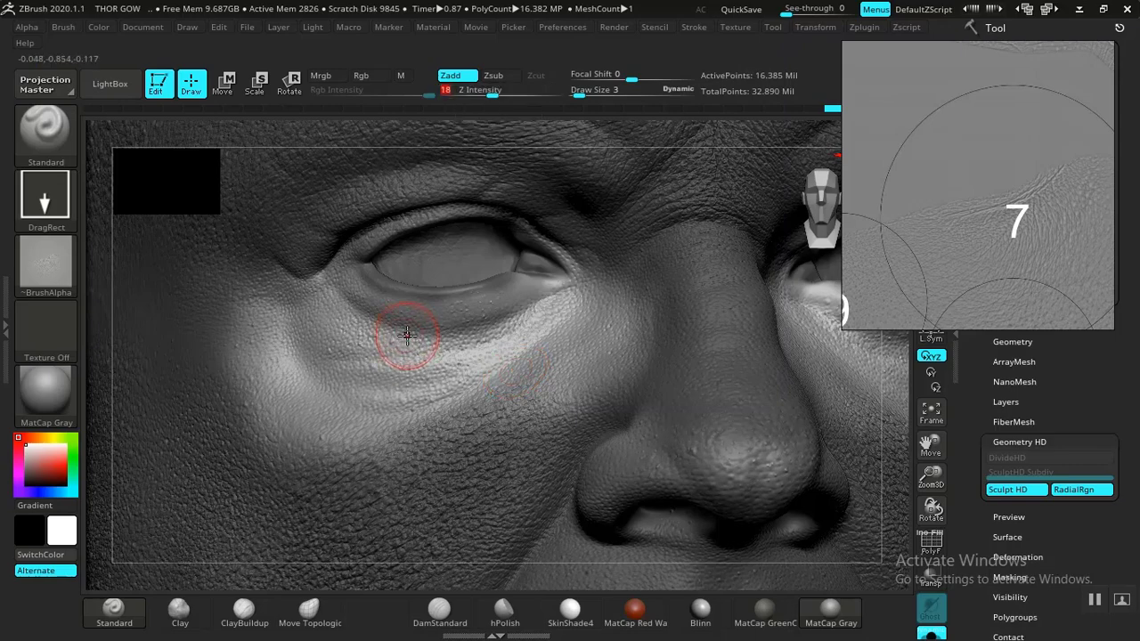
mouse_move(409, 340)
left_mouse_down()
mouse_move(392, 497)
mouse_move(469, 475)
left_mouse_up()
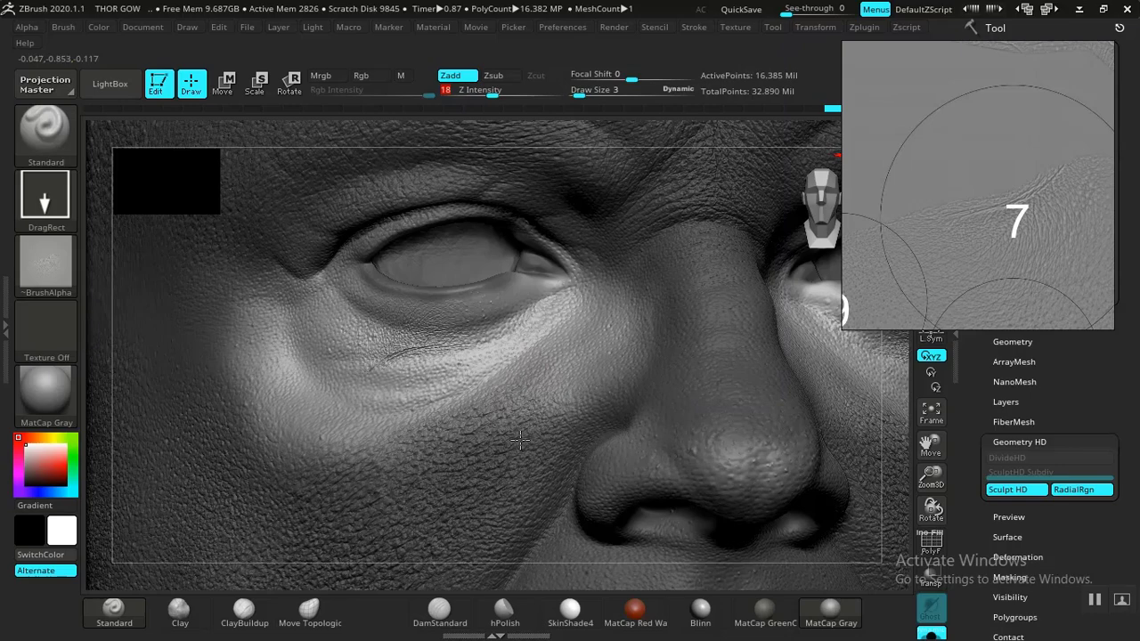
left_click_drag(520, 439, 599, 315)
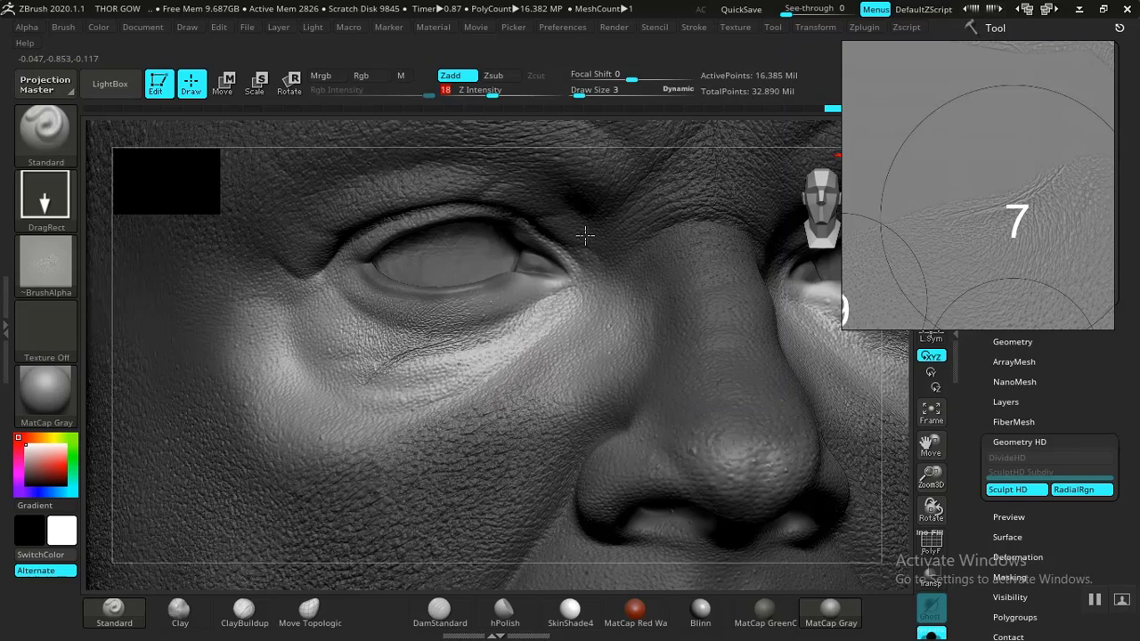
mouse_move(585, 234)
left_mouse_down()
mouse_move(537, 173)
mouse_move(452, 162)
mouse_move(458, 148)
mouse_move(521, 126)
mouse_move(522, 56)
mouse_move(530, 43)
mouse_move(561, 47)
mouse_move(544, 37)
left_mouse_up()
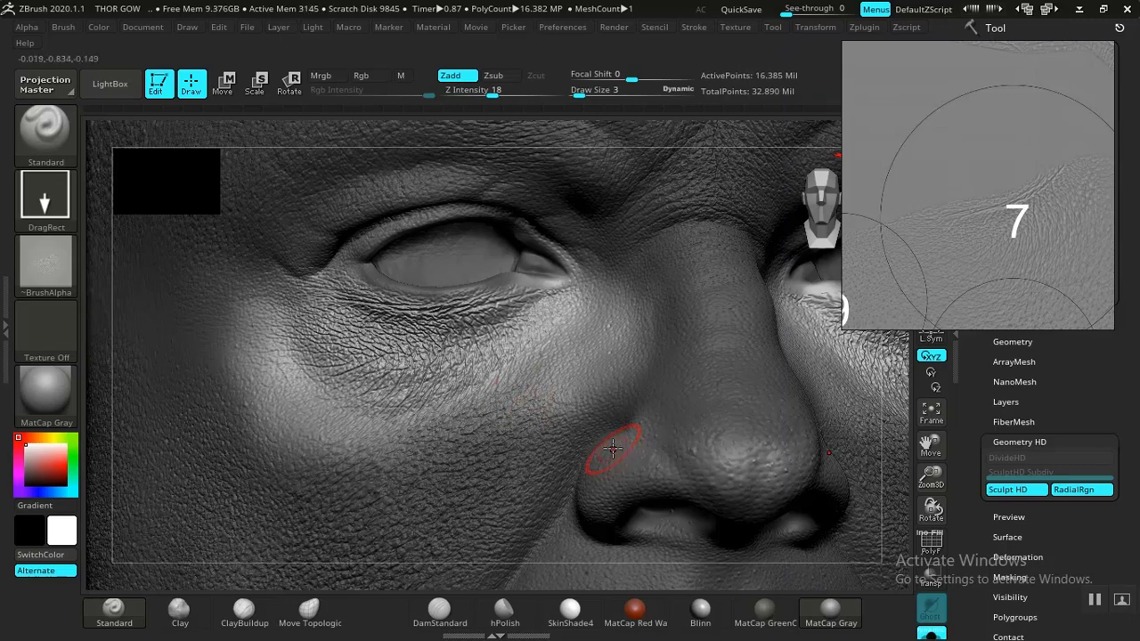
key("f")
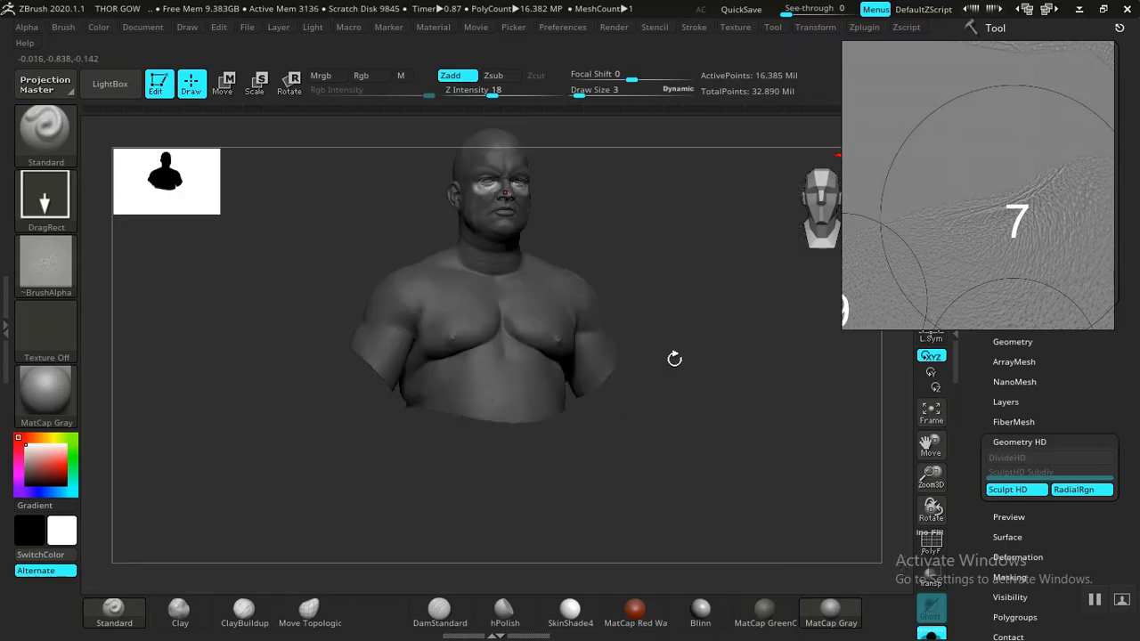
- Inspect the stamped under-eye wrinkles up close and clear the mask from the whole bust
left_click_drag(727, 537, 697, 305)
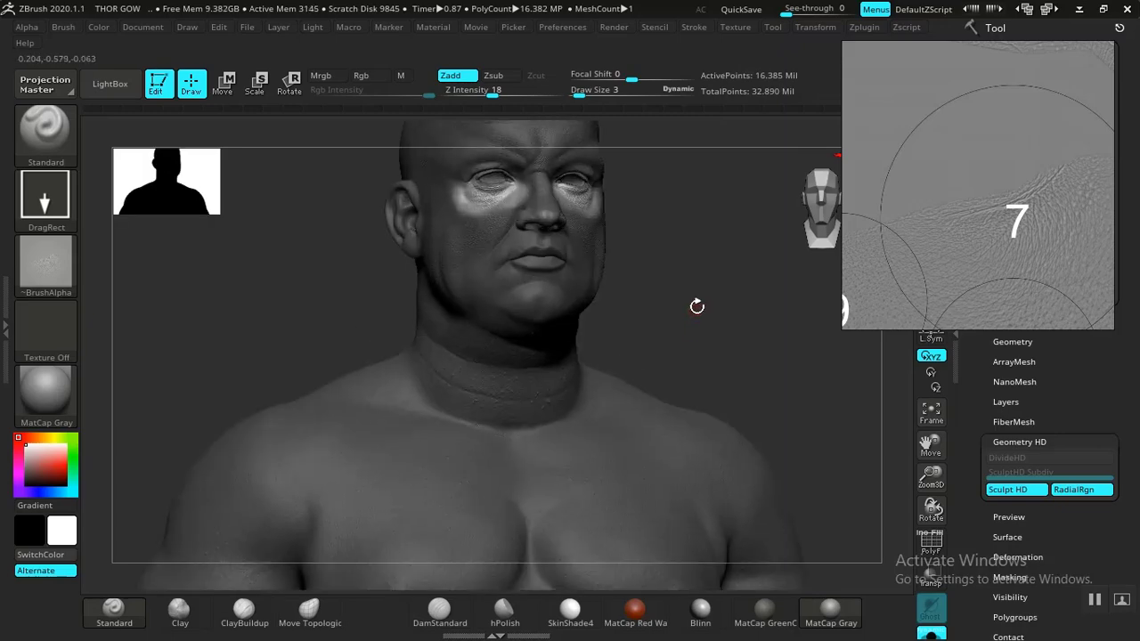
left_click_drag(730, 442, 790, 471)
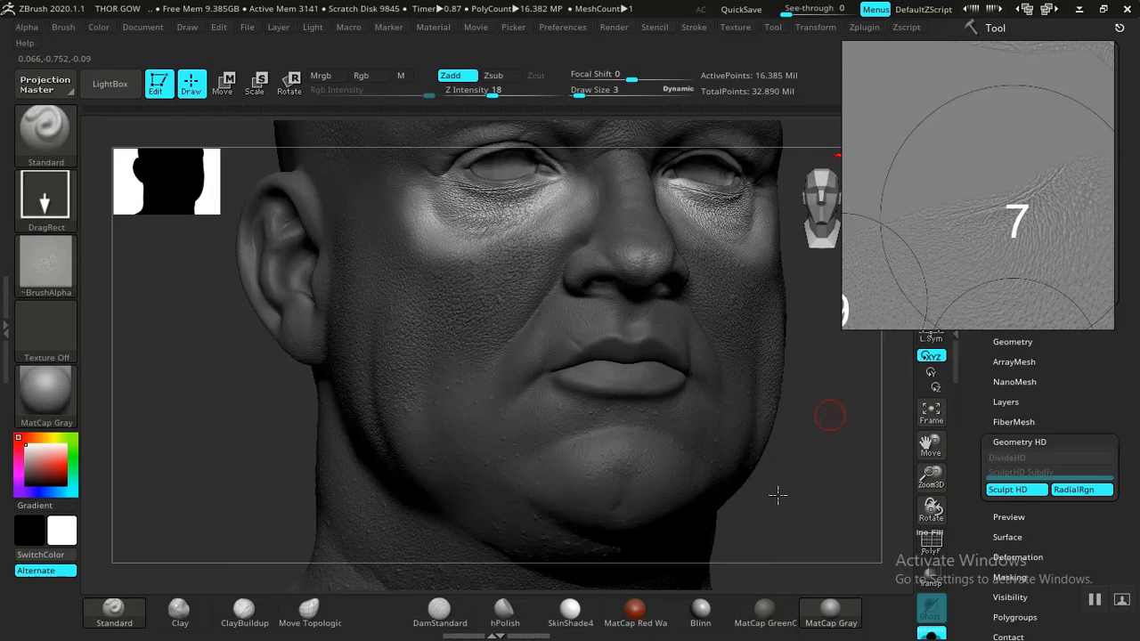
left_click_drag(748, 533, 835, 523)
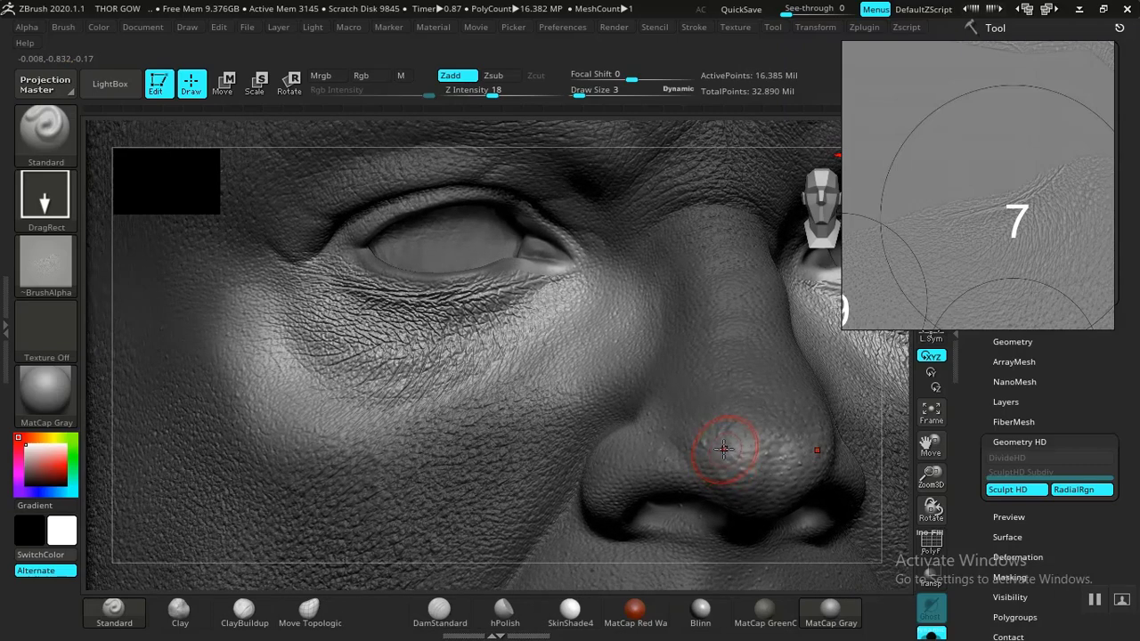
key("f")
left_click_drag(730, 358, 753, 405, "ctrl")
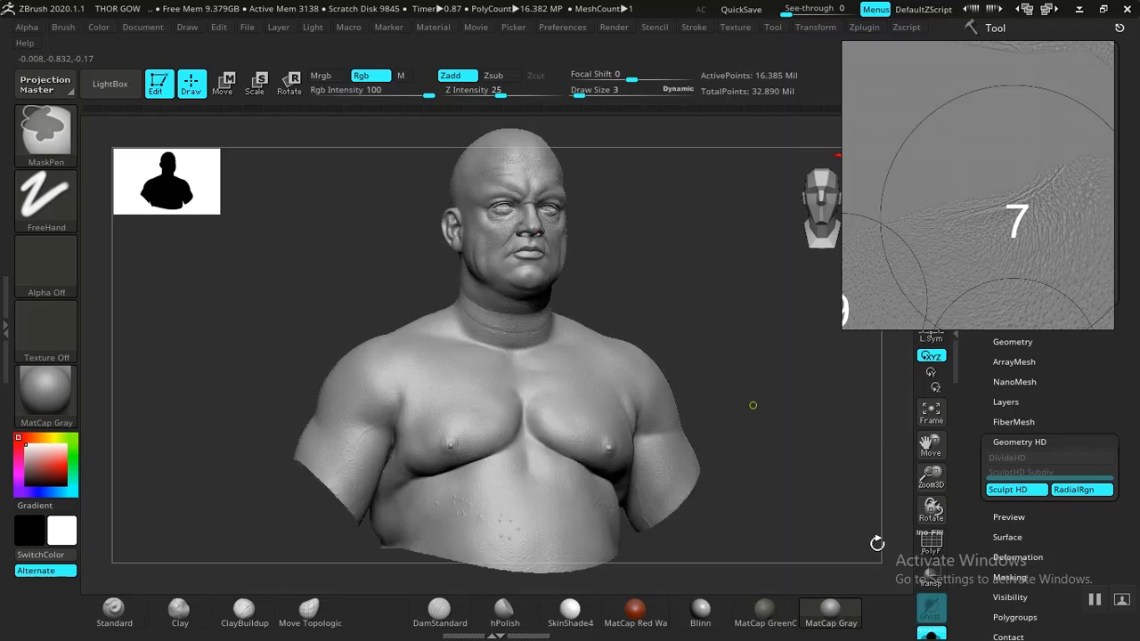
- Examine the unmasked skin detail on the chest, neck, chin, mouth, nose and under-eye areas
left_click_drag(890, 551, 850, 504, "alt")
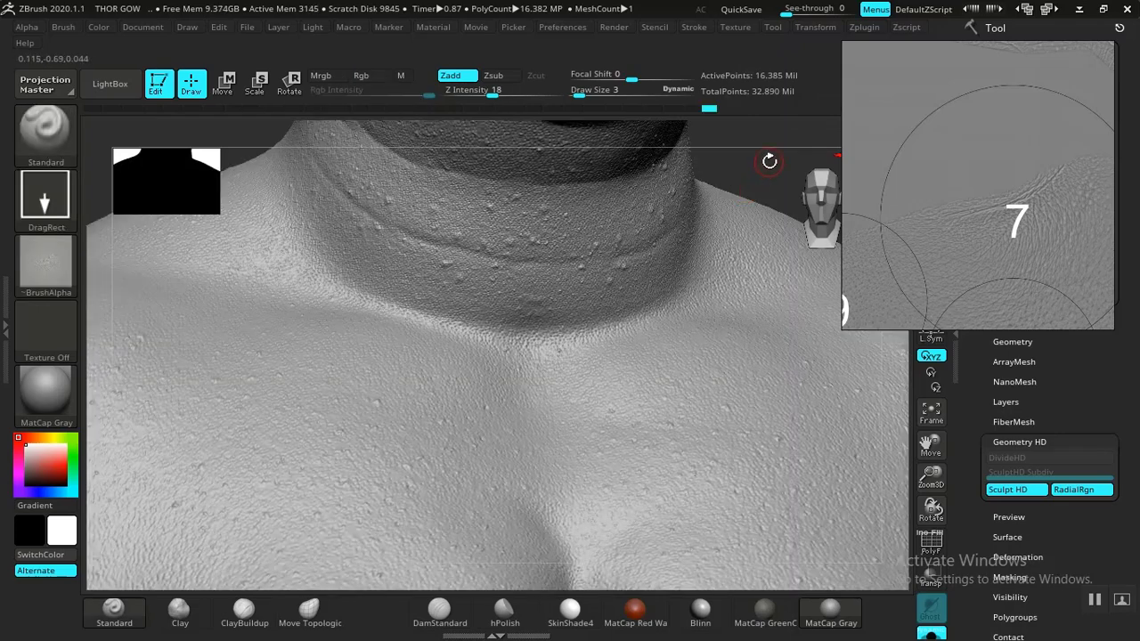
left_click_drag(769, 161, 677, 580, "alt")
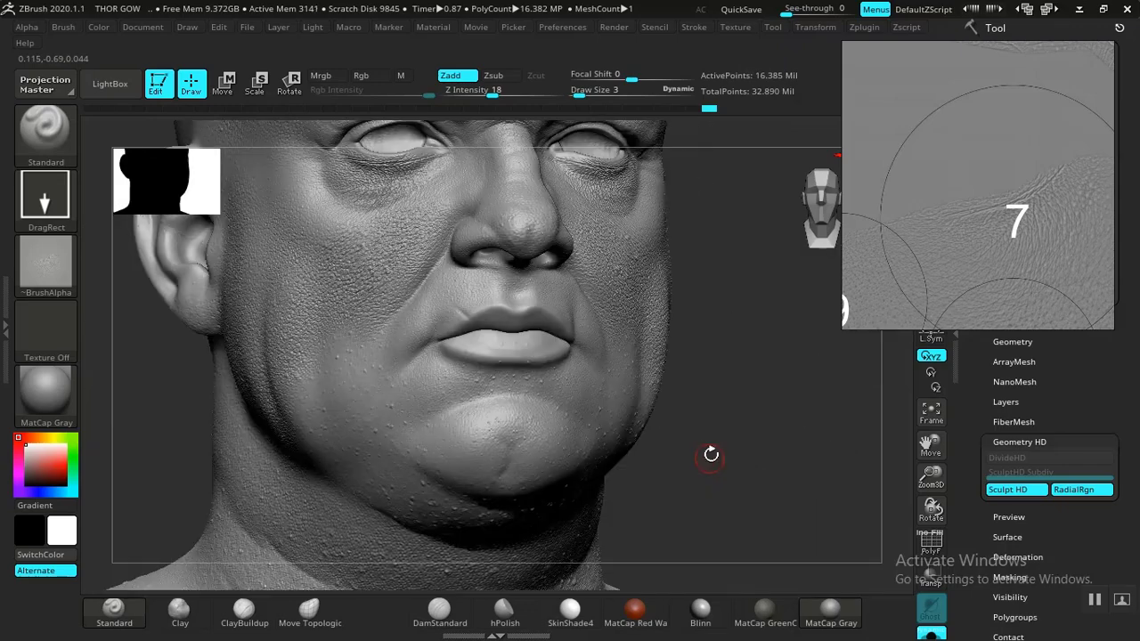
left_click_drag(736, 419, 736, 446, "alt")
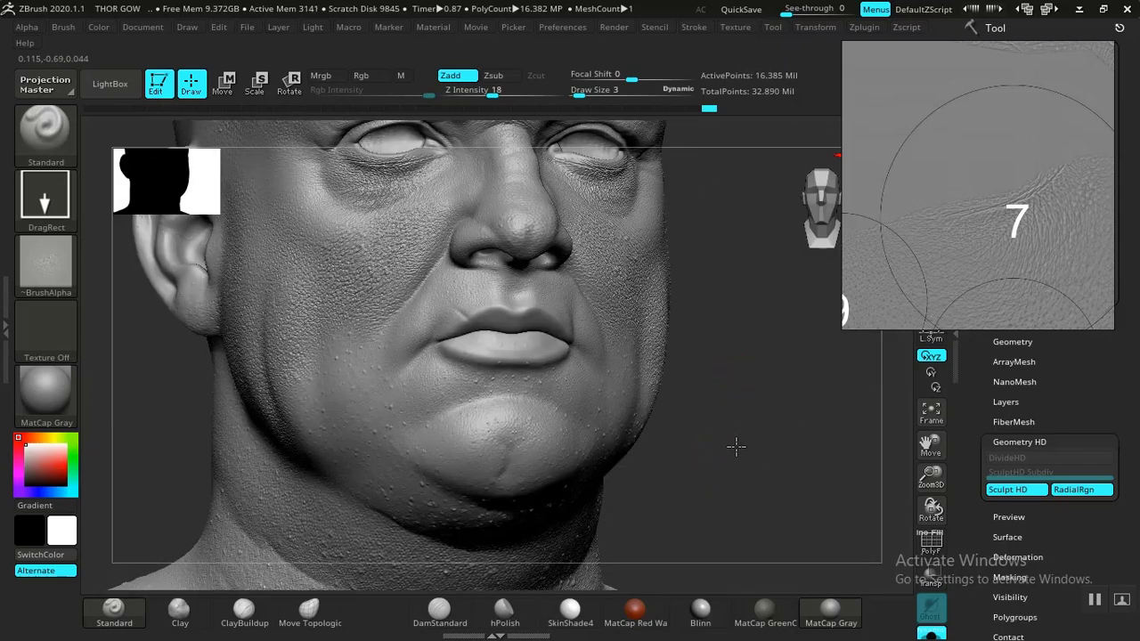
mouse_move(759, 377)
left_mouse_down()
mouse_move(796, 440)
mouse_move(816, 428)
mouse_move(728, 567)
left_mouse_up()
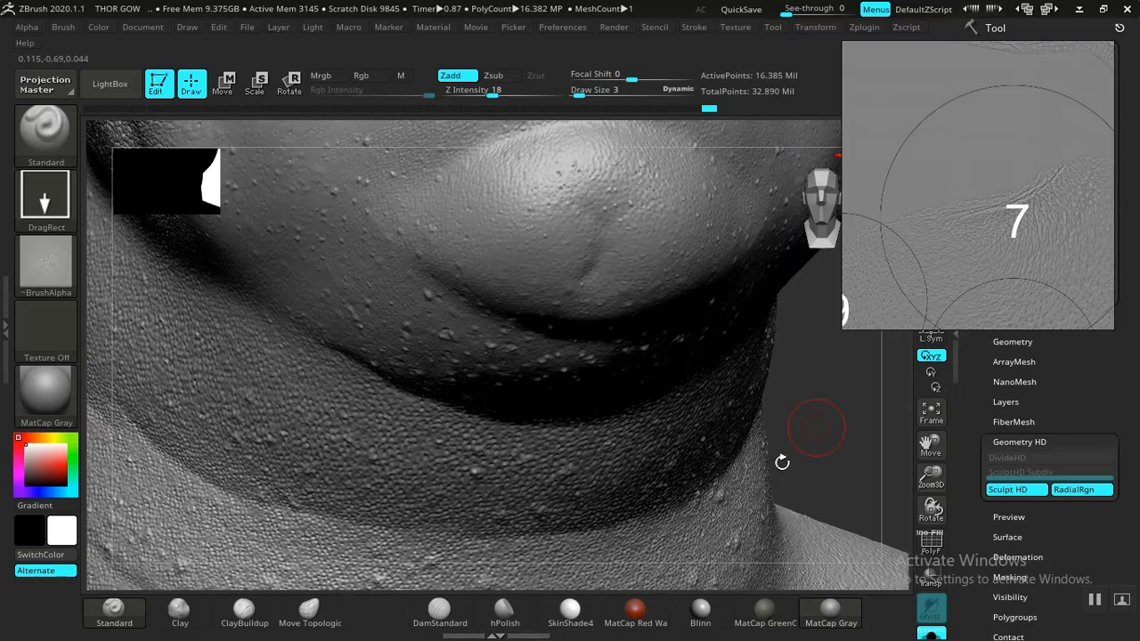
left_click_drag(782, 463, 804, 420)
left_click_drag(805, 544, 817, 360)
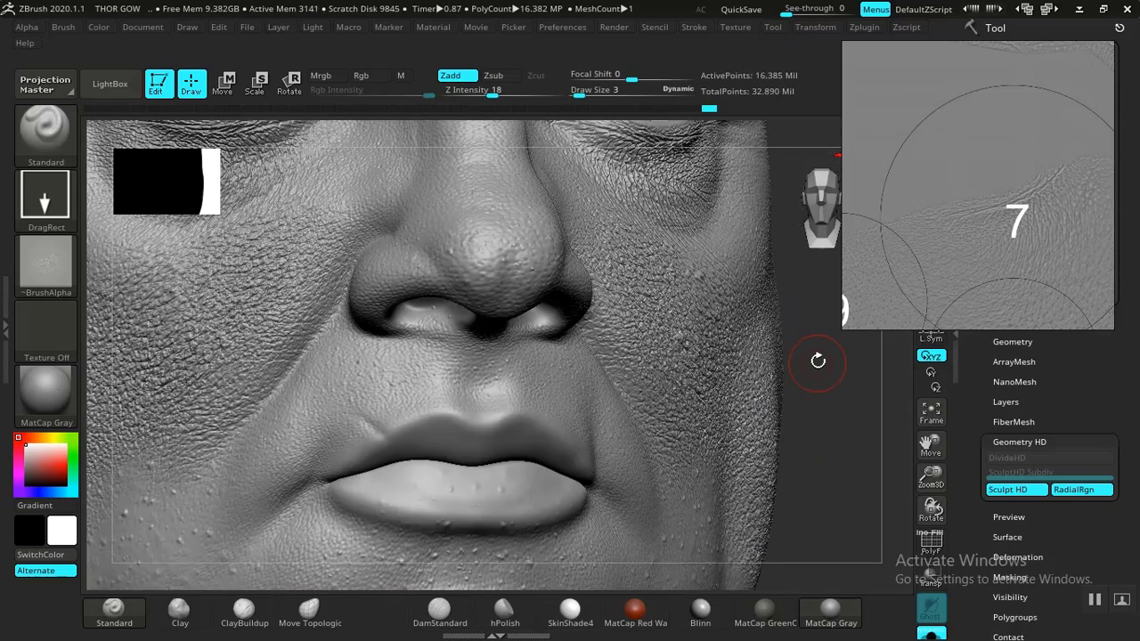
left_click_drag(822, 529, 815, 407)
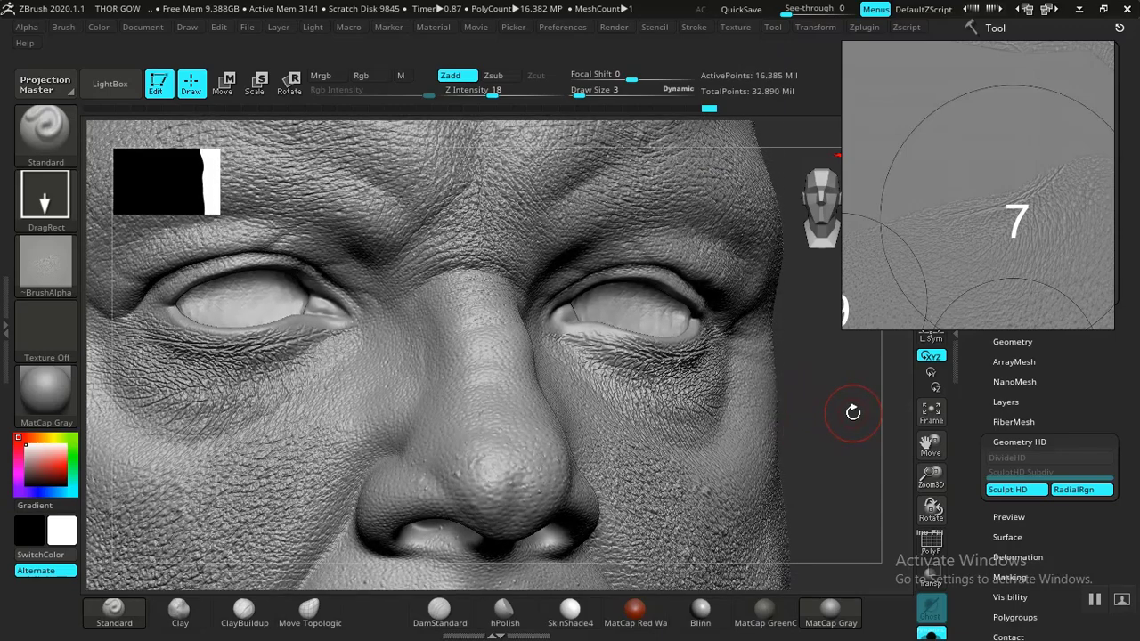
mouse_move(871, 364)
left_mouse_down()
mouse_move(887, 340)
mouse_move(822, 394)
left_mouse_up()
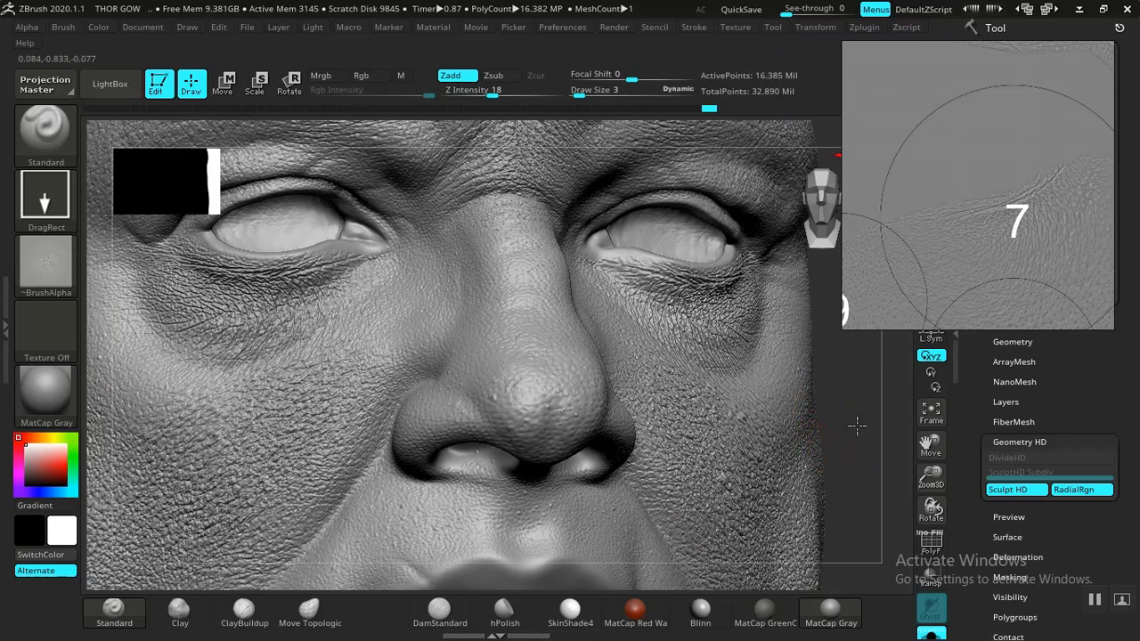
left_click_drag(856, 427, 859, 424)
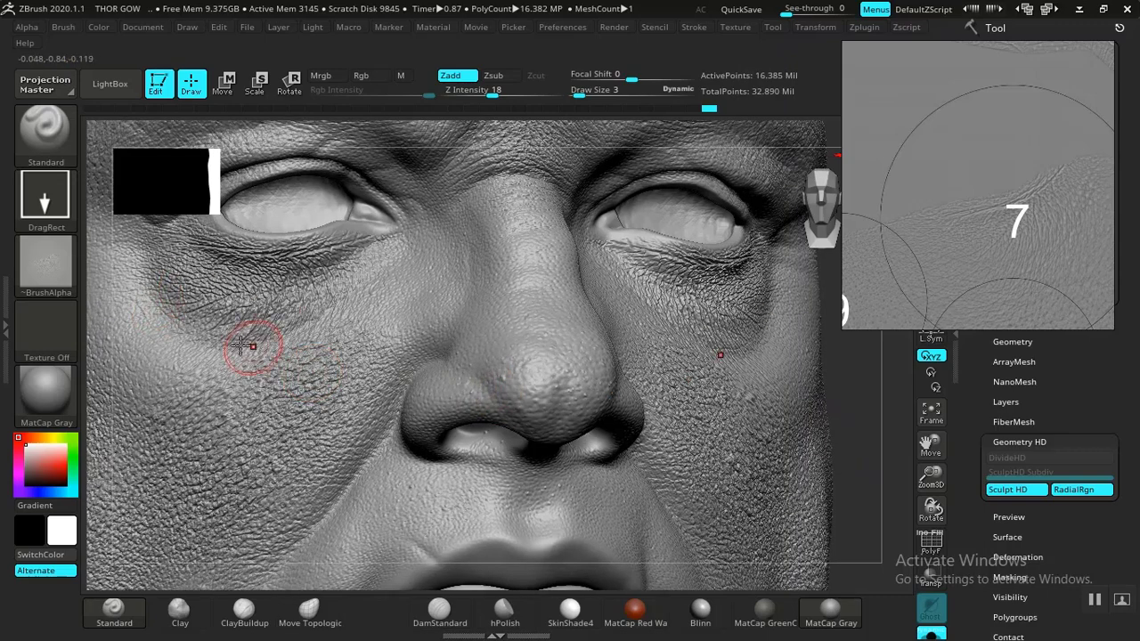
- Look through the available skin alphas and examine regions 7 and 8 on the reference map
mouse_move(57, 288)
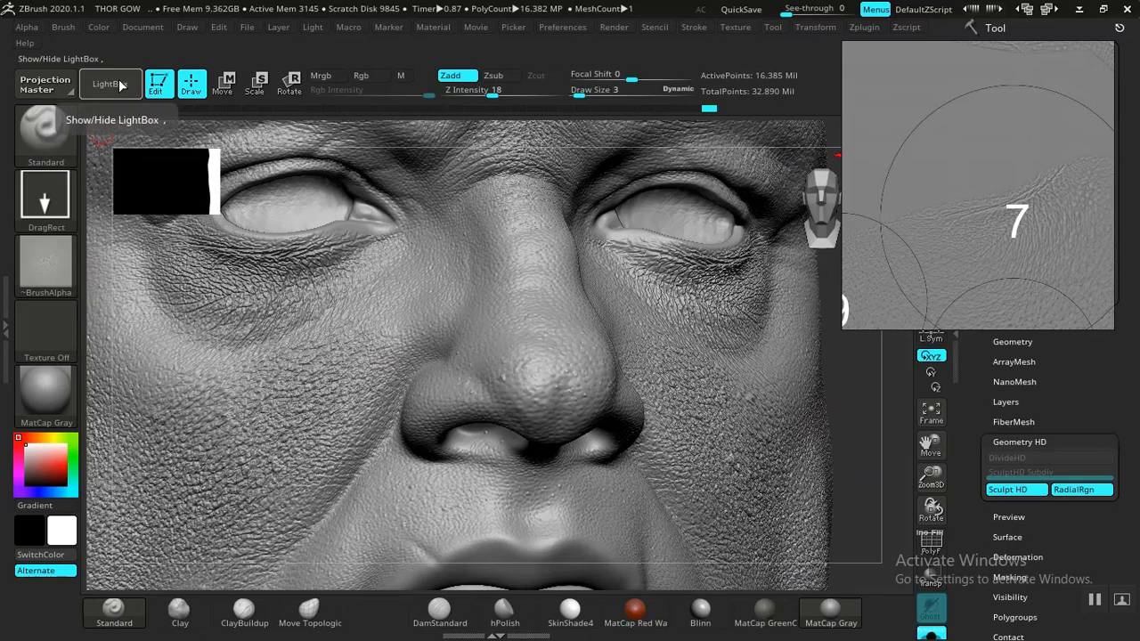
left_click(110, 84)
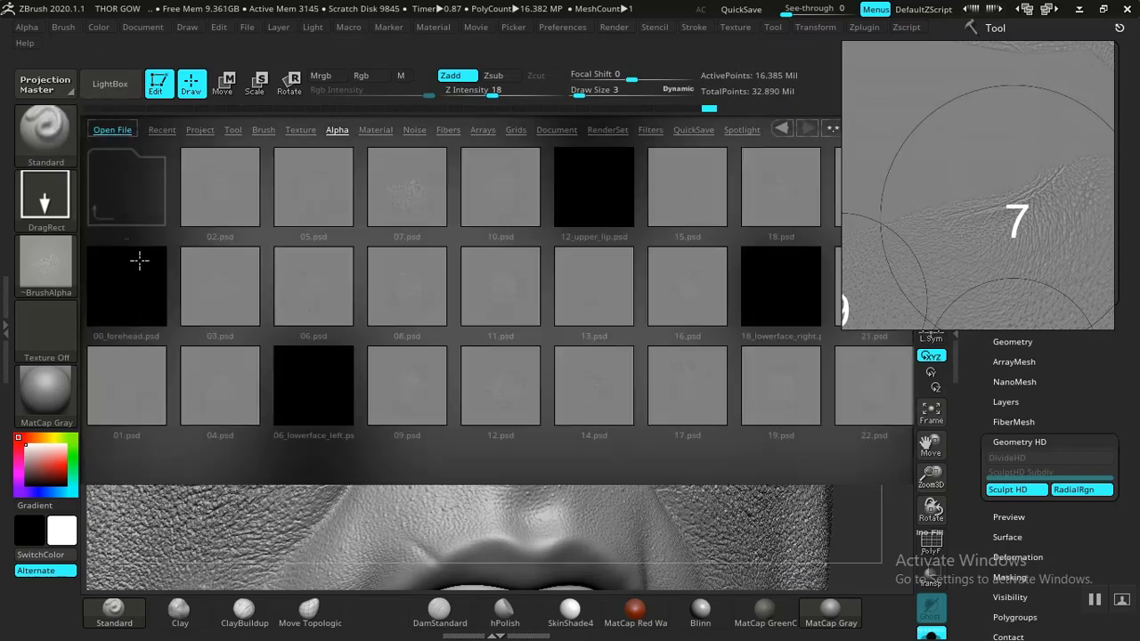
left_click(105, 82)
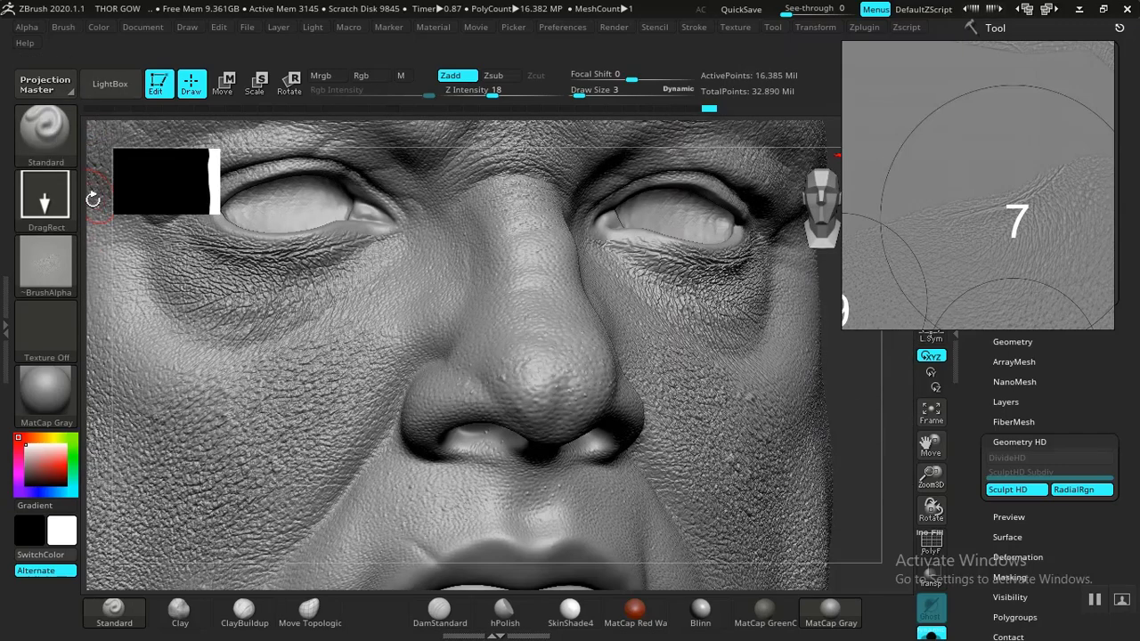
left_click(46, 265)
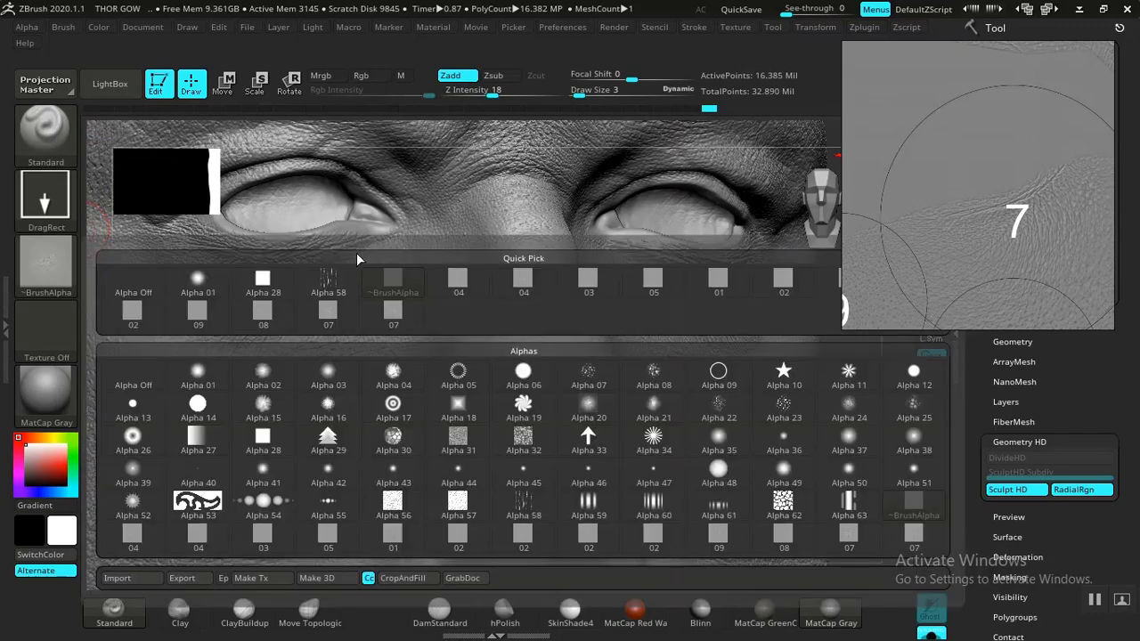
mouse_move(785, 299)
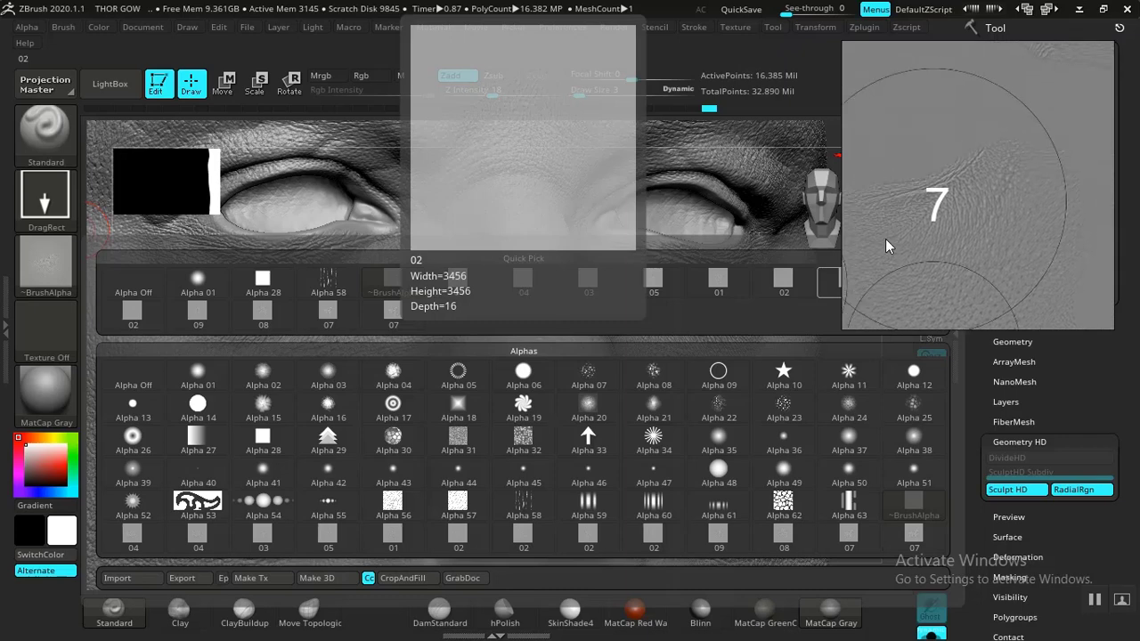
middle_click_drag(967, 248, 947, 224)
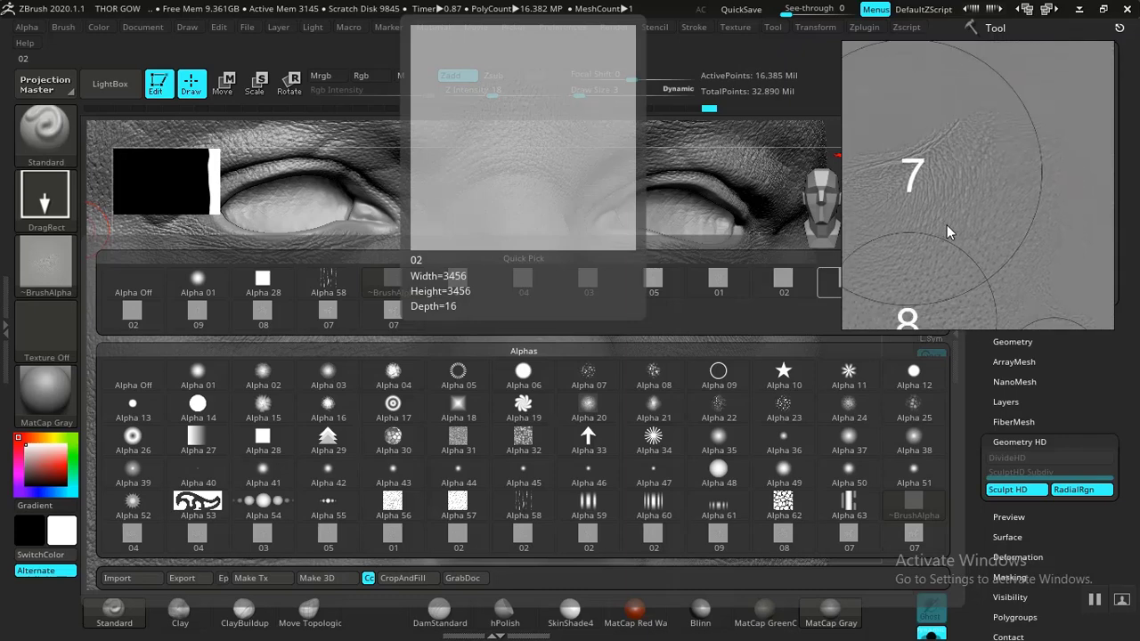
scroll(946, 224, "up", 3)
scroll(947, 224, "down", 4)
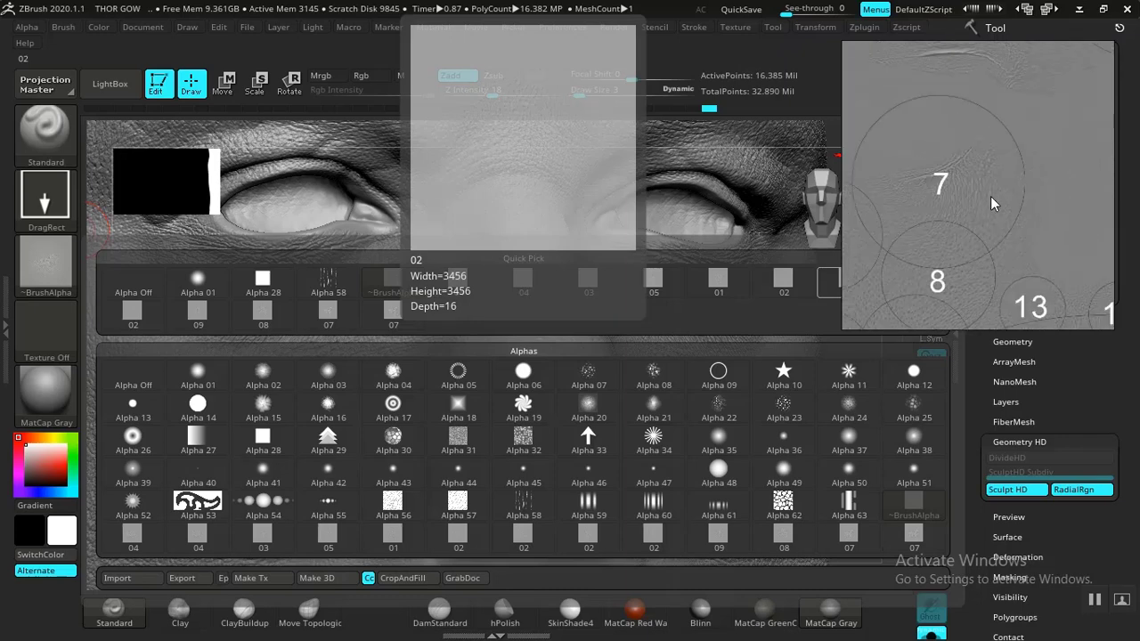
scroll(935, 239, "up", 6)
scroll(978, 239, "down", 2)
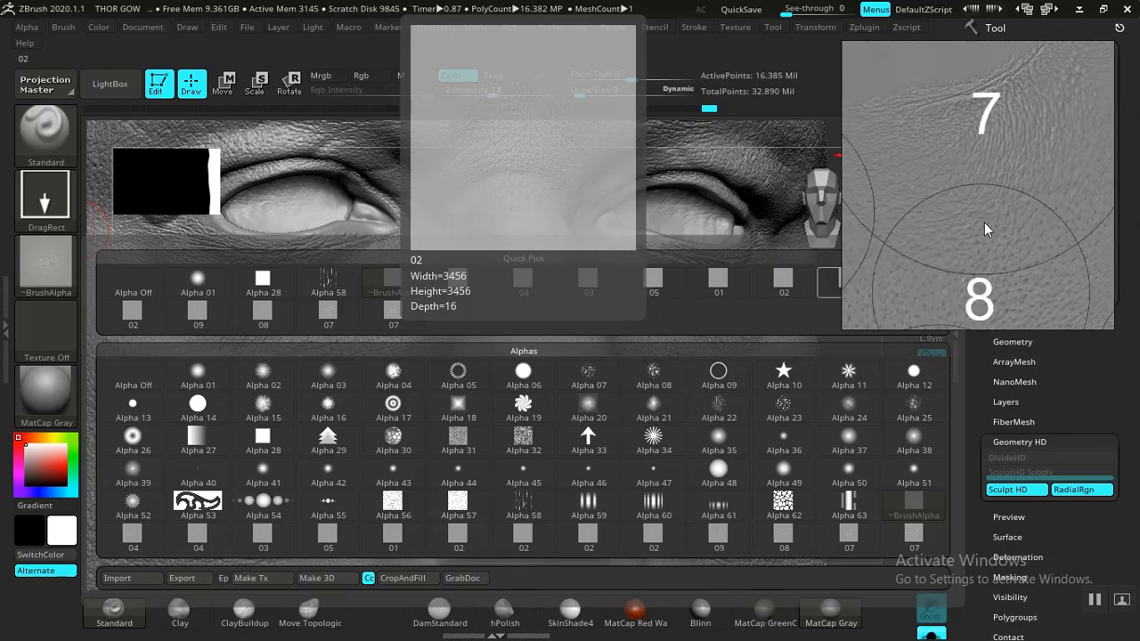
- Examine the reference map from forehead regions 1 and 2 down to cheek regions 7 to 11
middle_click_drag(984, 221, 904, 249)
scroll(943, 233, "down", 4)
middle_click_drag(980, 241, 956, 232)
scroll(992, 213, "up", 5)
scroll(956, 232, "down", 3)
middle_click_drag(999, 192, 944, 249)
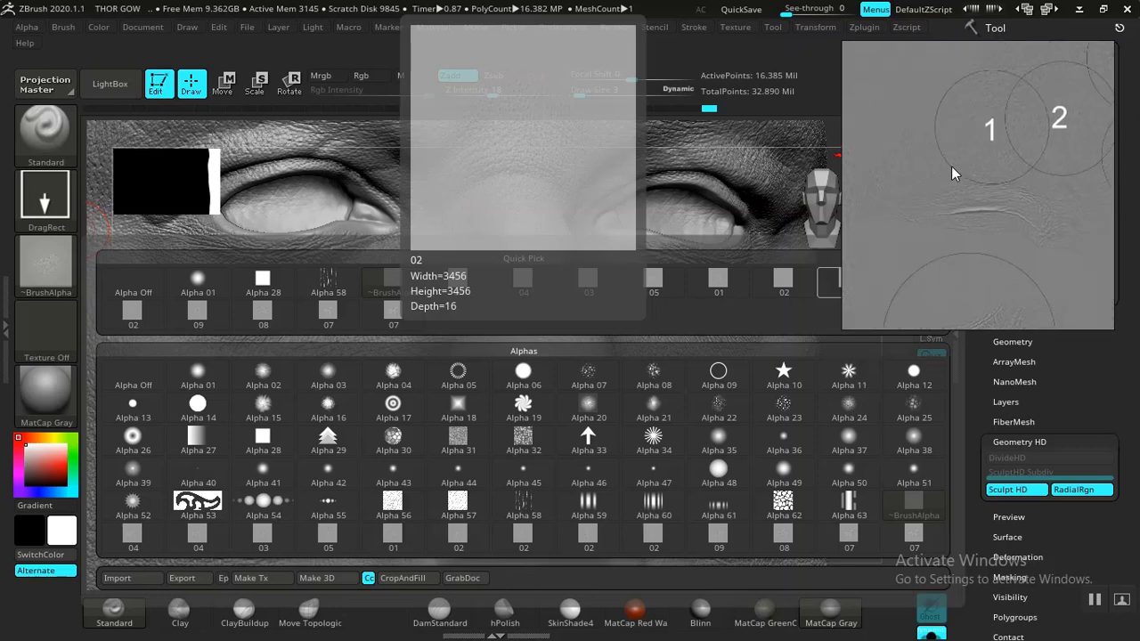
scroll(1024, 170, "up", 5)
scroll(1025, 171, "up", 2)
middle_click_drag(1025, 171, 990, 125)
scroll(941, 245, "down", 5)
middle_click_drag(958, 312, 997, 193)
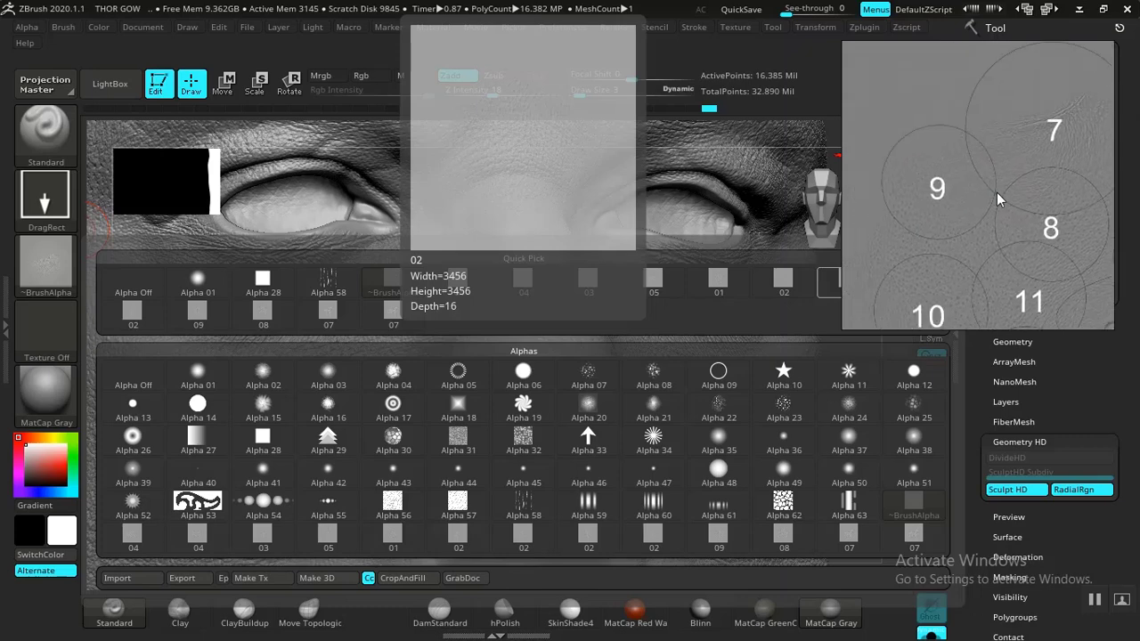
- Check region 9 on the reference map, choose the 09 pore alpha and stamp it across the nose
scroll(928, 199, "up", 4)
scroll(928, 199, "up", 2)
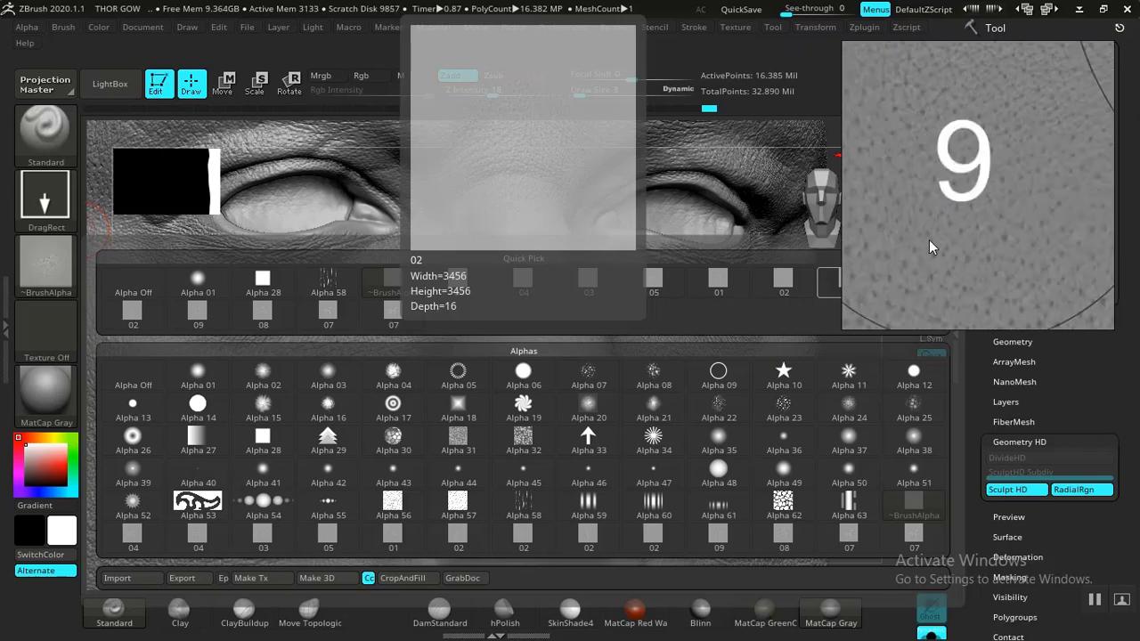
left_click(198, 314)
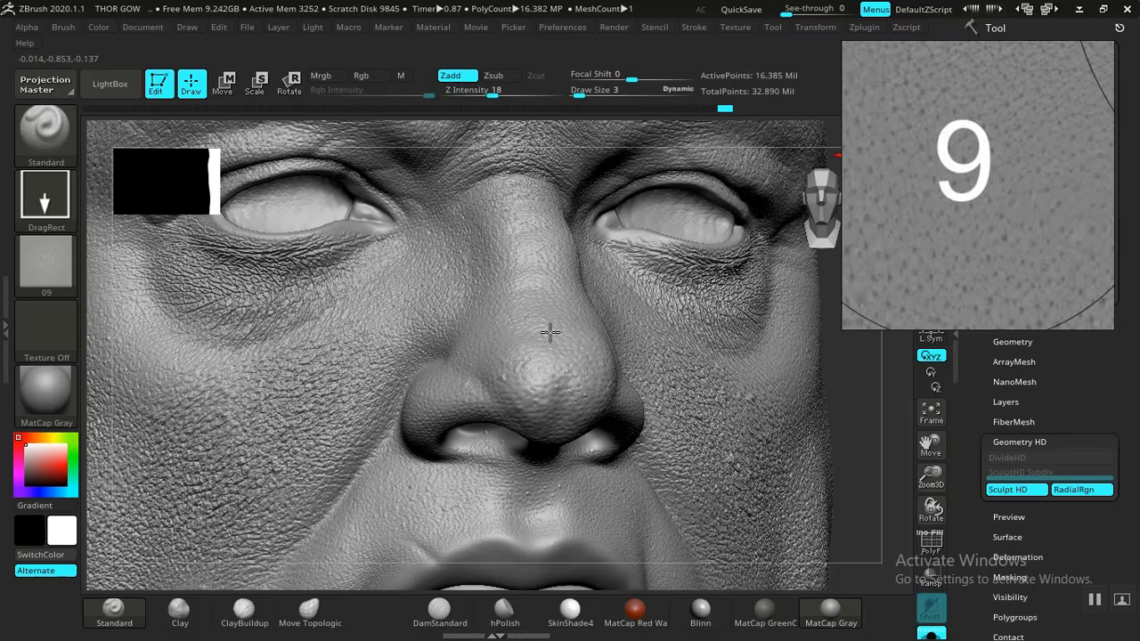
left_click_drag(570, 390, 657, 406)
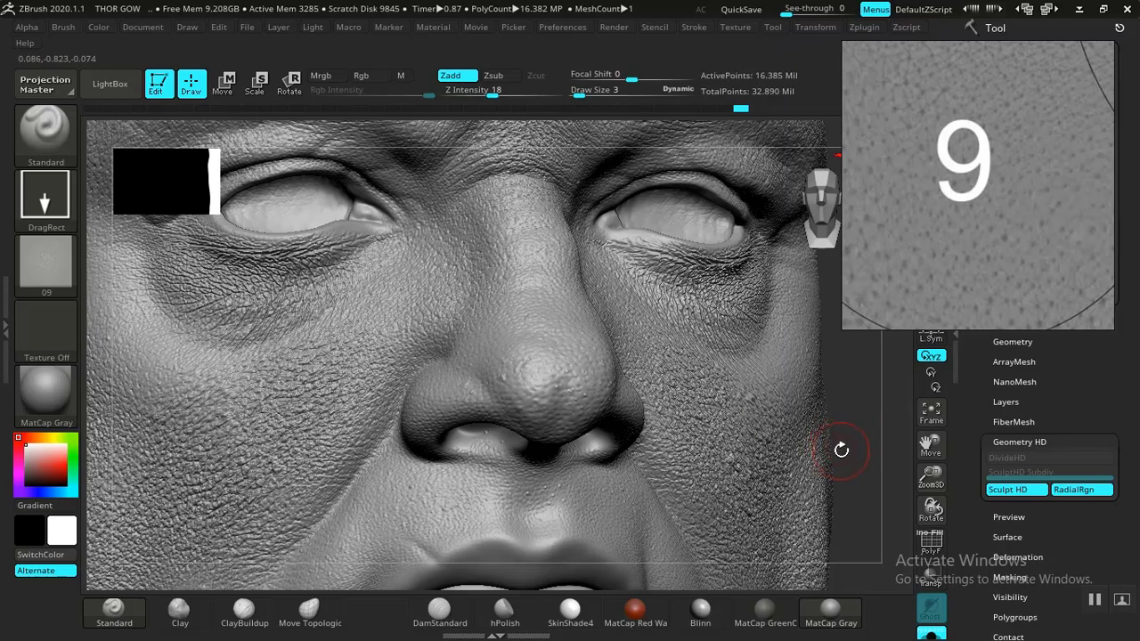
- Inspect the skin around the mouth and lower cheek and compare it with regions 8, 11 and 13 of the reference map
mouse_move(870, 436)
left_mouse_down()
mouse_move(878, 440)
mouse_move(827, 440)
mouse_move(792, 456)
mouse_move(878, 426)
mouse_move(890, 396)
mouse_move(873, 425)
left_mouse_up()
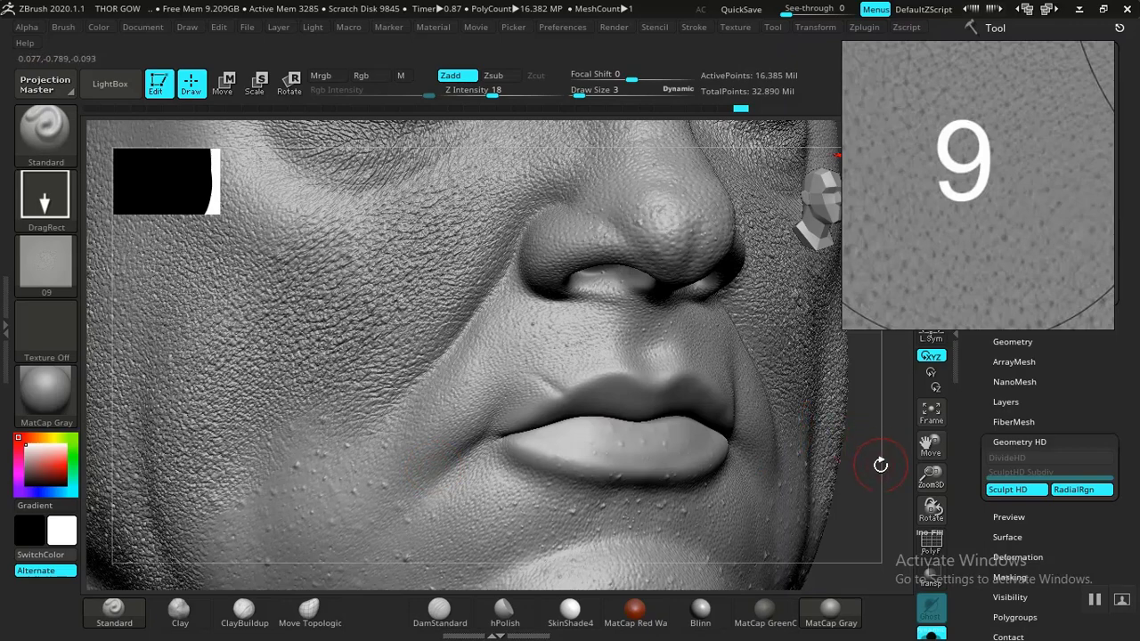
mouse_move(870, 483)
left_mouse_down()
mouse_move(812, 505)
mouse_move(799, 475)
mouse_move(794, 501)
left_mouse_up()
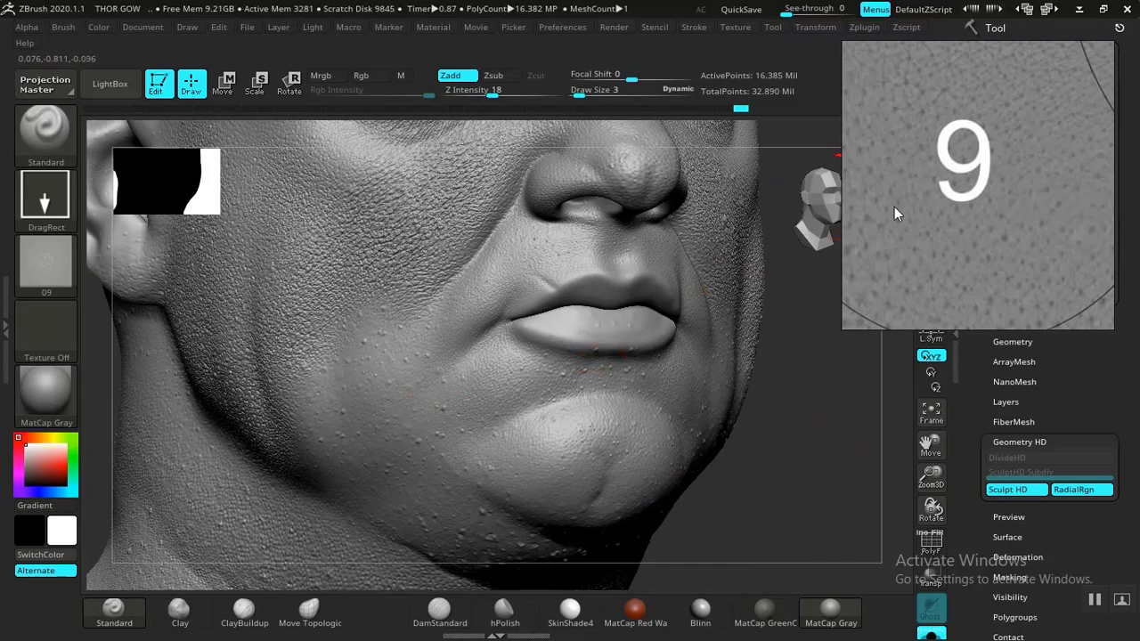
scroll(898, 210, "down", 4)
scroll(913, 216, "down", 4)
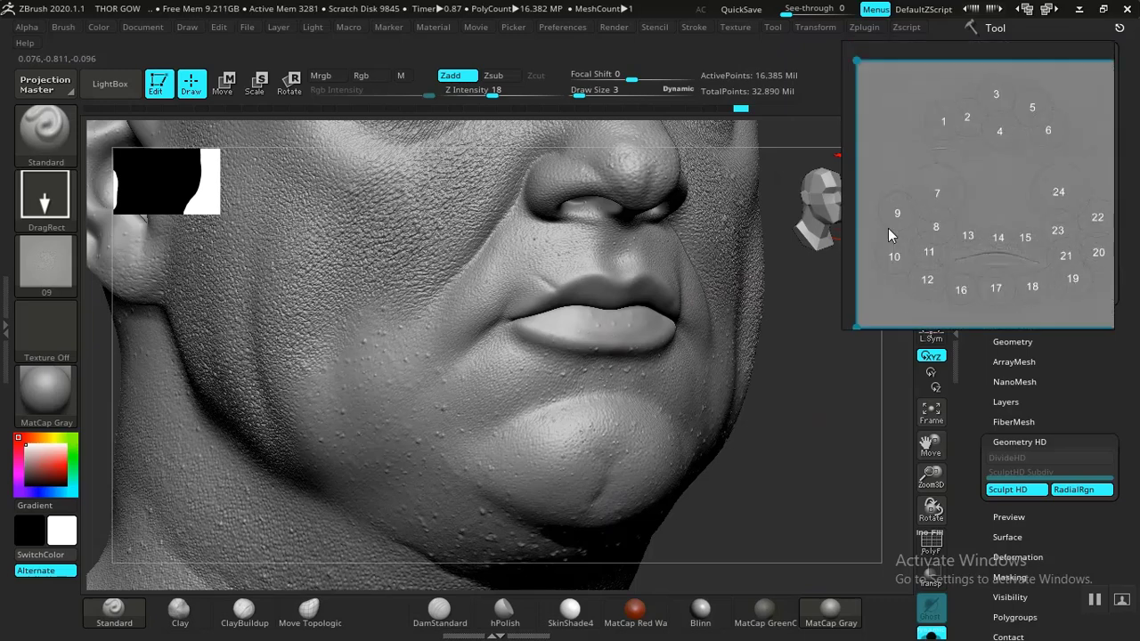
scroll(917, 215, "up", 6)
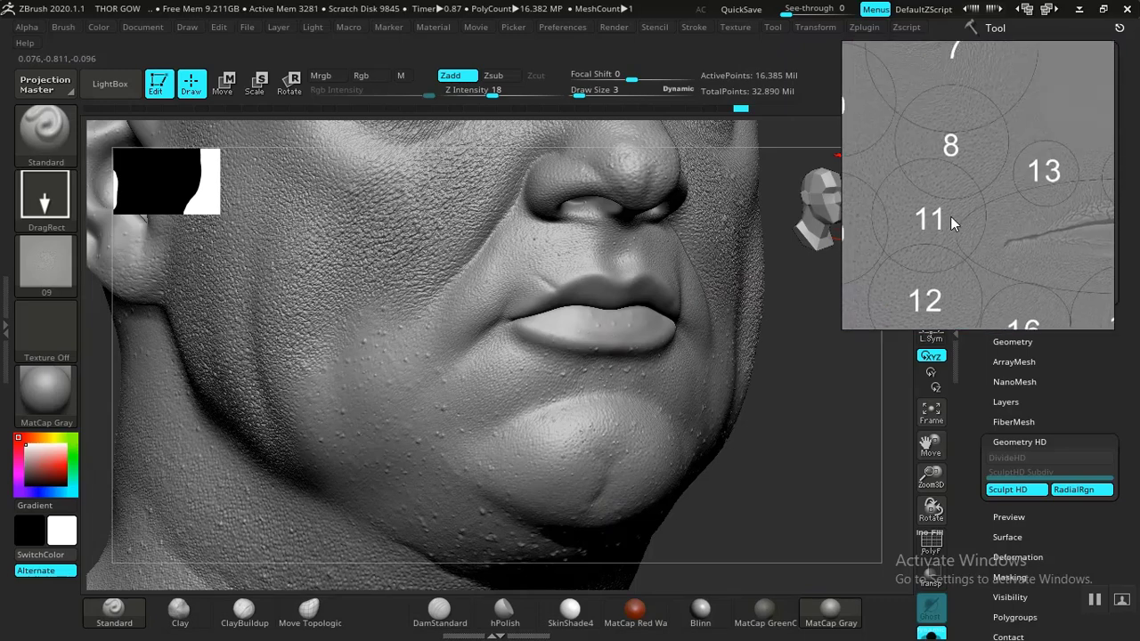
scroll(948, 213, "up", 3)
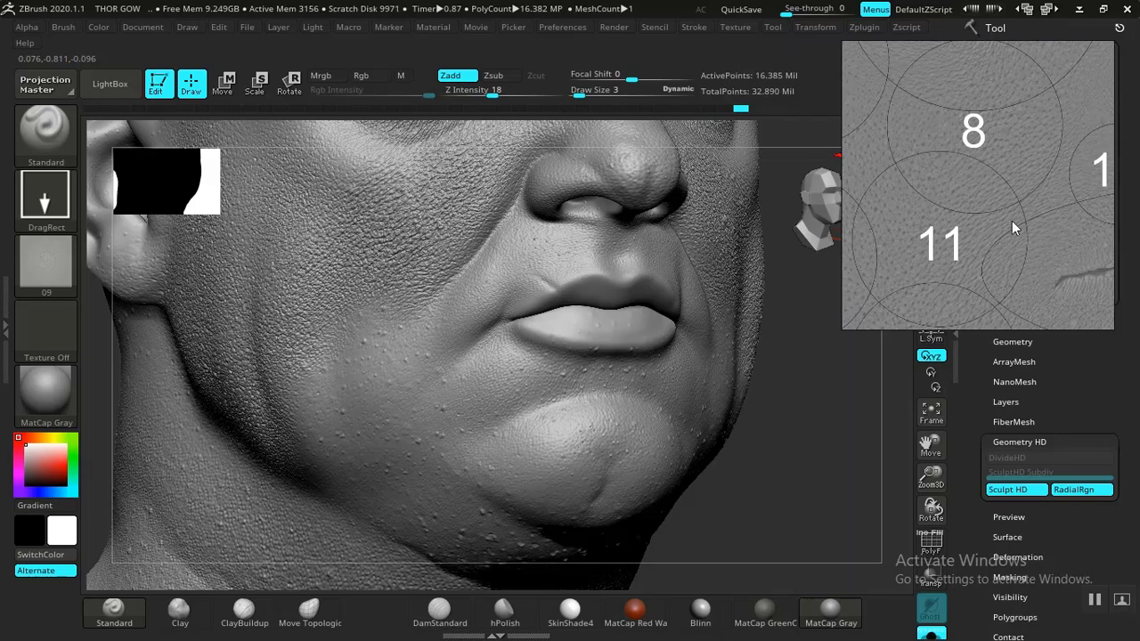
middle_click_drag(1034, 211, 909, 258)
scroll(928, 243, "up", 2)
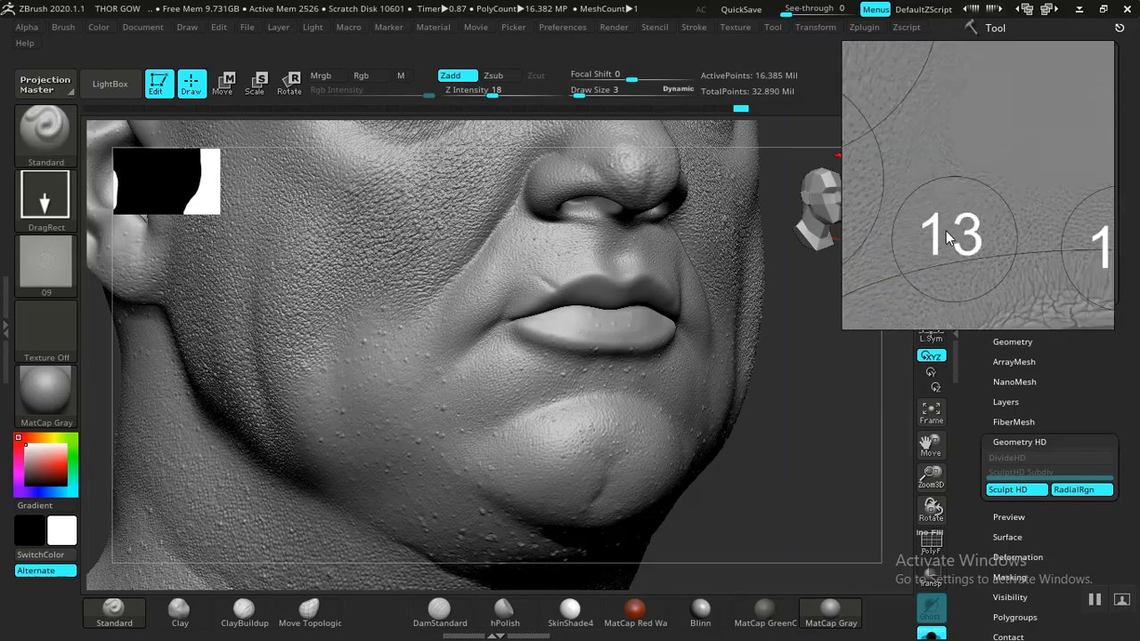
- Check regions 13, 11 and 12 on the reference map, then load the 11.psd skin alpha and bring up its modify settings
scroll(951, 232, "down", 3)
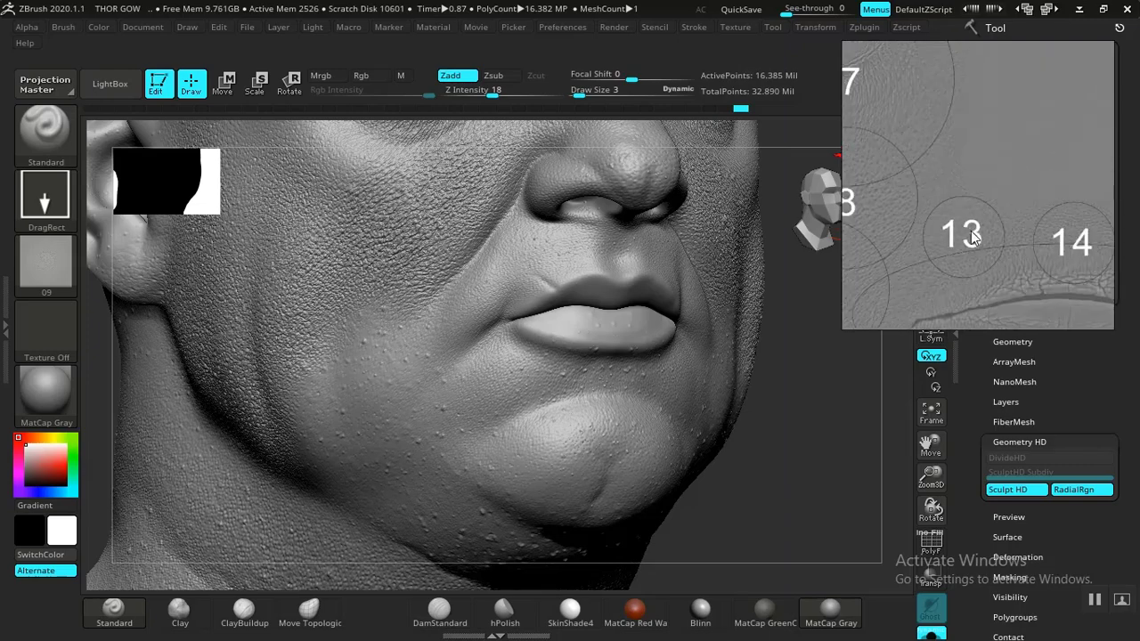
scroll(960, 213, "down", 2)
middle_click_drag(957, 209, 992, 204)
scroll(930, 275, "up", 3)
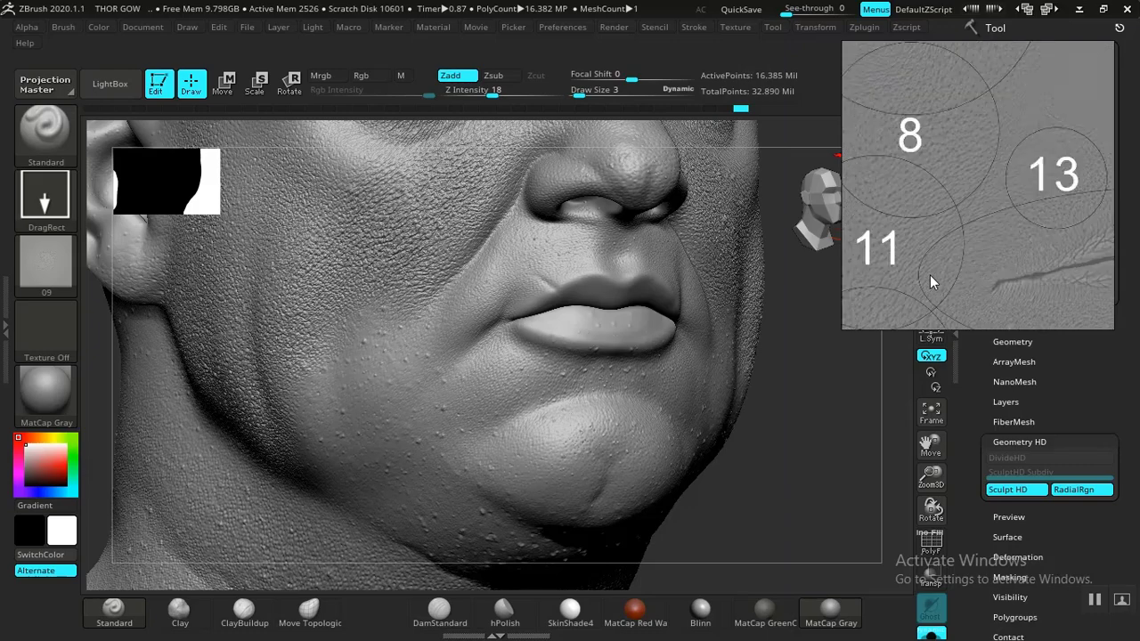
middle_click_drag(930, 275, 1084, 183)
middle_click_drag(1054, 229, 1027, 208)
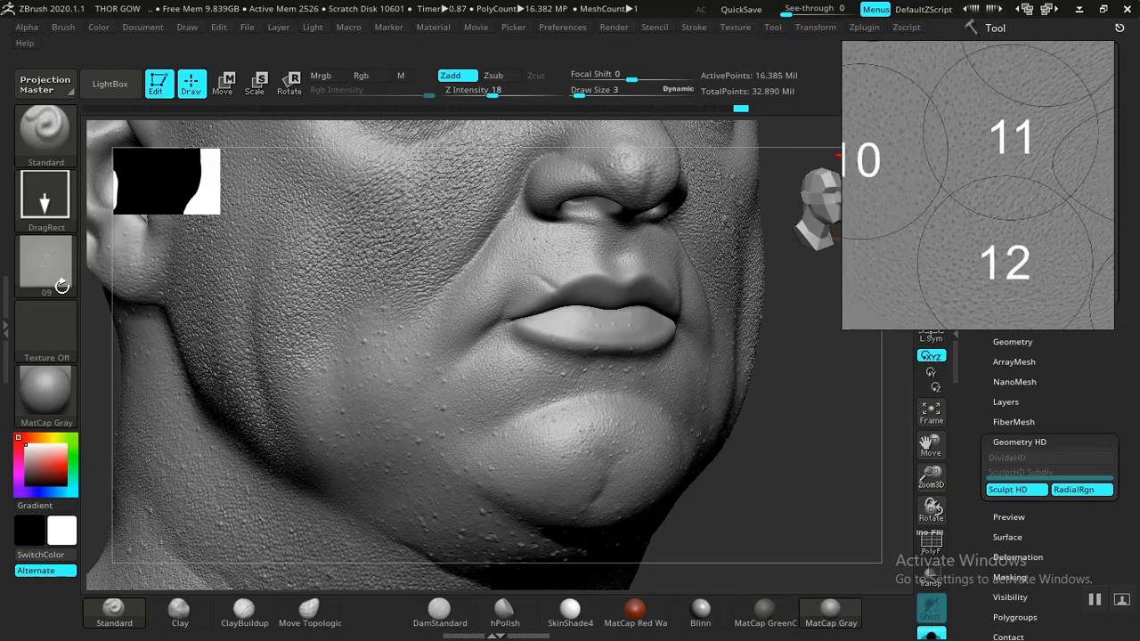
left_click(109, 84)
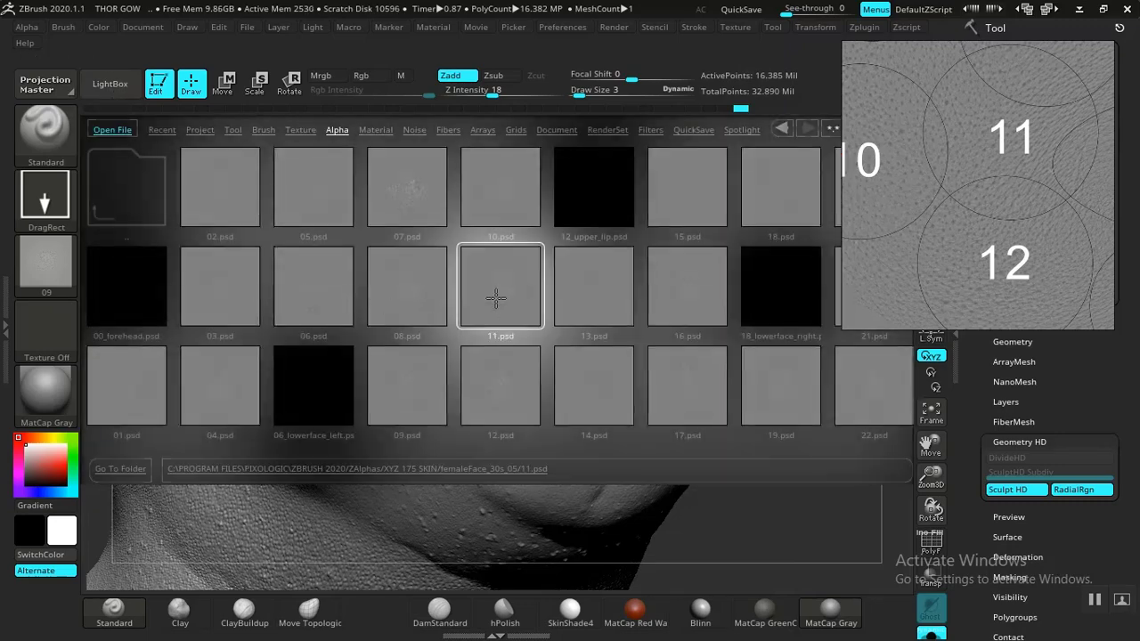
double_click(476, 301)
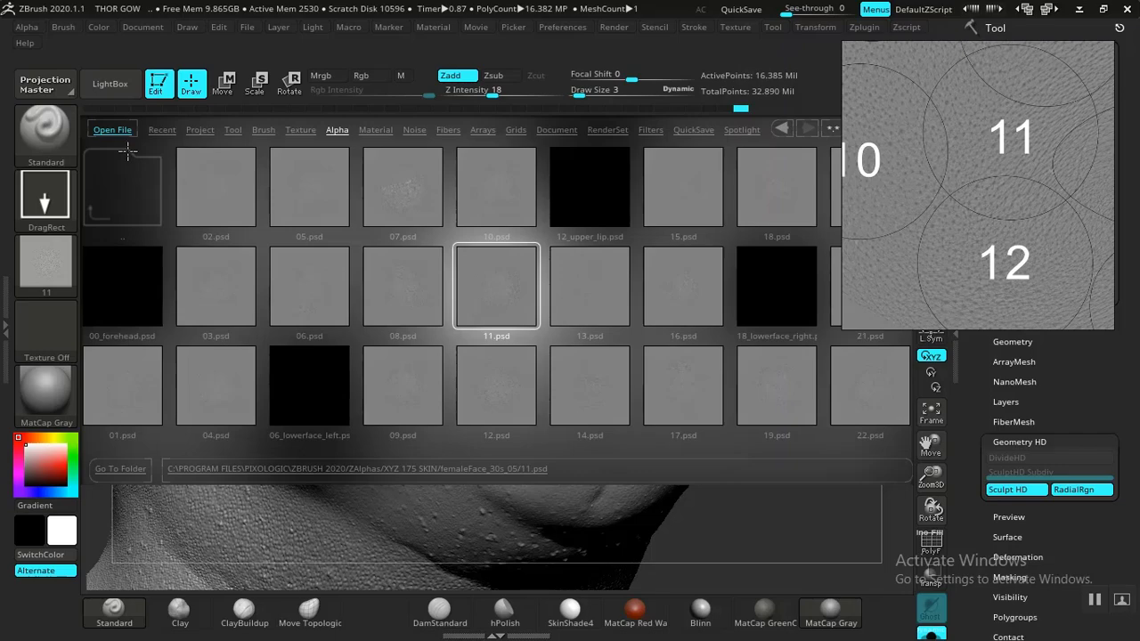
left_click(101, 87)
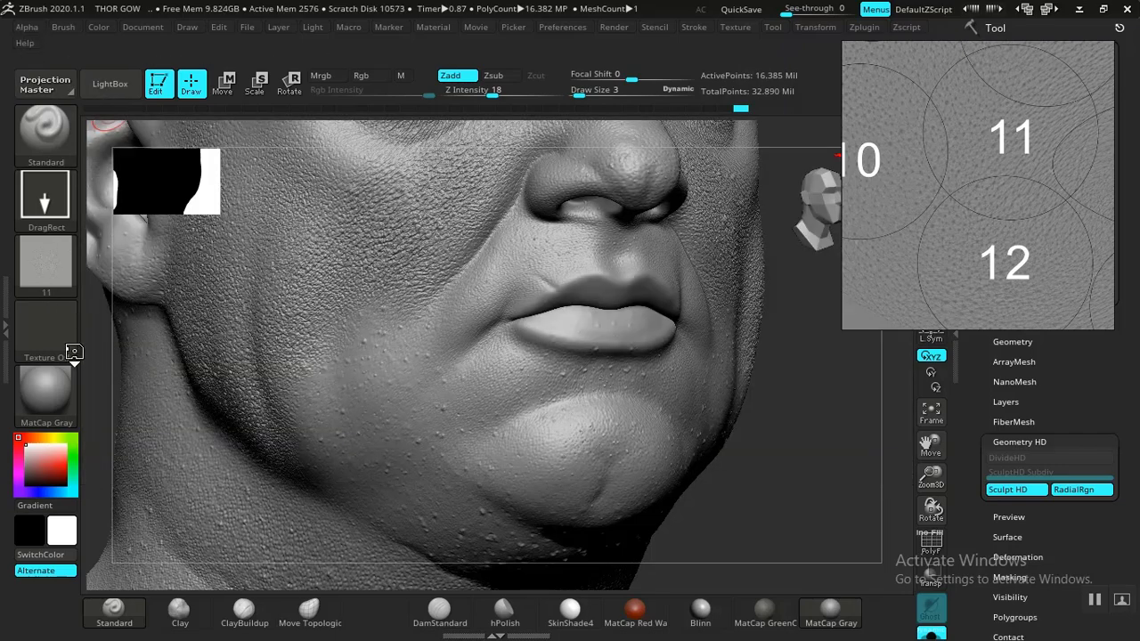
left_click_drag(27, 395, 24, 357)
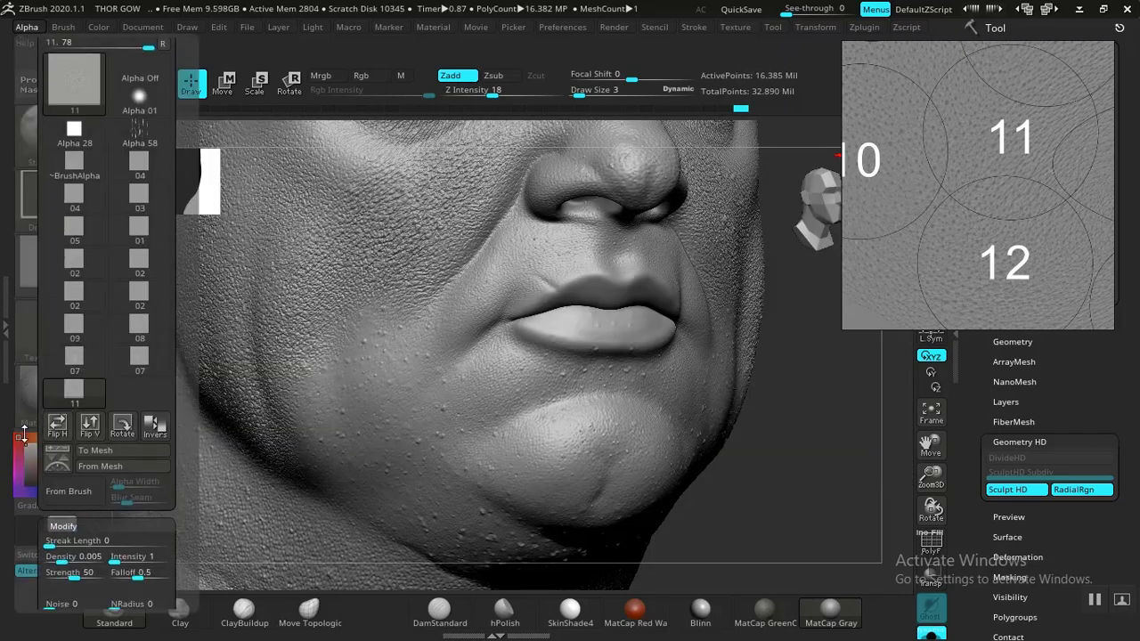
left_click_drag(24, 434, 25, 151)
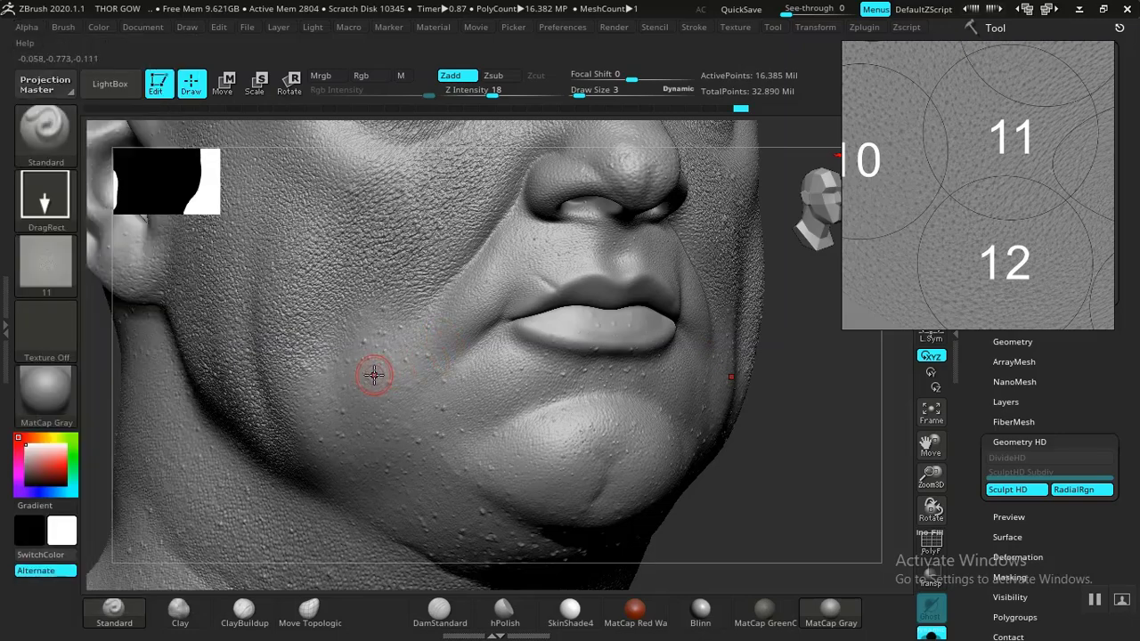
- Try stamping the 11 alpha on the lower cheek beside the mouth at Z Intensity 18
left_click_drag(981, 189, 962, 218)
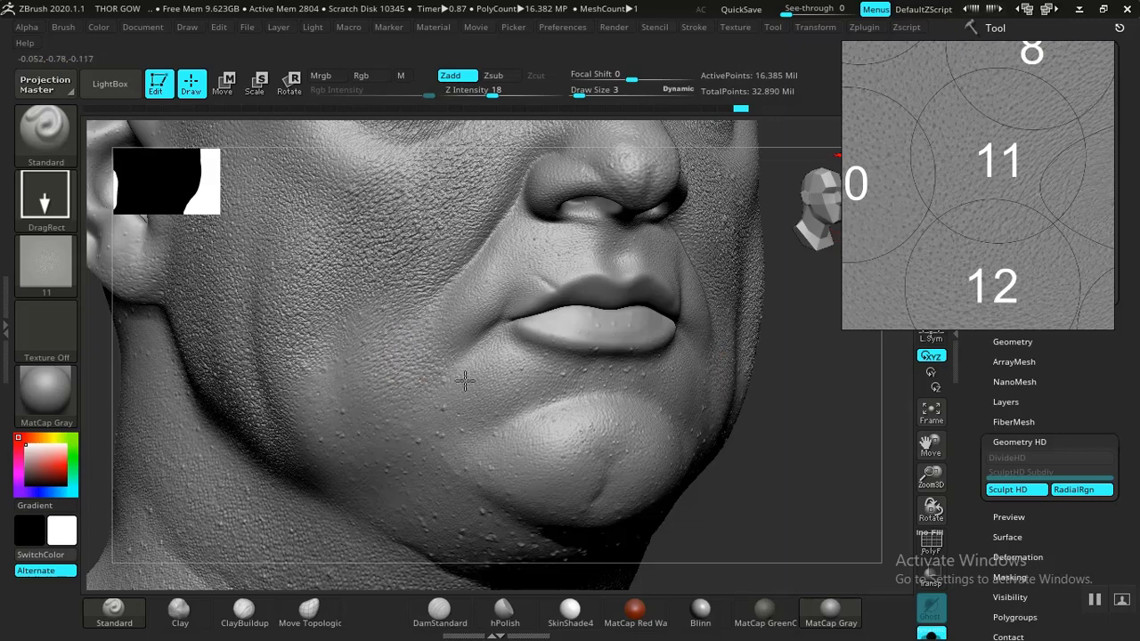
left_click_drag(465, 381, 478, 371)
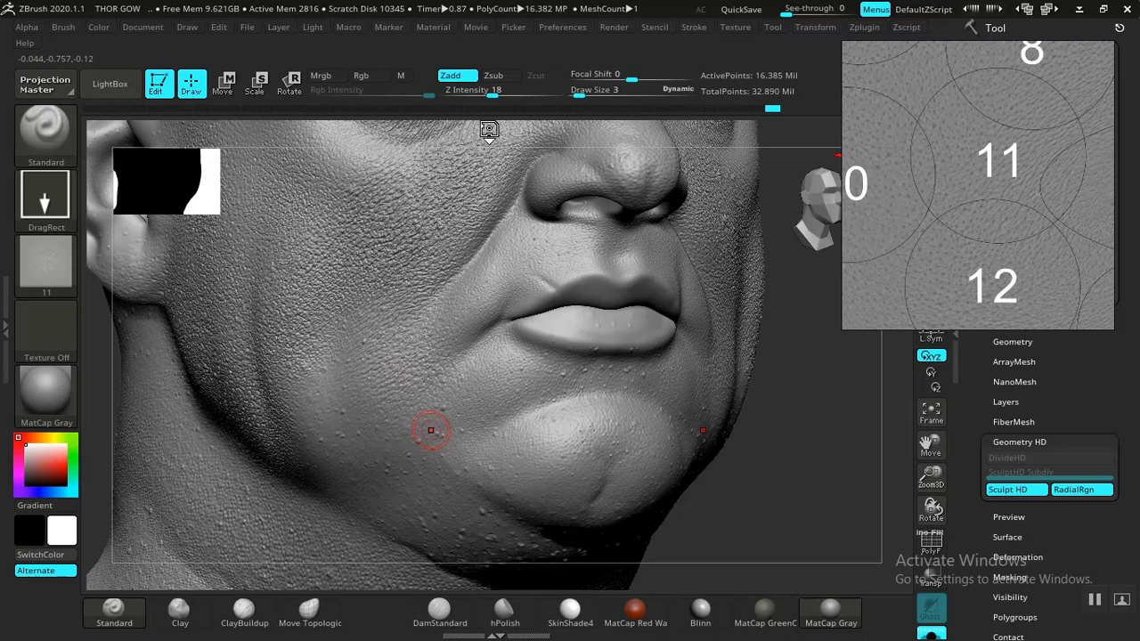
key("ctrl")
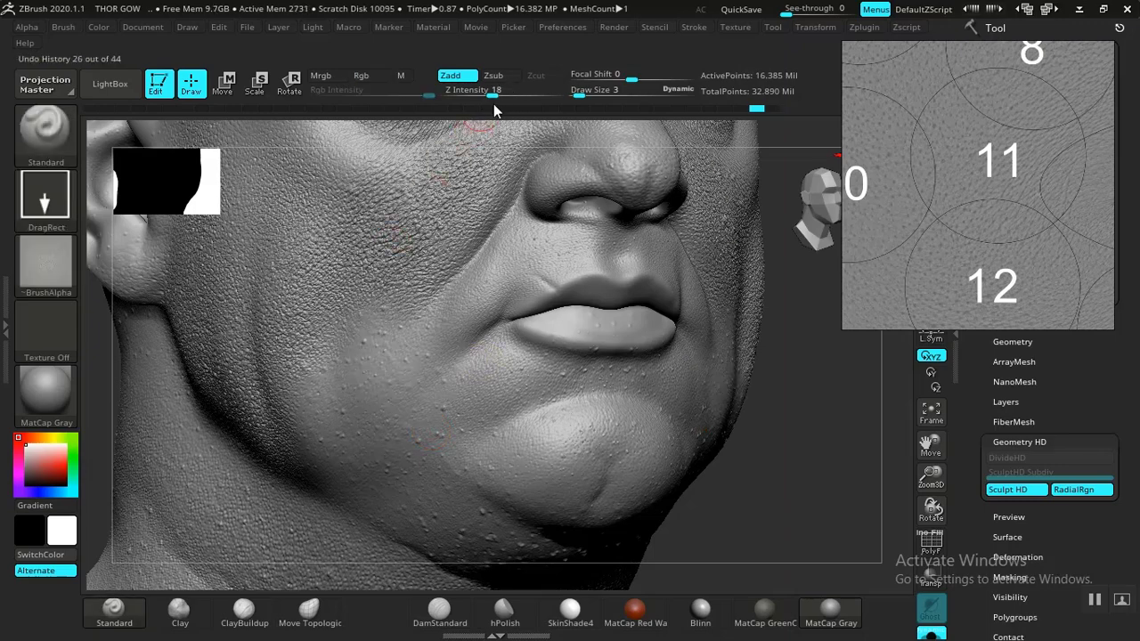
- Set the Z Intensity to 24 and stamp the 11 pore alpha across the lower cheek and around the mouth corner
left_click_drag(499, 93, 505, 93)
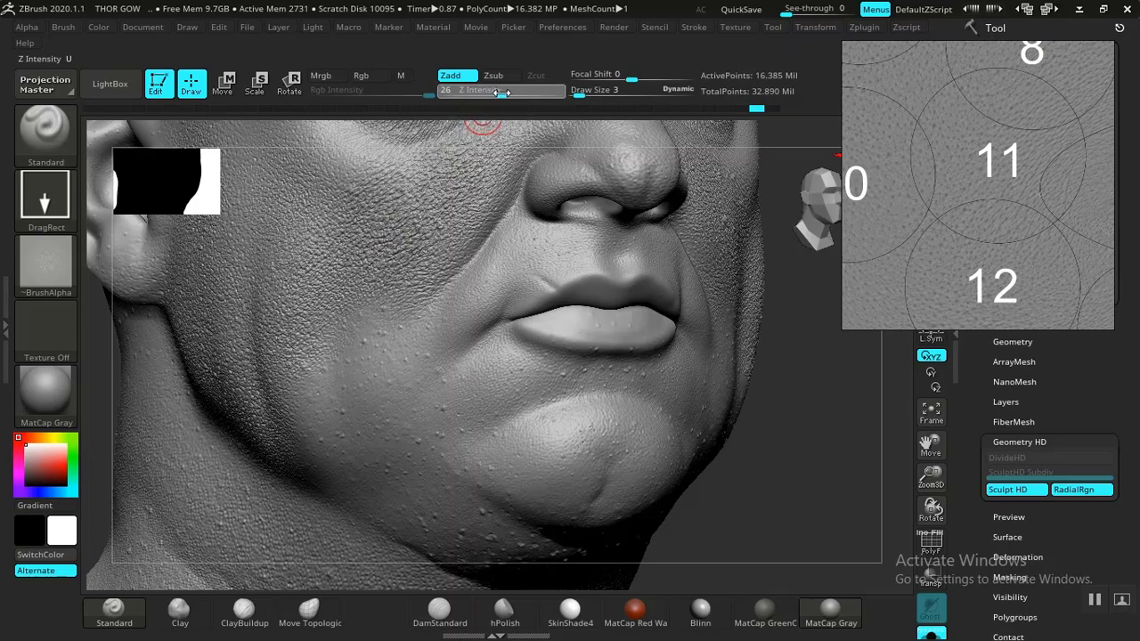
left_click(501, 93)
mouse_move(391, 352)
left_mouse_down()
mouse_move(363, 495)
mouse_move(383, 517)
mouse_move(386, 496)
left_mouse_up()
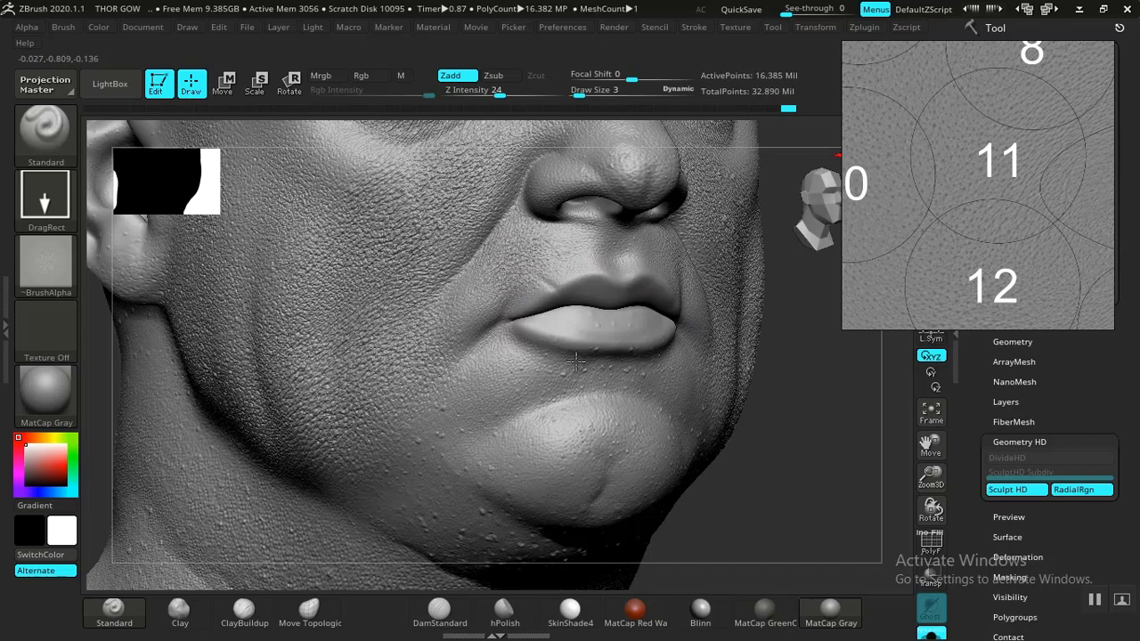
left_click_drag(792, 458, 740, 466)
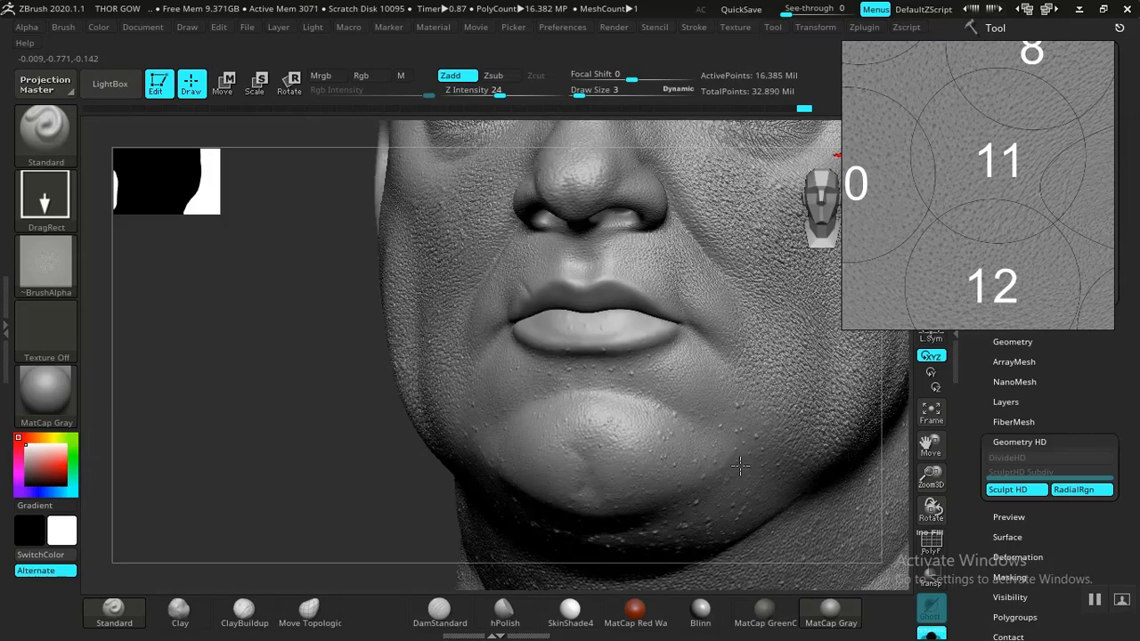
left_click_drag(376, 480, 388, 552)
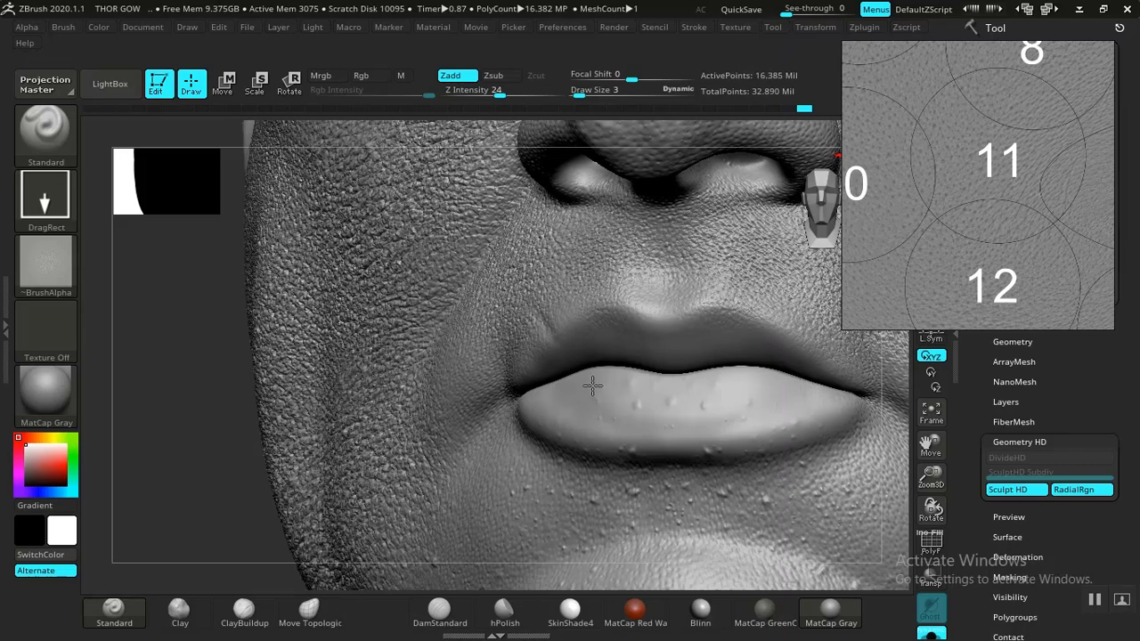
left_click_drag(592, 386, 591, 384)
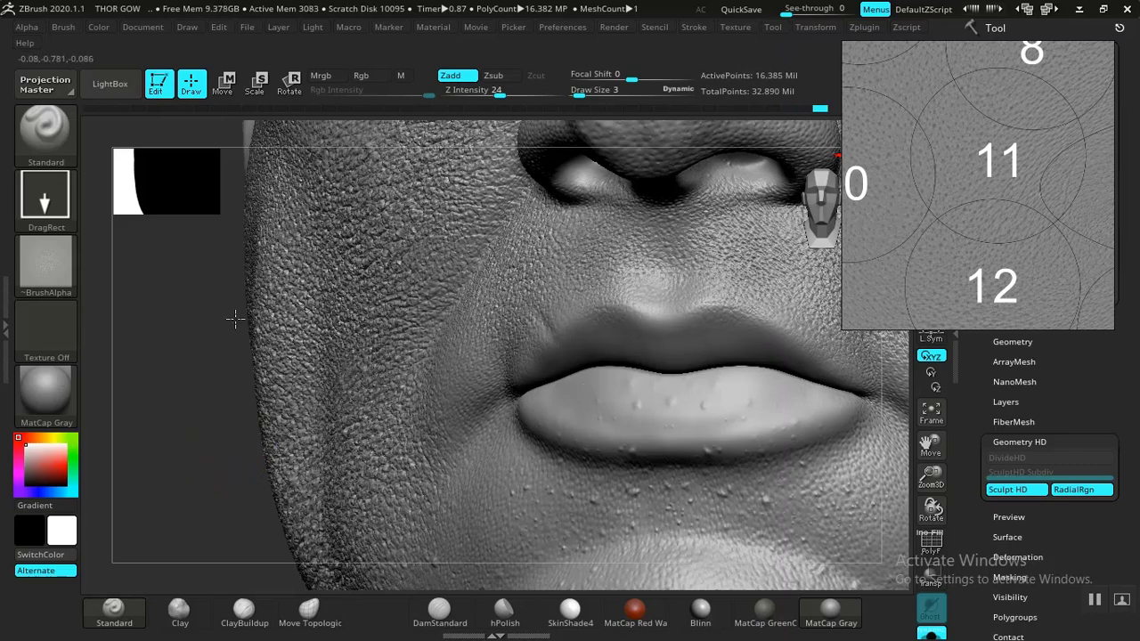
mouse_move(235, 319)
left_mouse_down()
mouse_move(231, 423)
mouse_move(250, 422)
left_mouse_up()
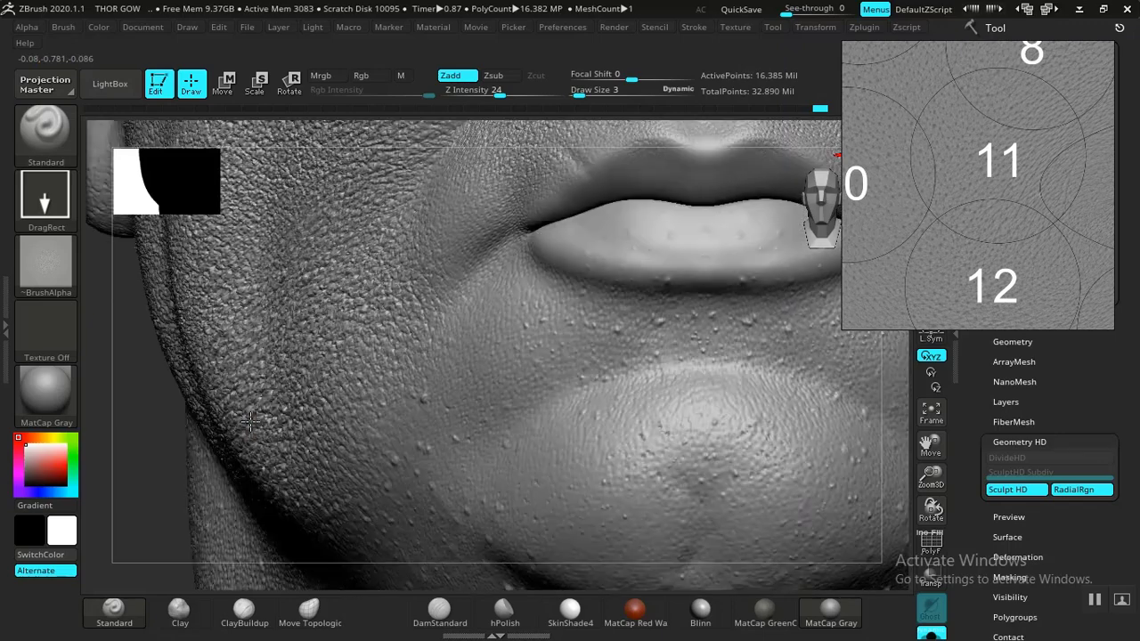
left_click_drag(343, 363, 455, 234)
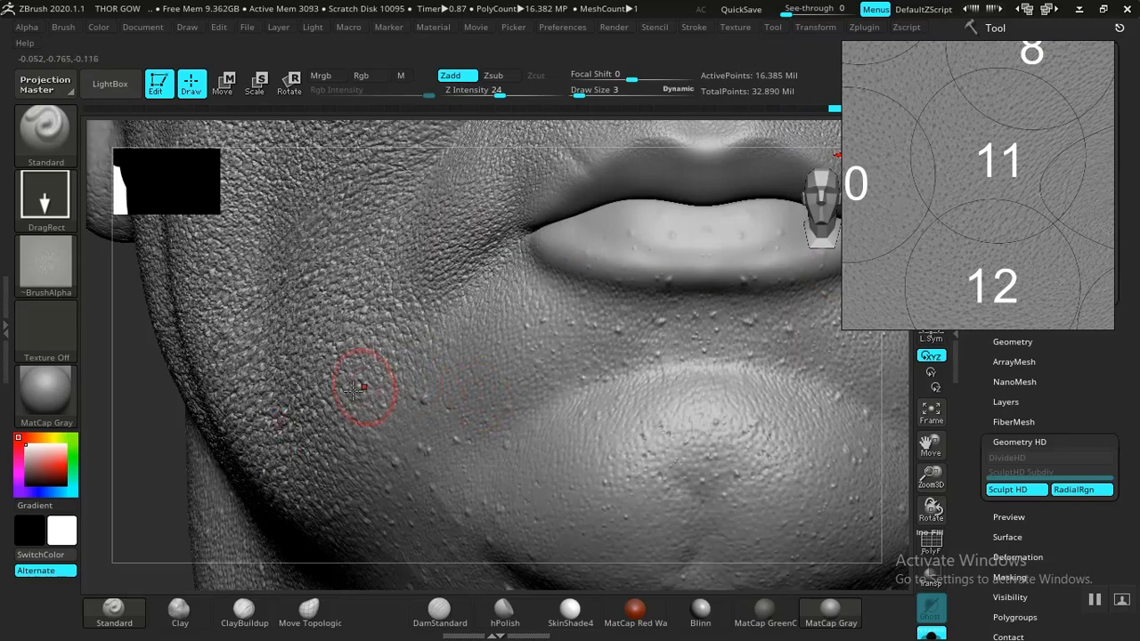
- Check regions 13 and 16 on the reference map and mask the lower lip
middle_click_drag(993, 195, 855, 232)
middle_click_drag(949, 284, 877, 261)
left_click_drag(946, 217, 923, 233)
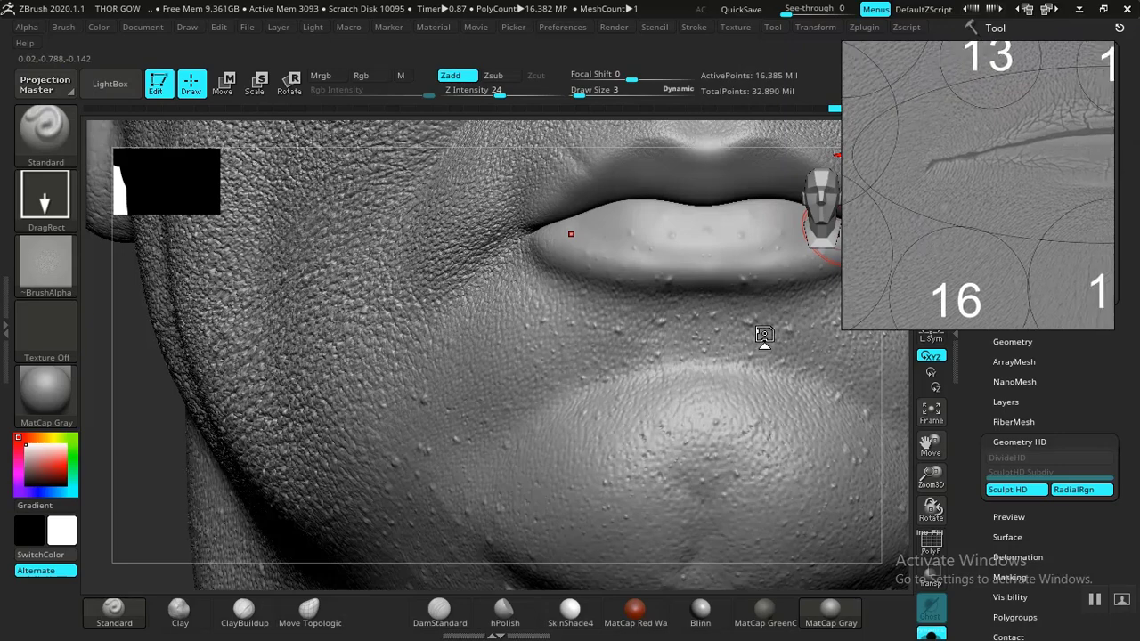
left_click_drag(172, 456, 579, 346)
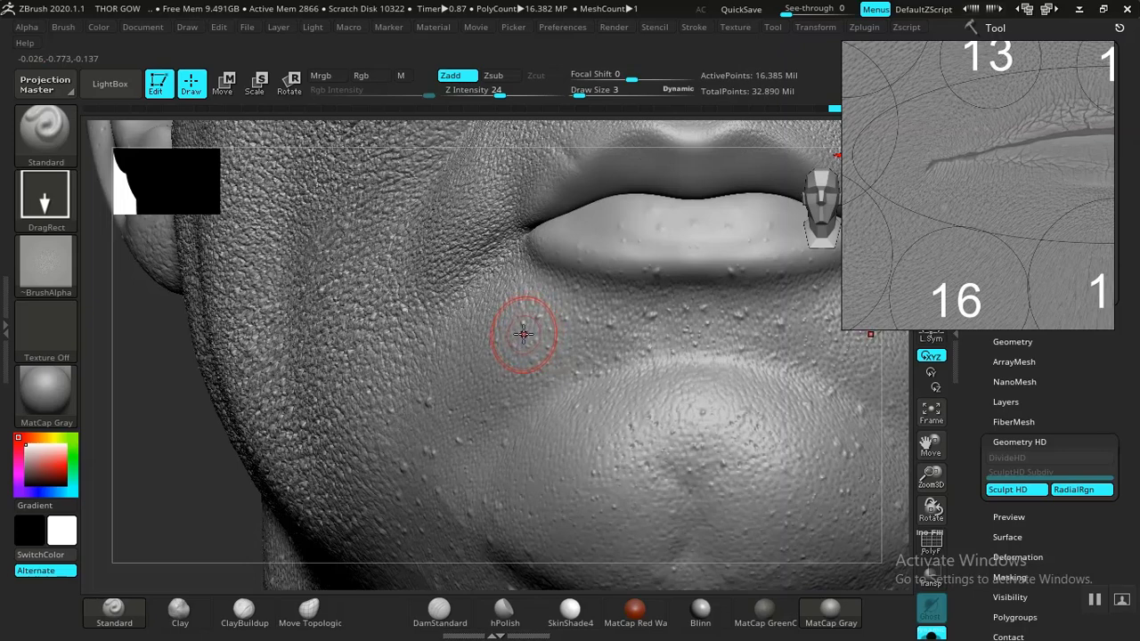
mouse_move(763, 224)
left_mouse_down("ctrl")
mouse_move(704, 237)
mouse_move(540, 234)
mouse_move(545, 245)
mouse_move(606, 254)
mouse_move(712, 256)
mouse_move(584, 248)
mouse_move(588, 225)
mouse_move(646, 238)
left_mouse_up("ctrl")
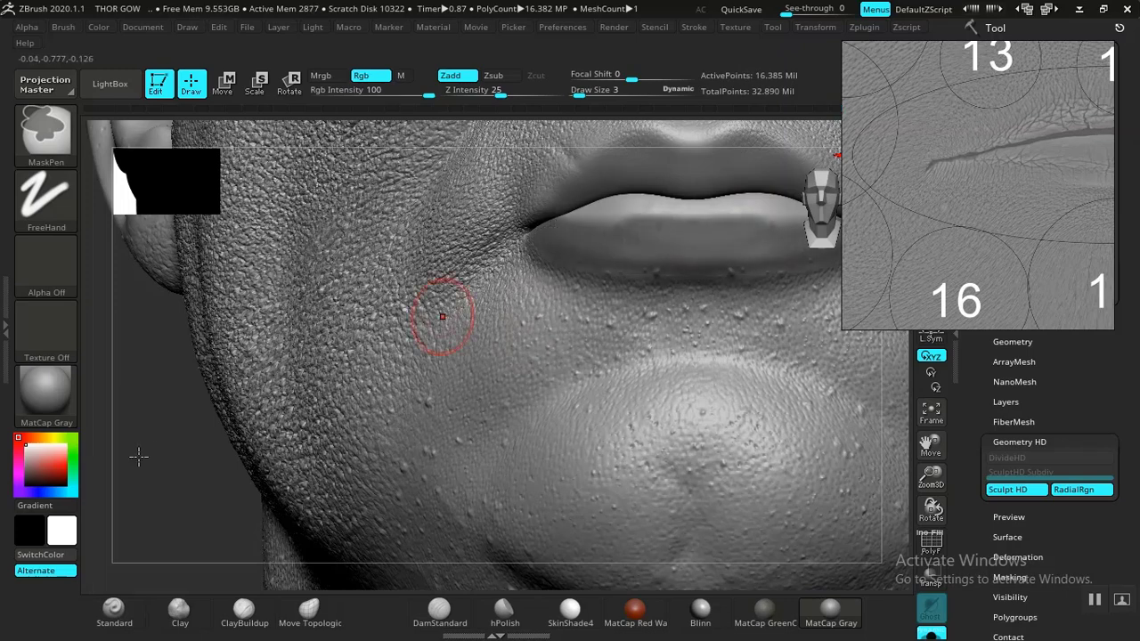
left_click_drag(112, 461, 89, 466)
mouse_move(401, 352)
right_mouse_down()
mouse_move(387, 356)
mouse_move(408, 367)
right_mouse_up()
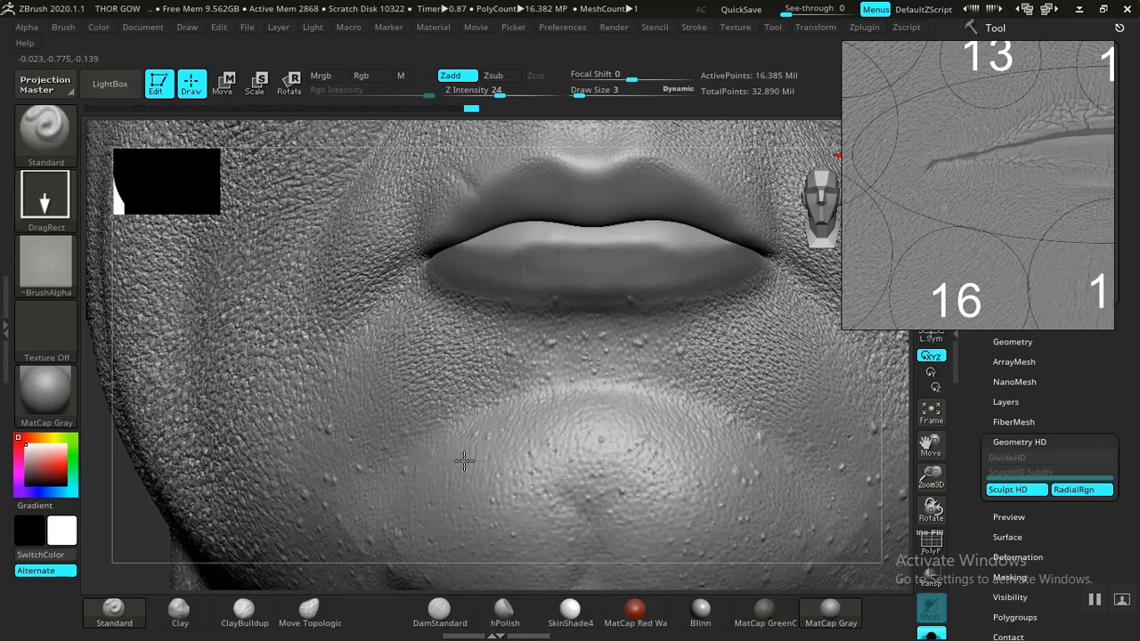
- Stamp the 11 pore alpha across the skin between the masked lower lip and the chin, undoing an unwanted stamp
left_click_drag(464, 460, 465, 462)
left_click_drag(592, 357, 578, 410)
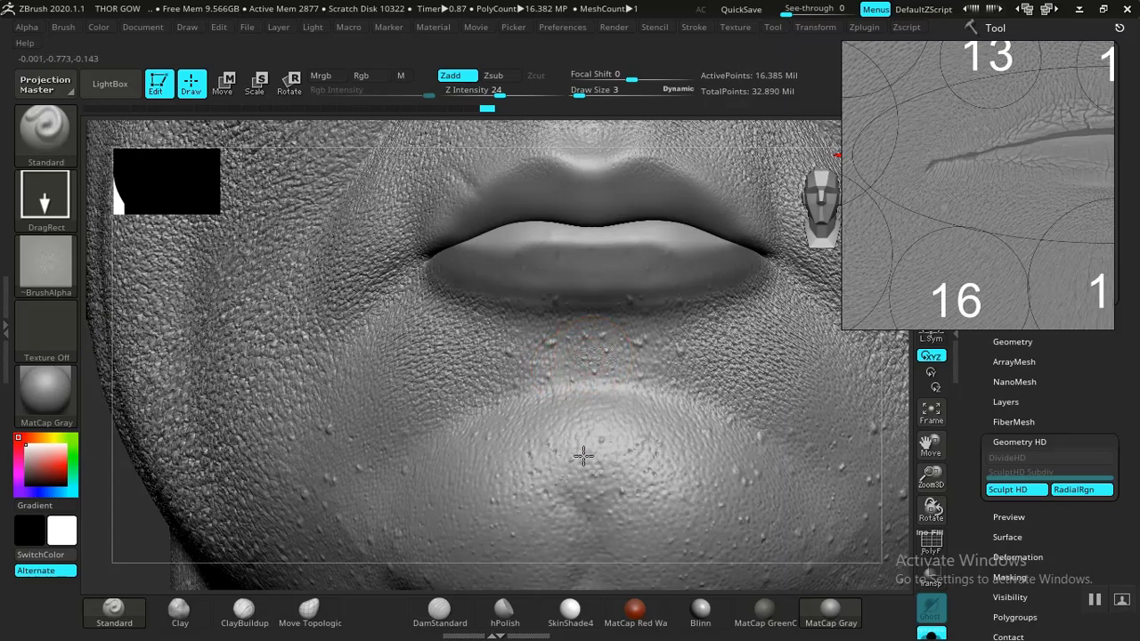
left_click_drag(583, 456, 593, 495)
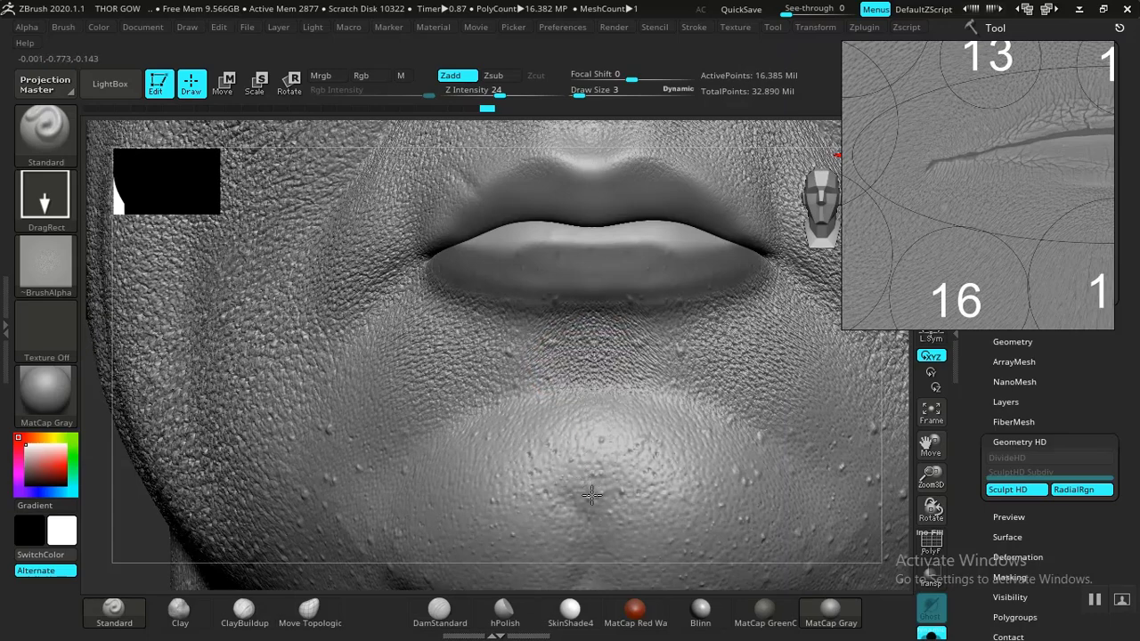
key("ctrl")
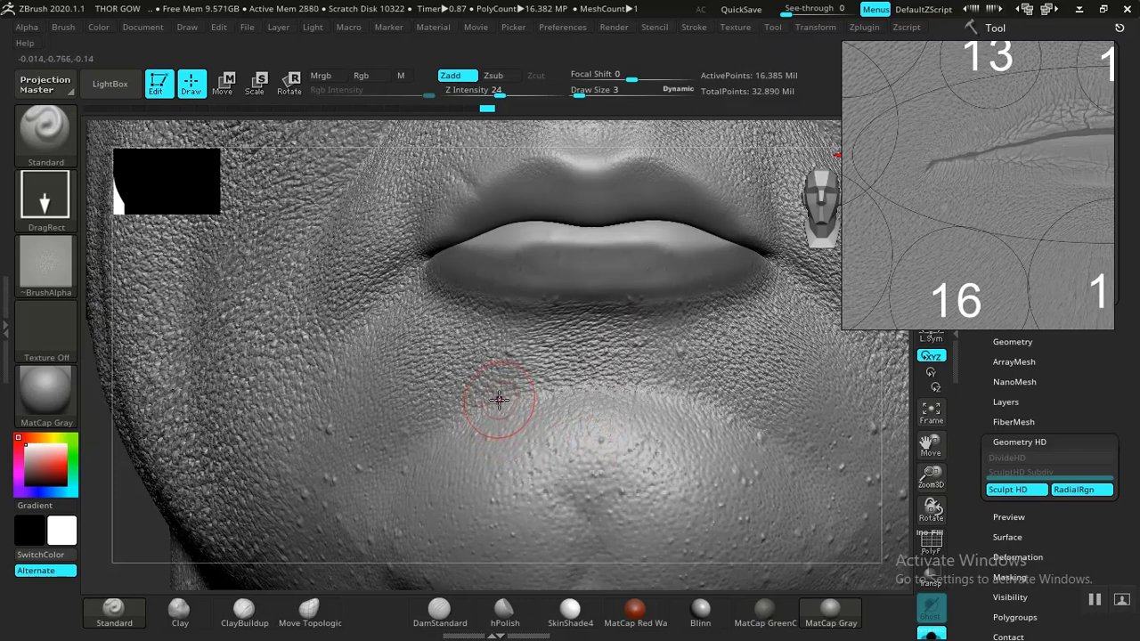
key("ctrl")
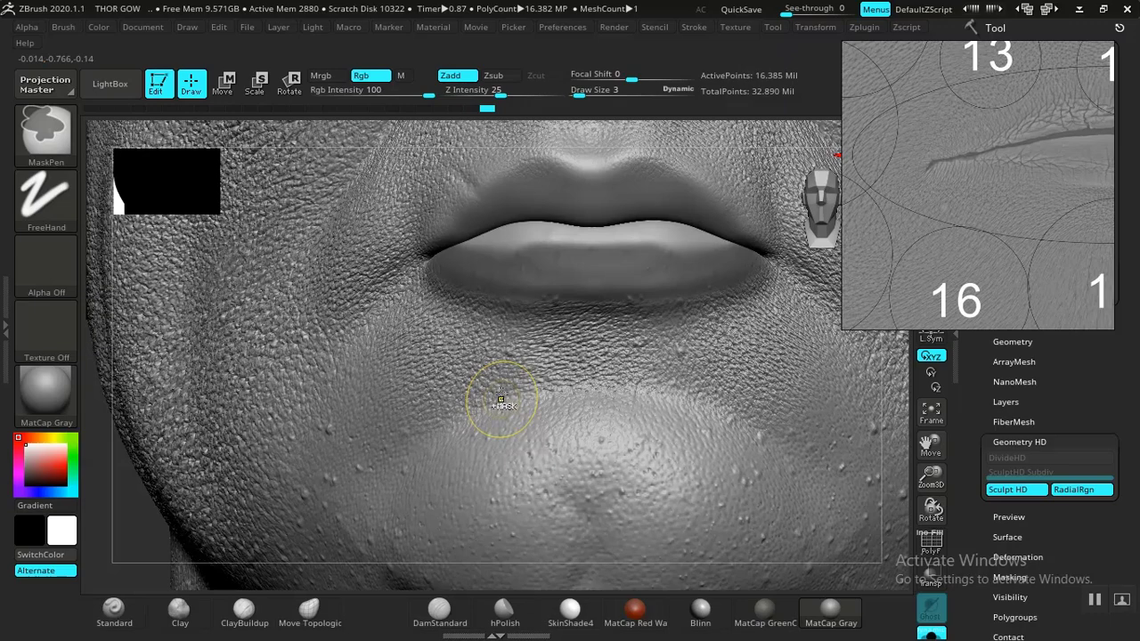
key("ctrl+z")
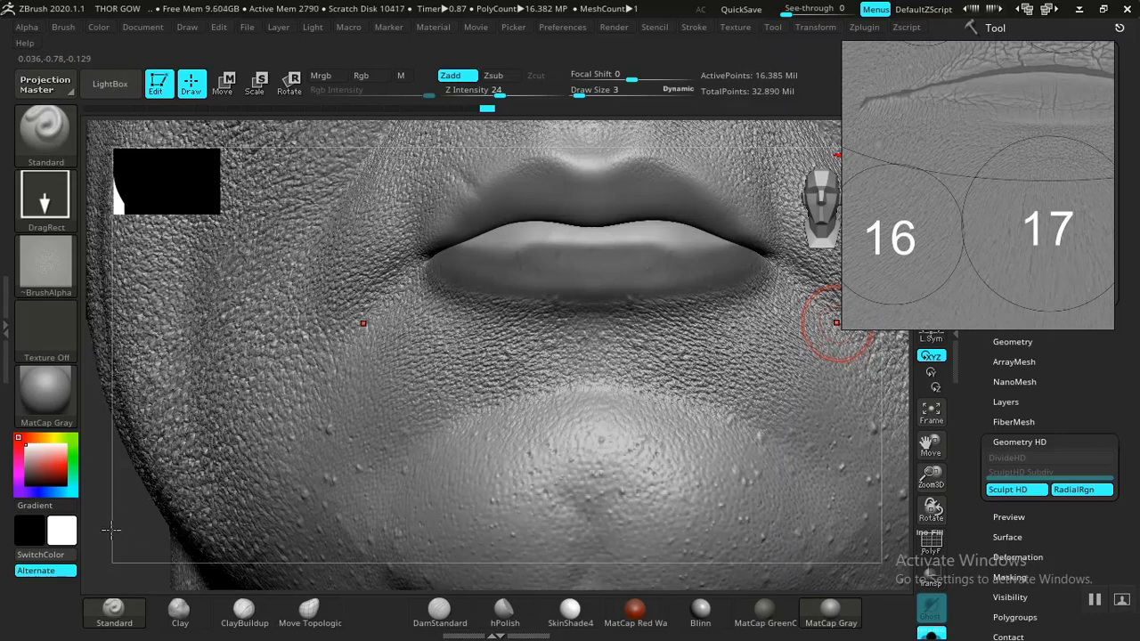
- Inspect the stamped skin around the mouth and clear the lower lip's mask
mouse_move(103, 470)
left_mouse_down()
mouse_move(120, 521)
mouse_move(113, 541)
mouse_move(103, 430)
left_mouse_up()
left_click_drag(175, 468, 445, 440)
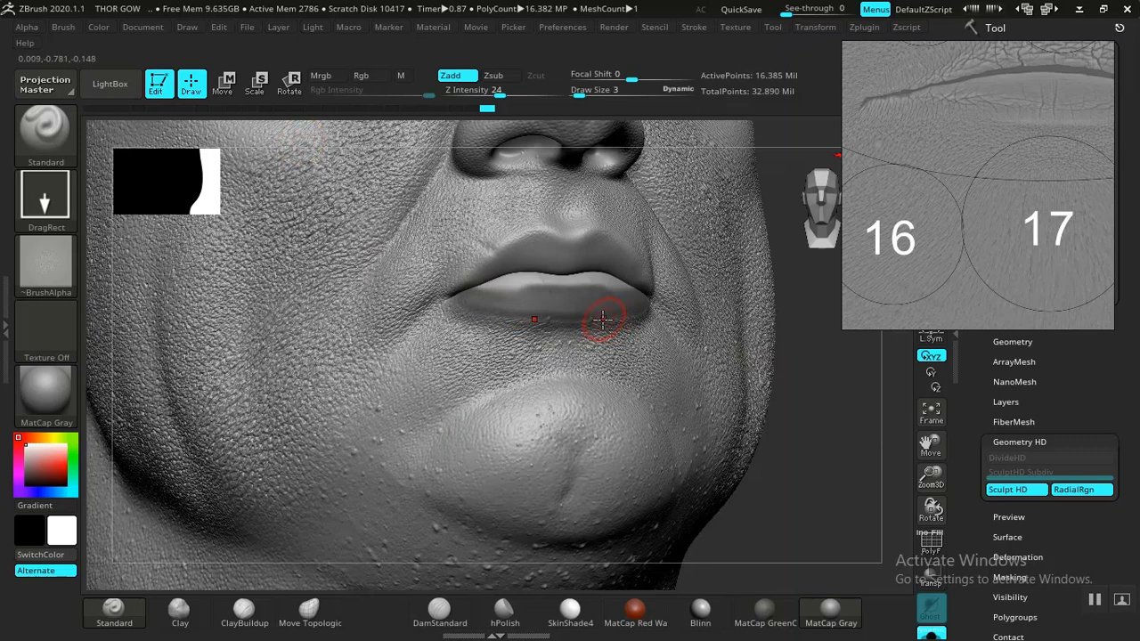
key("ctrl")
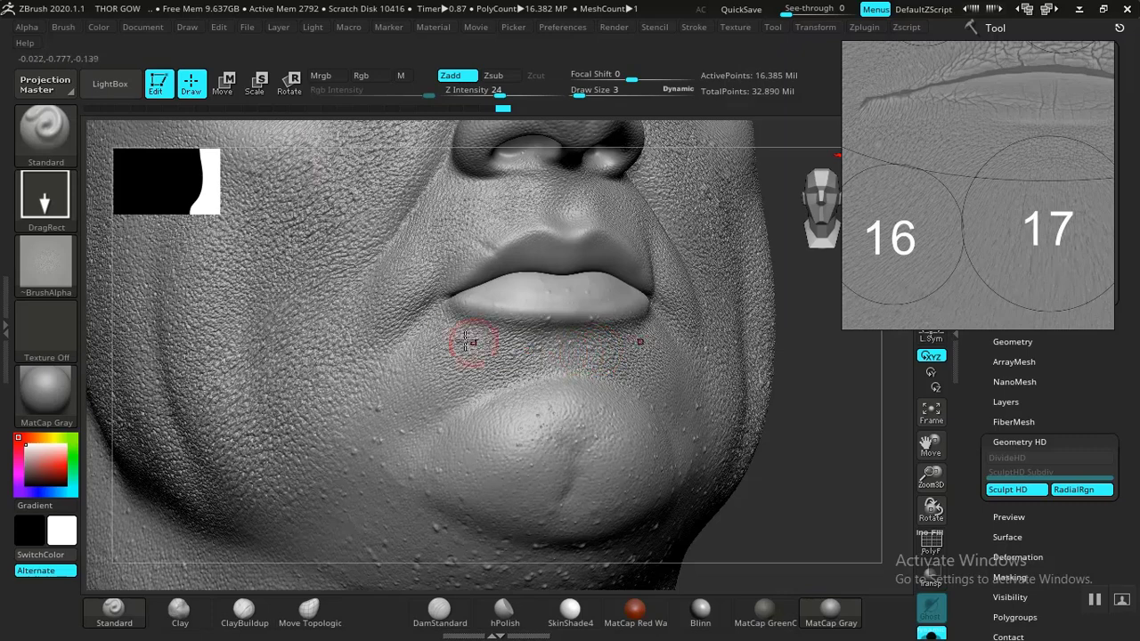
- Load the 16.psd skin alpha for chin region 16 and bring up the alpha settings
left_click(110, 83)
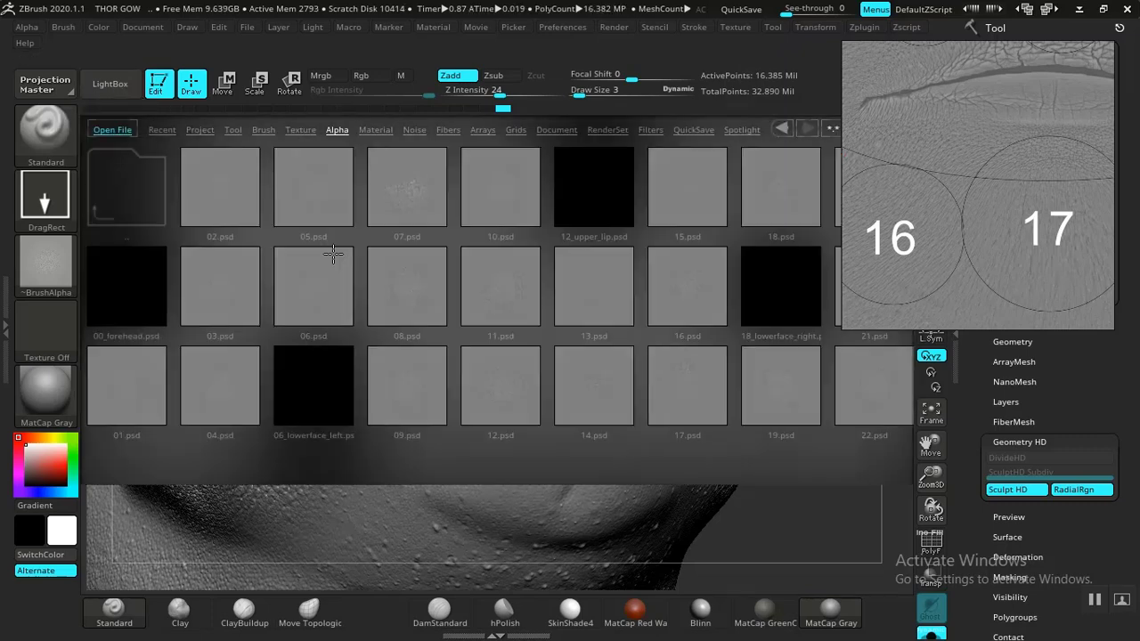
left_click(110, 84)
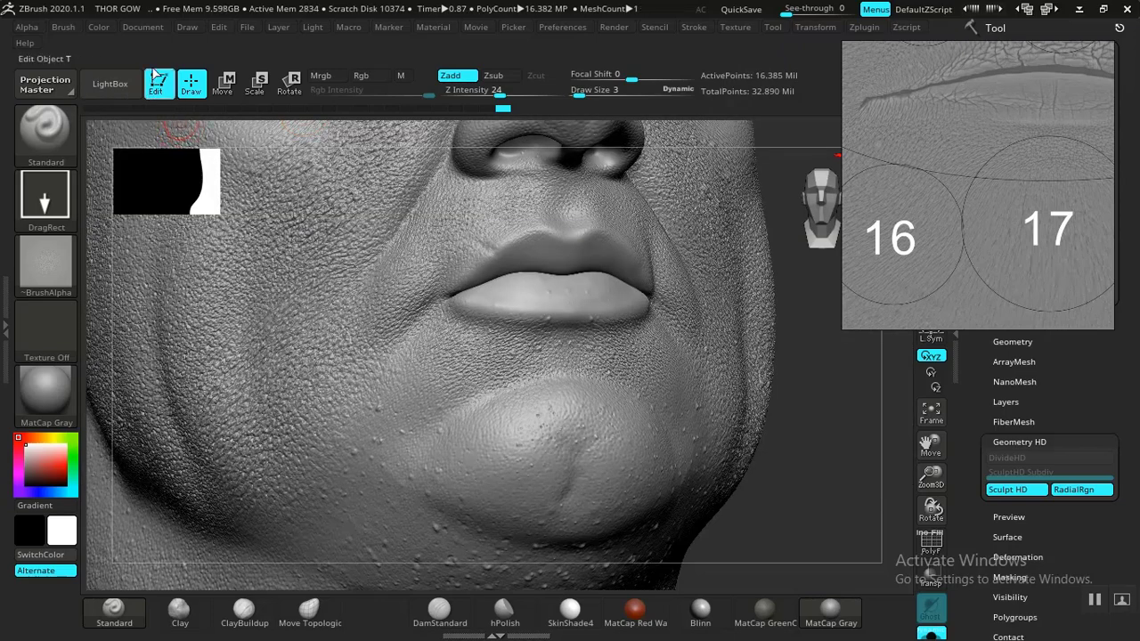
left_click(111, 84)
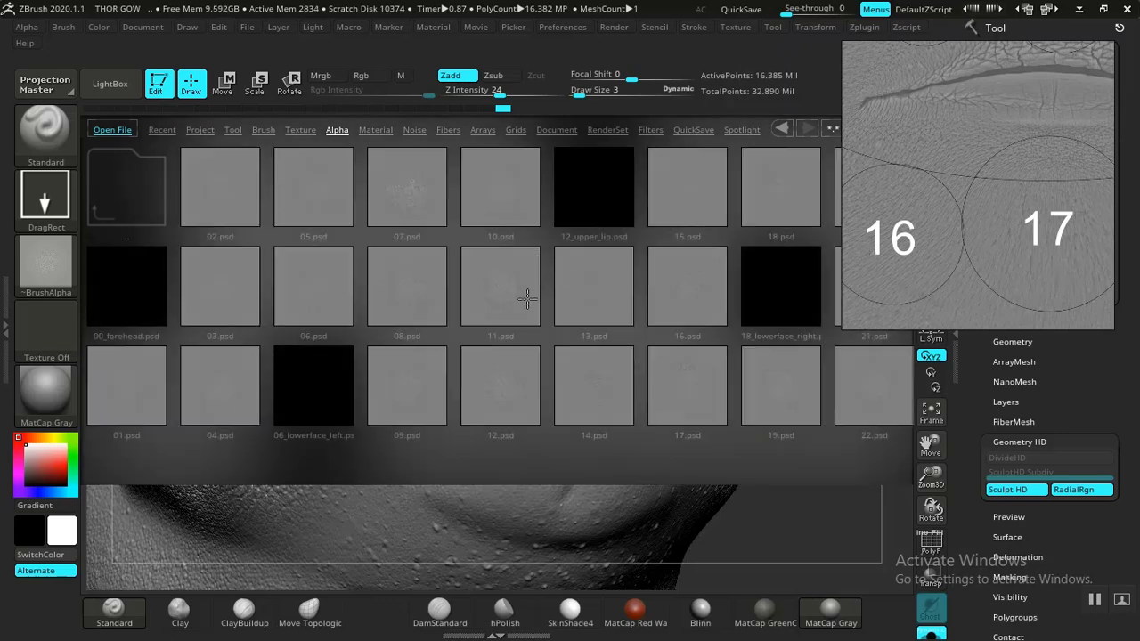
left_click_drag(696, 301, 562, 301)
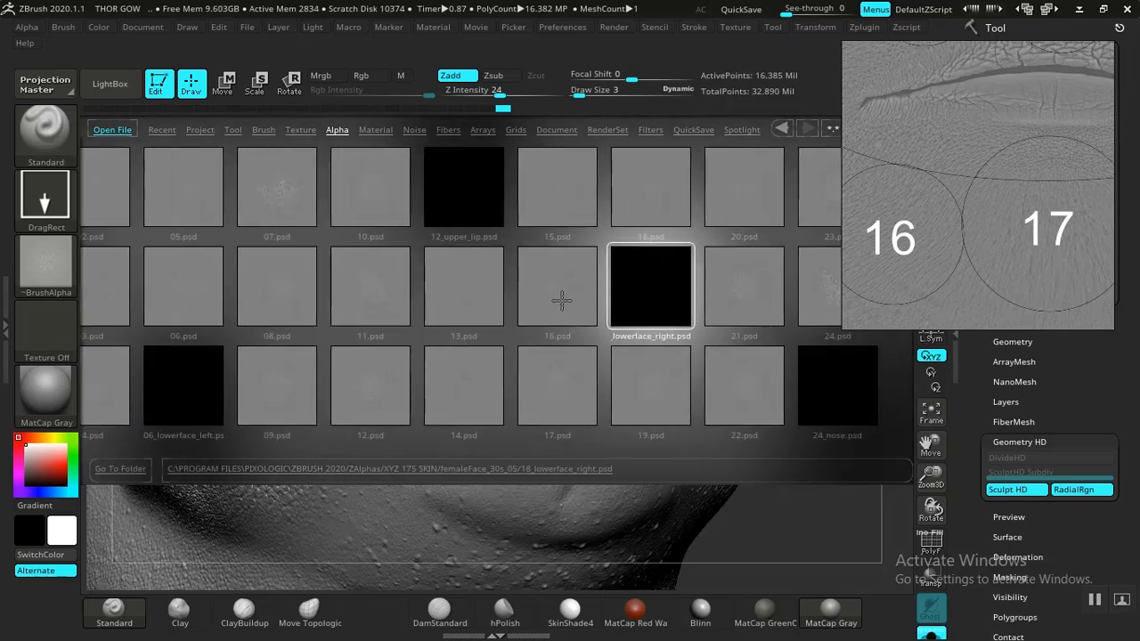
double_click(541, 300)
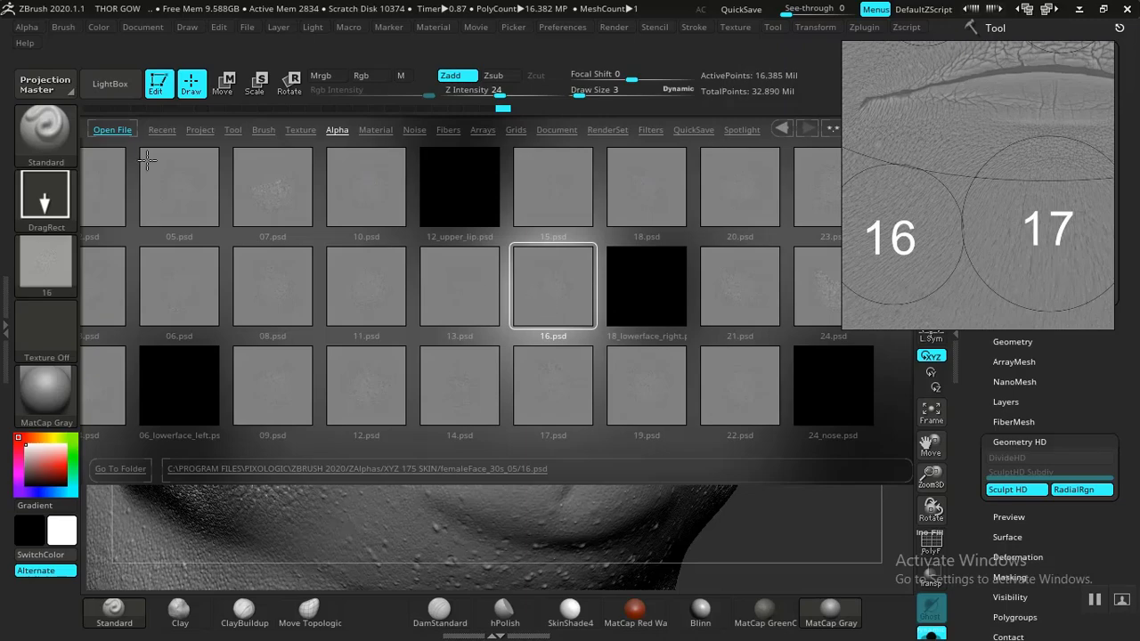
left_click(110, 84)
mouse_move(28, 29)
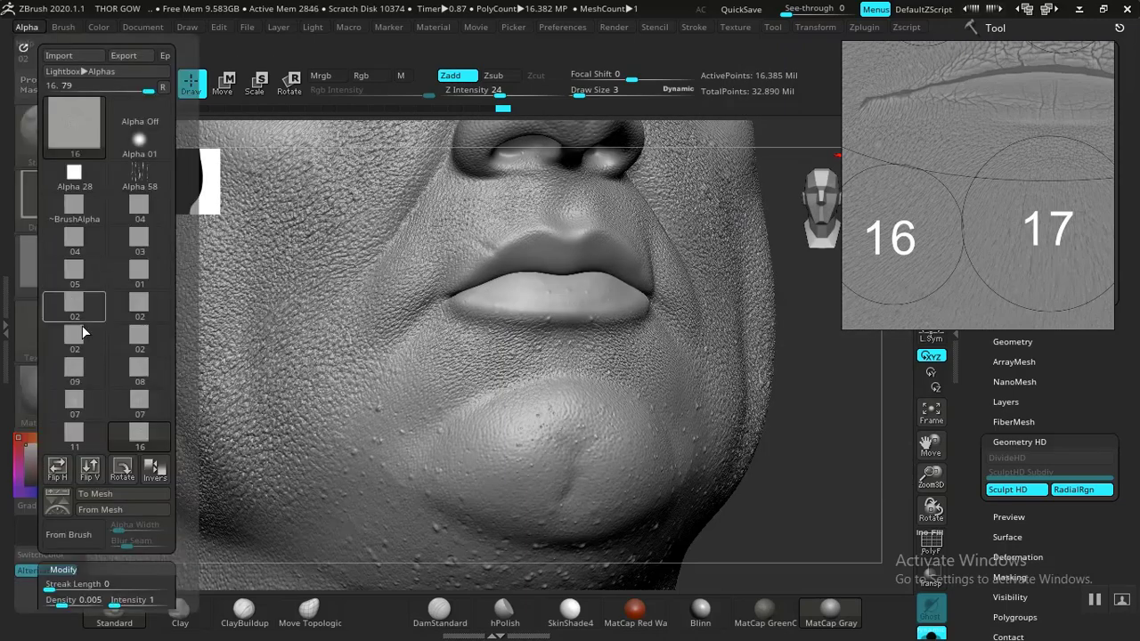
- Adjust the mid value of the 16 alpha and stamp it on the skin beside the chin, undoing an unwanted stamp
left_click_drag(33, 410, 42, 298)
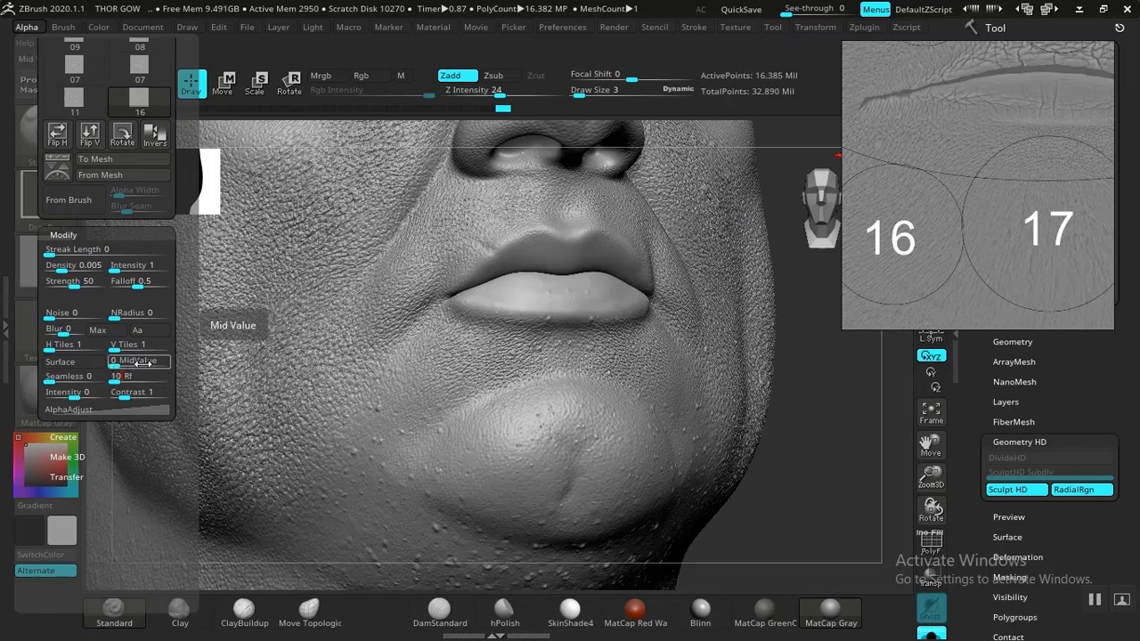
left_click_drag(116, 360, 124, 356)
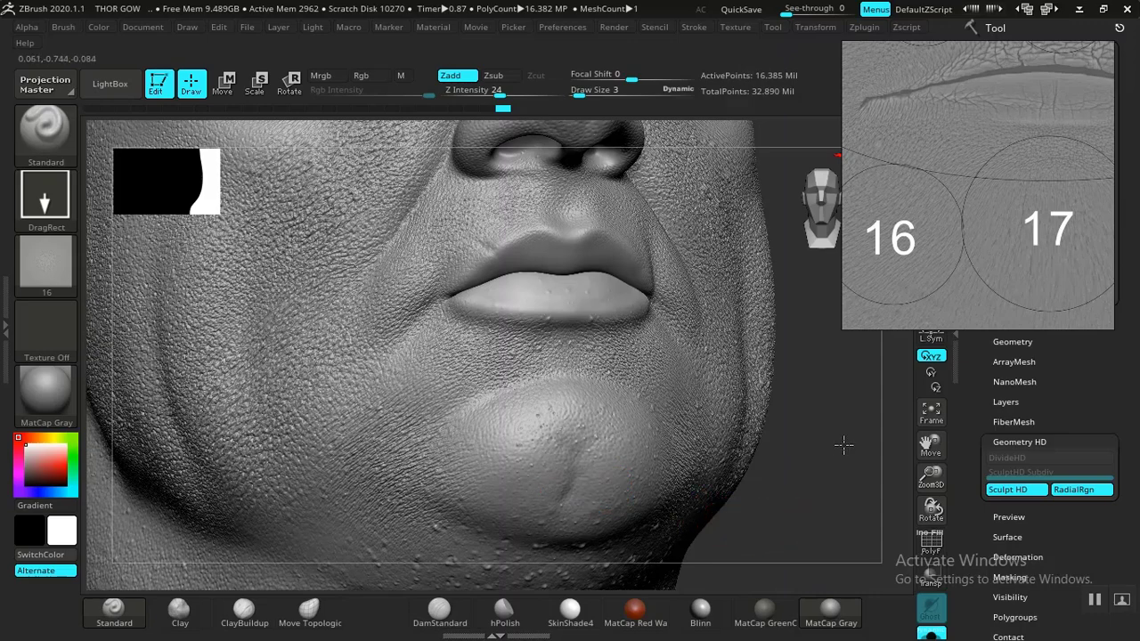
left_click_drag(844, 446, 864, 409, "alt")
left_click_drag(950, 247, 1028, 240)
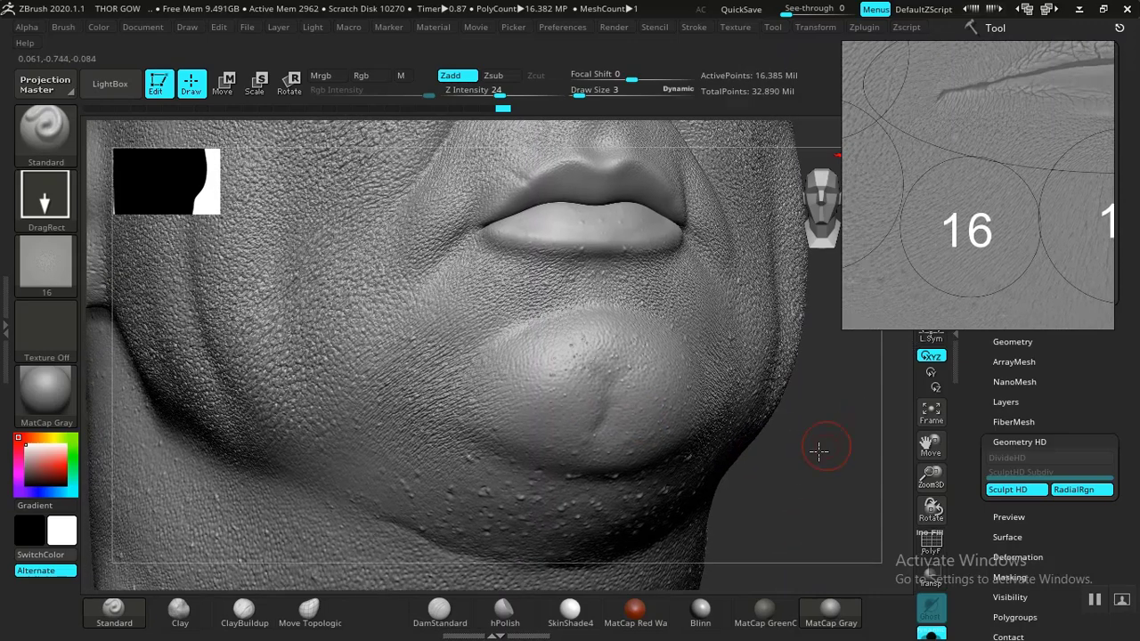
left_click_drag(800, 457, 792, 458)
key("ctrl")
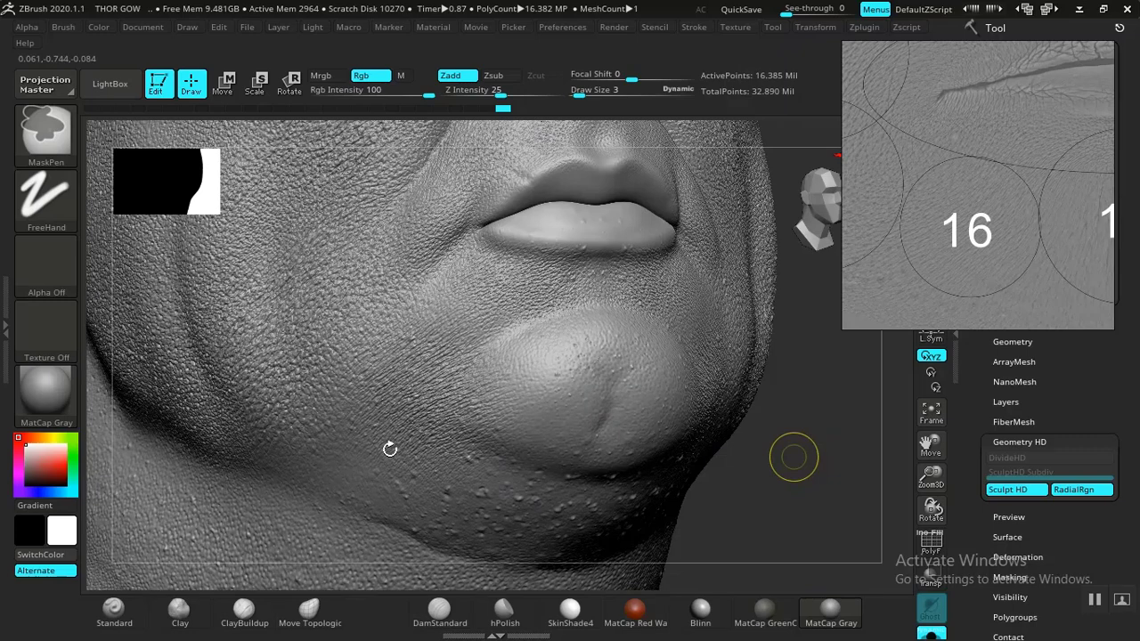
key("ctrl+z")
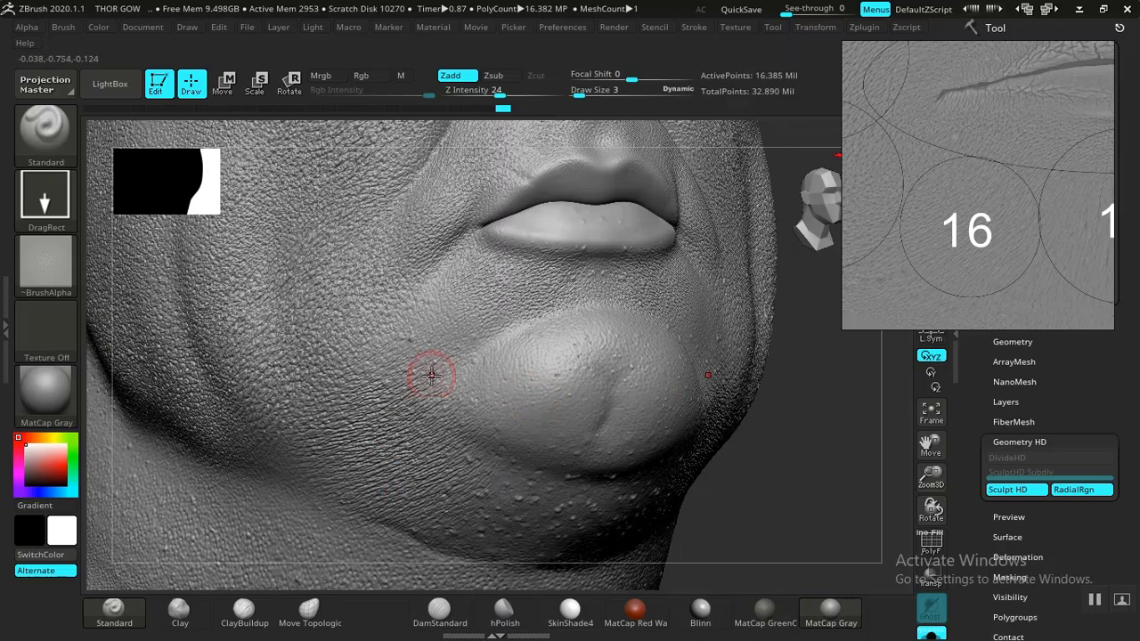
- Stamp the 16 alpha along the jaw and the skin beneath the chin
mouse_move(804, 505)
left_mouse_down()
mouse_move(768, 566)
mouse_move(809, 414)
mouse_move(797, 444)
mouse_move(801, 428)
left_mouse_up()
left_click_drag(843, 350, 844, 449)
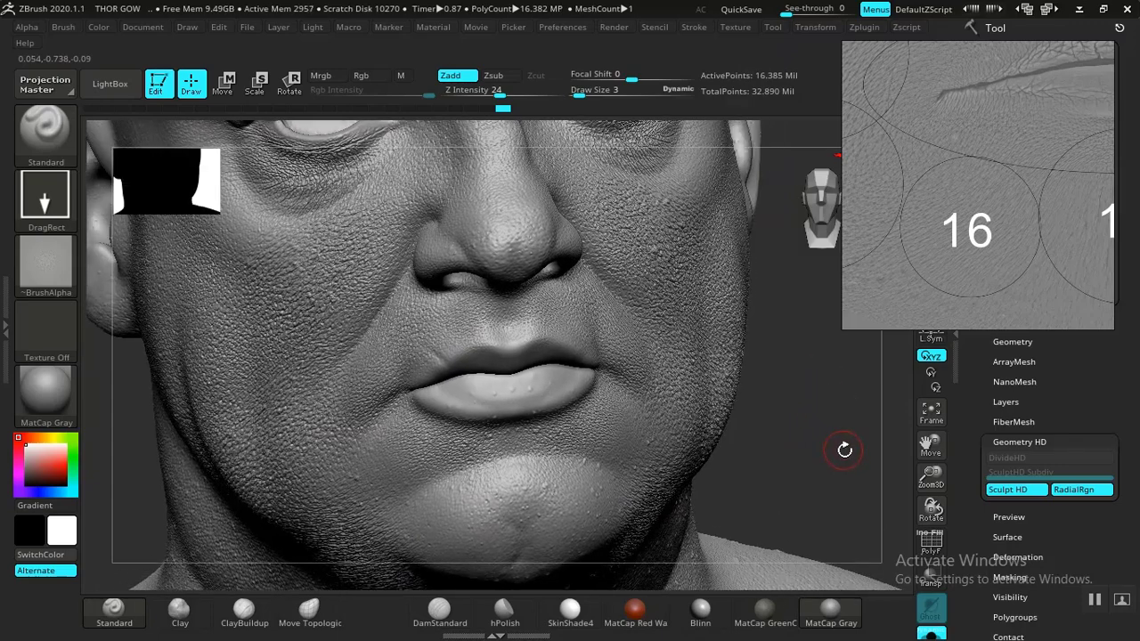
left_click_drag(847, 380, 806, 417)
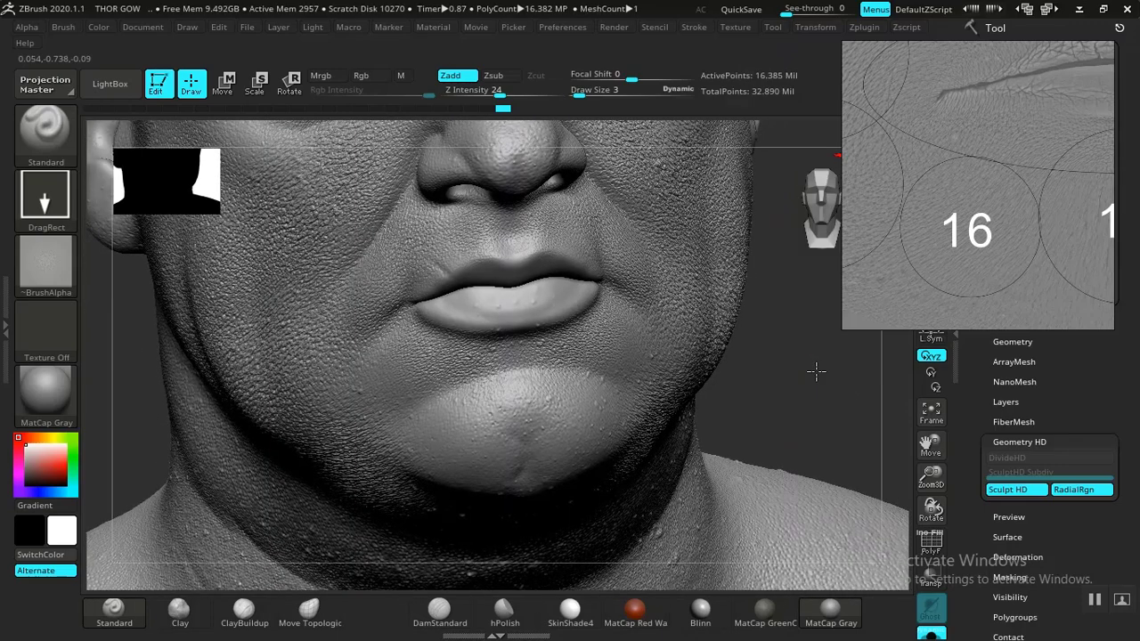
mouse_move(816, 371)
left_mouse_down()
mouse_move(460, 512)
mouse_move(476, 511)
left_mouse_up()
left_click_drag(443, 636, 479, 636)
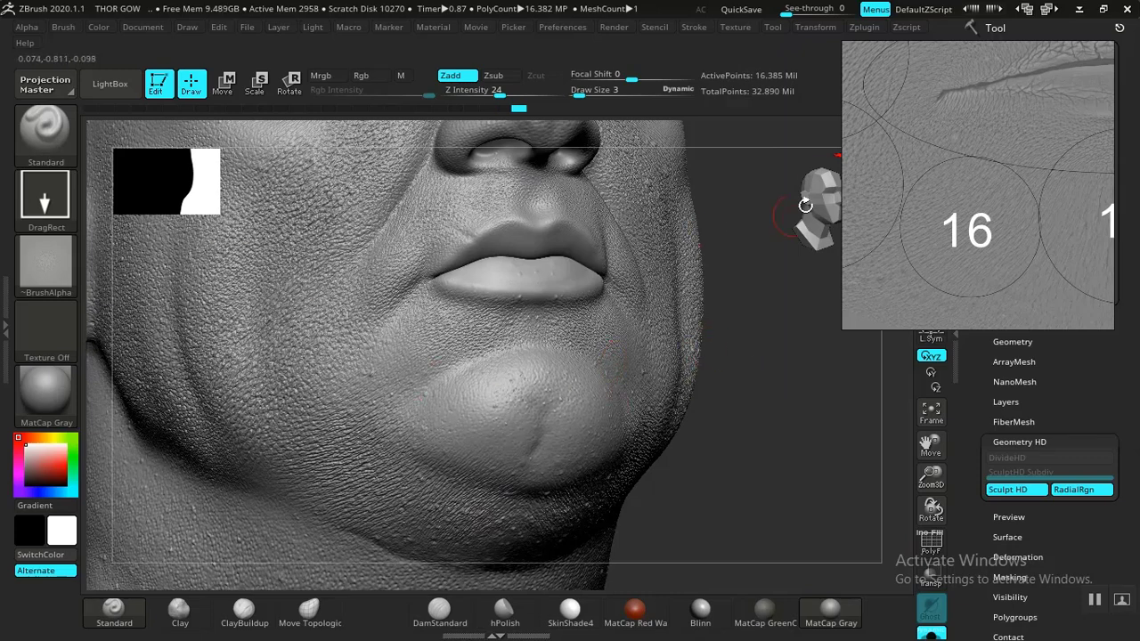
- Check regions 16 and 17 on the reference map
middle_click_drag(990, 224, 889, 232)
right_click_drag(1018, 222, 944, 224)
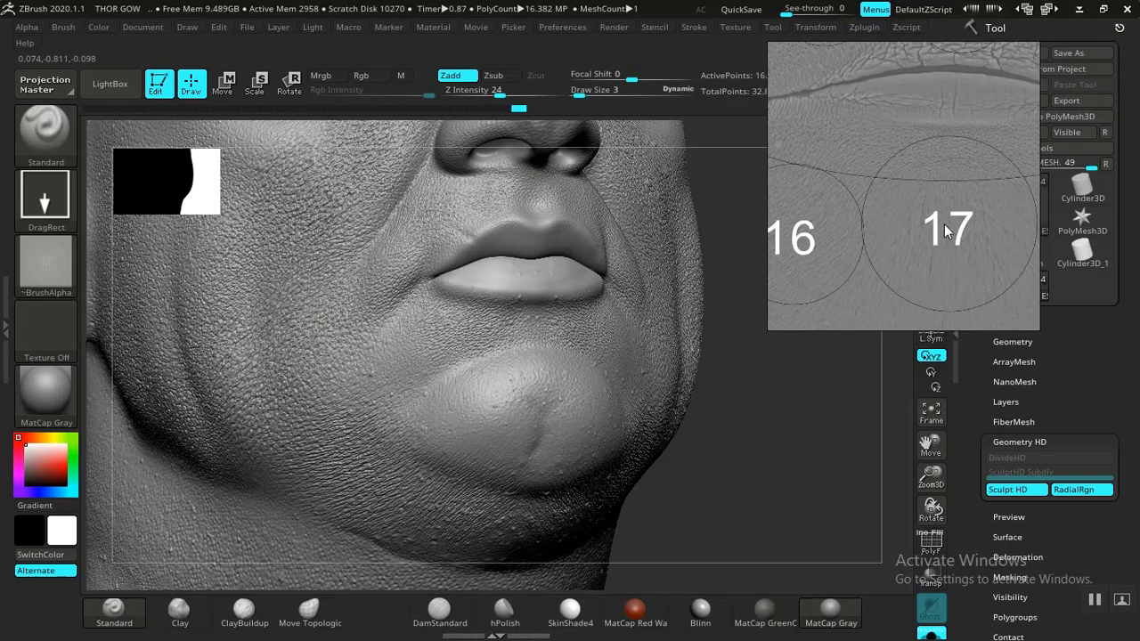
middle_click_drag(906, 239, 929, 234)
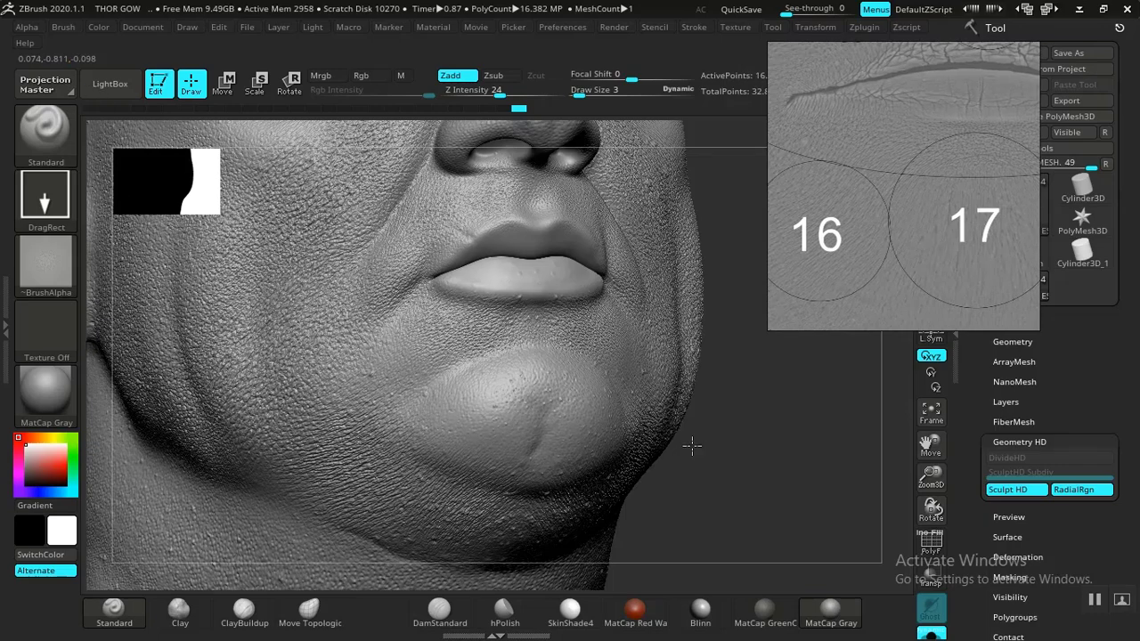
- Stamp the 16 alpha over the nose at the current intensity
left_click_drag(692, 445, 730, 460)
left_click_drag(790, 514, 823, 413)
left_click_drag(806, 541, 700, 407)
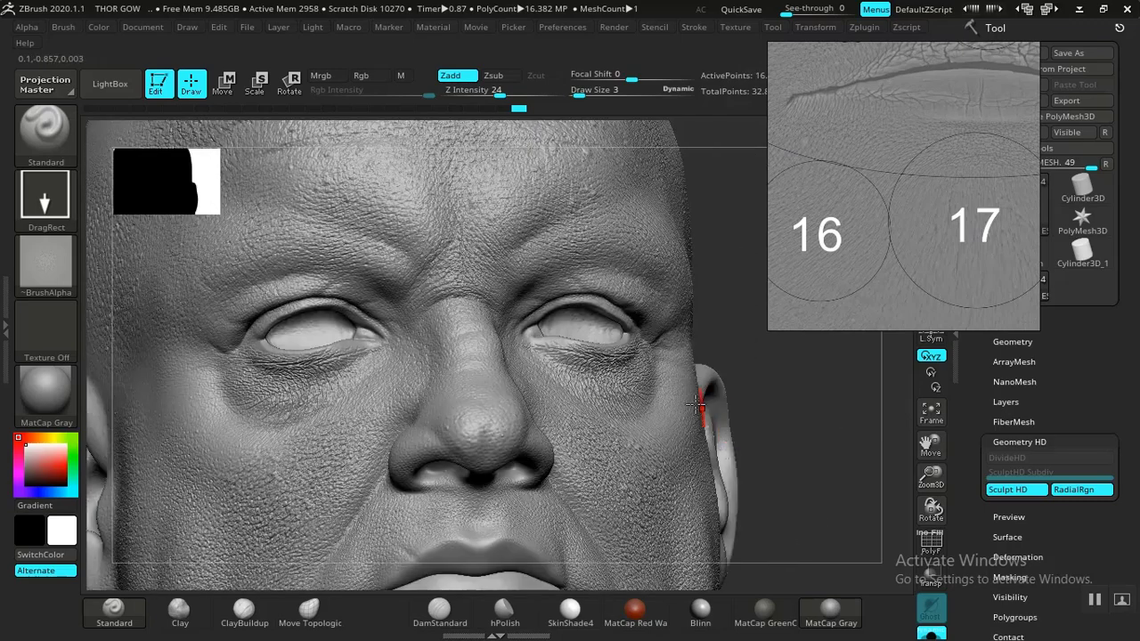
left_click_drag(829, 402, 799, 403)
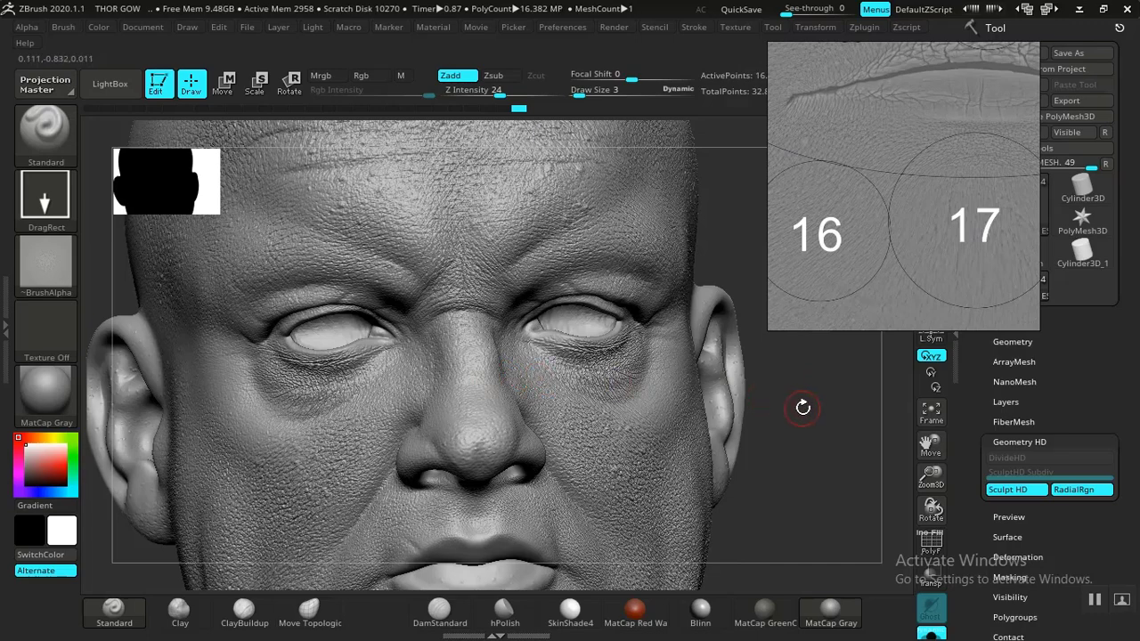
mouse_move(855, 543)
left_mouse_down("alt")
mouse_move(910, 431)
mouse_move(896, 605)
mouse_move(825, 576)
mouse_move(811, 640)
left_mouse_up("alt")
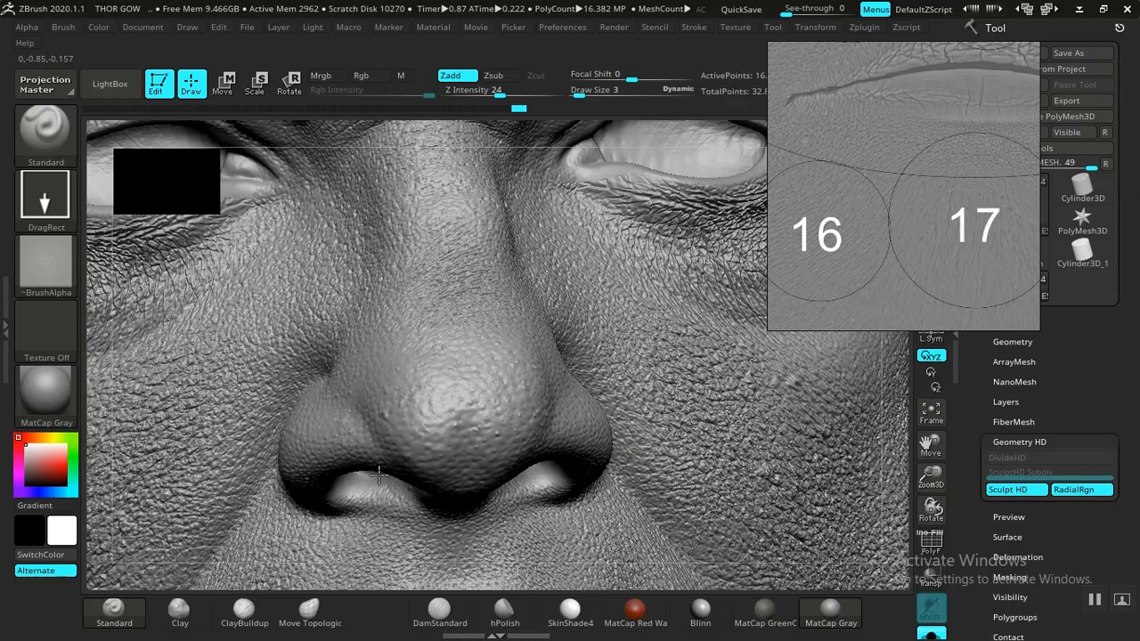
key("ctrl")
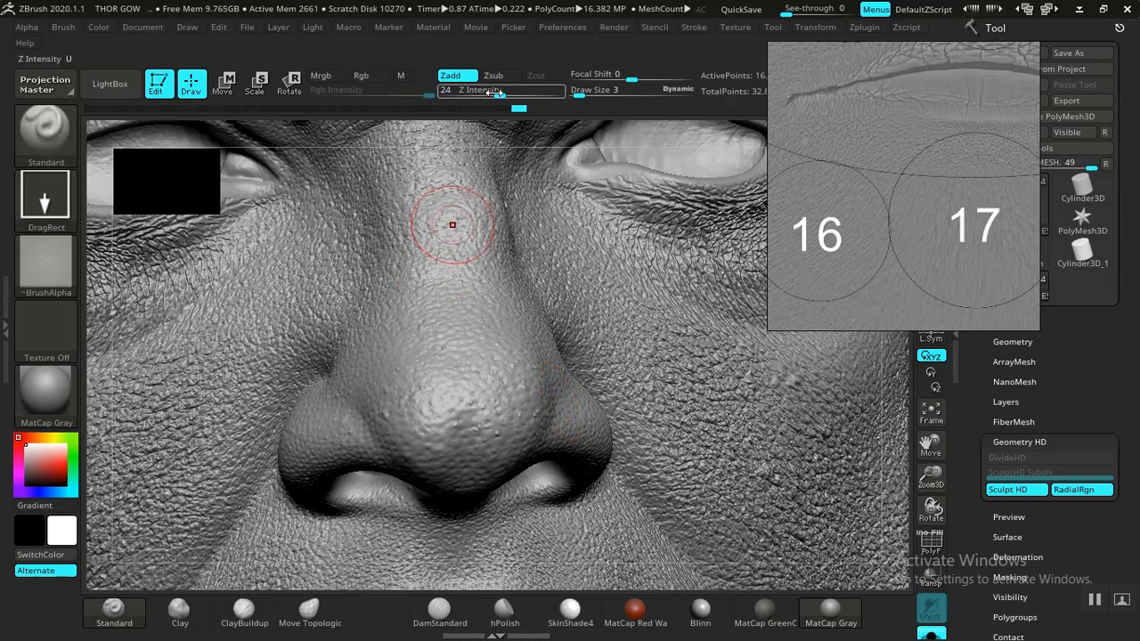
- Set the Z Intensity to 13 and stamp the skin alpha over the bridge and sides of the nose
left_click_drag(495, 91, 486, 92)
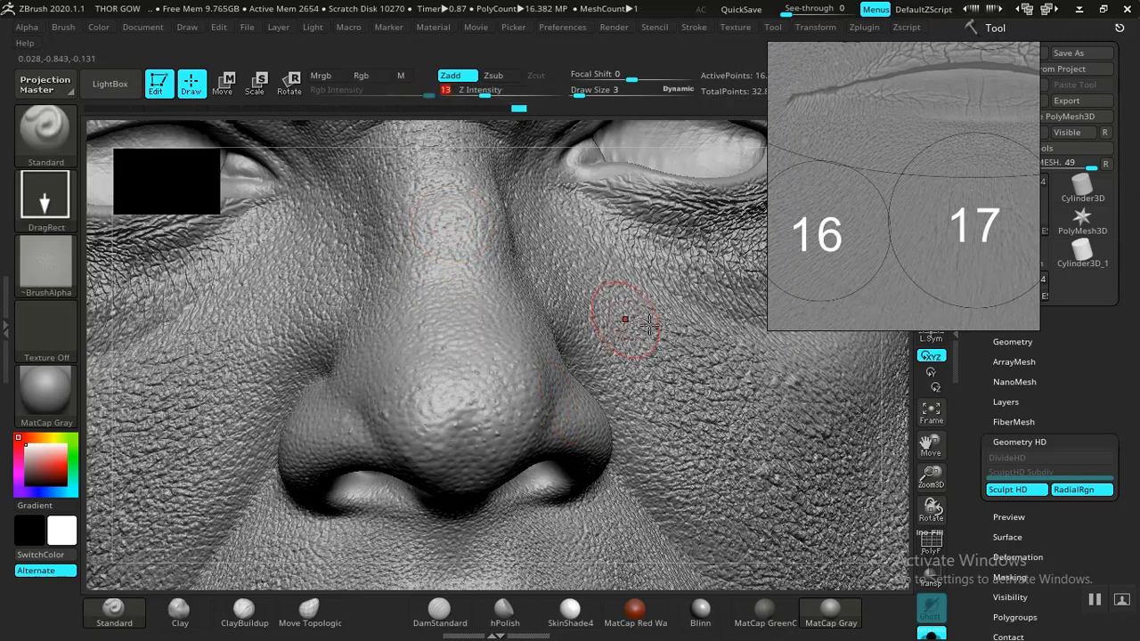
mouse_move(933, 511)
left_mouse_down()
mouse_move(323, 411)
mouse_move(498, 388)
mouse_move(445, 344)
left_mouse_up()
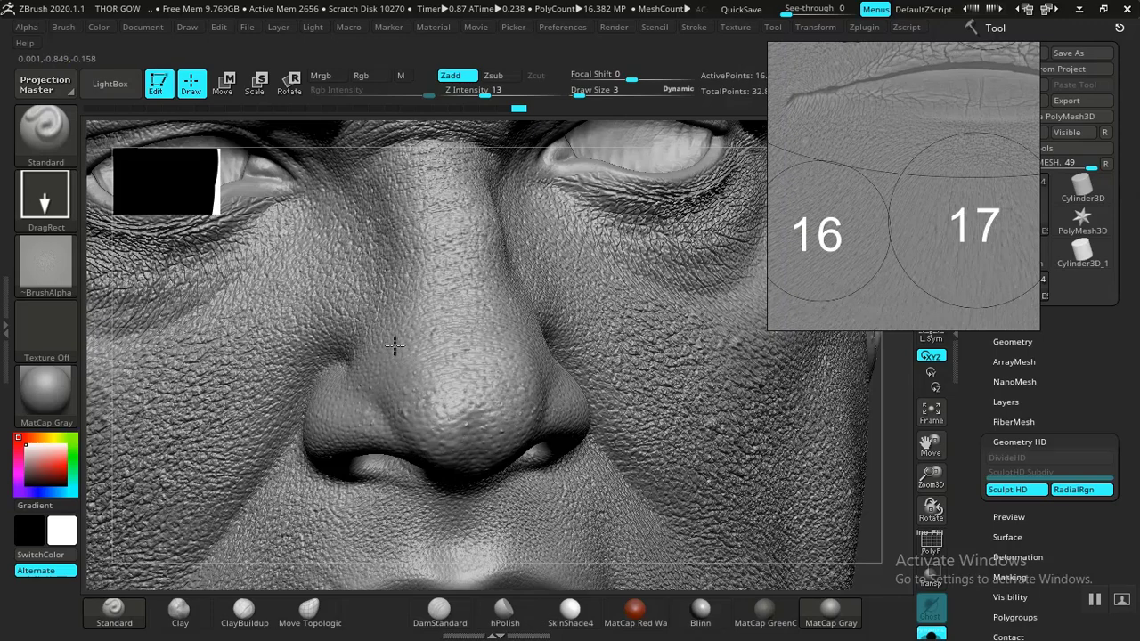
mouse_move(393, 339)
left_mouse_down()
mouse_move(386, 326)
mouse_move(387, 343)
left_mouse_up()
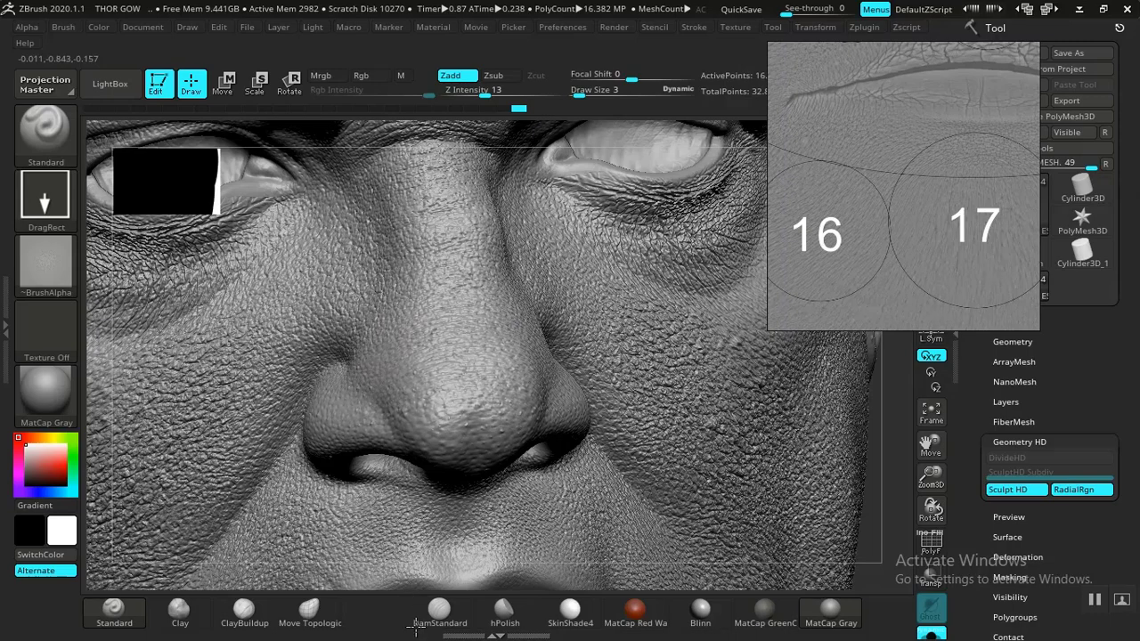
key("ctrl")
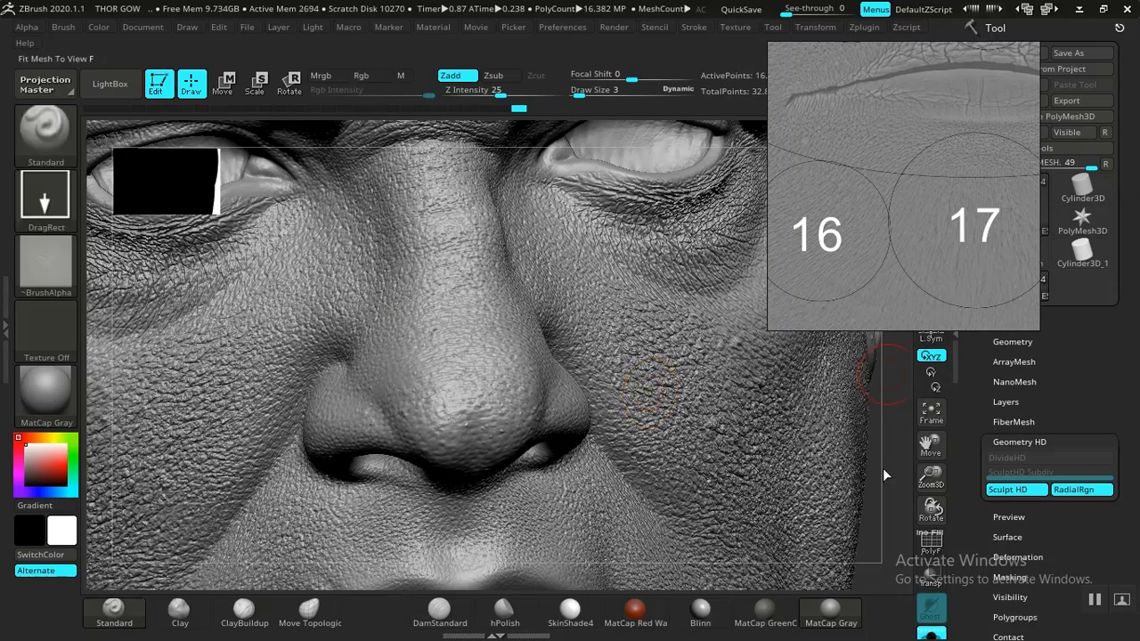
- Undo an unwanted stamp and stamp the skin alpha on the side and wing of the nose
mouse_move(886, 466)
left_mouse_down()
mouse_move(900, 466)
mouse_move(808, 479)
mouse_move(777, 424)
mouse_move(803, 561)
left_mouse_up()
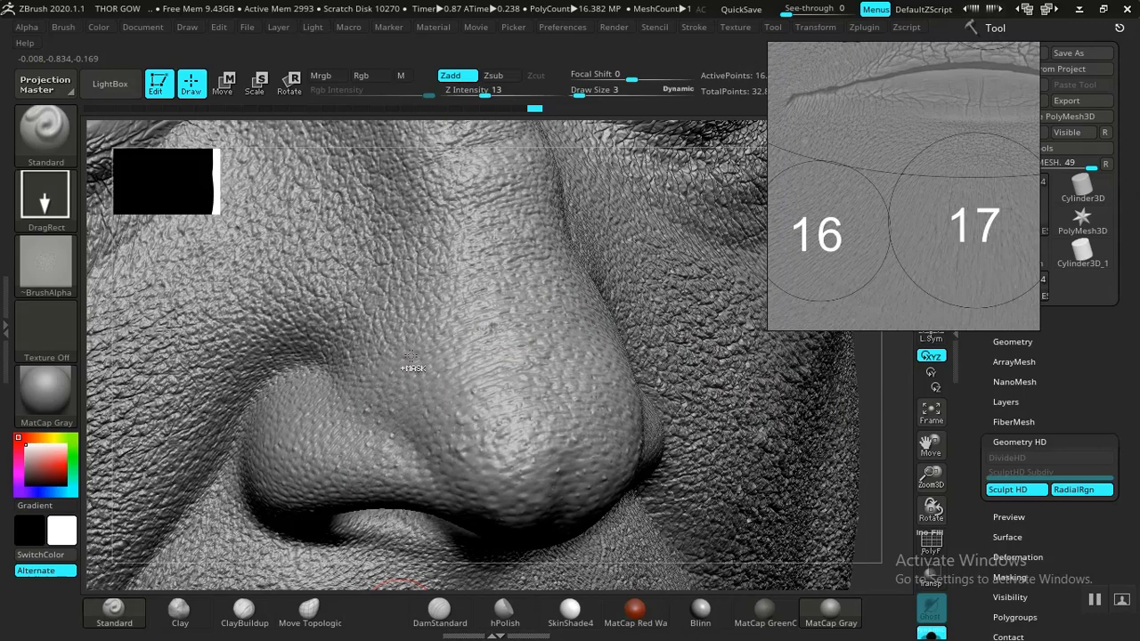
key("ctrl+z")
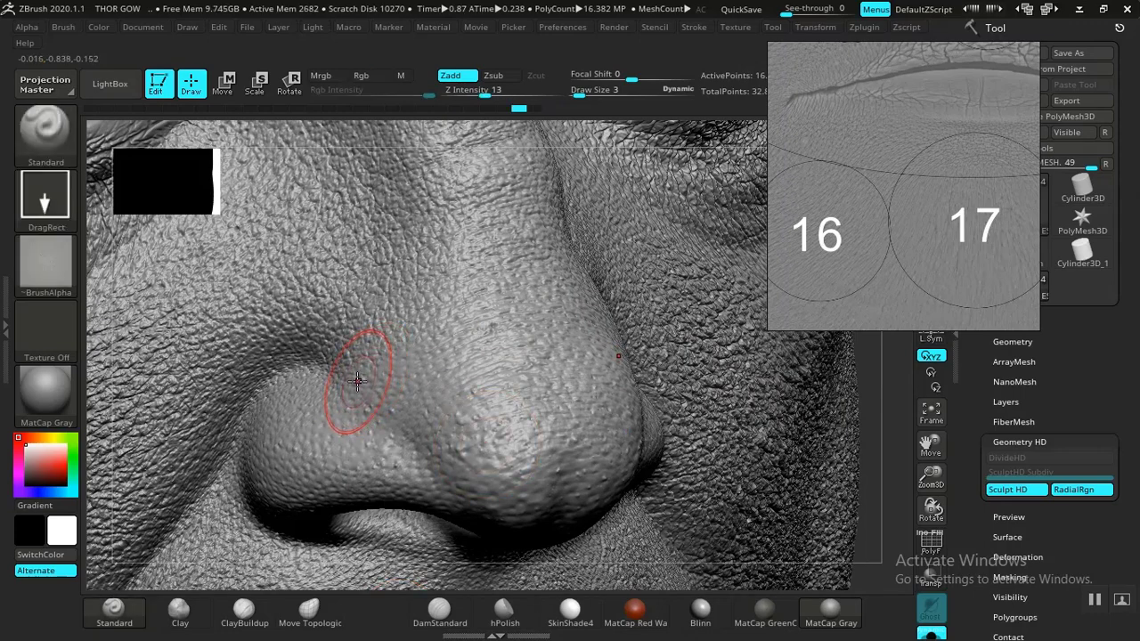
left_click_drag(359, 382, 350, 484)
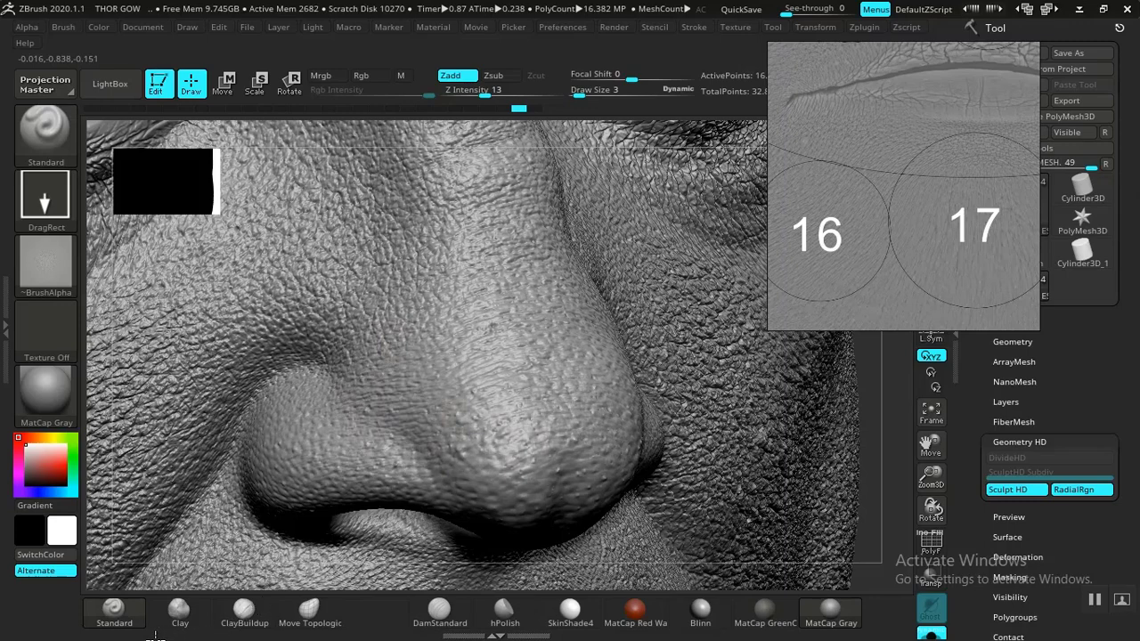
left_click_drag(211, 566, 215, 560)
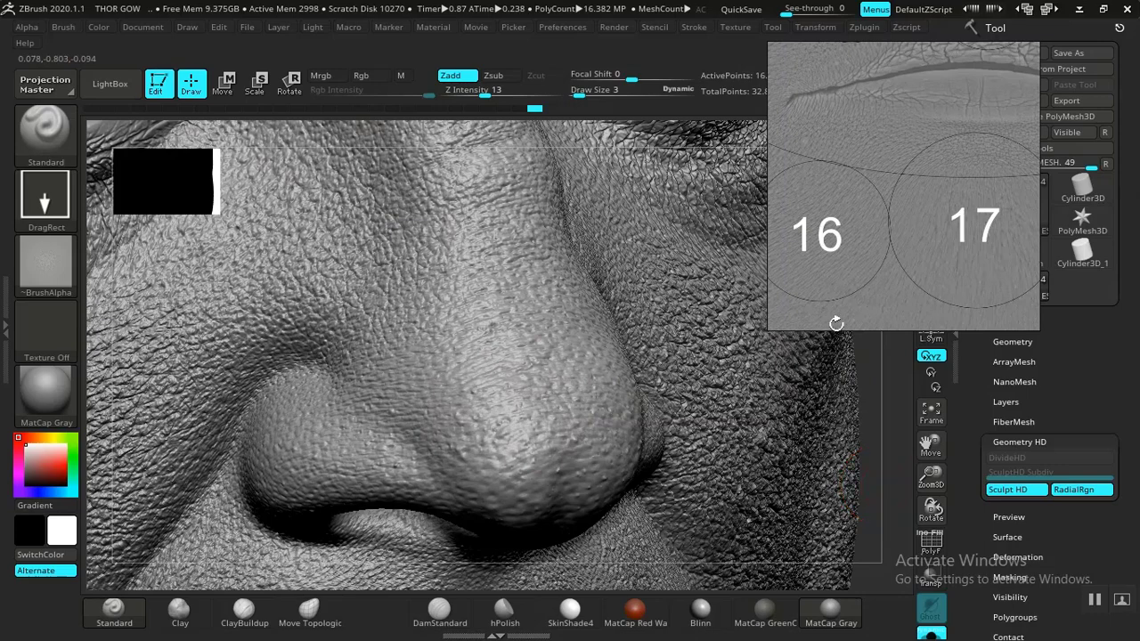
- Inspect the stamped skin on the nose, cheeks, mouth, chin and neck from several angles
left_click_drag(835, 324, 640, 422, "alt")
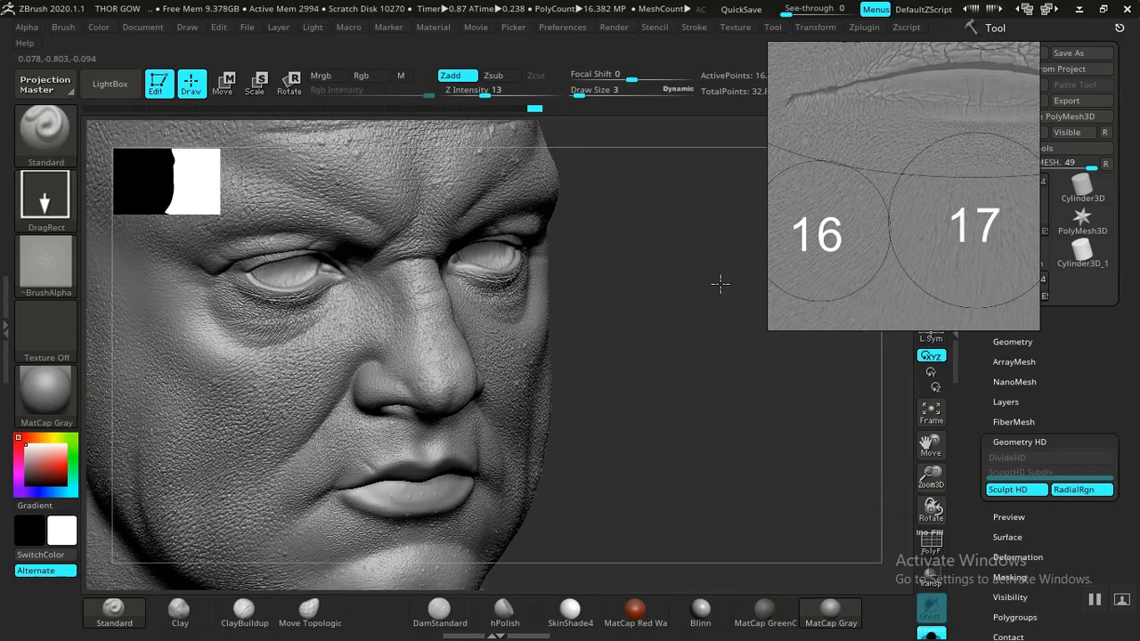
left_click_drag(720, 283, 712, 336, "alt")
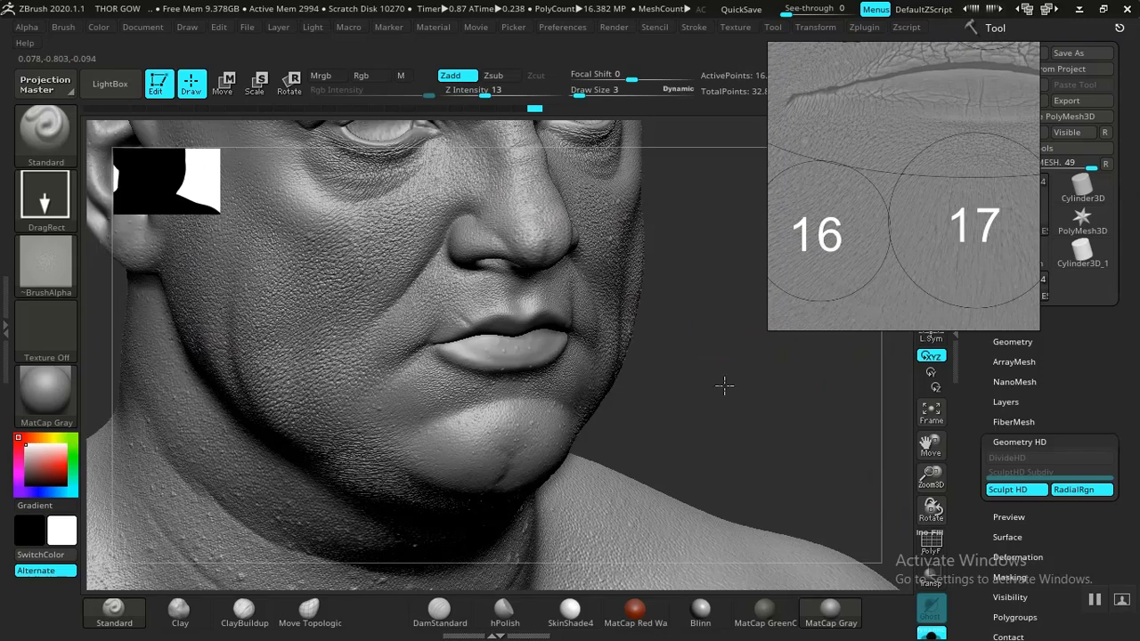
left_click_drag(724, 385, 729, 440, "alt")
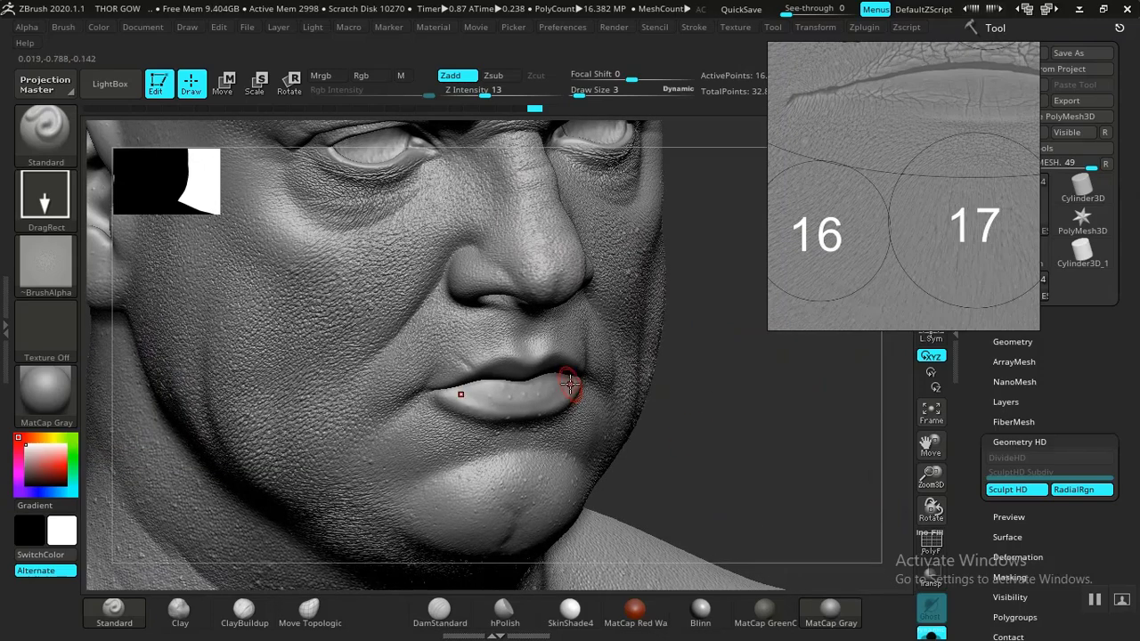
left_click_drag(672, 391, 713, 395, "alt")
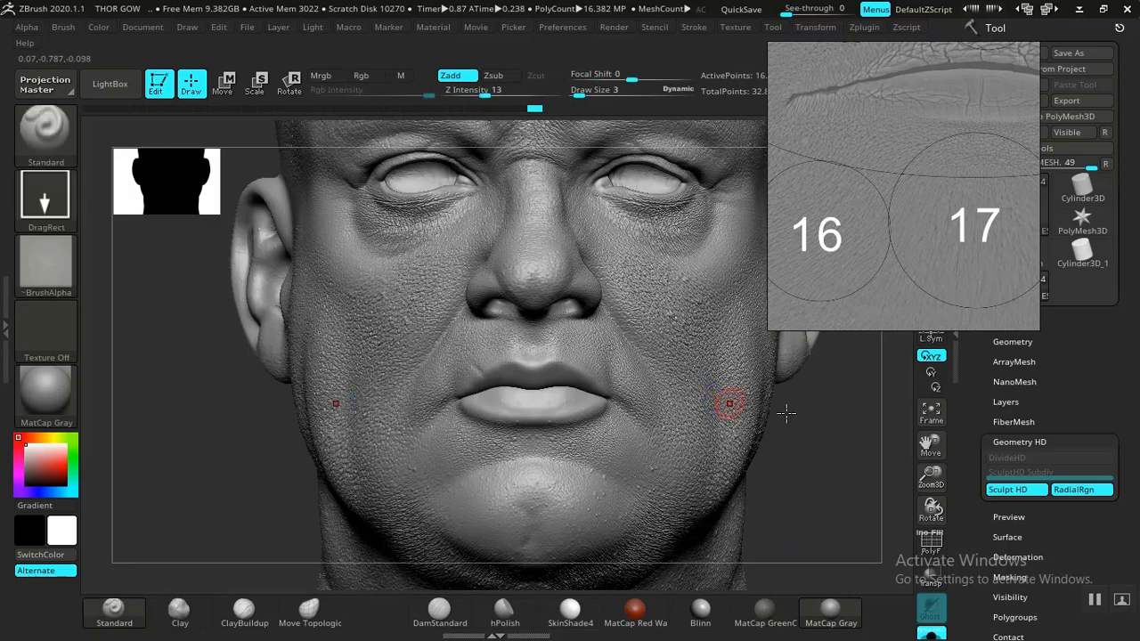
left_click_drag(781, 405, 747, 341, "alt")
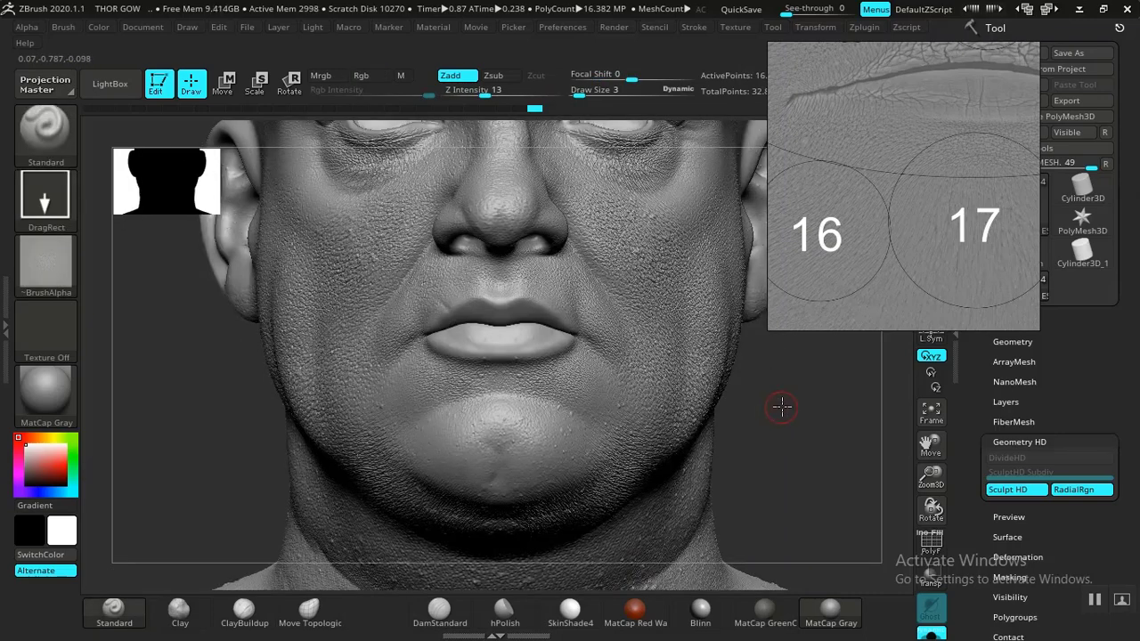
left_click_drag(781, 434, 789, 465, "alt")
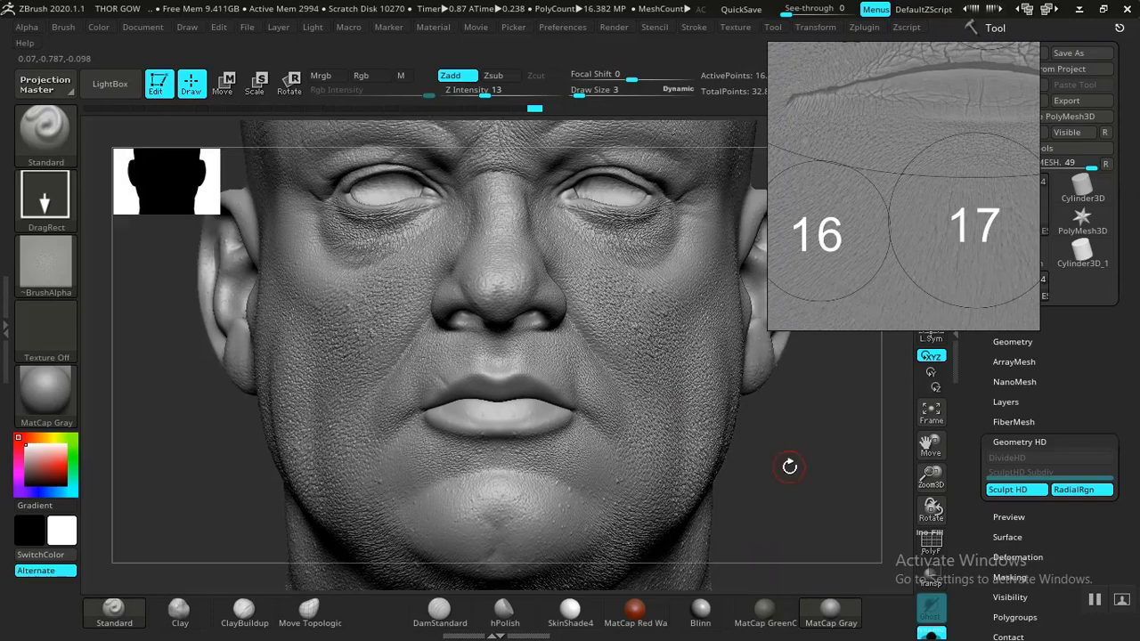
left_click_drag(778, 394, 773, 367, "alt")
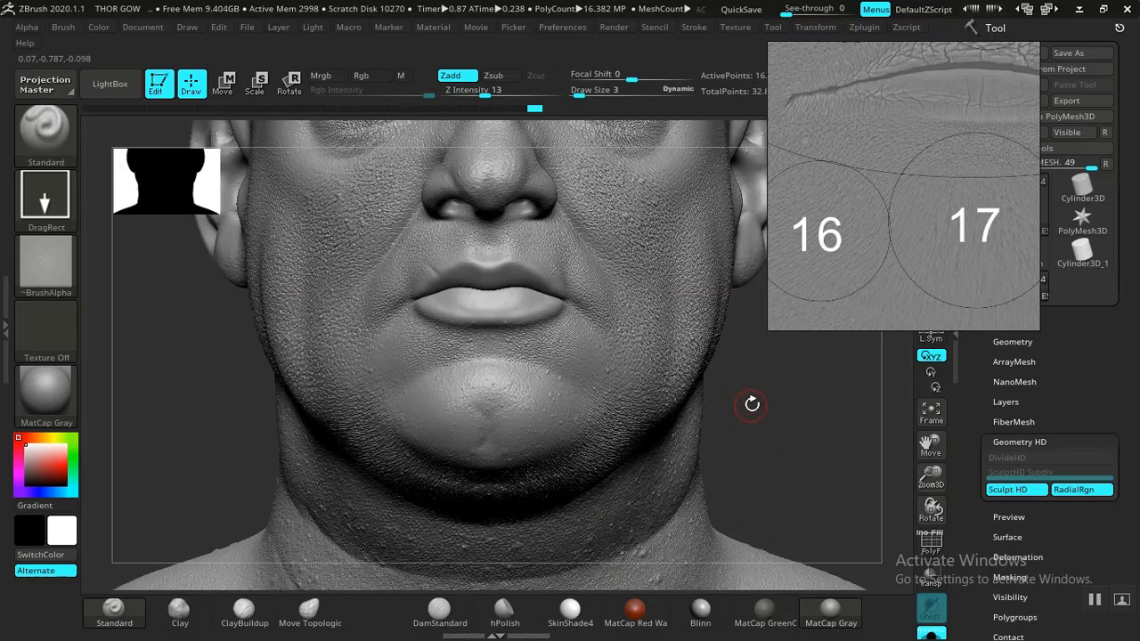
left_click_drag(760, 421, 766, 459, "alt")
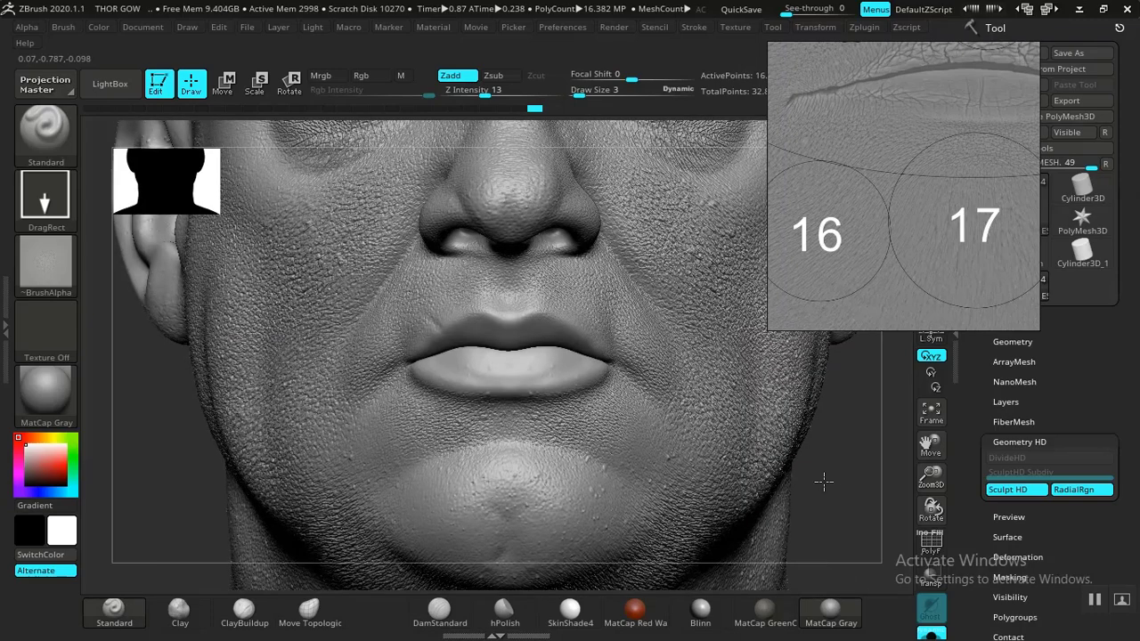
left_click_drag(840, 504, 834, 438, "alt")
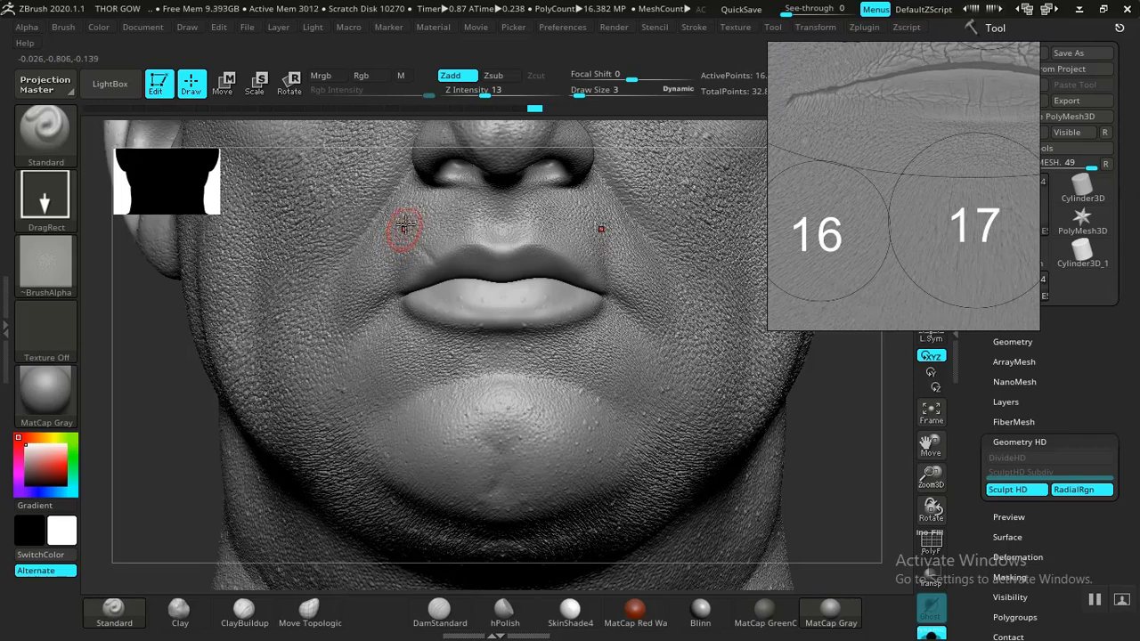
- Set the Z Intensity to 23 and load the 17.psd skin alpha for the chin
left_click(496, 94)
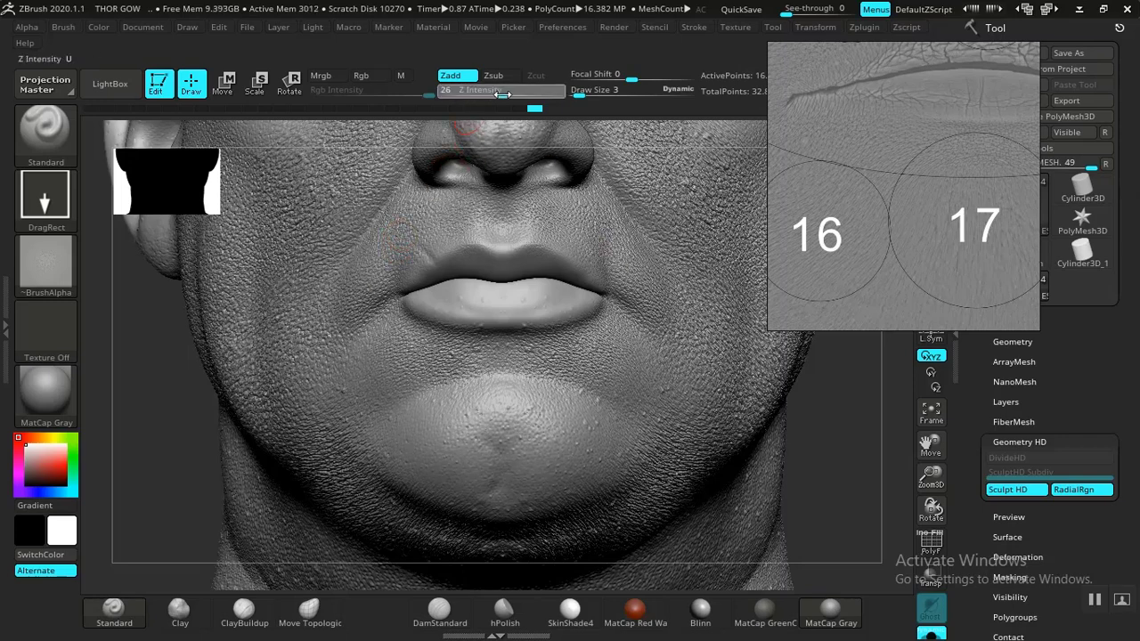
left_click_drag(498, 95, 500, 96)
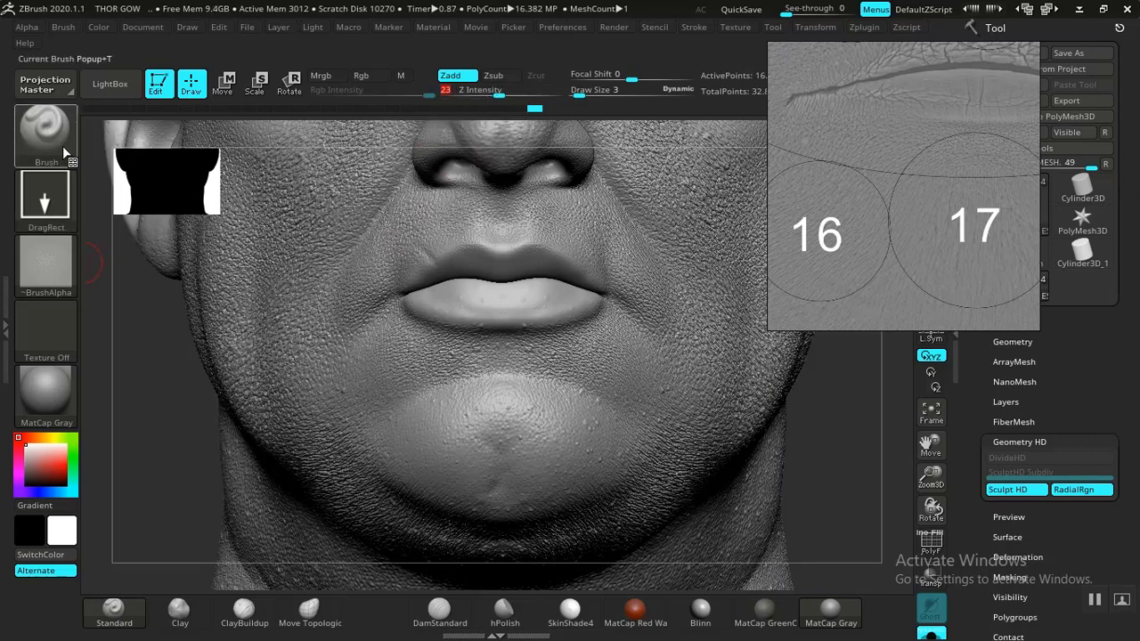
left_click(116, 87)
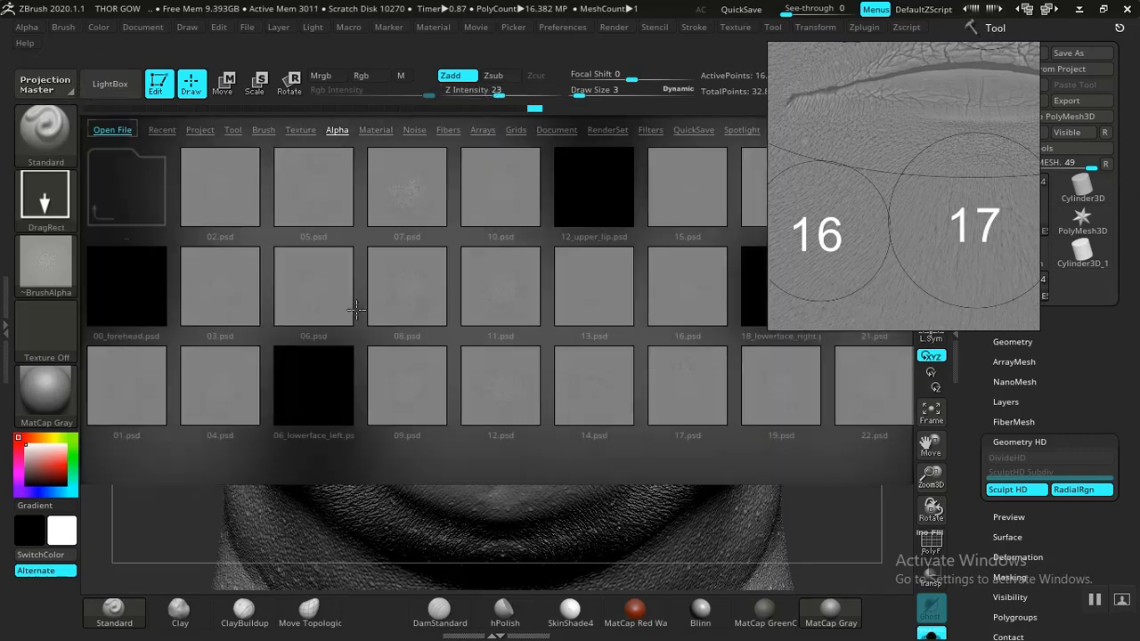
left_click_drag(644, 374, 614, 385)
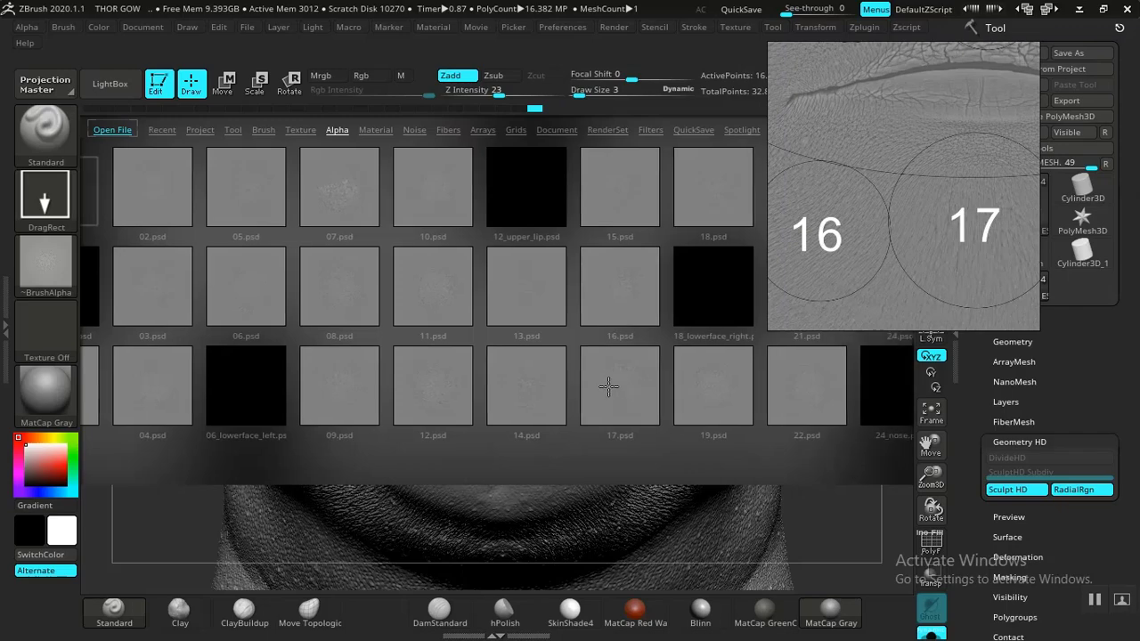
left_click(610, 388)
double_click(617, 387)
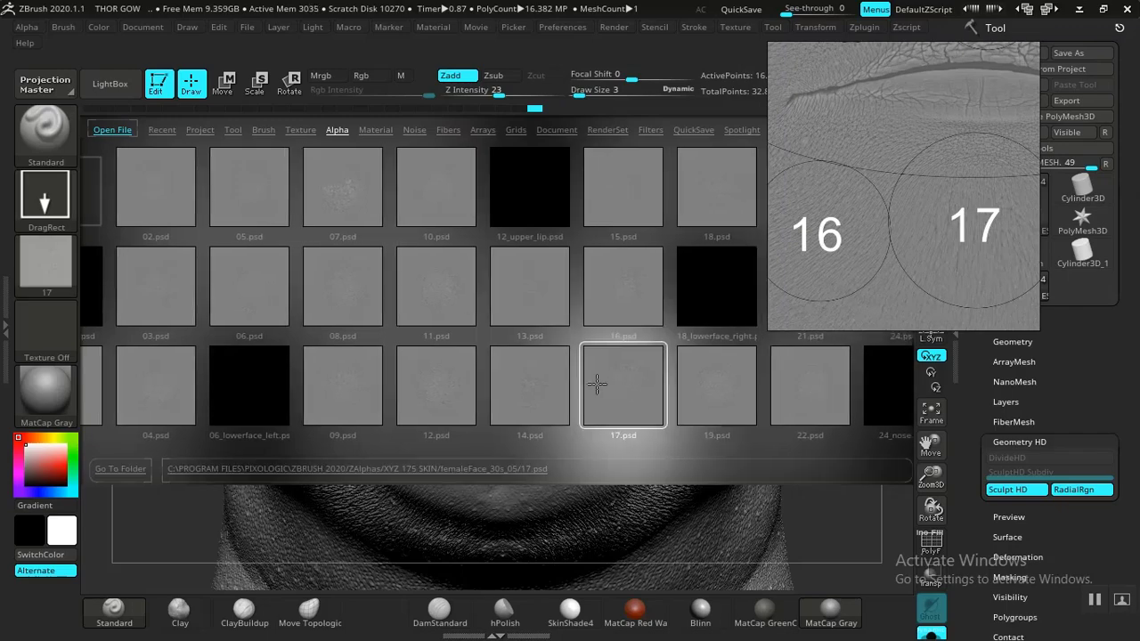
left_click(125, 87)
- Set the 17 alpha's Rf to 10 and MidValue to 45, and stamp it over the chin
left_click(28, 27)
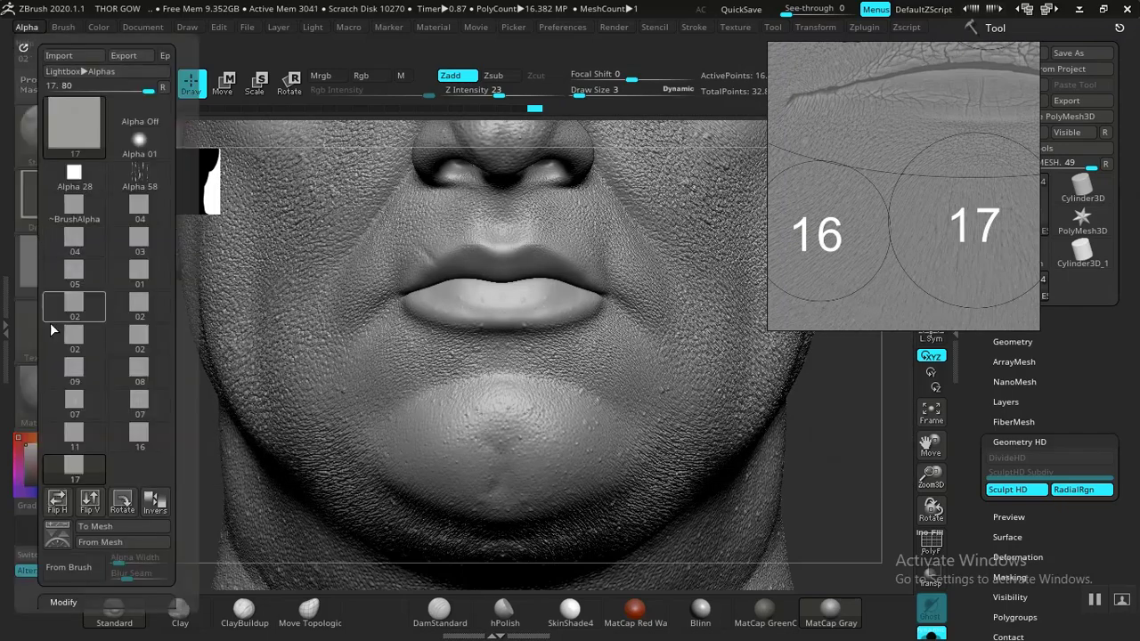
left_click(118, 472)
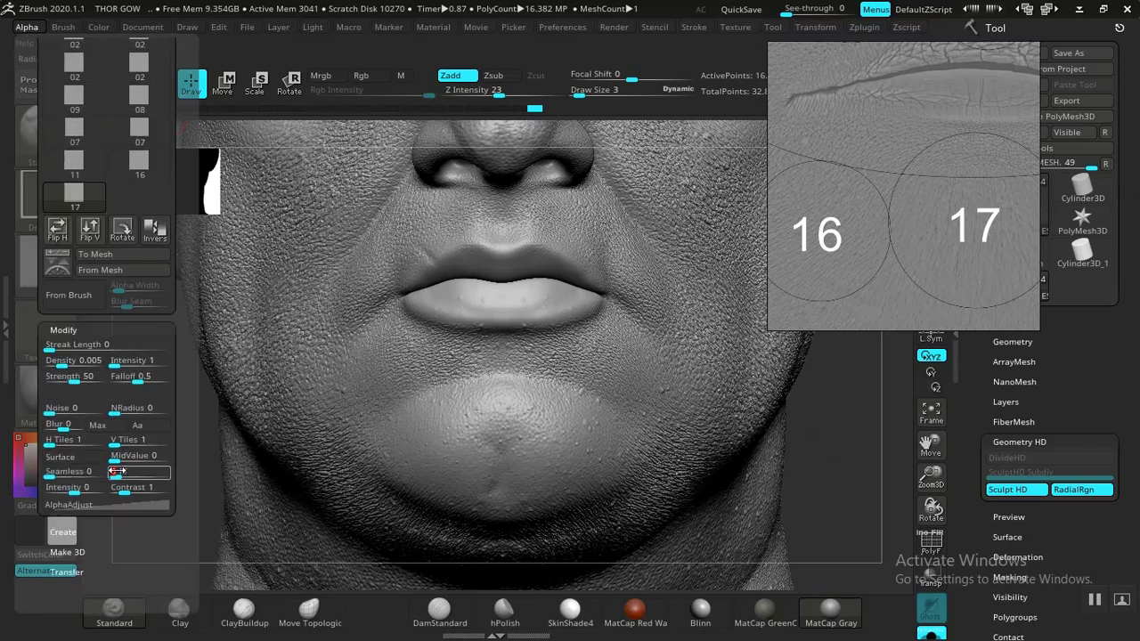
type("10")
key("Return")
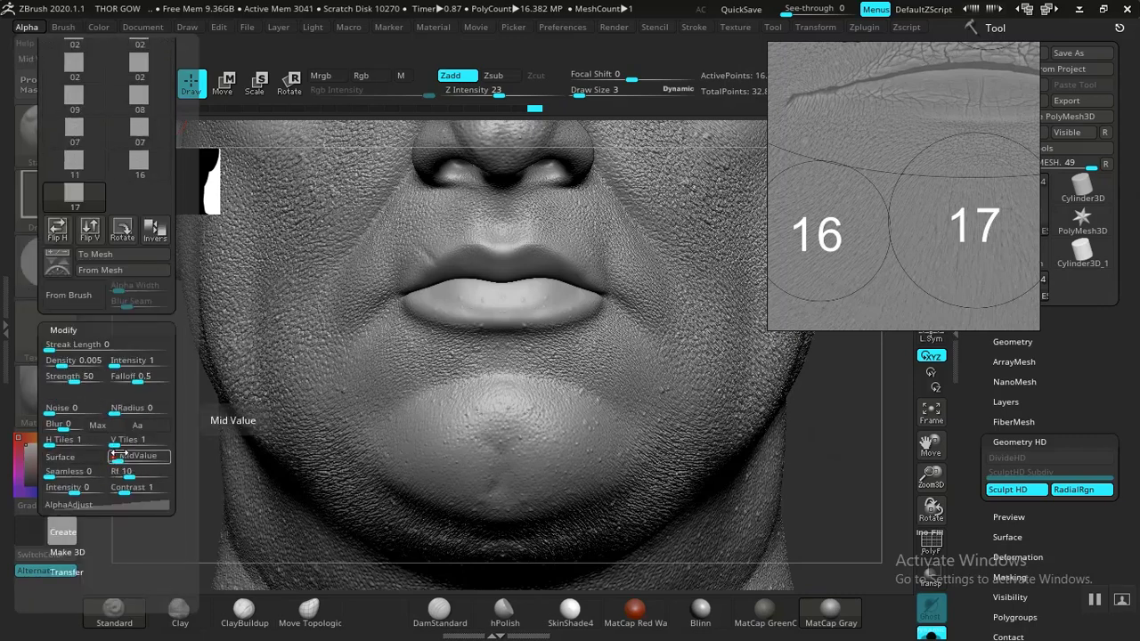
type("45")
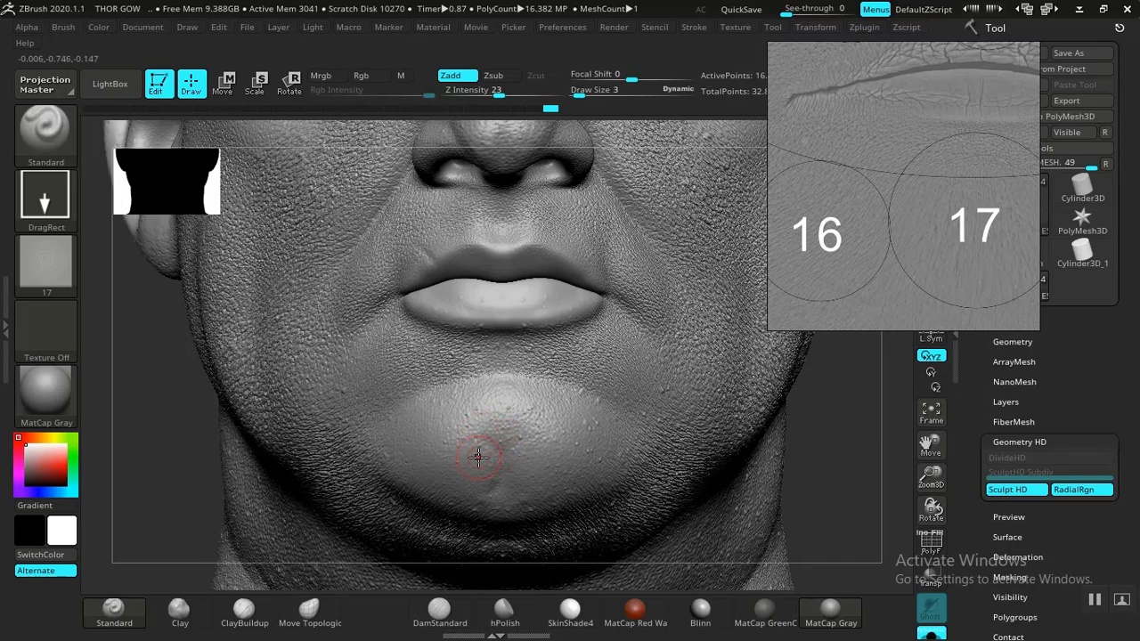
left_click_drag(501, 439, 516, 638)
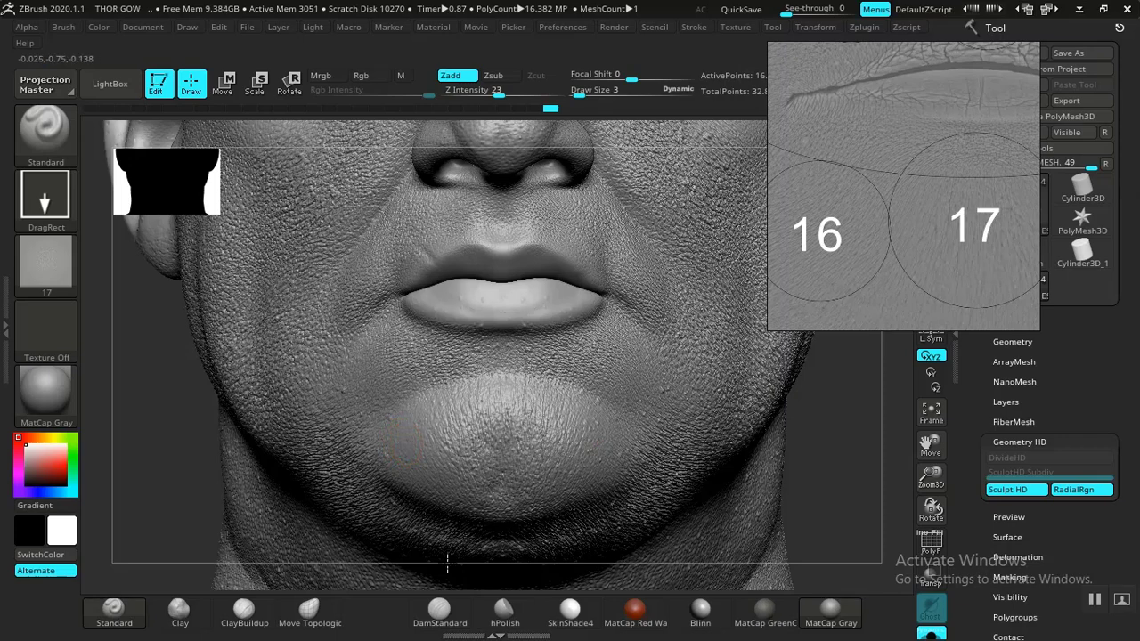
left_click_drag(465, 594, 466, 595)
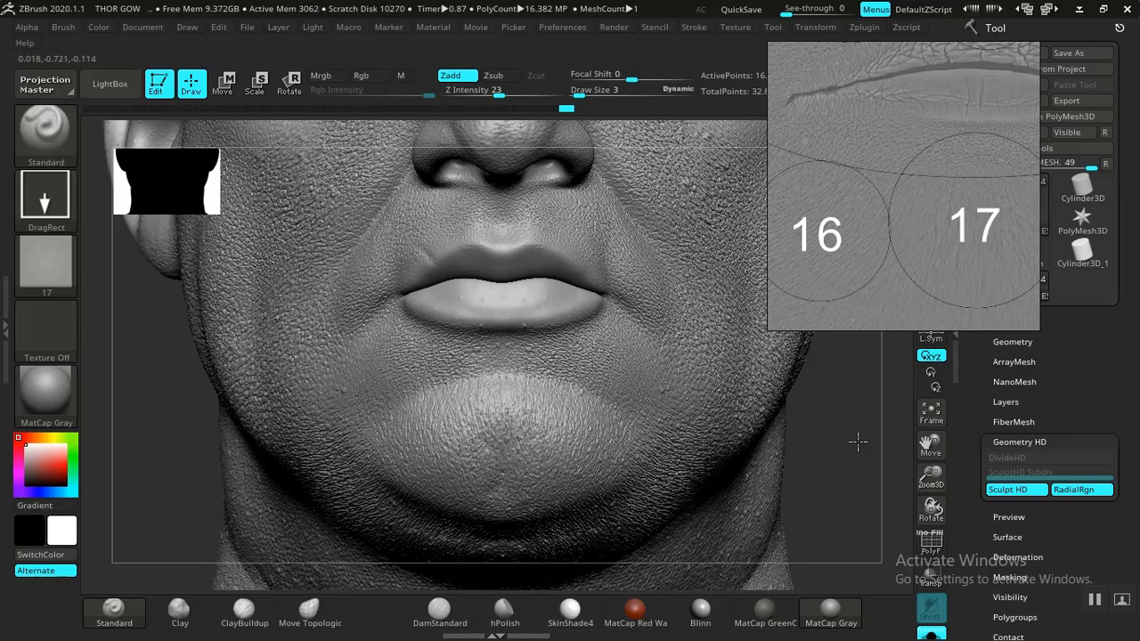
- Try stamping the 17 alpha over the upper forehead and undo the stamps
left_click_drag(857, 442, 795, 618, "alt")
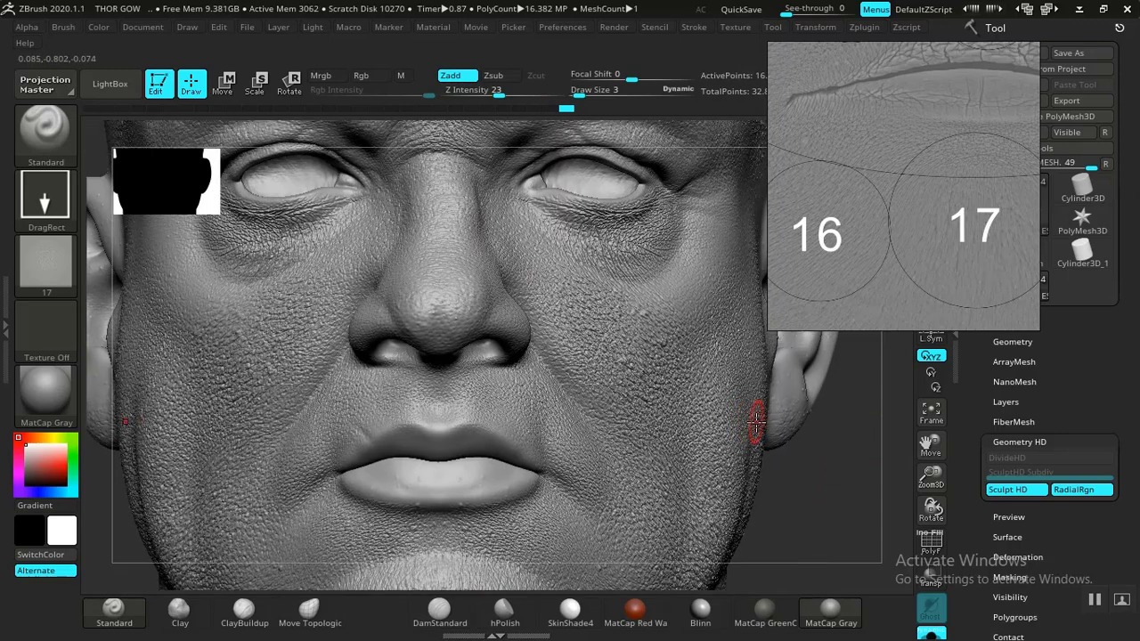
left_click_drag(805, 481, 677, 279)
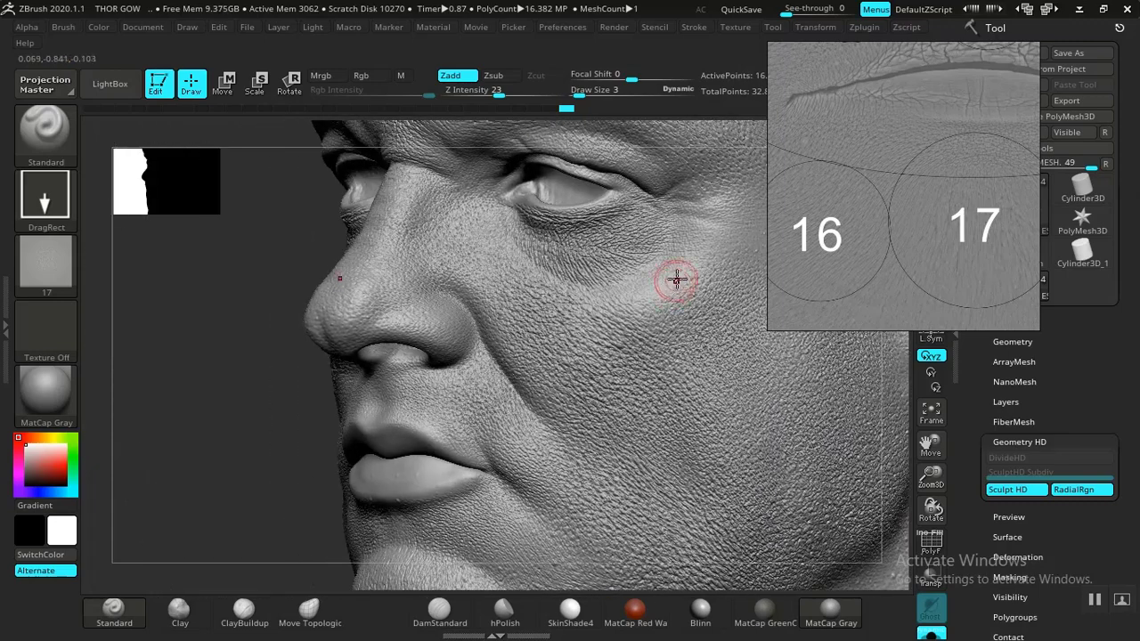
left_click_drag(224, 387, 336, 479)
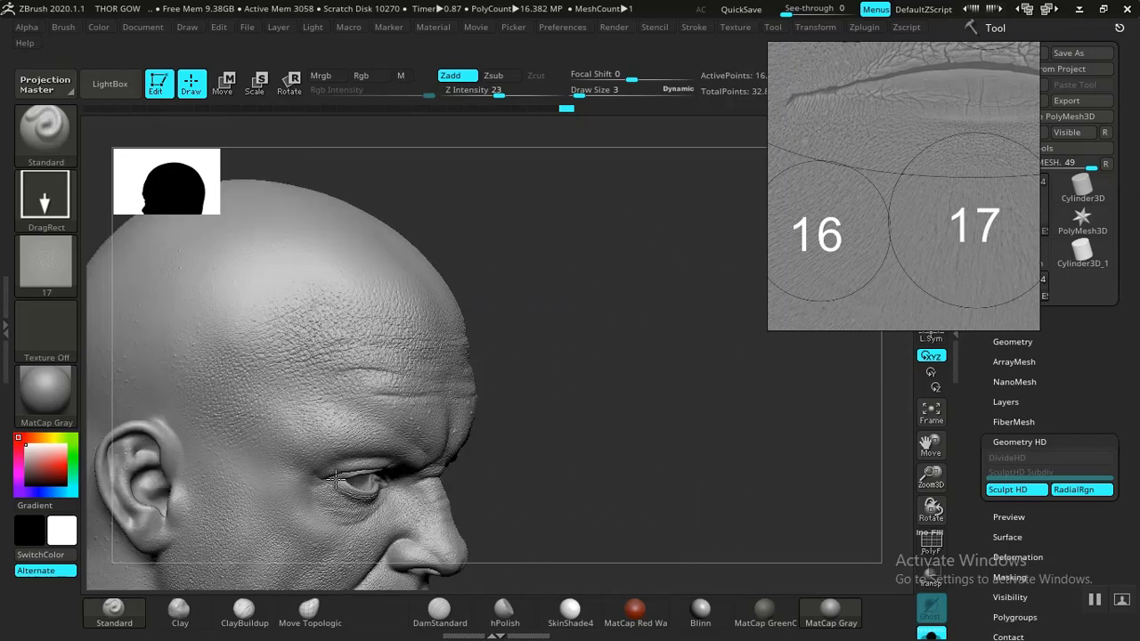
left_click_drag(435, 428, 552, 411)
left_click_drag(663, 307, 662, 309)
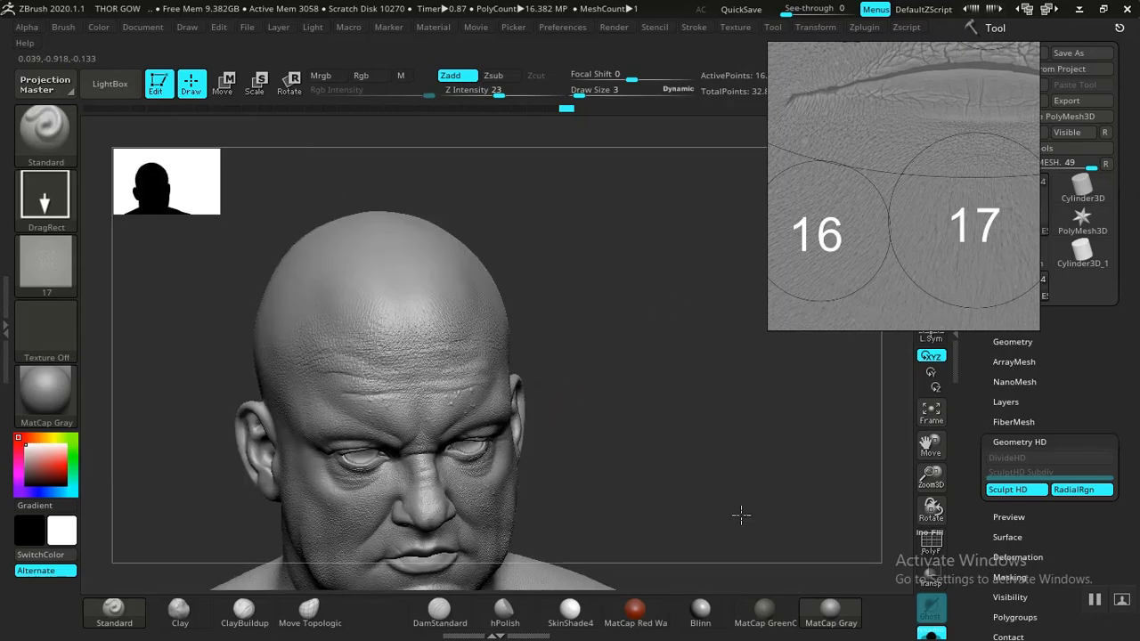
left_click_drag(751, 537, 751, 354, "alt")
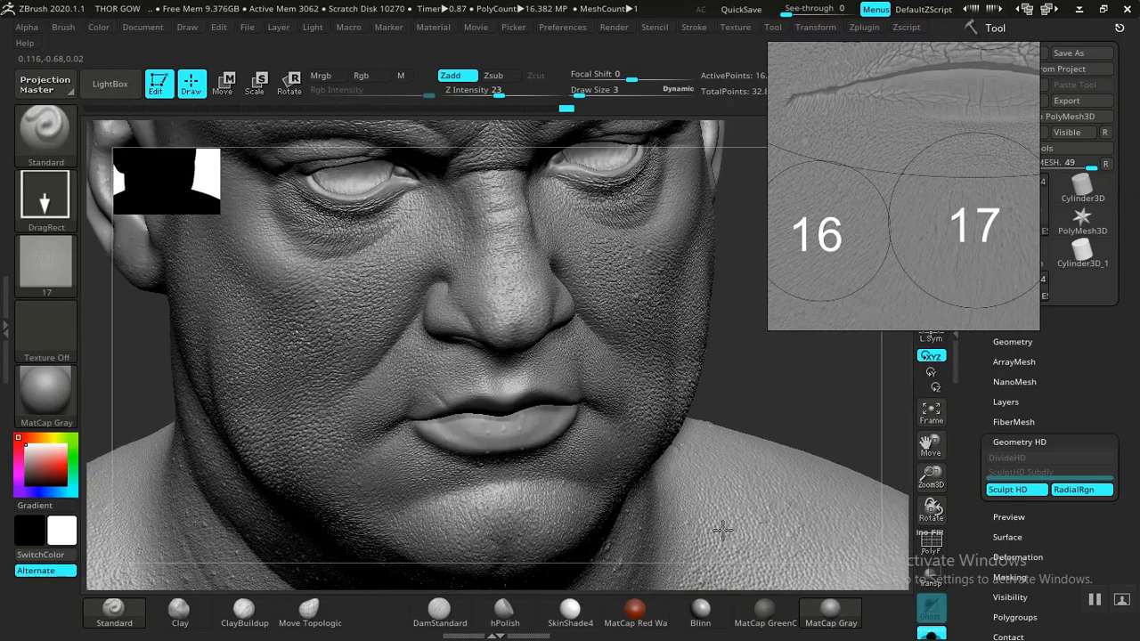
mouse_move(722, 530)
left_mouse_down()
mouse_move(753, 382)
mouse_move(748, 561)
left_mouse_up()
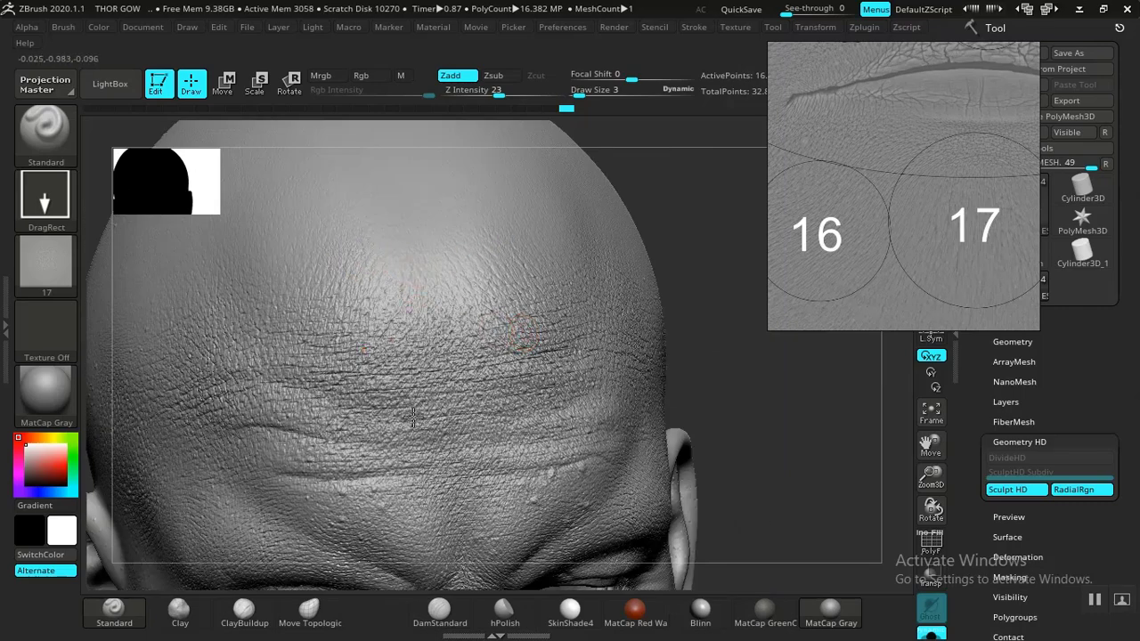
key("ctrl")
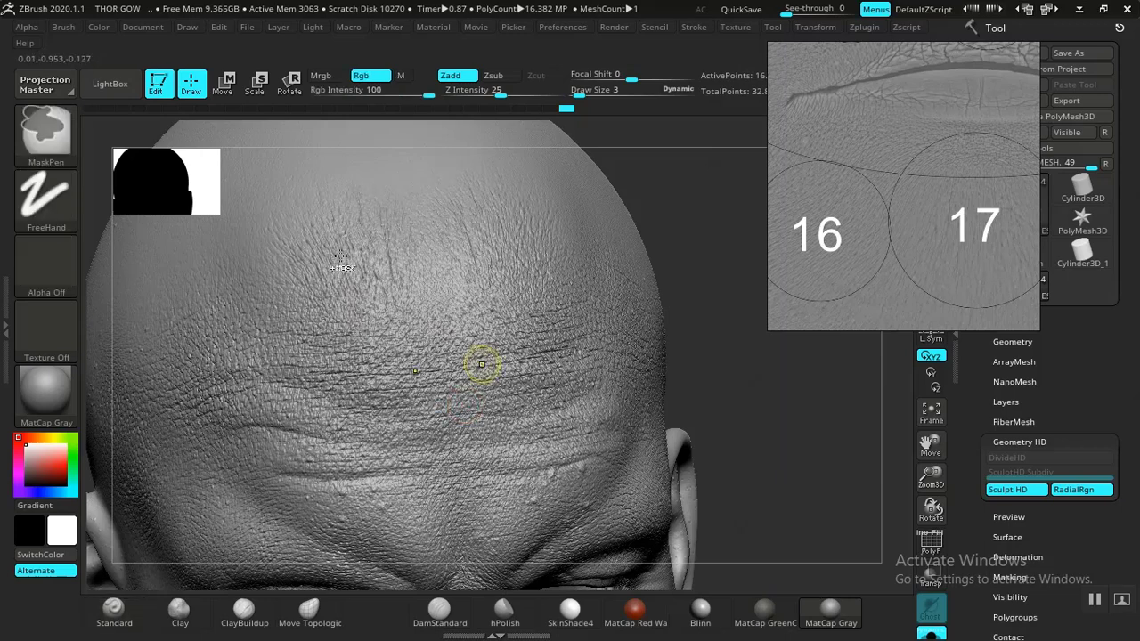
key("ctrl+z")
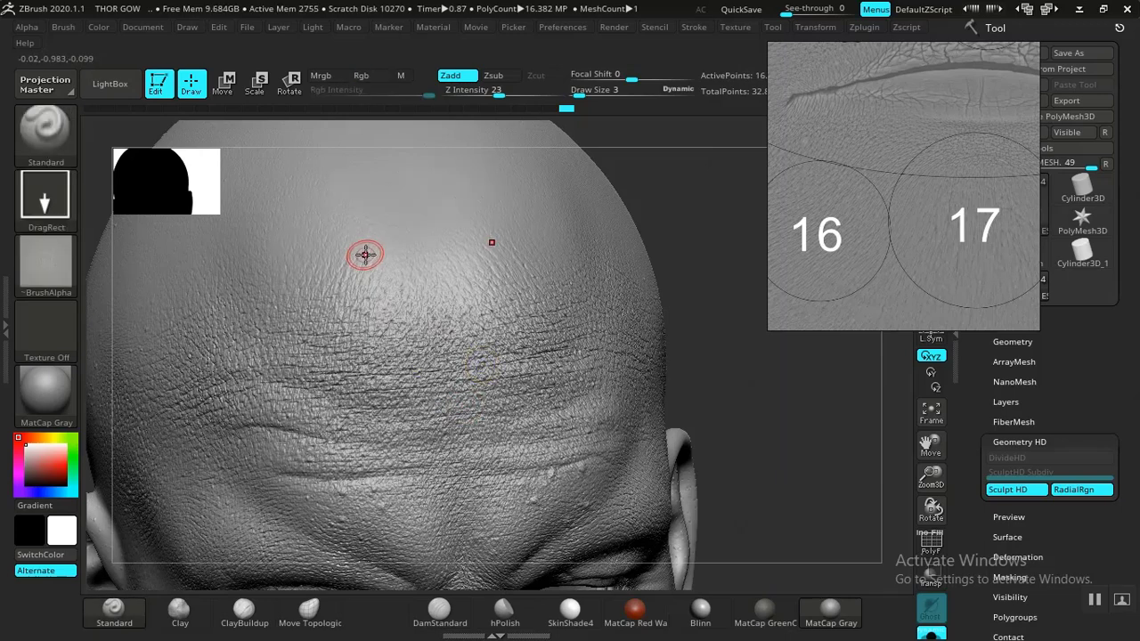
mouse_move(425, 245)
left_mouse_down()
mouse_move(455, 291)
mouse_move(500, 321)
mouse_move(578, 336)
mouse_move(576, 291)
left_mouse_up()
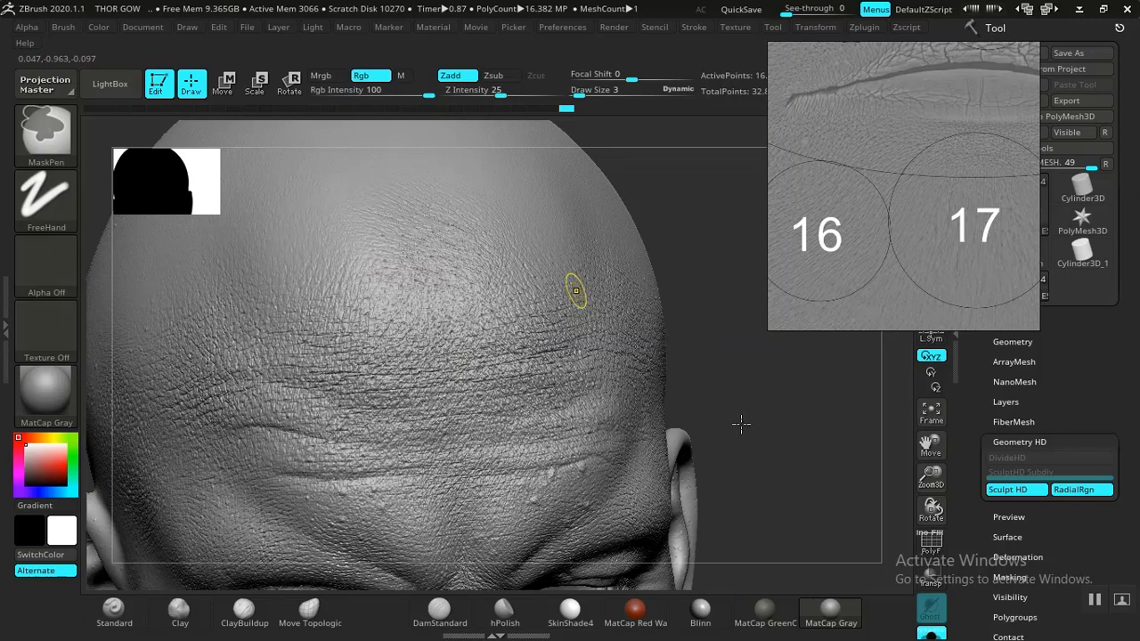
mouse_move(741, 424)
left_mouse_down("ctrl")
mouse_move(816, 400)
mouse_move(707, 433)
mouse_move(821, 324)
mouse_move(801, 334)
mouse_move(313, 357)
left_mouse_up("ctrl")
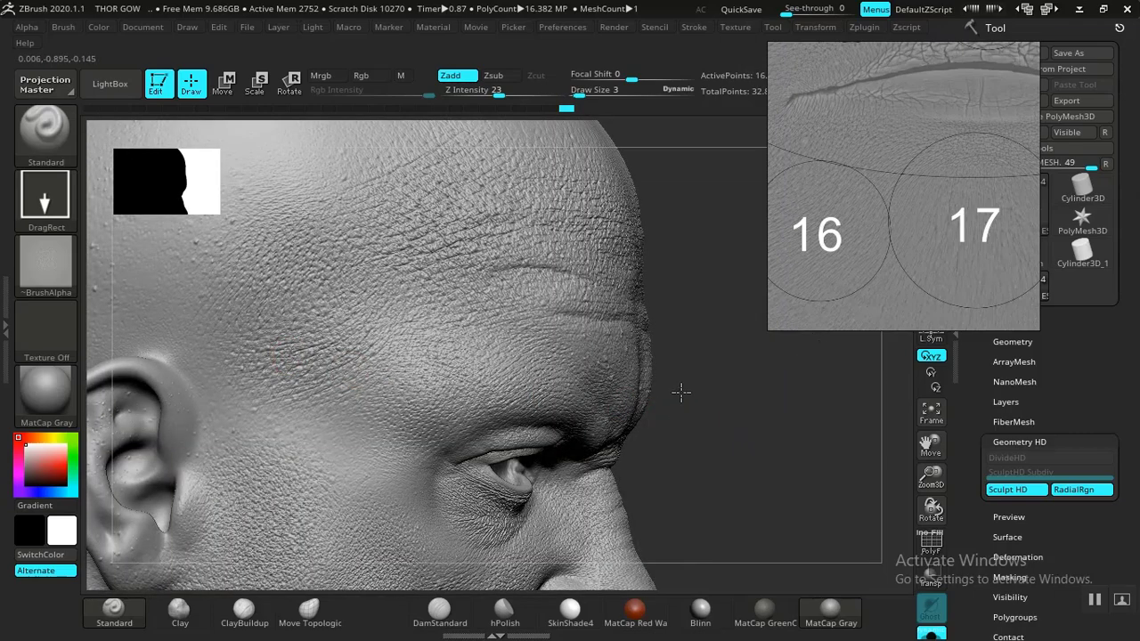
- Switch the brush to the 09 alpha and set the Z Intensity to 20 for the side of the head
key("f")
left_click_drag(689, 392, 701, 352)
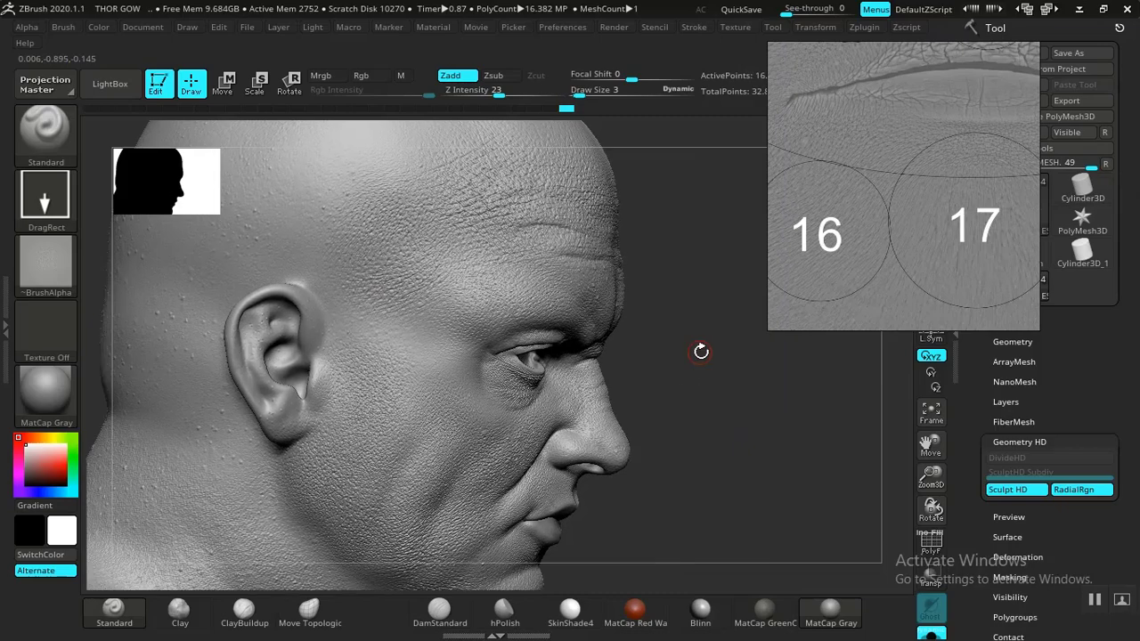
left_click_drag(711, 423, 646, 409)
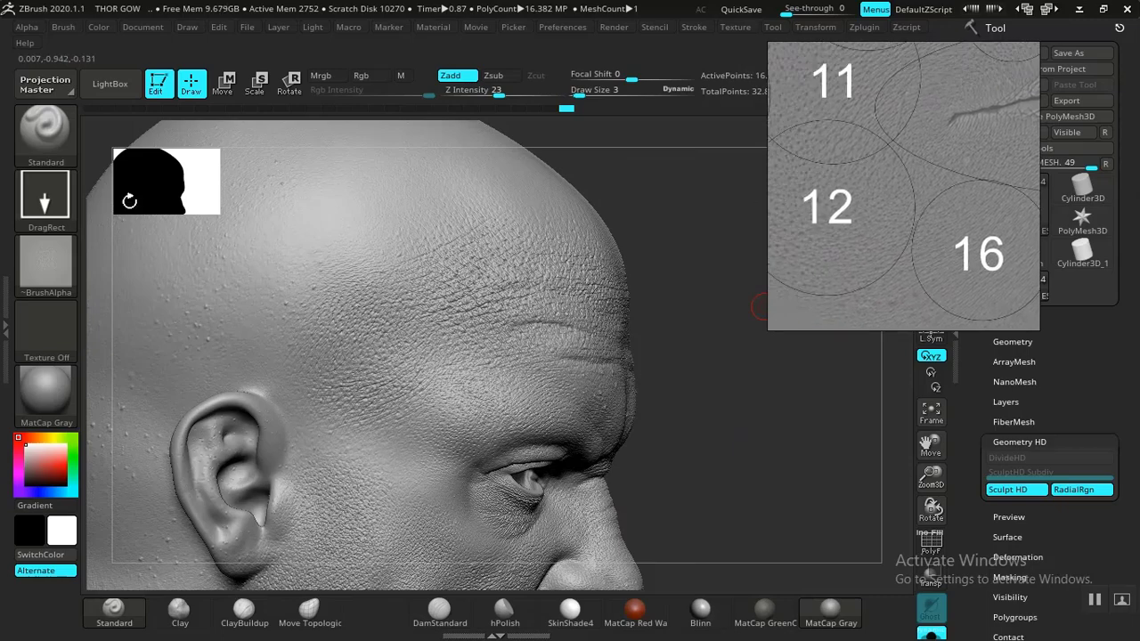
left_click(45, 263)
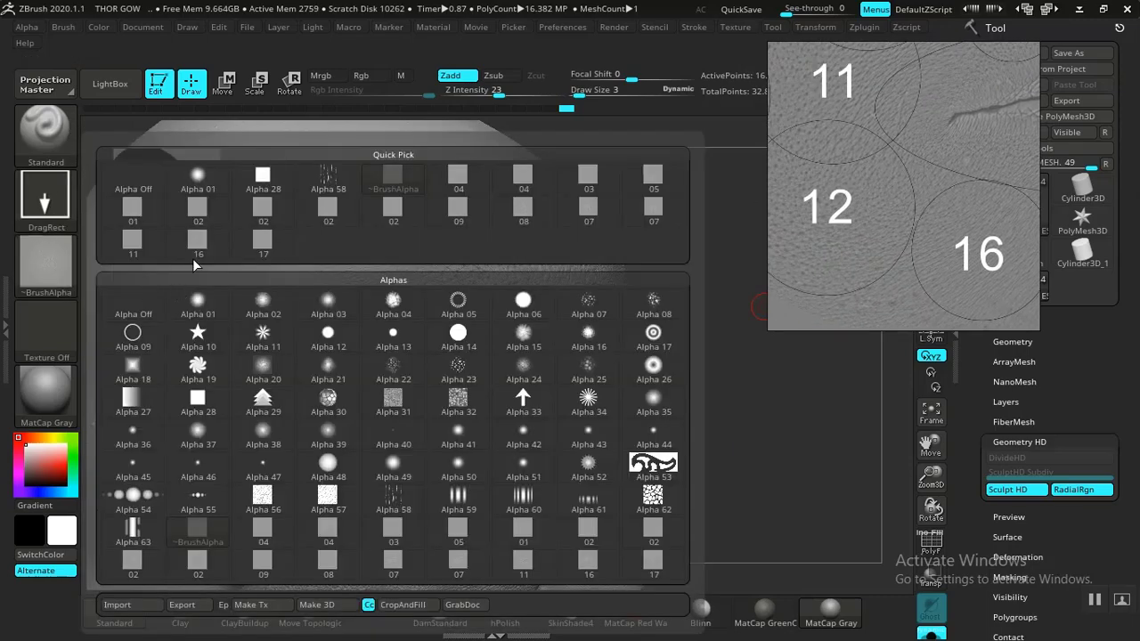
left_click(456, 214)
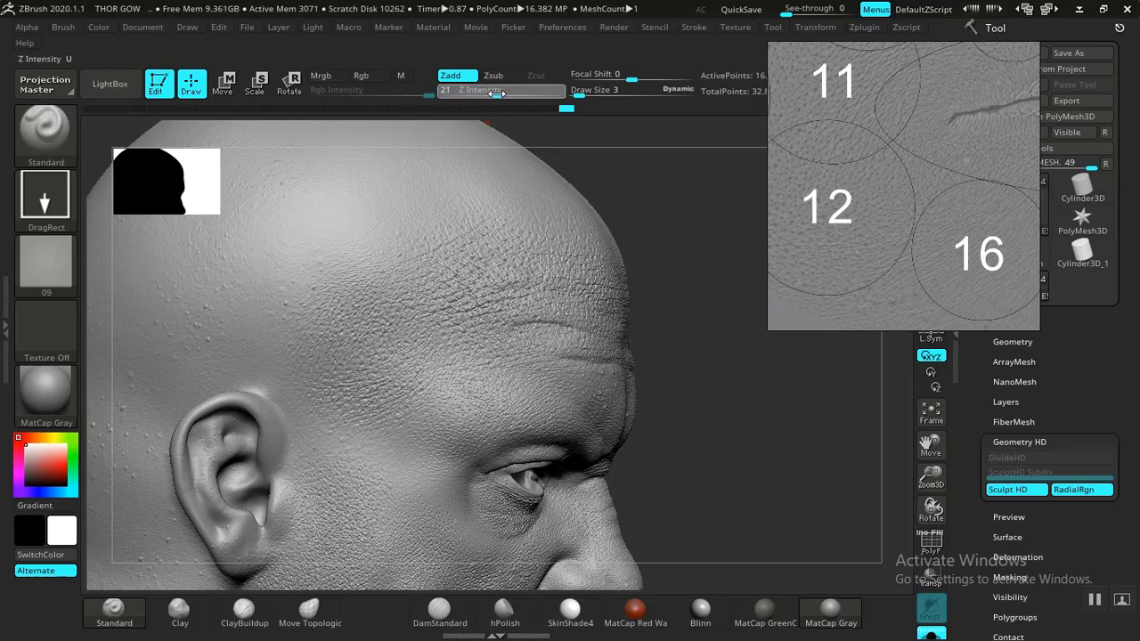
left_click_drag(499, 93, 493, 92)
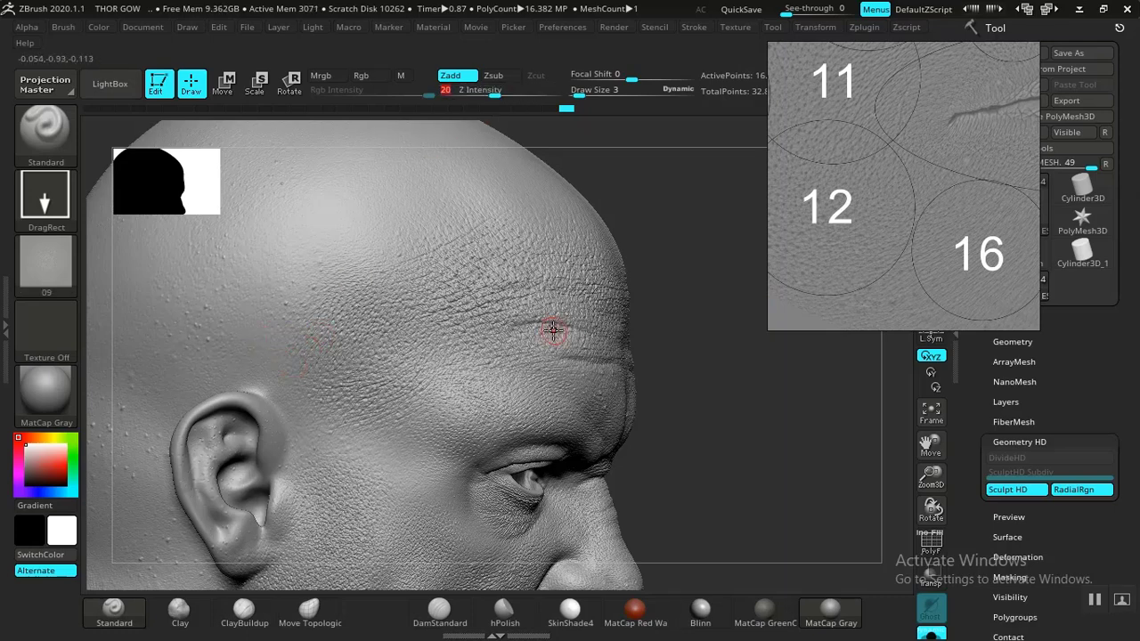
- Stamp the 09 alpha over the temple and the scalp above the ear, and undo the uppermost stamp
left_click_drag(646, 351, 558, 348, "alt")
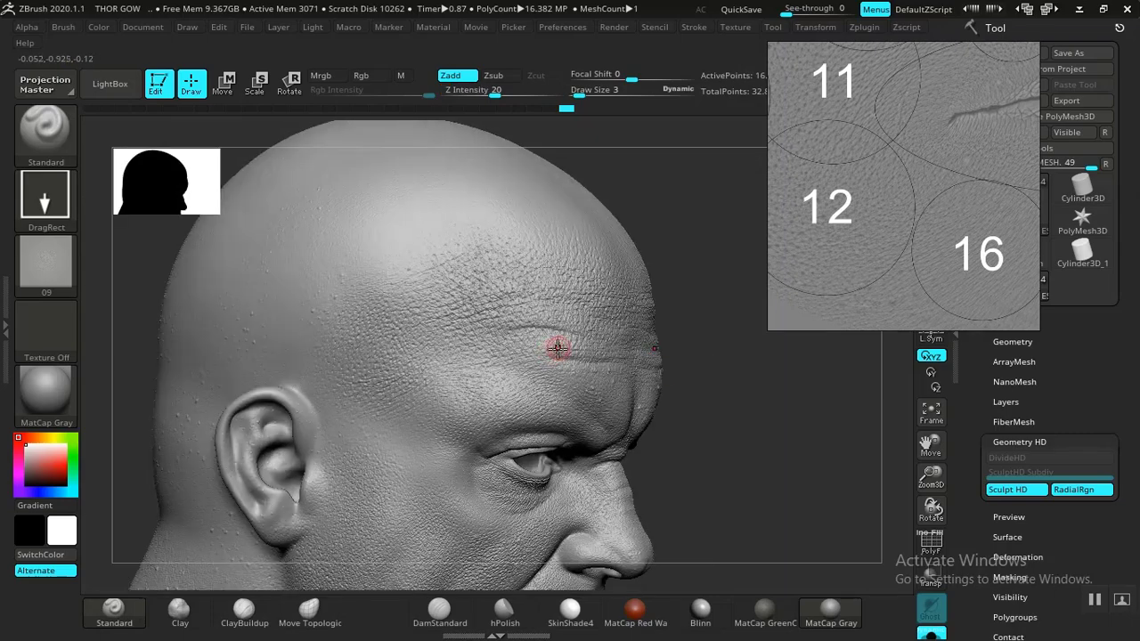
mouse_move(714, 372)
left_mouse_down("alt")
mouse_move(694, 389)
mouse_move(716, 435)
left_mouse_up("alt")
left_click_drag(318, 323, 356, 394)
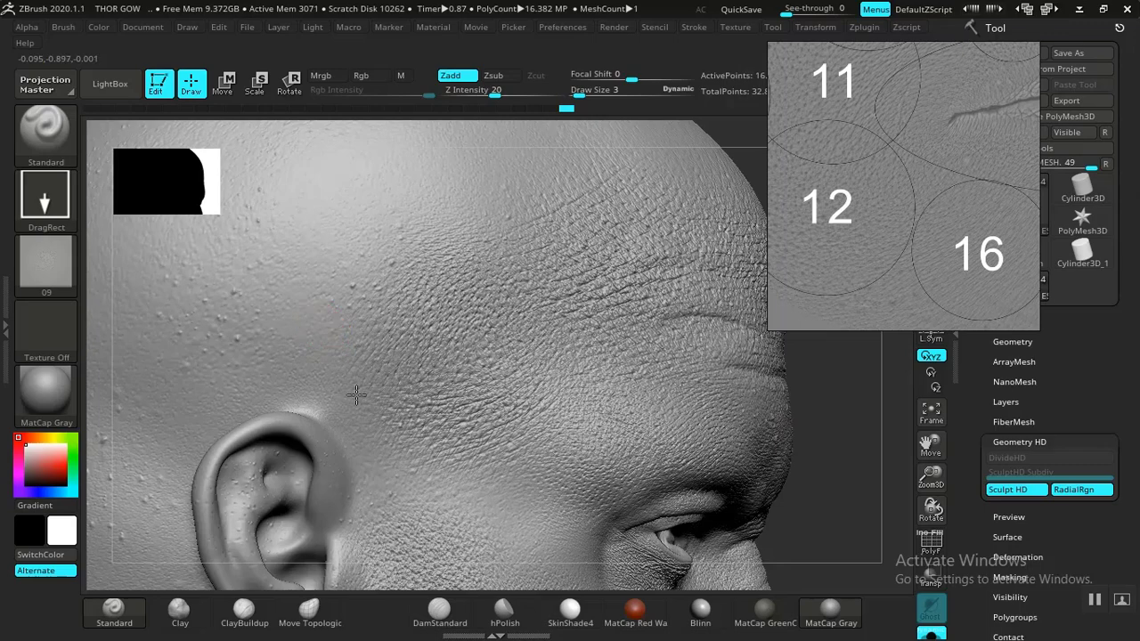
left_click_drag(396, 465, 401, 479)
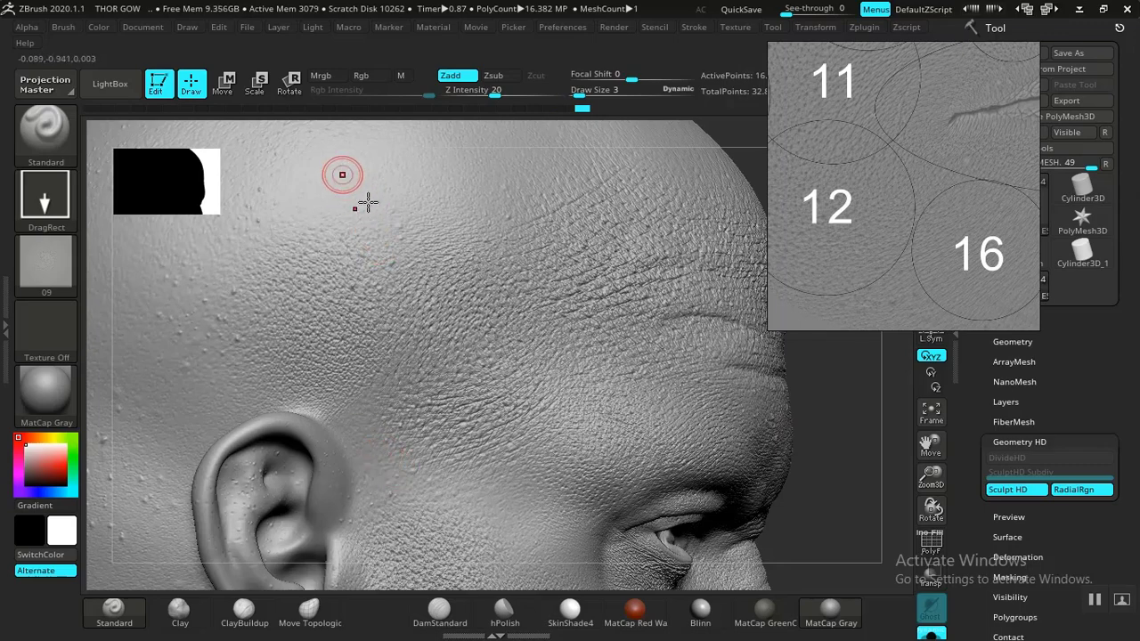
left_click_drag(454, 263, 476, 274)
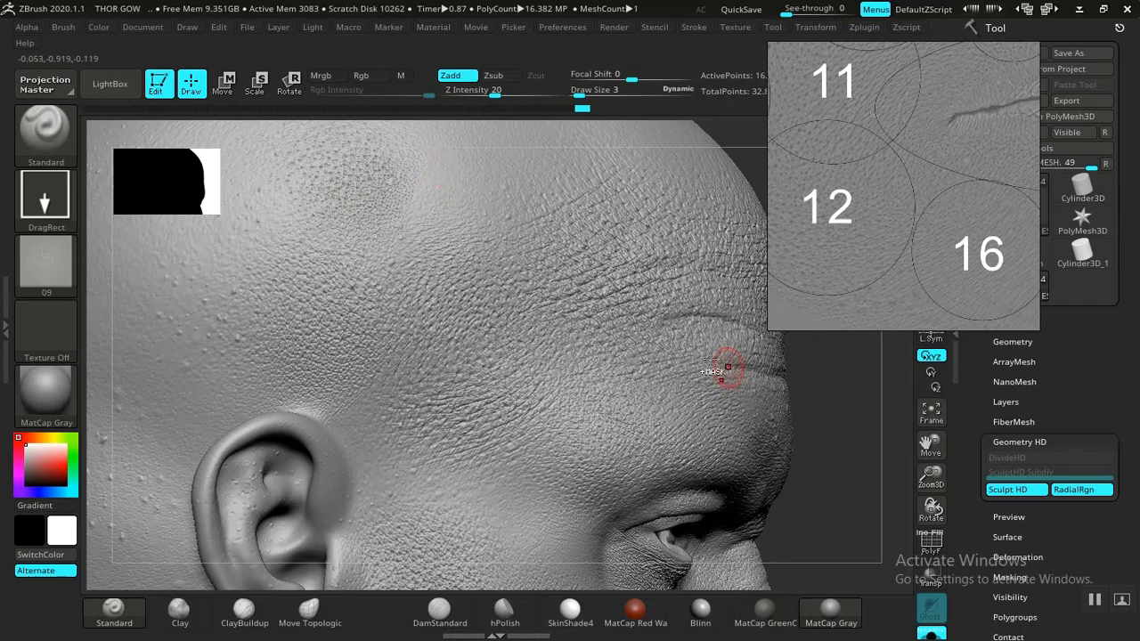
key("ctrl")
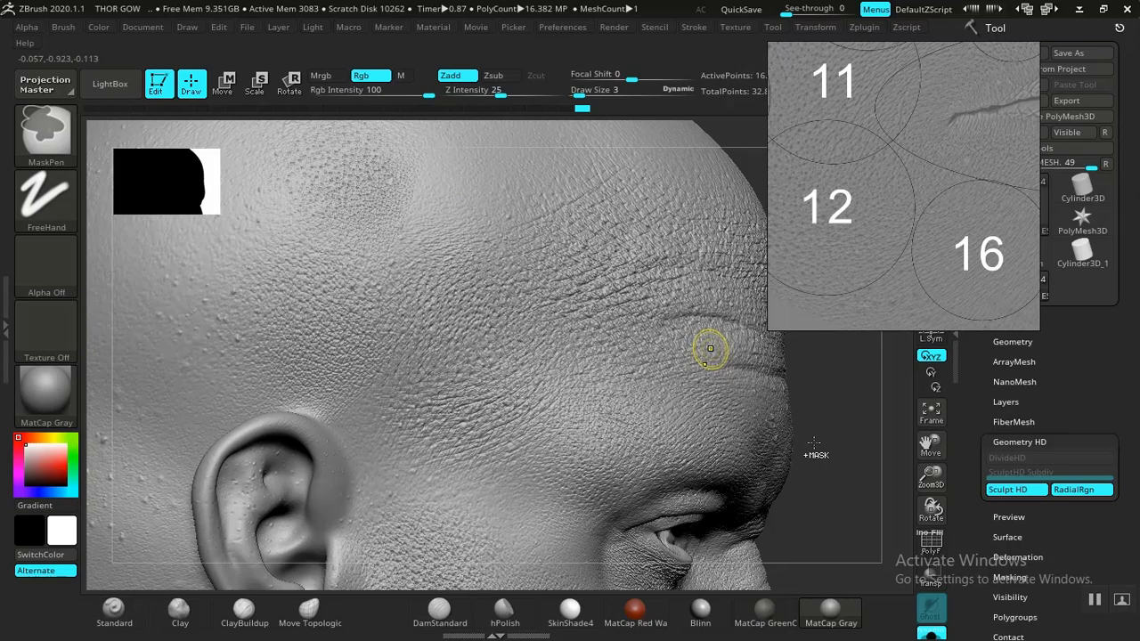
key("ctrl+z")
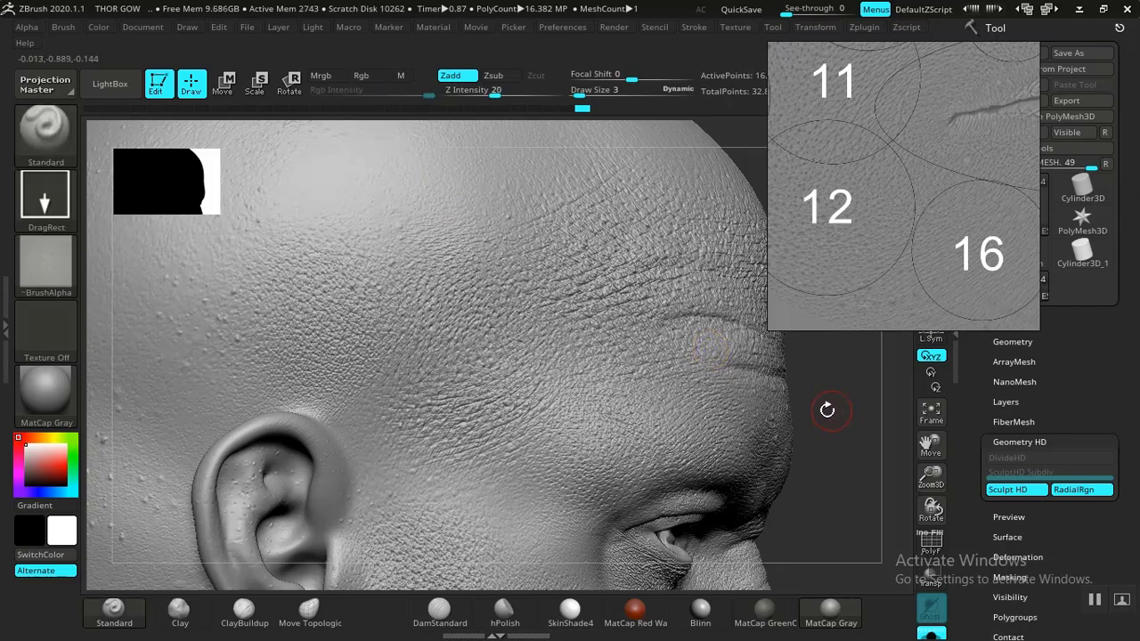
- Set the Z Intensity to 12 and stamp the skin alpha over the side of the scalp and the upper forehead
left_click(484, 94)
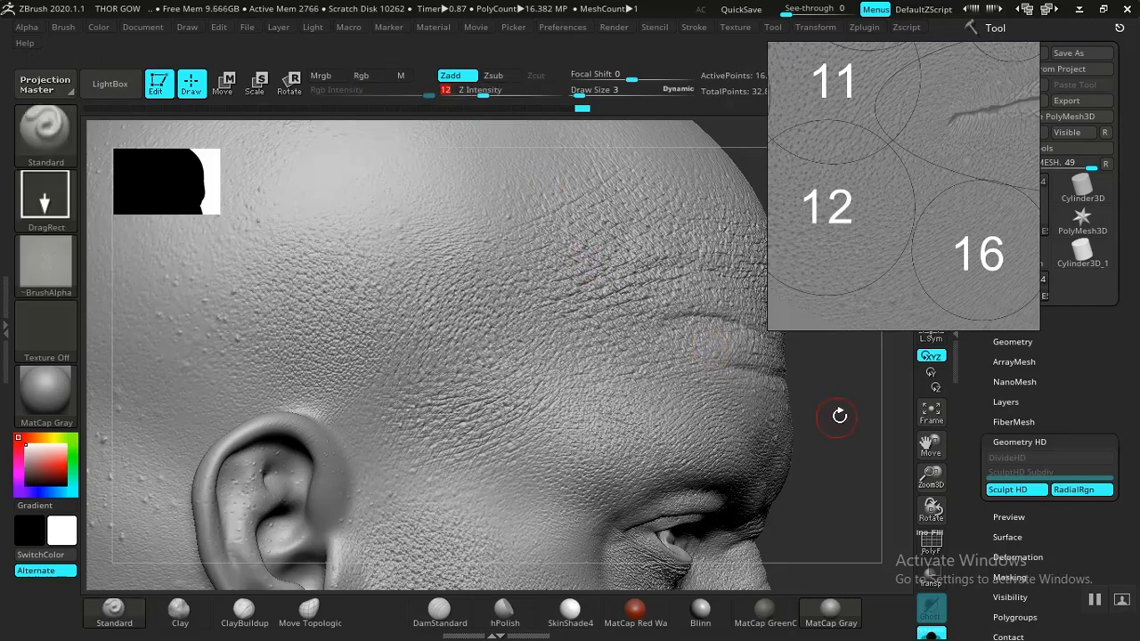
left_click_drag(804, 483, 824, 436)
left_click_drag(817, 476, 802, 468, "alt")
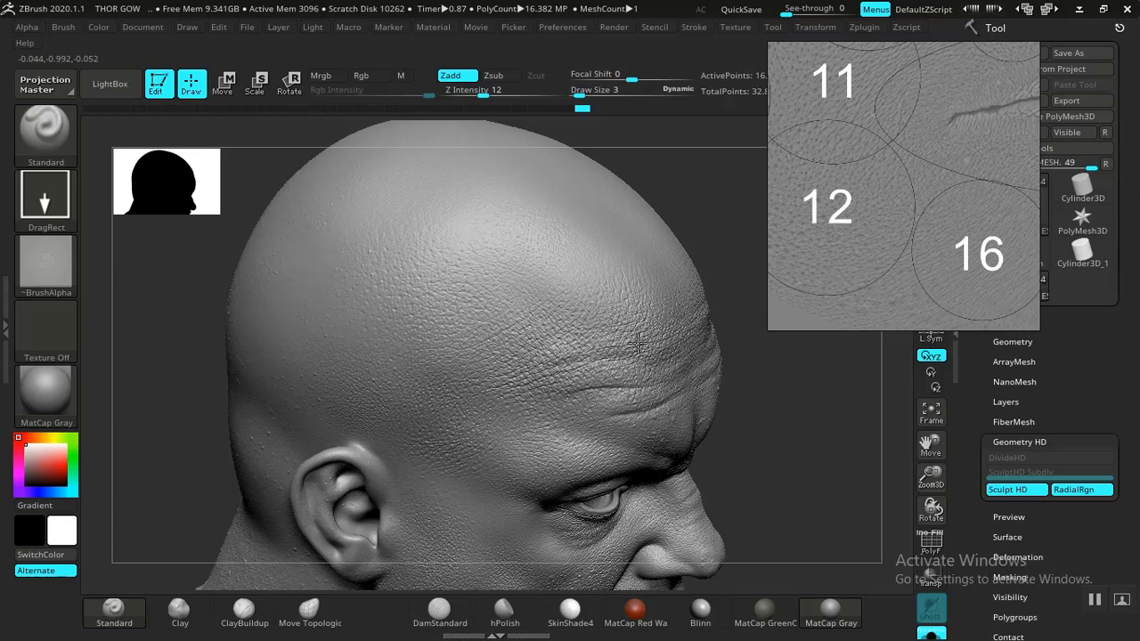
left_click_drag(721, 402, 713, 401, "alt")
left_click_drag(741, 366, 414, 352)
left_click_drag(481, 458, 485, 479, "alt")
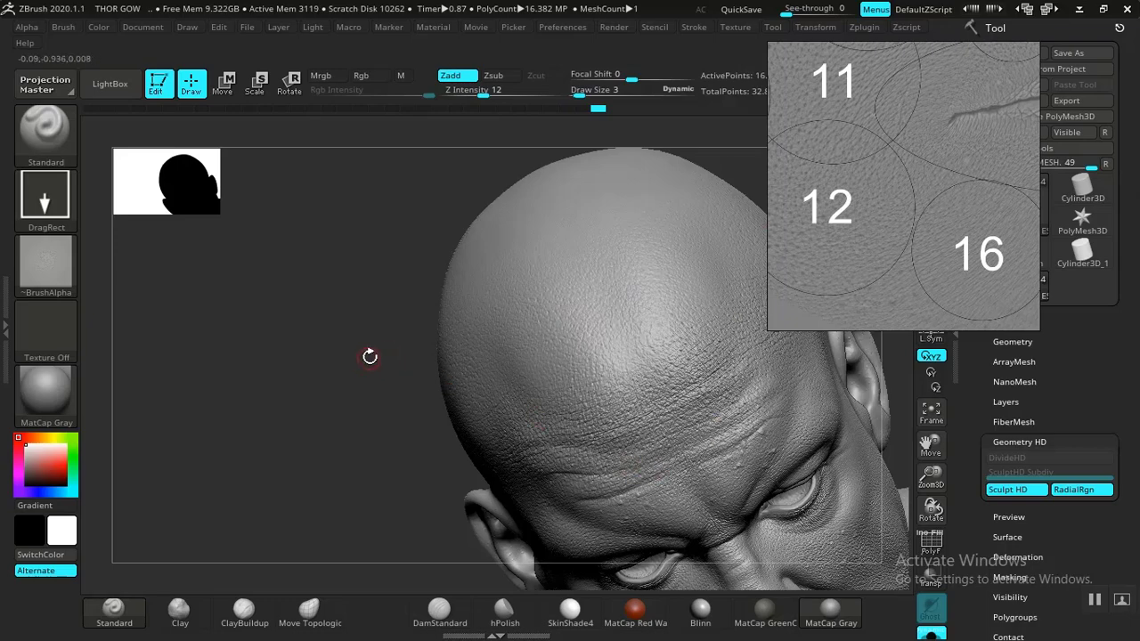
- Inspect the stamped skin on the scalp, temple, cheek, jaw and front of the face from several angles
left_click_drag(445, 265, 543, 379)
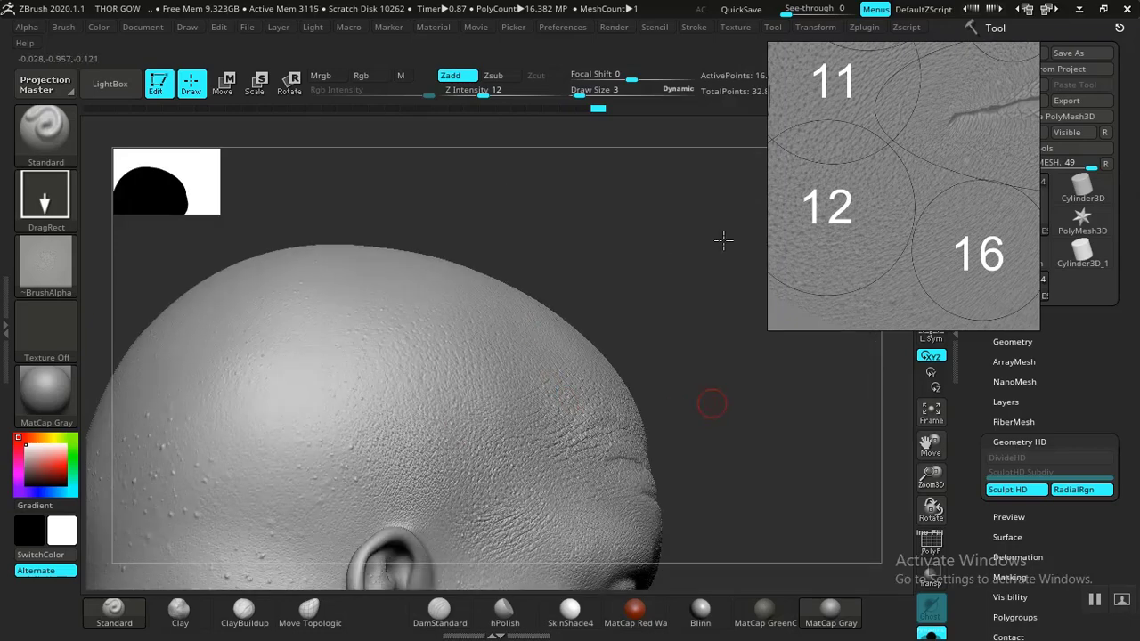
left_click_drag(730, 218, 596, 315)
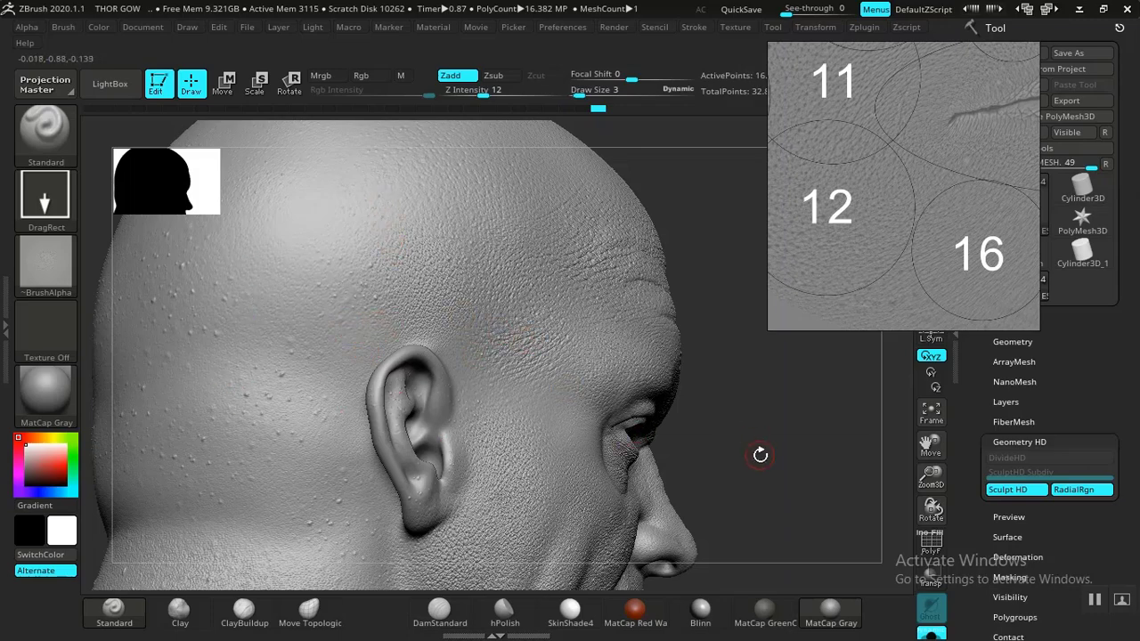
left_click_drag(739, 239, 280, 466)
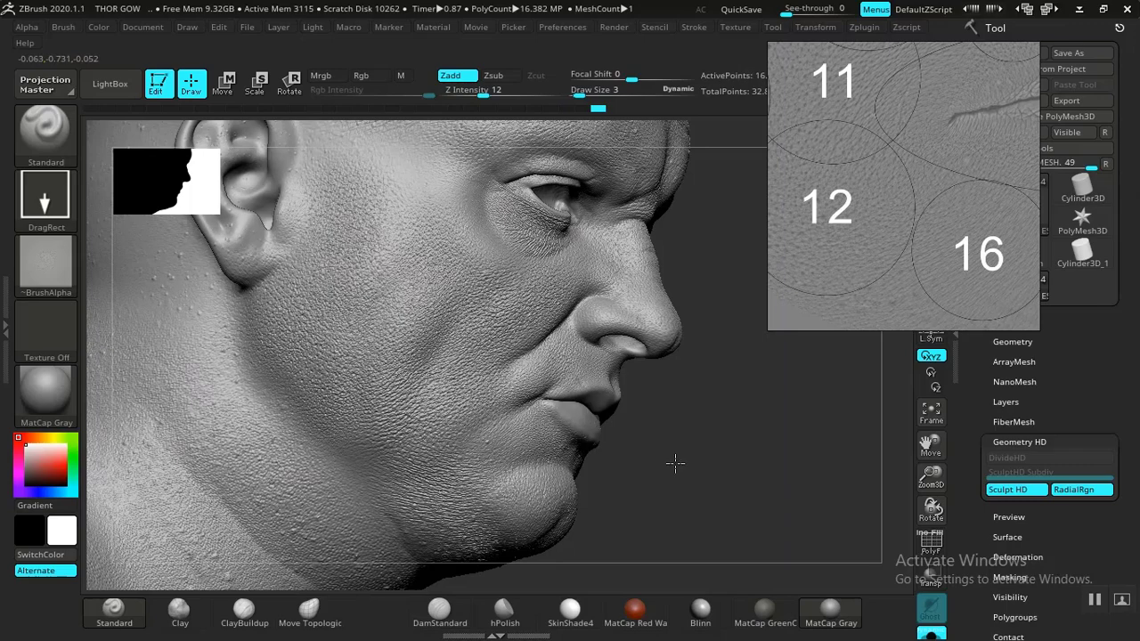
left_click_drag(702, 427, 692, 423)
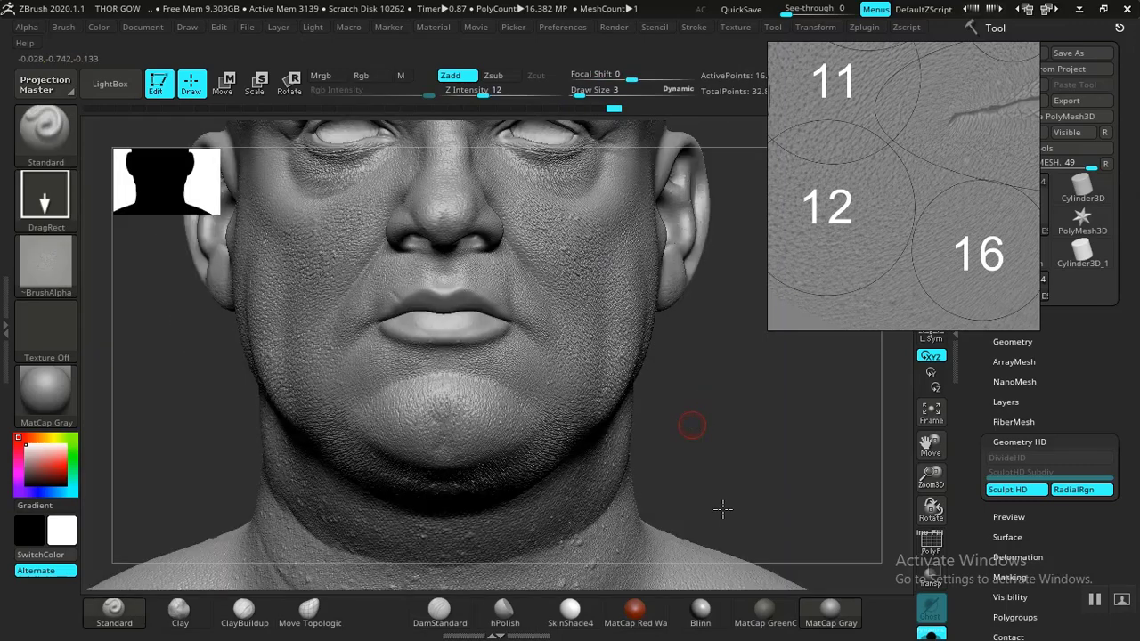
left_click_drag(725, 508, 639, 382)
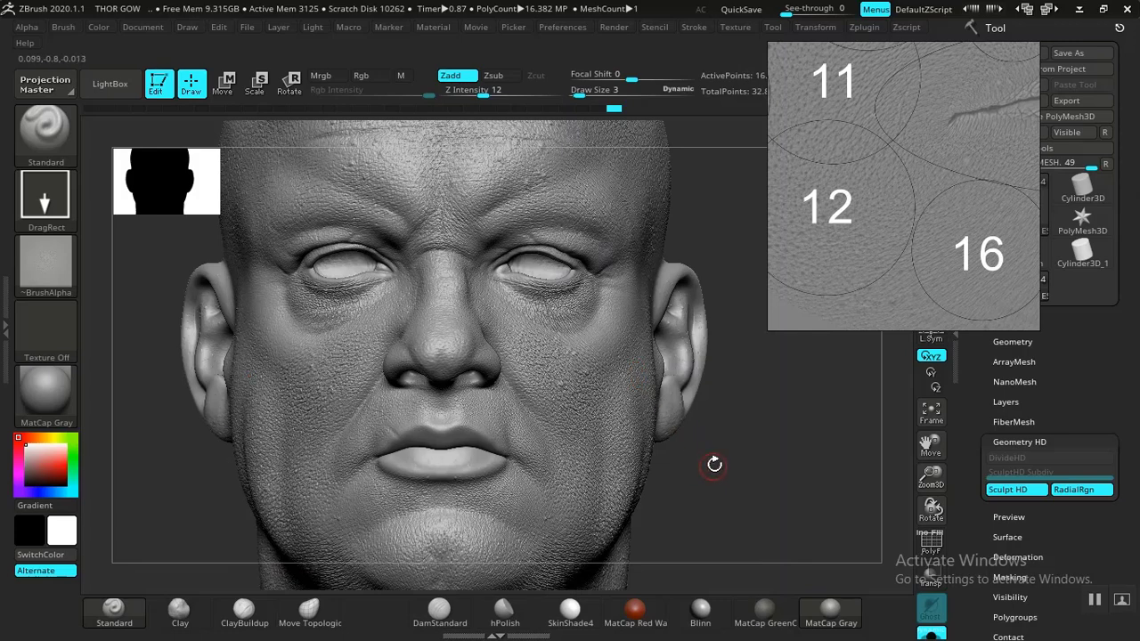